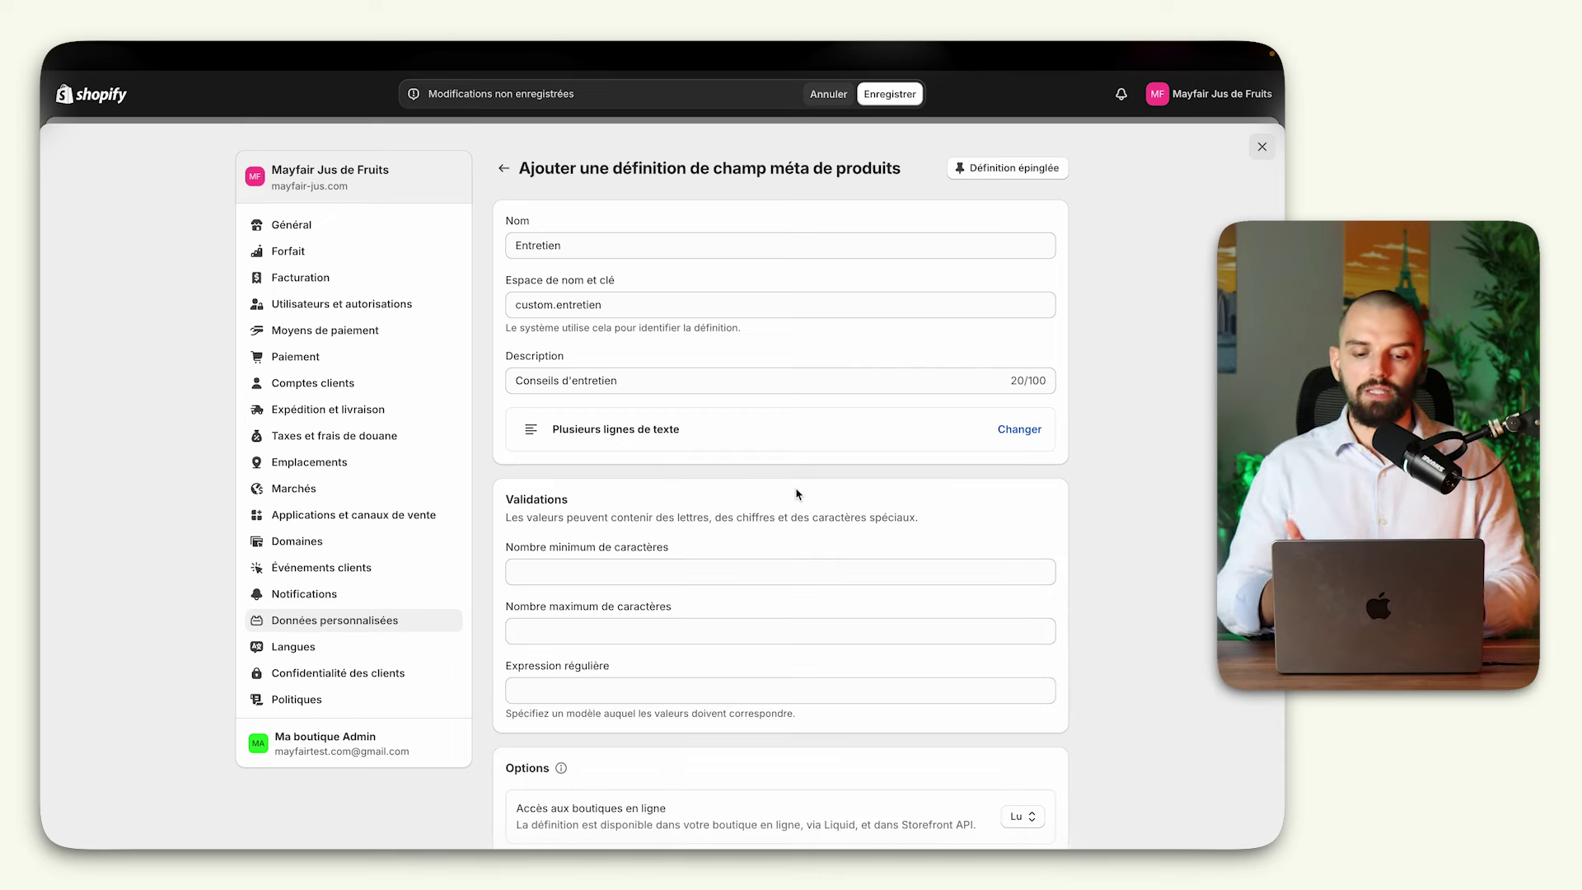
# Step: Save the Entretien product metafield definition and close the store settings
pyautogui.scroll(-5, 996, 534)
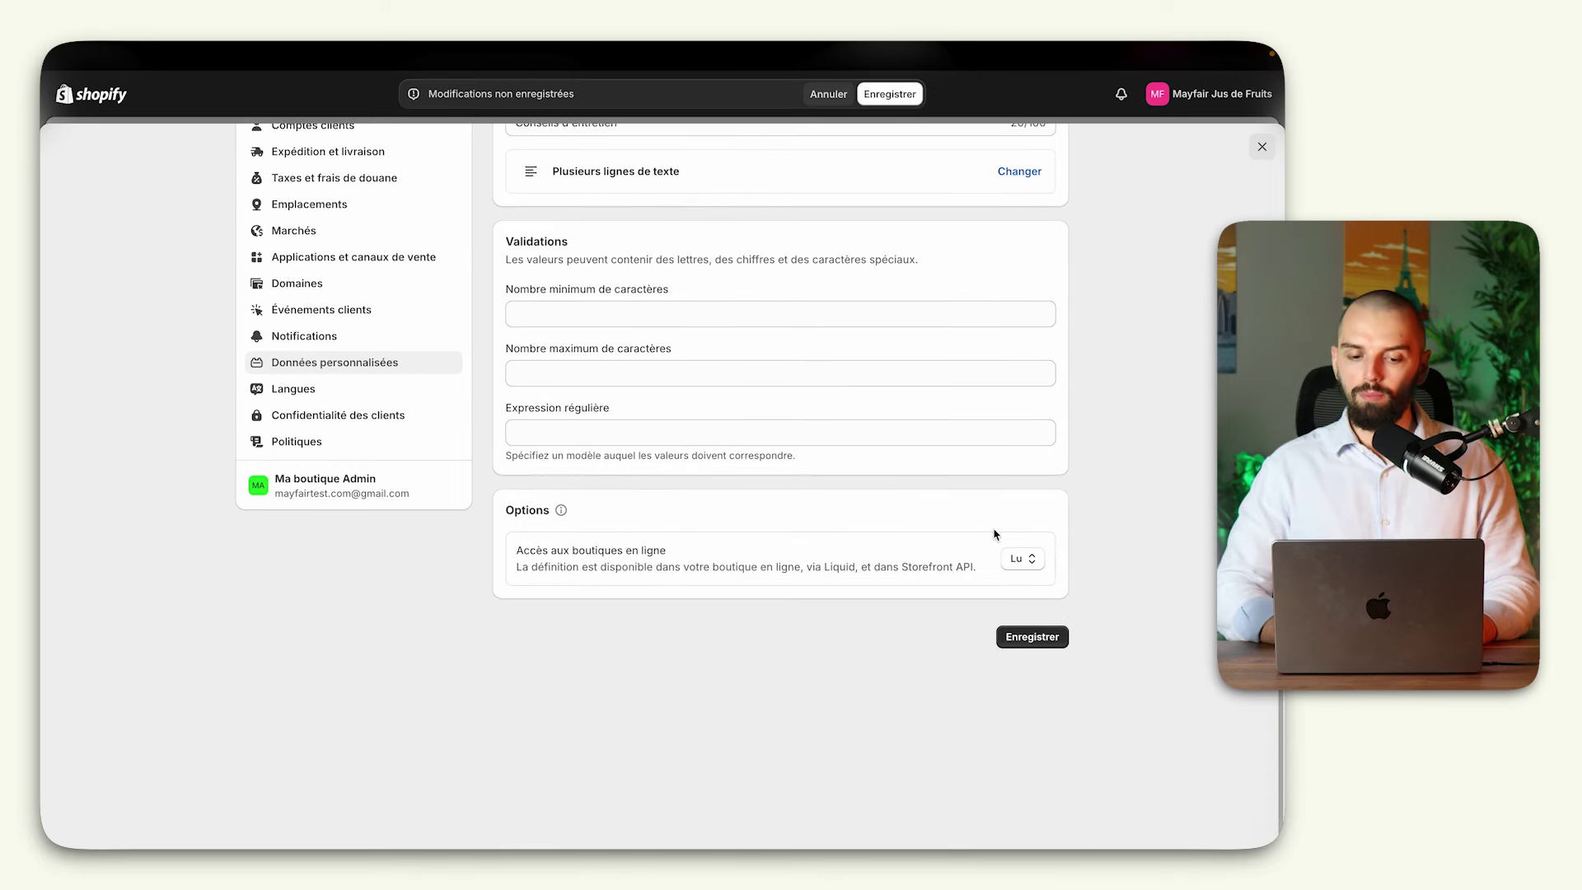
pyautogui.click(1032, 637)
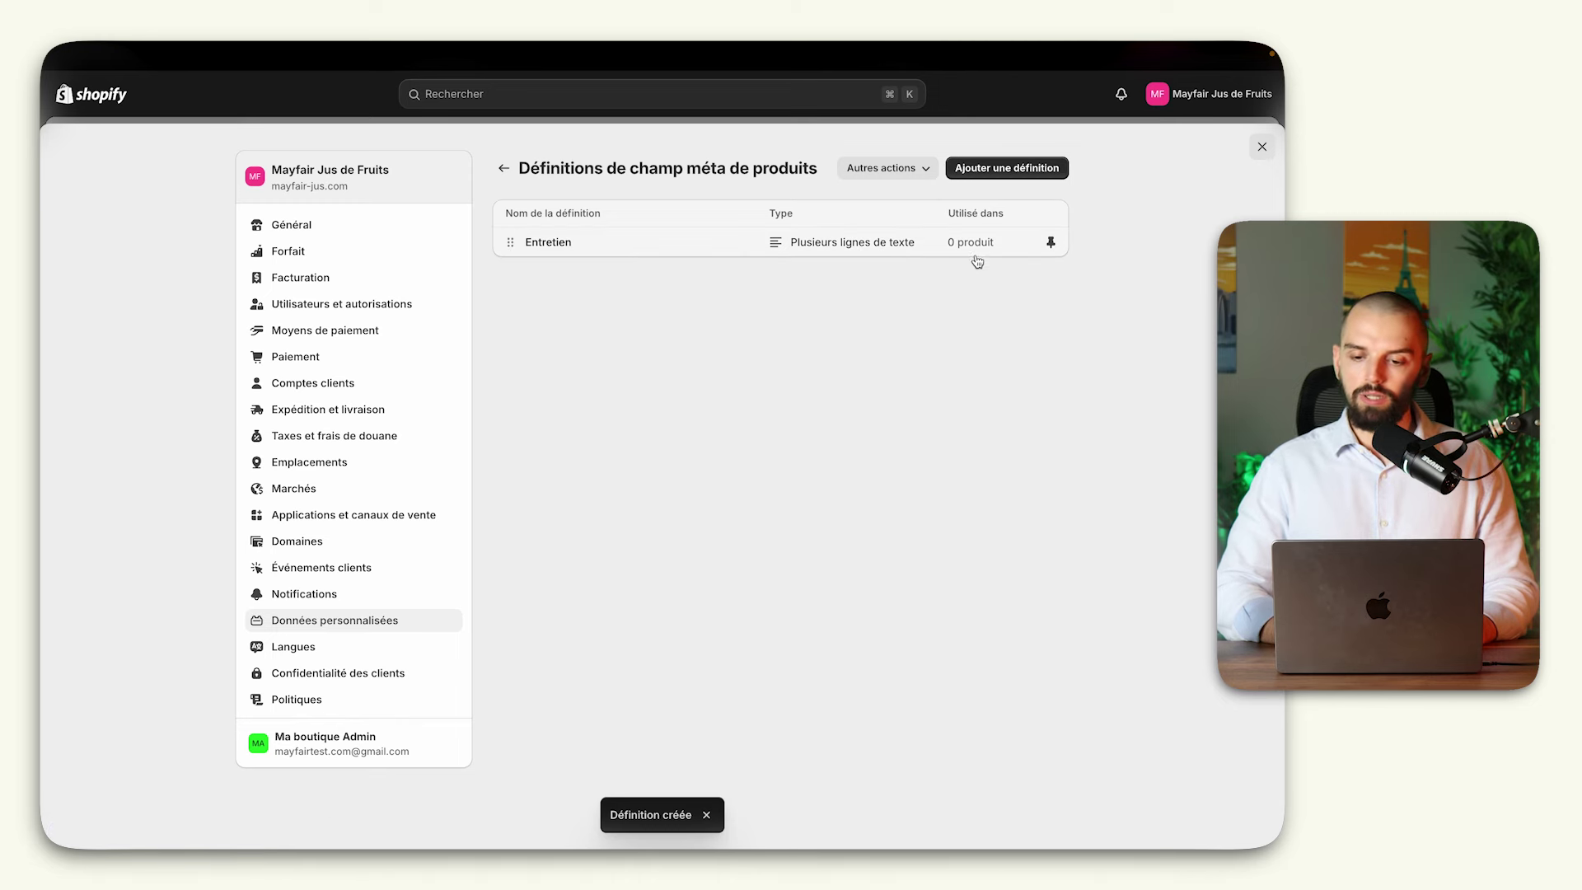
pyautogui.click(1261, 146)
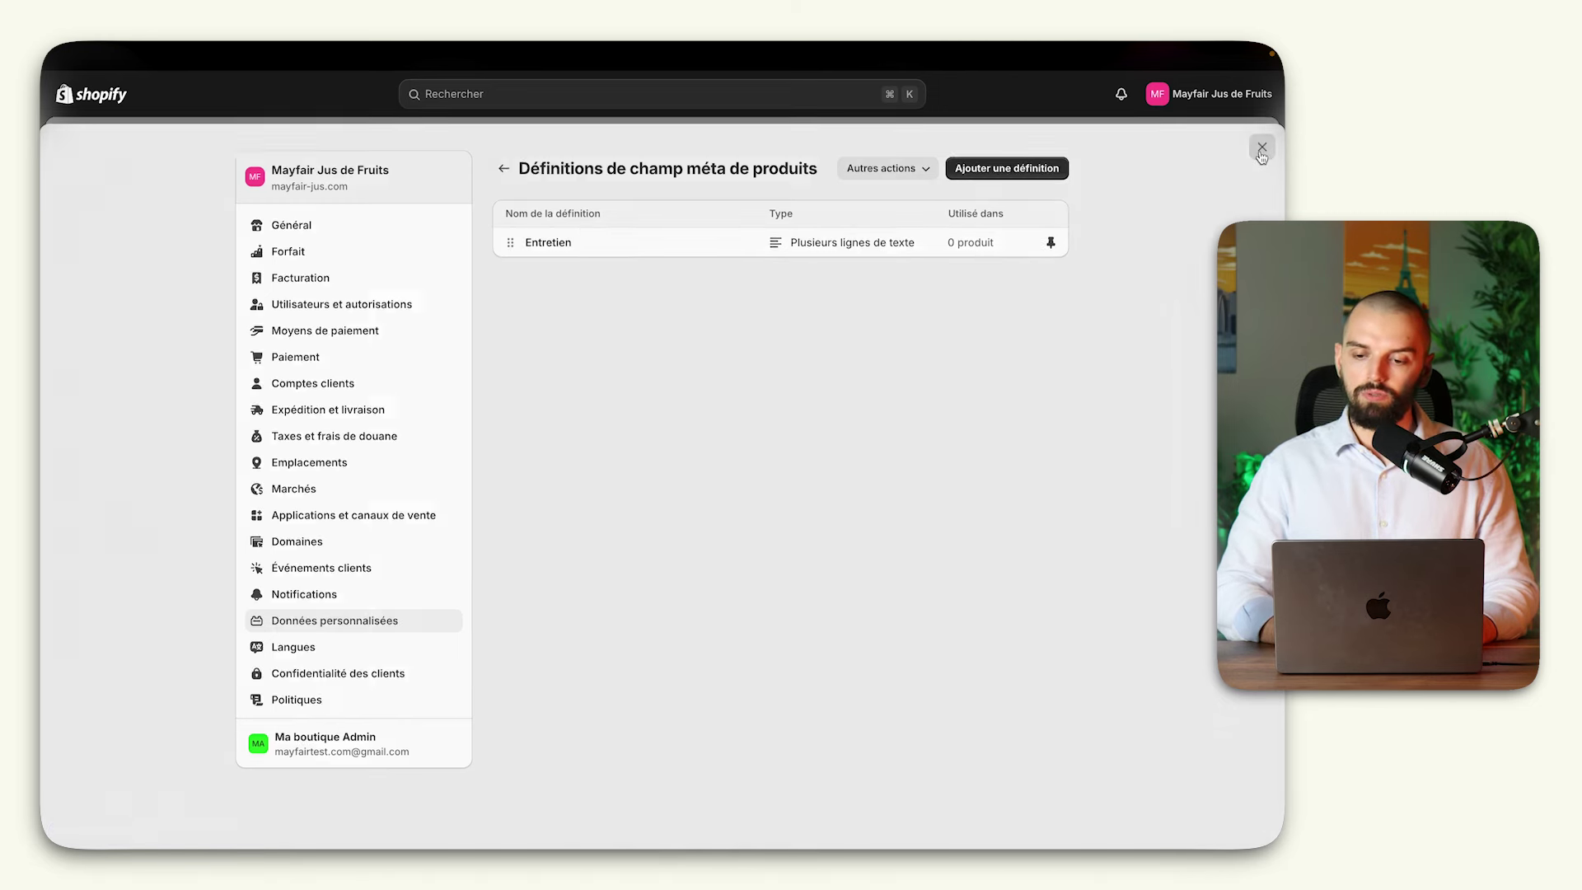
# Step: In the Jus d'Orange product, enter "Pneu à regonfler tous les 100km" in the Entretien metafield
pyautogui.click(161, 193)
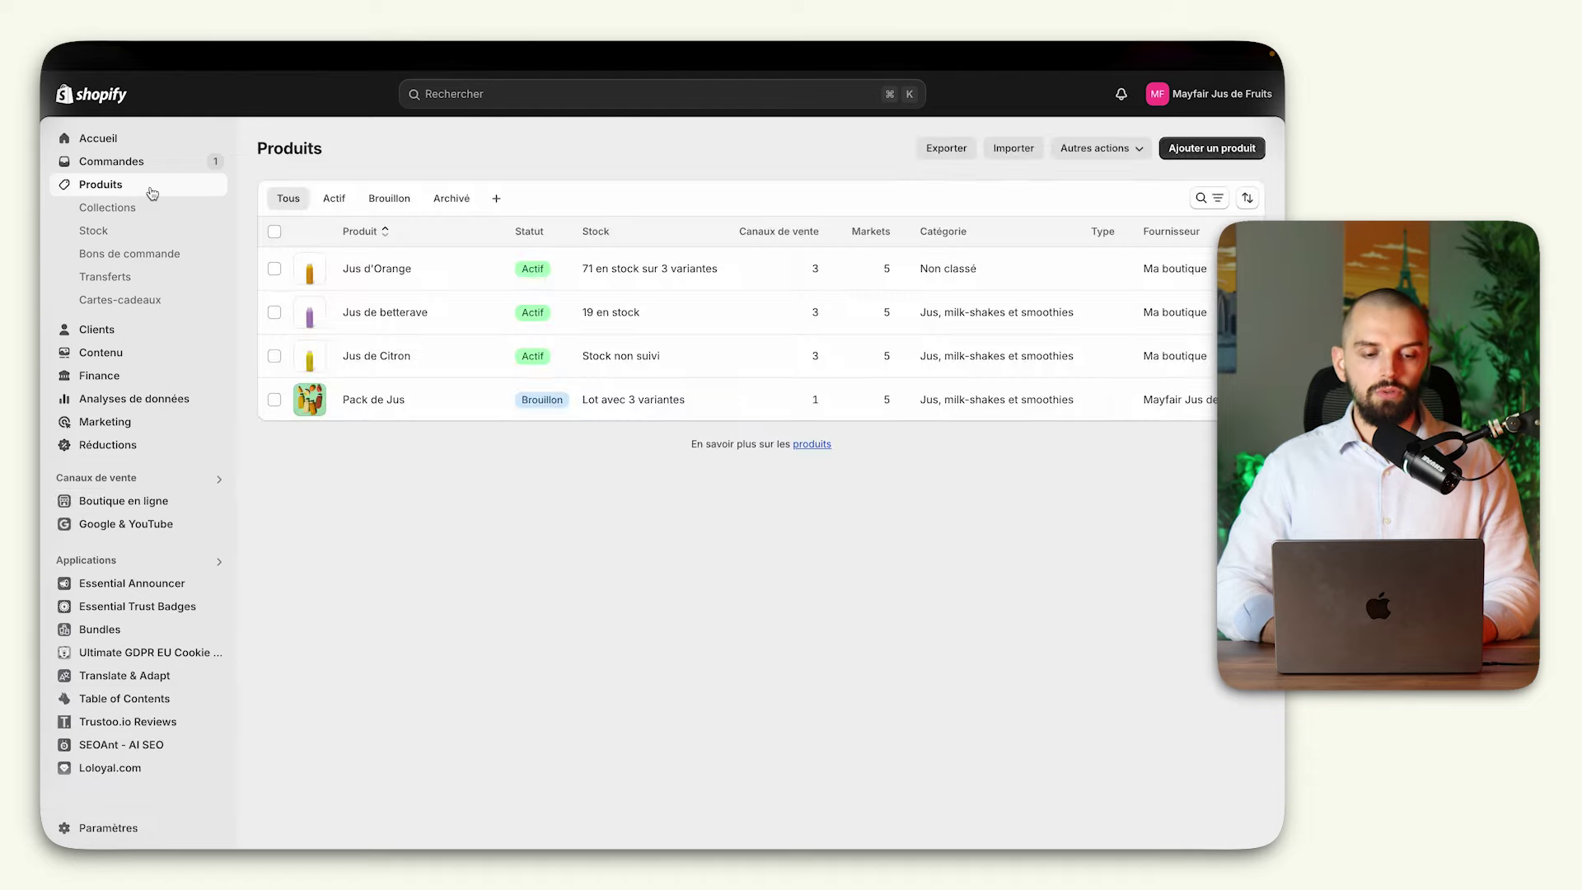
pyautogui.click(377, 341)
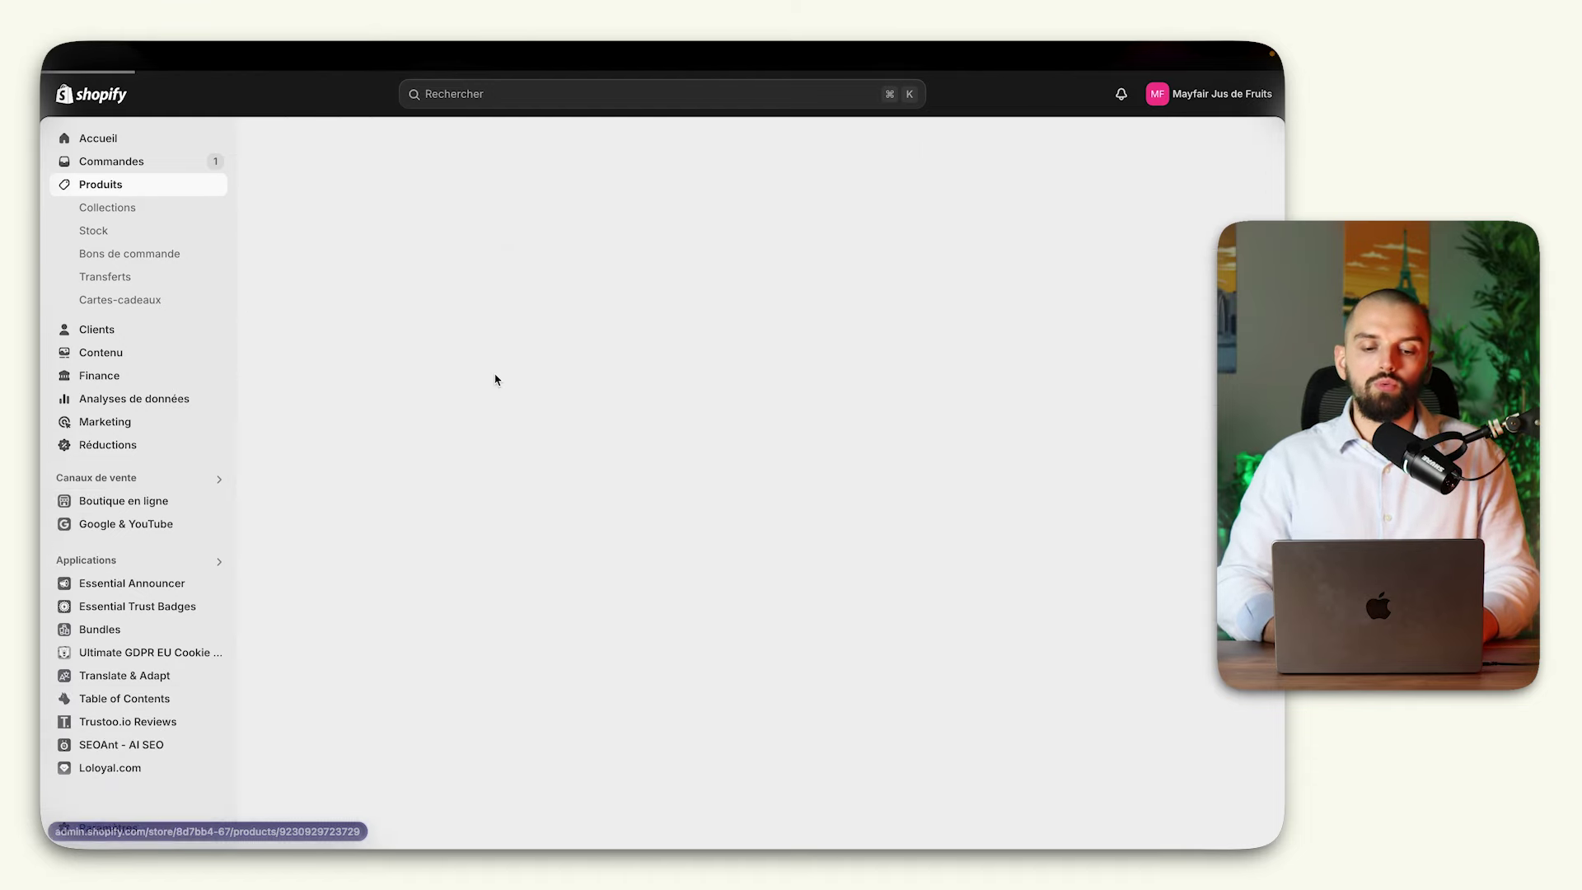
pyautogui.scroll(-1, 495, 373)
pyautogui.scroll(-8, 494, 374)
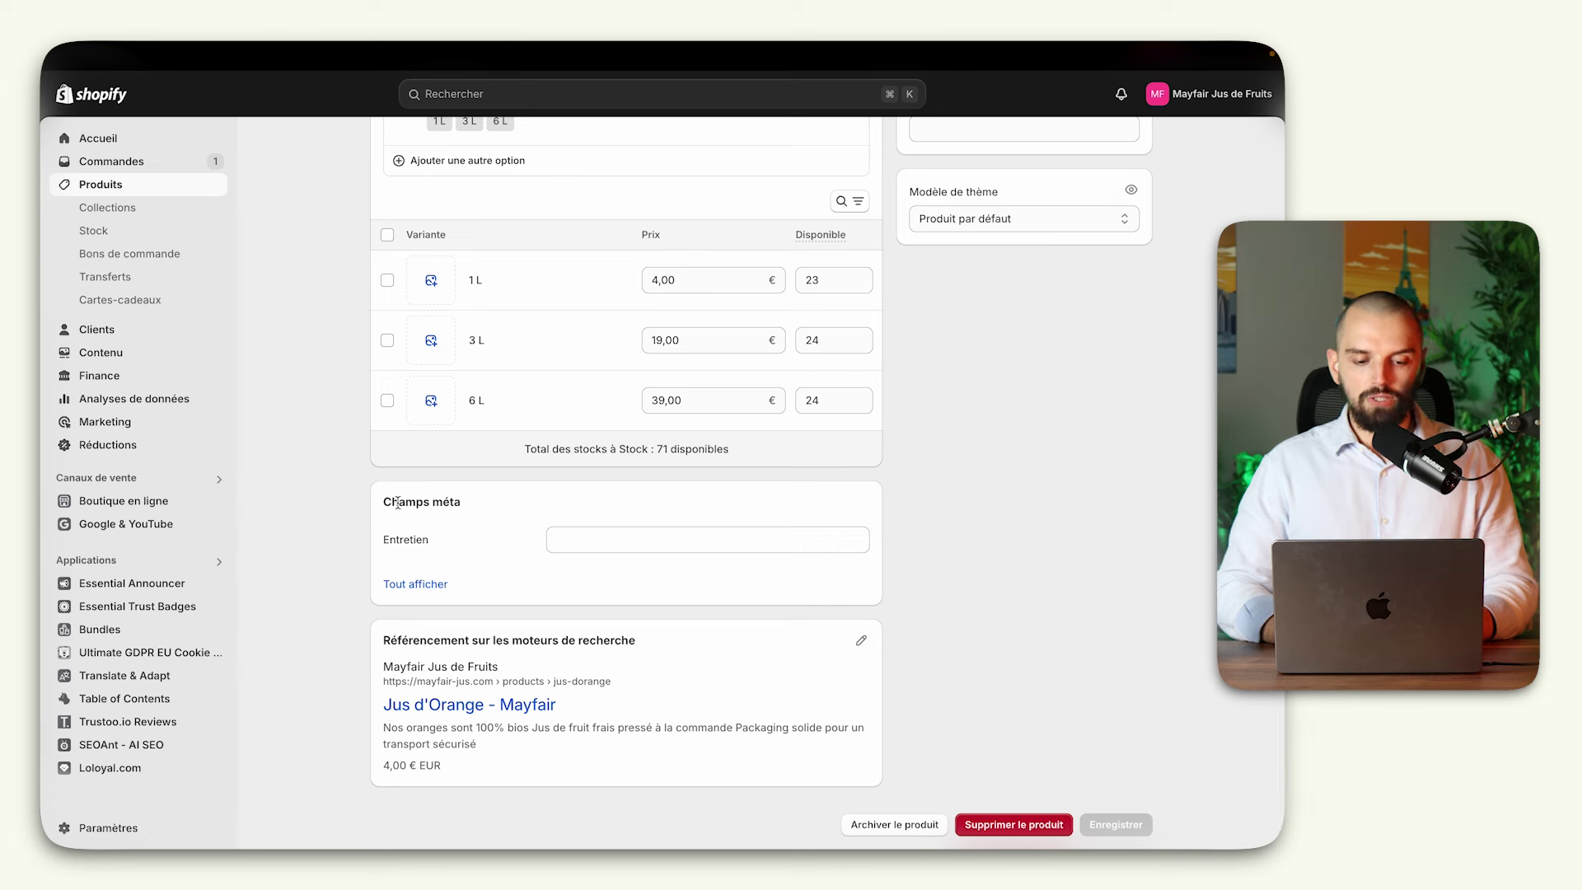
pyautogui.click(615, 544)
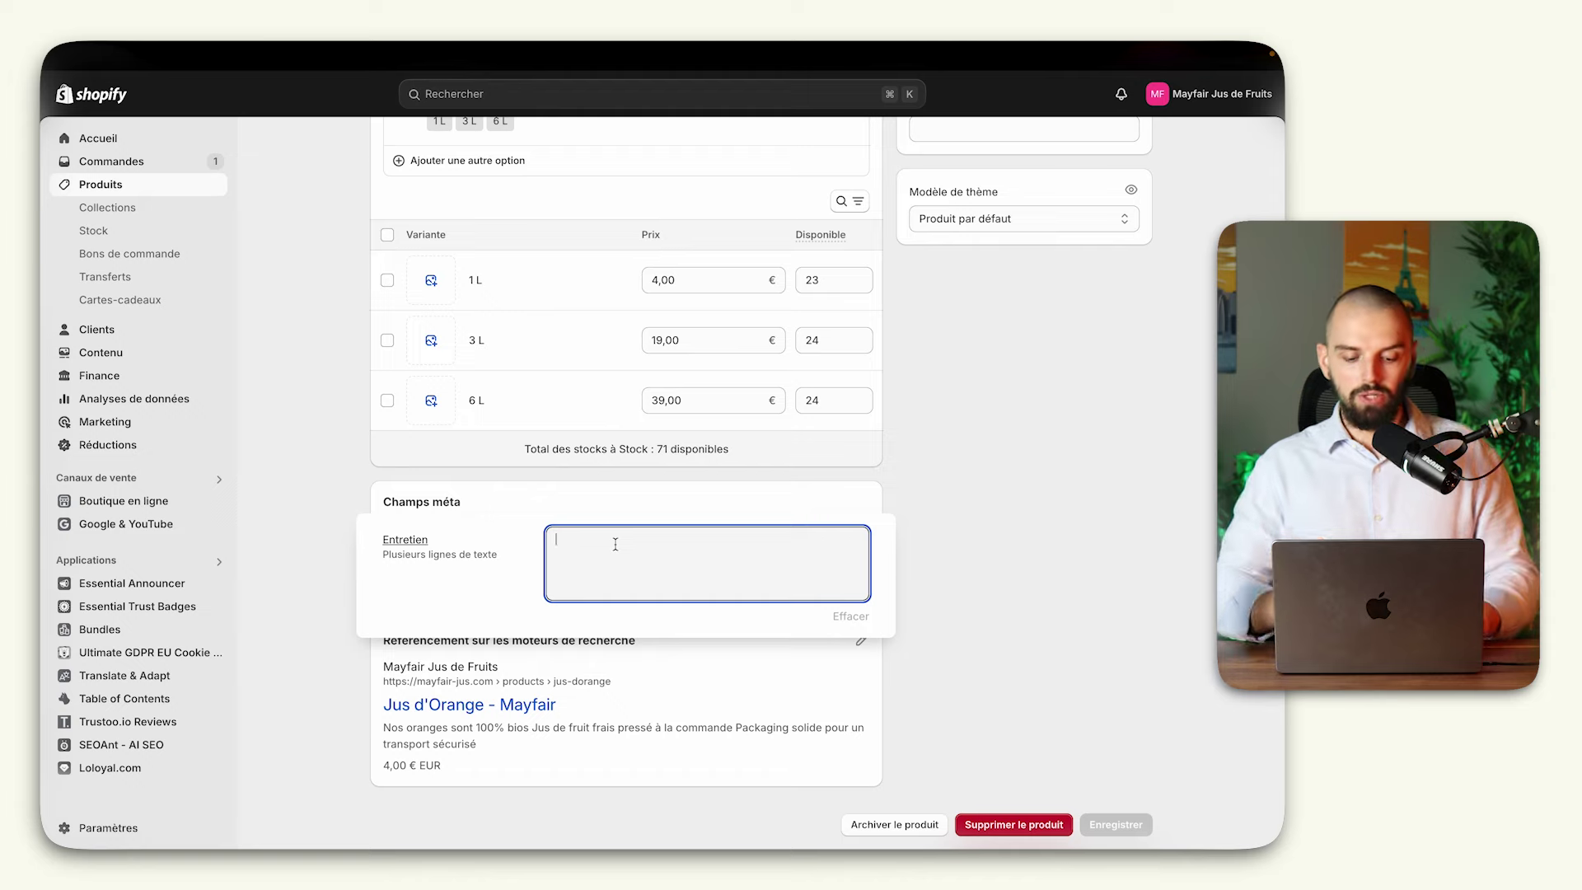
pyautogui.write('Pneu à ')
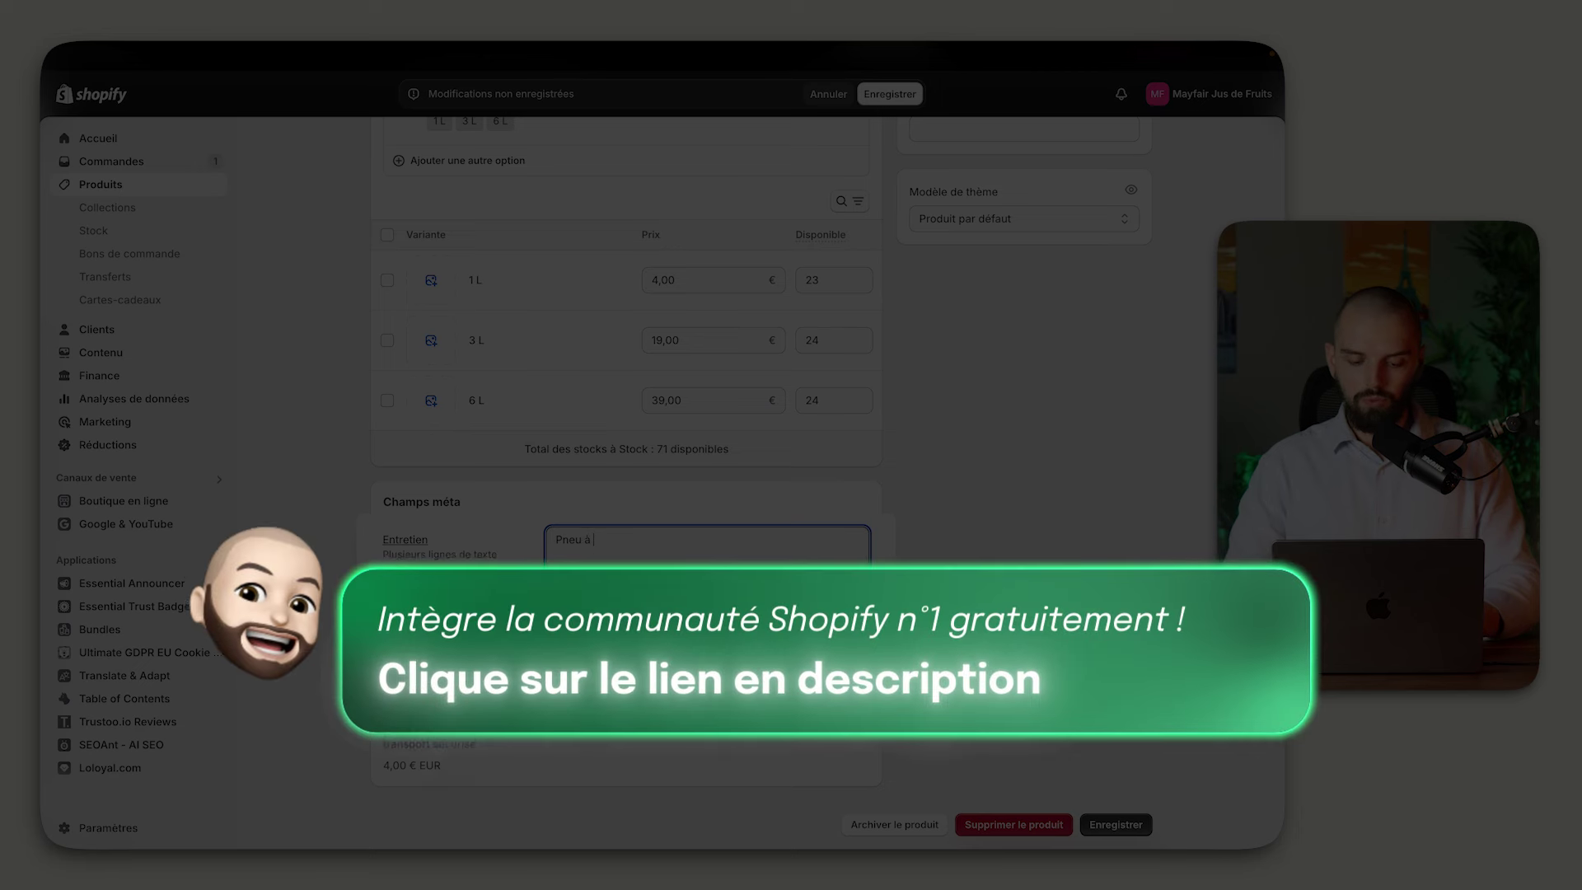
pyautogui.write('regonfler tous les ')
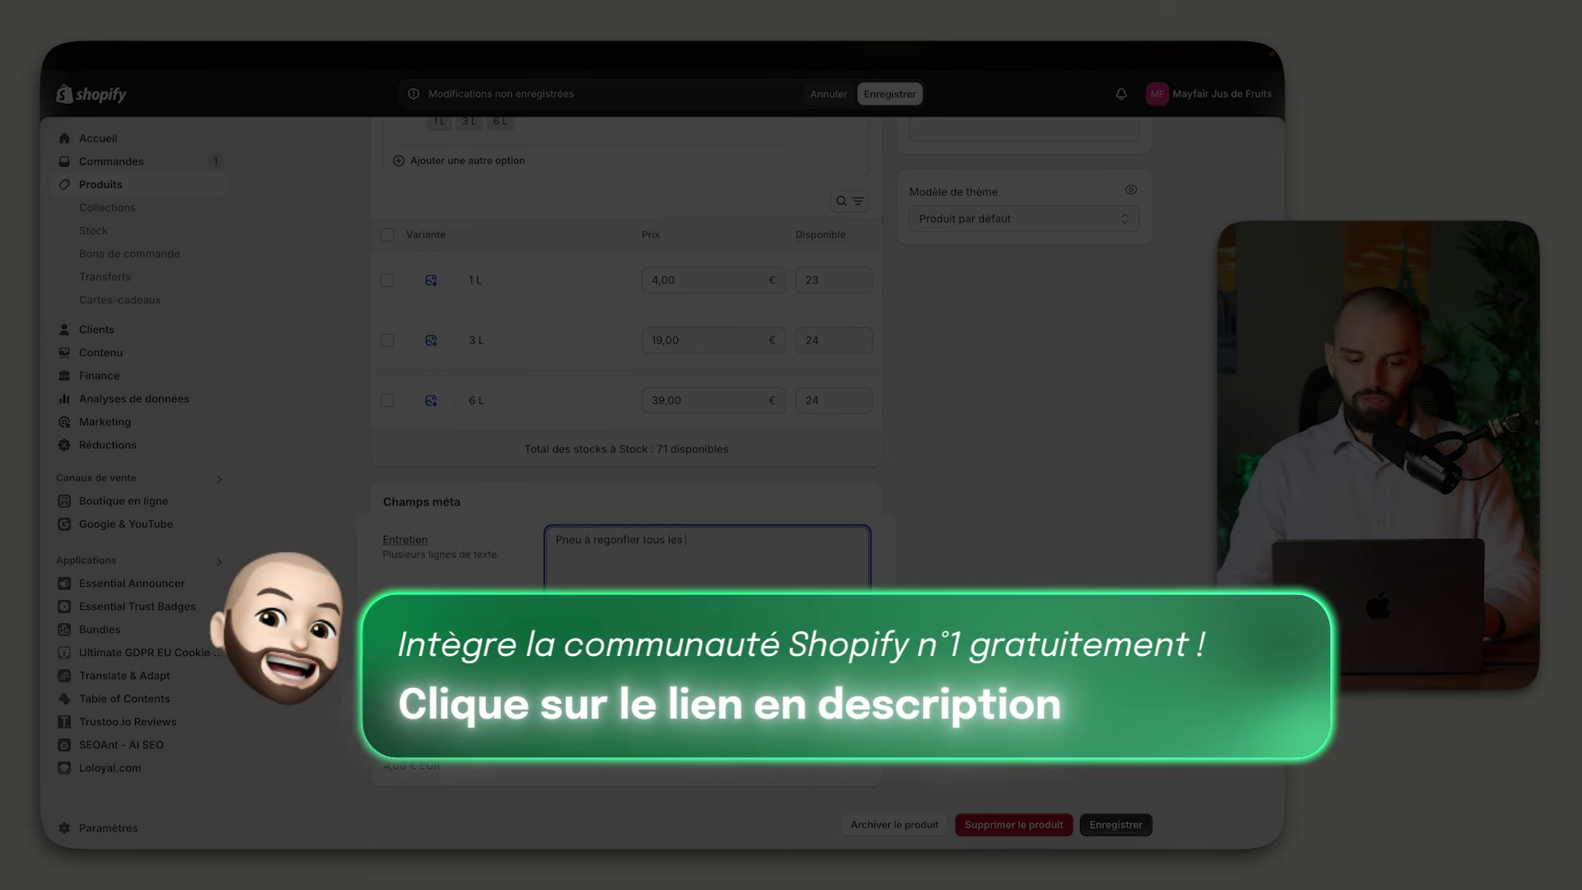
pyautogui.write('100km')
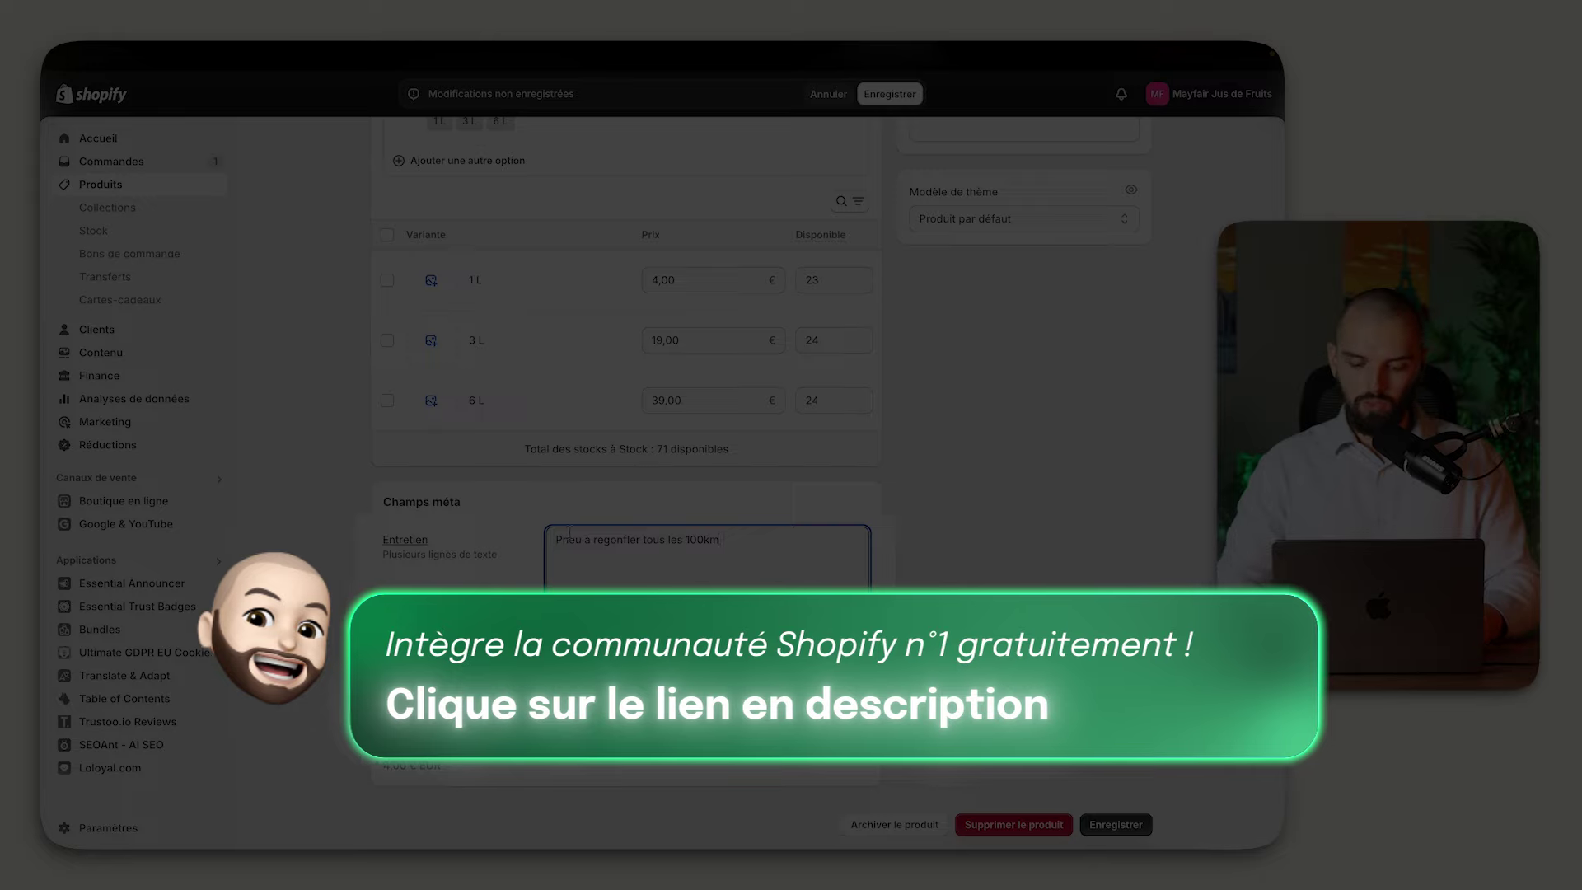
# Step: Make the Entretien text a bulleted list, add the line "• Laver à l'eau froide au jet (pas au karsher)" and save the product
pyautogui.click(557, 544)
pyautogui.write('•')
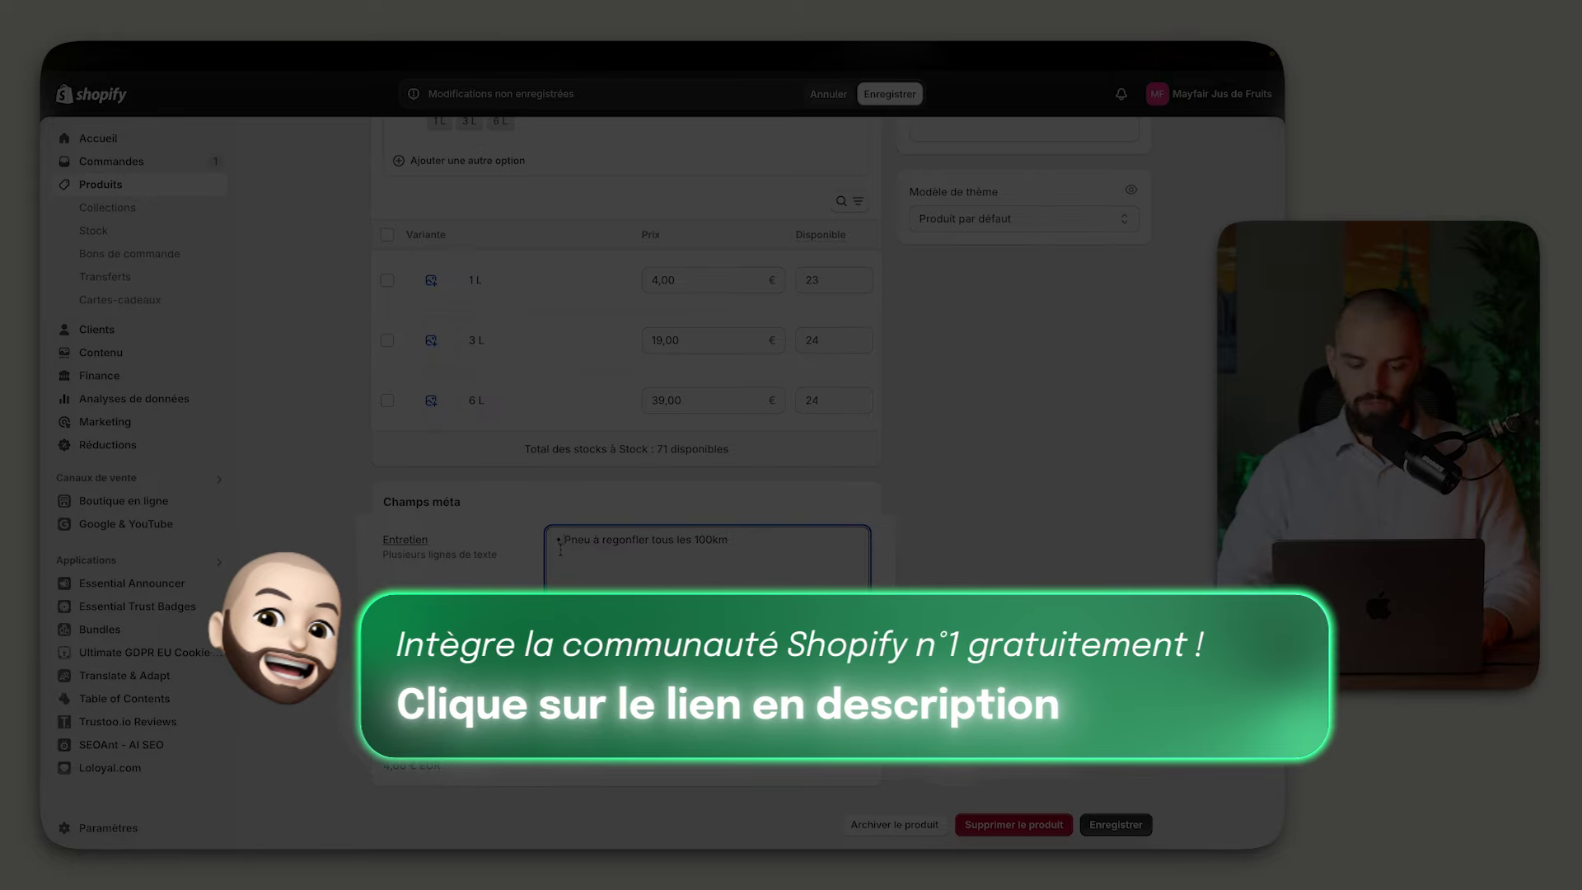
pyautogui.press('Return')
pyautogui.write('L')
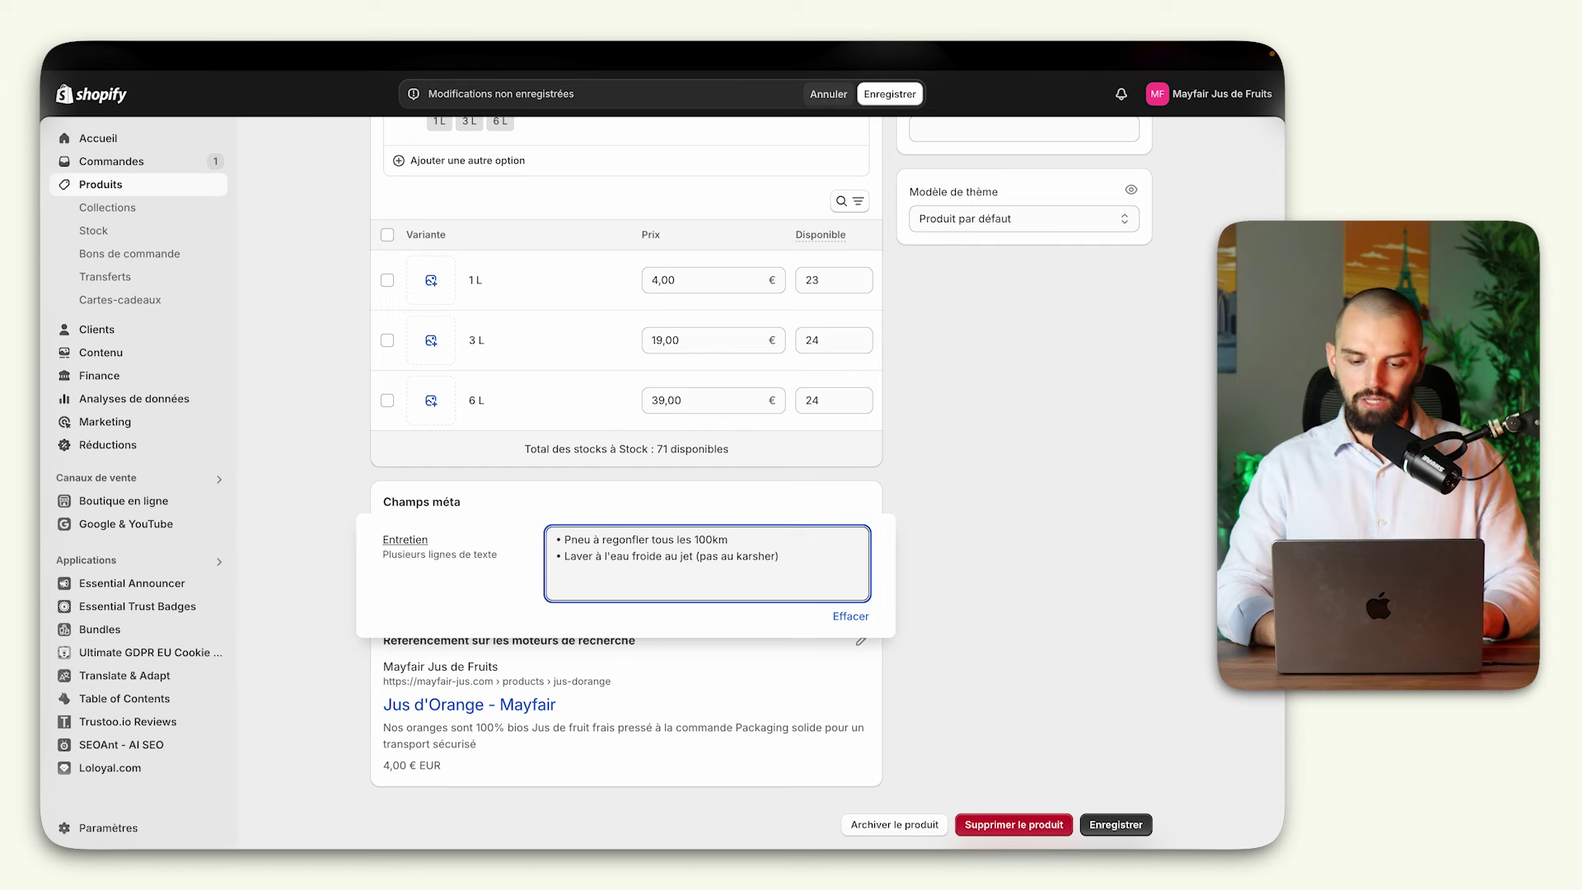
pyautogui.click(881, 102)
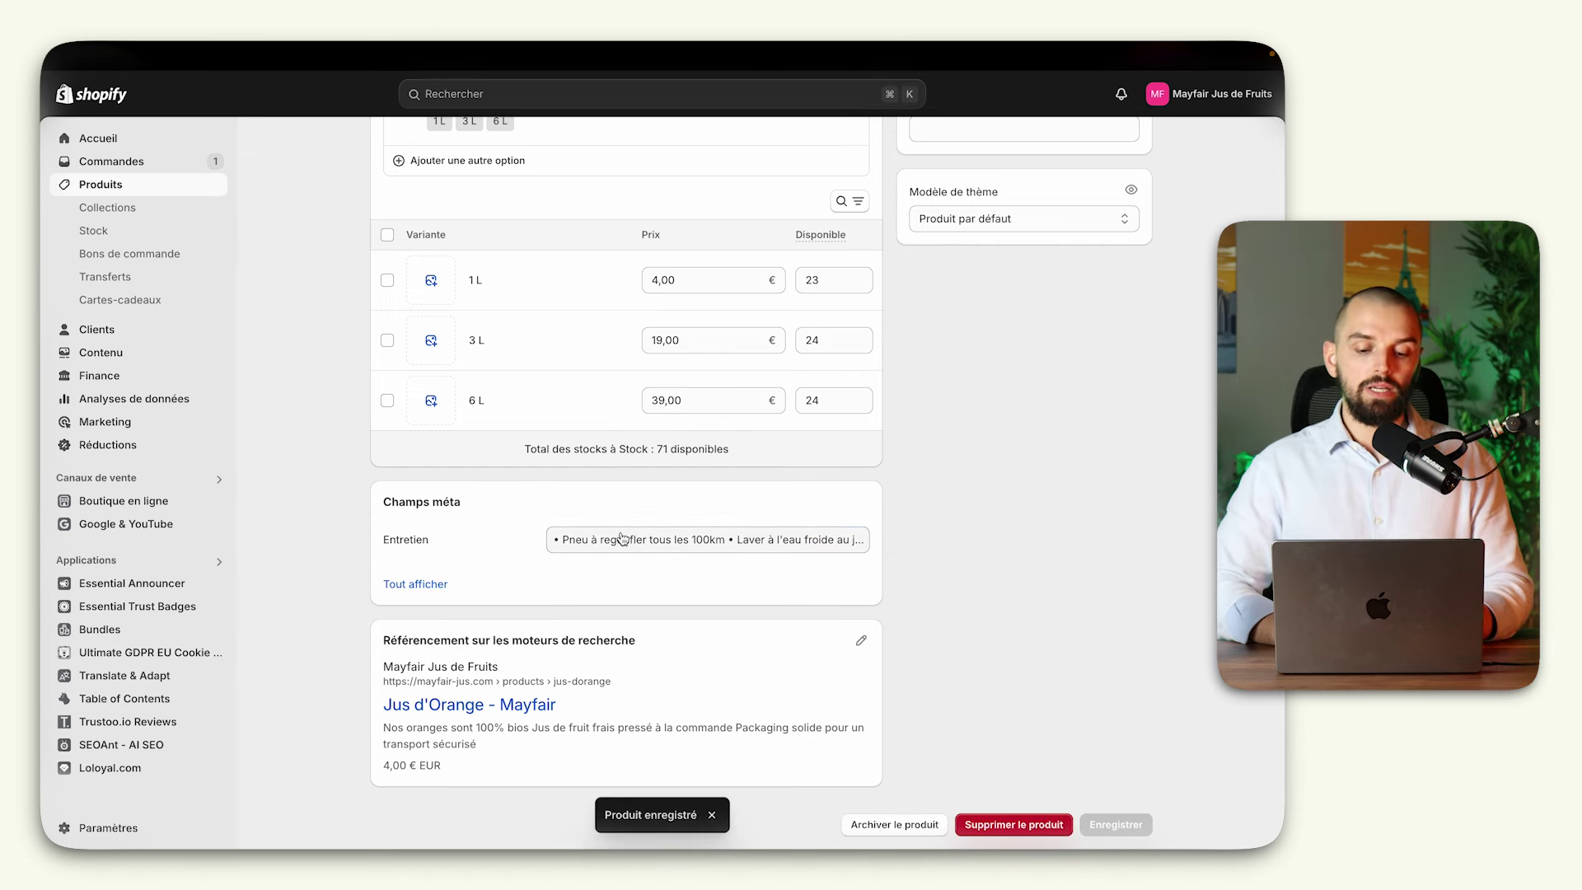
# Step: Set the Entretien metafield of the Jus de betterave product to "Pas besoin d'entretien spécifique !" and save the product
pyautogui.scroll(10, 622, 538)
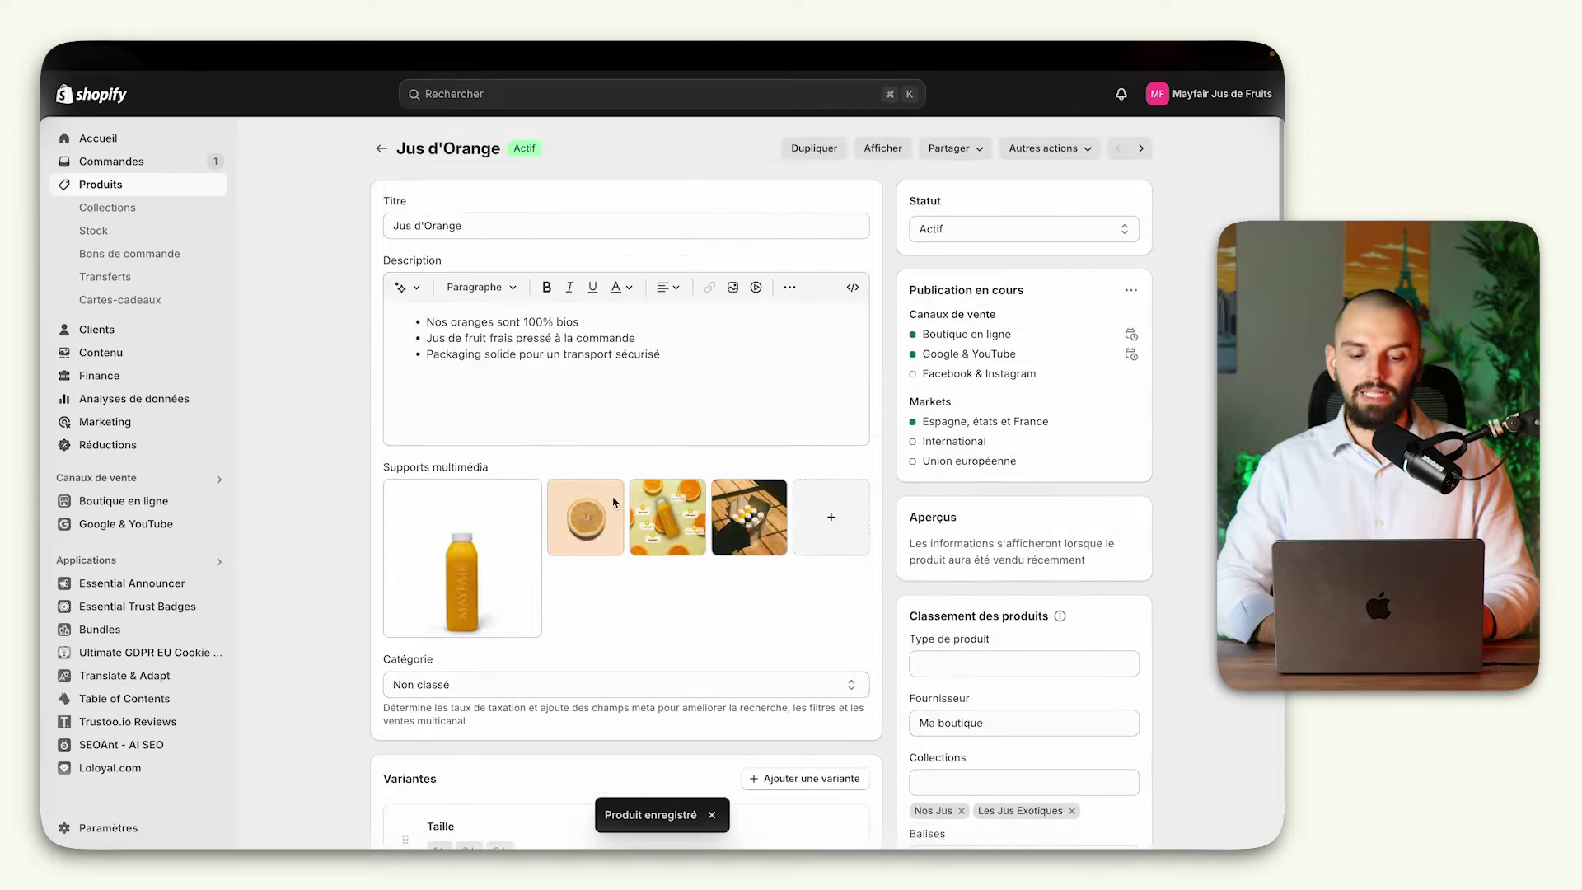
pyautogui.click(380, 149)
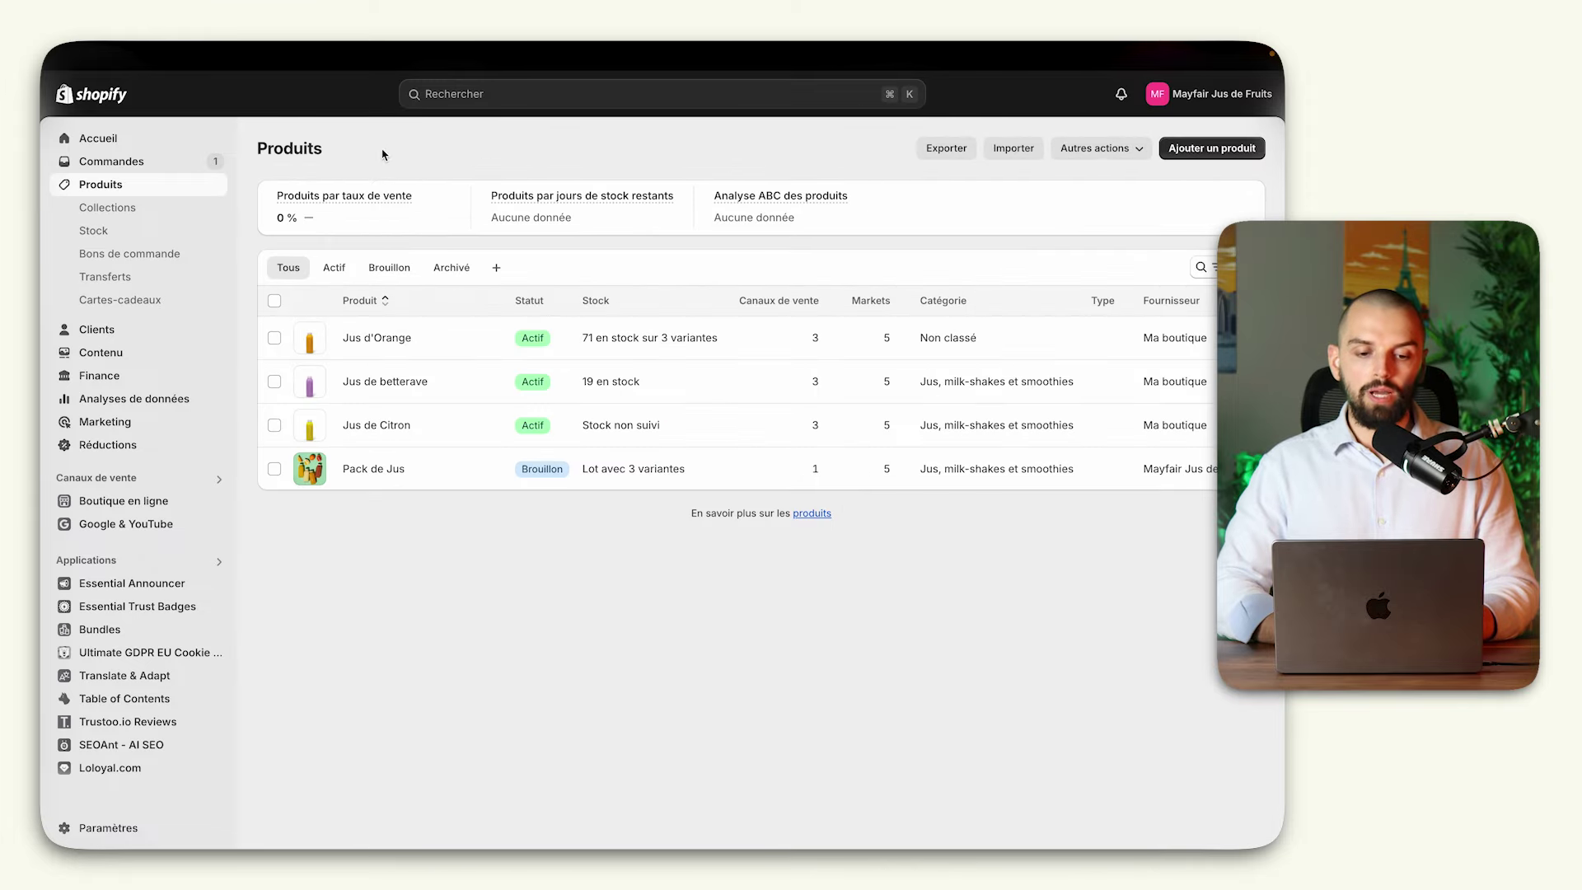
pyautogui.click(403, 384)
pyautogui.scroll(-5, 662, 515)
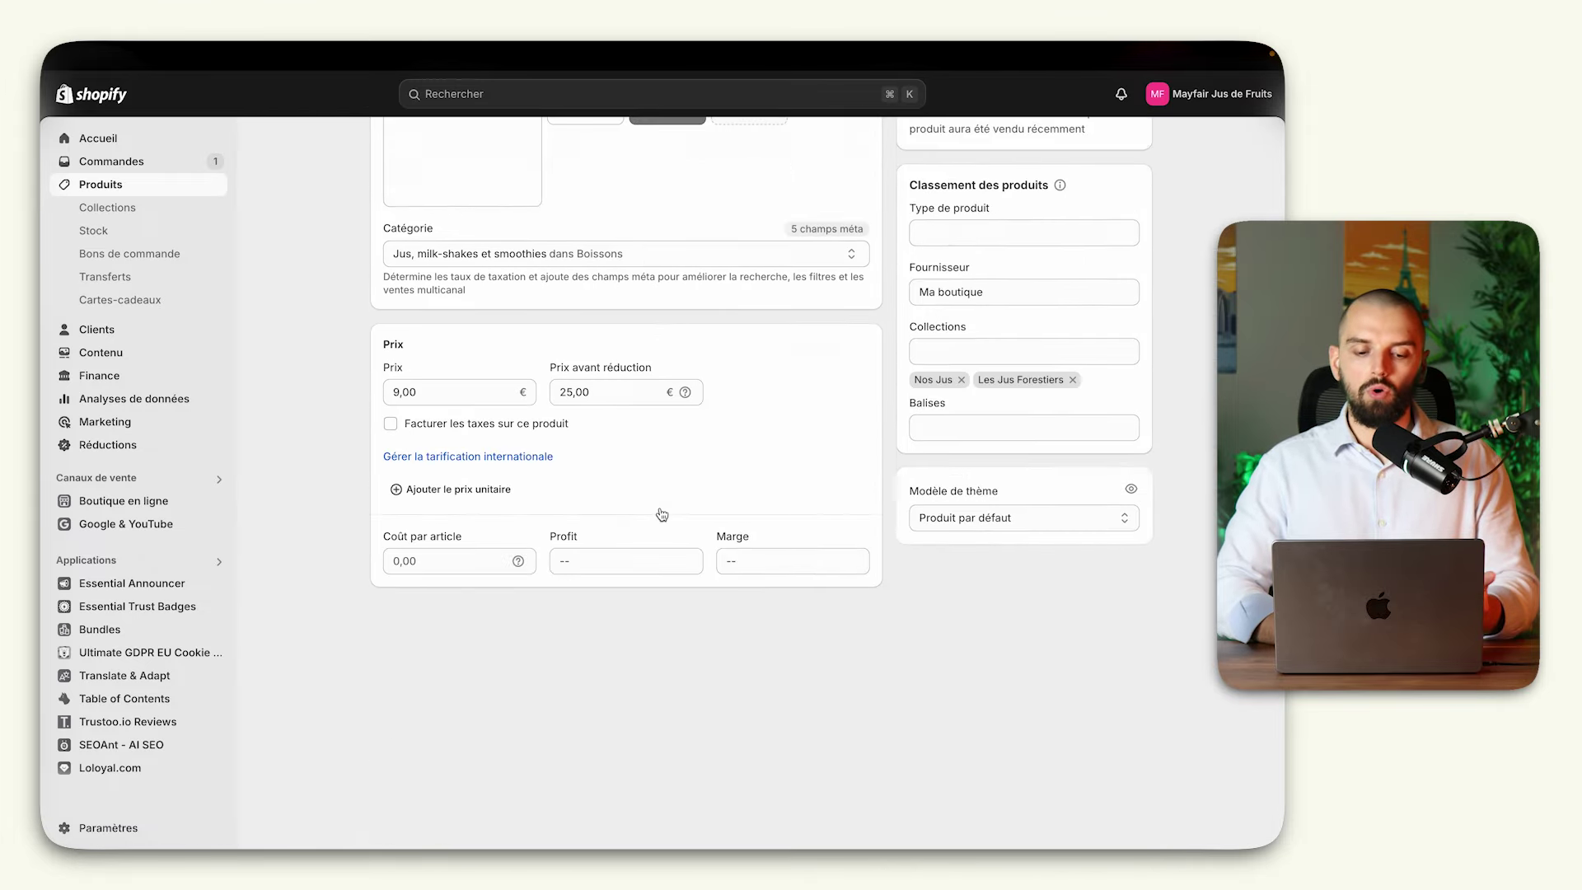
pyautogui.scroll(-10, 662, 515)
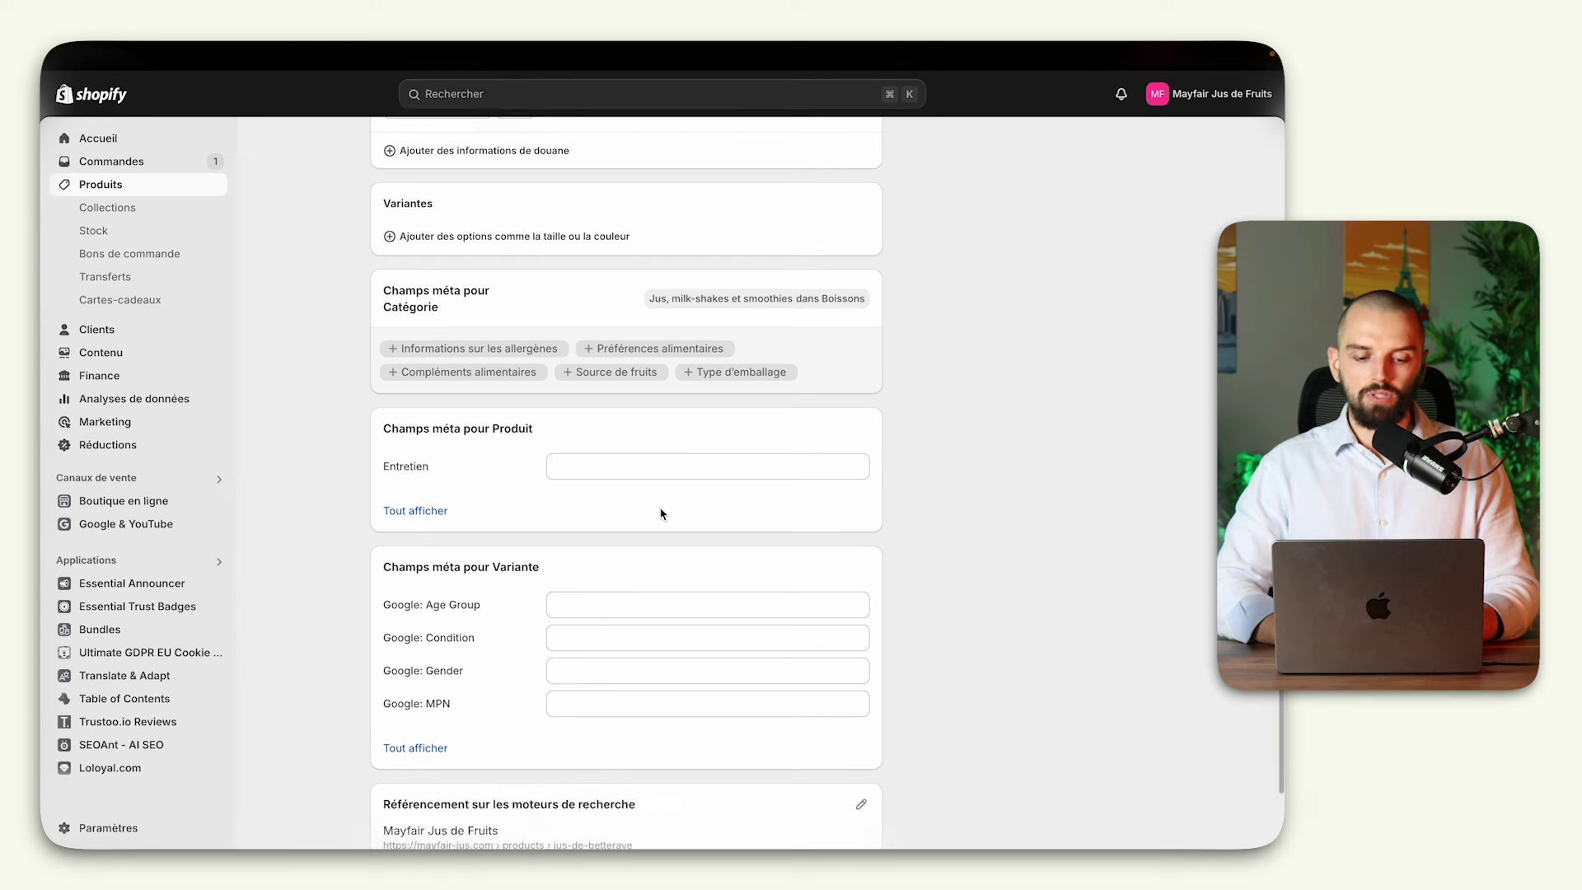
pyautogui.click(599, 476)
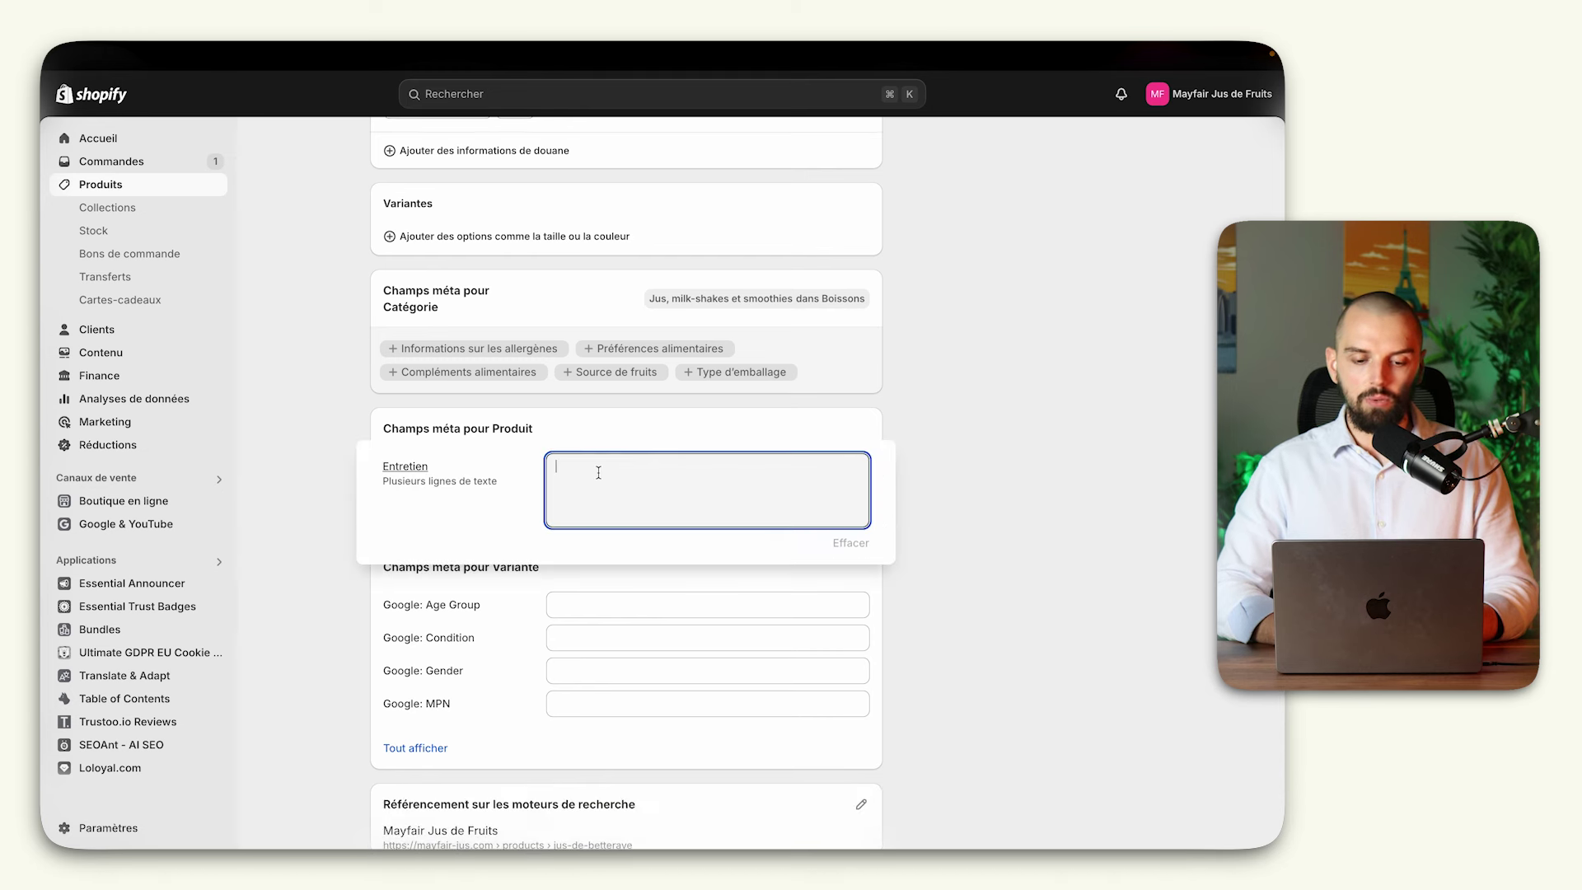
pyautogui.write("Pas besoin d'entretien spécifique !")
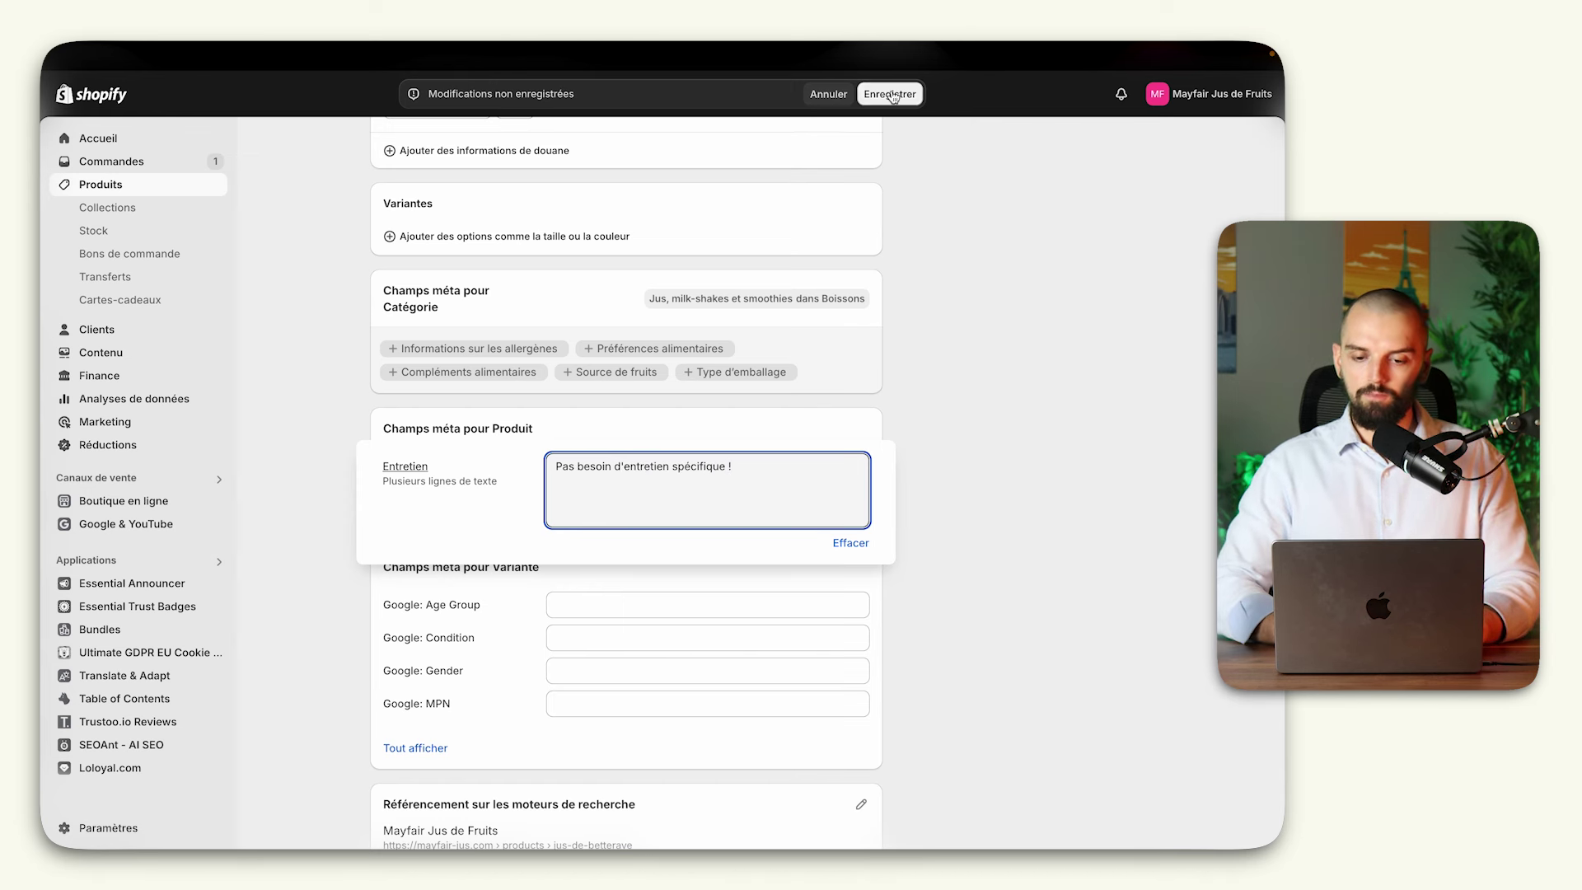
pyautogui.click(890, 95)
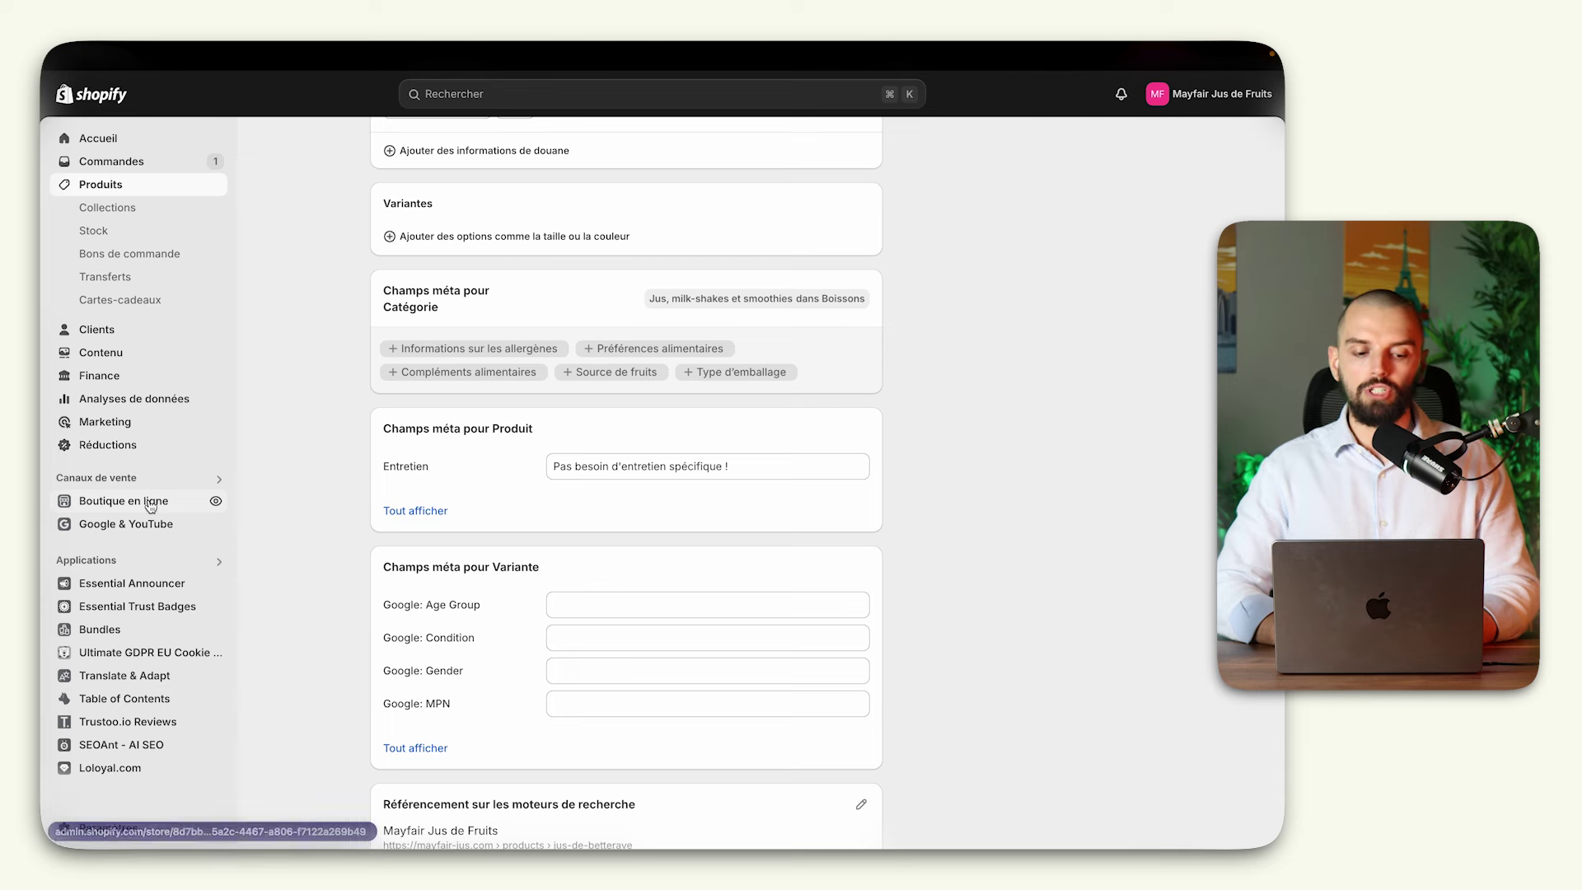
# Step: Open the online store's current Sense theme for customization
pyautogui.click(107, 489)
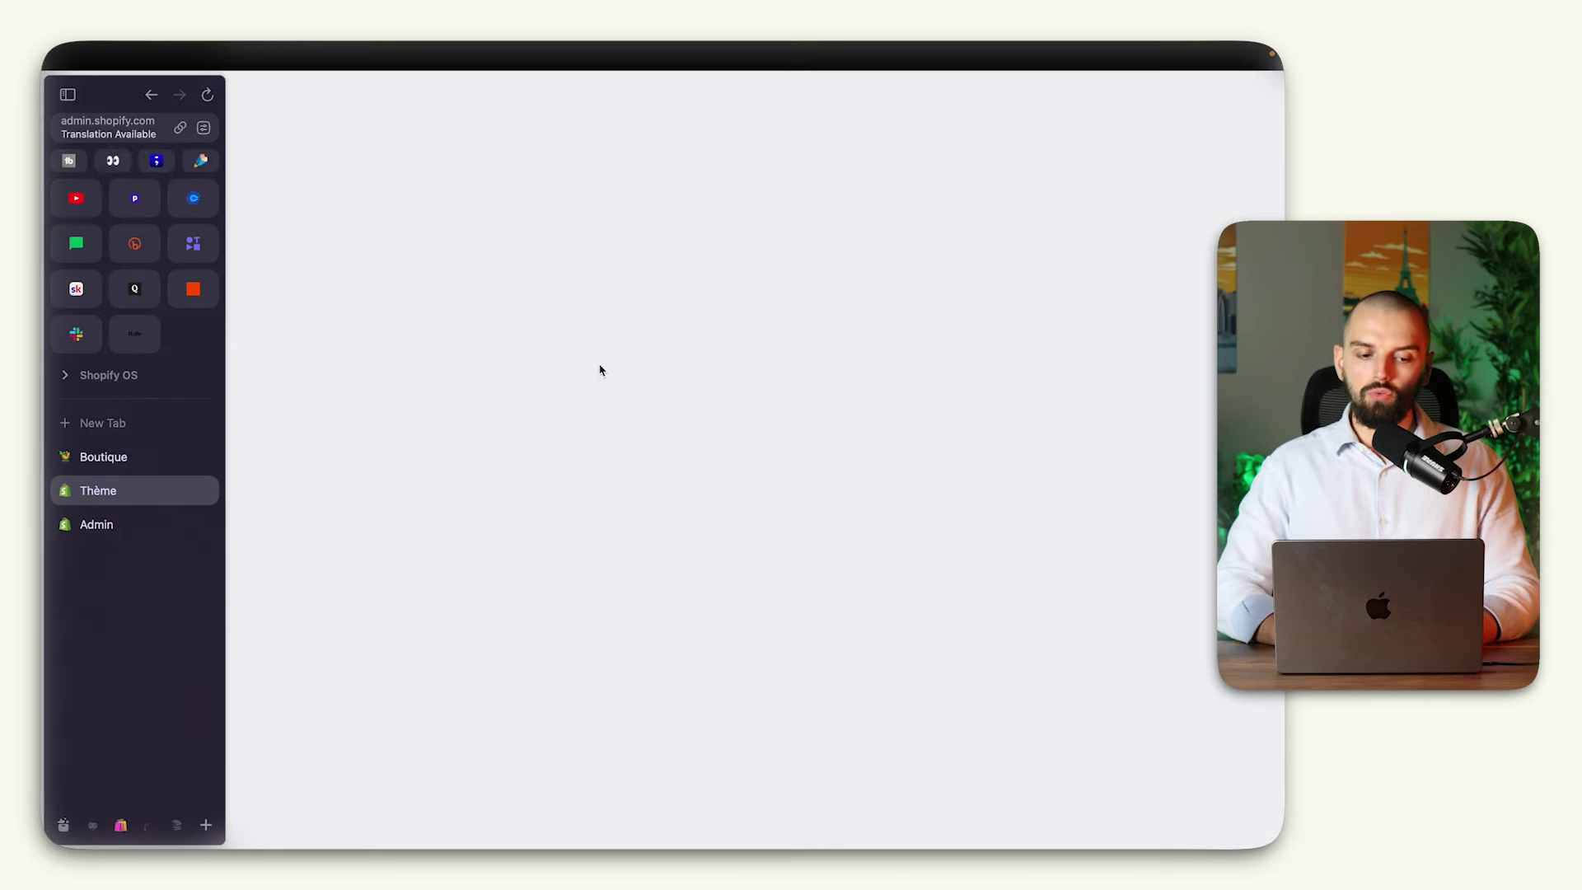
pyautogui.click(93, 539)
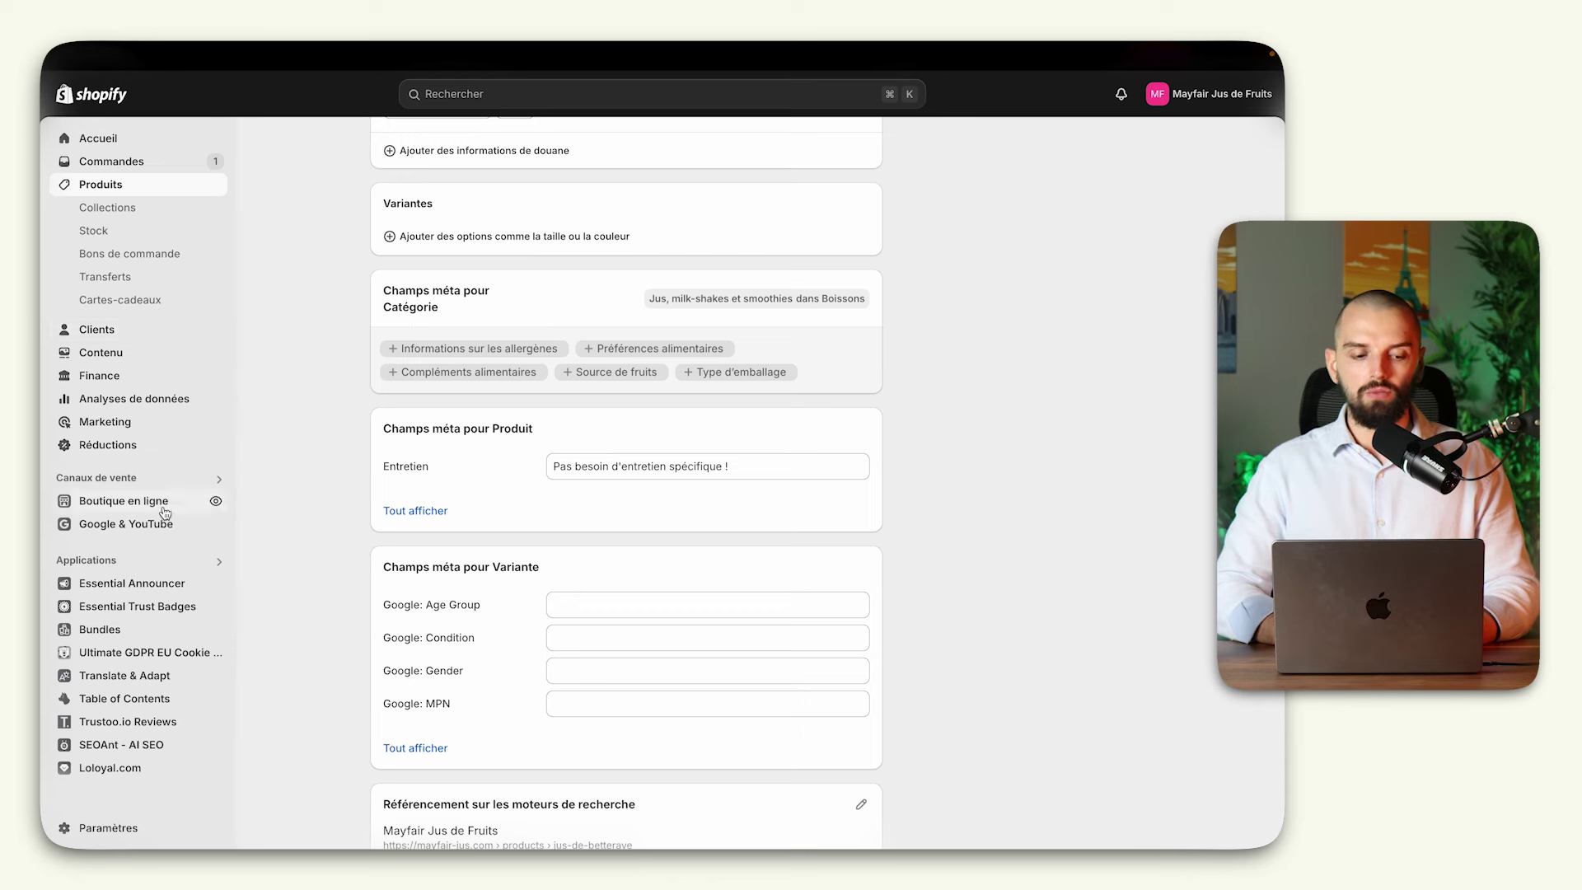
pyautogui.click(163, 504)
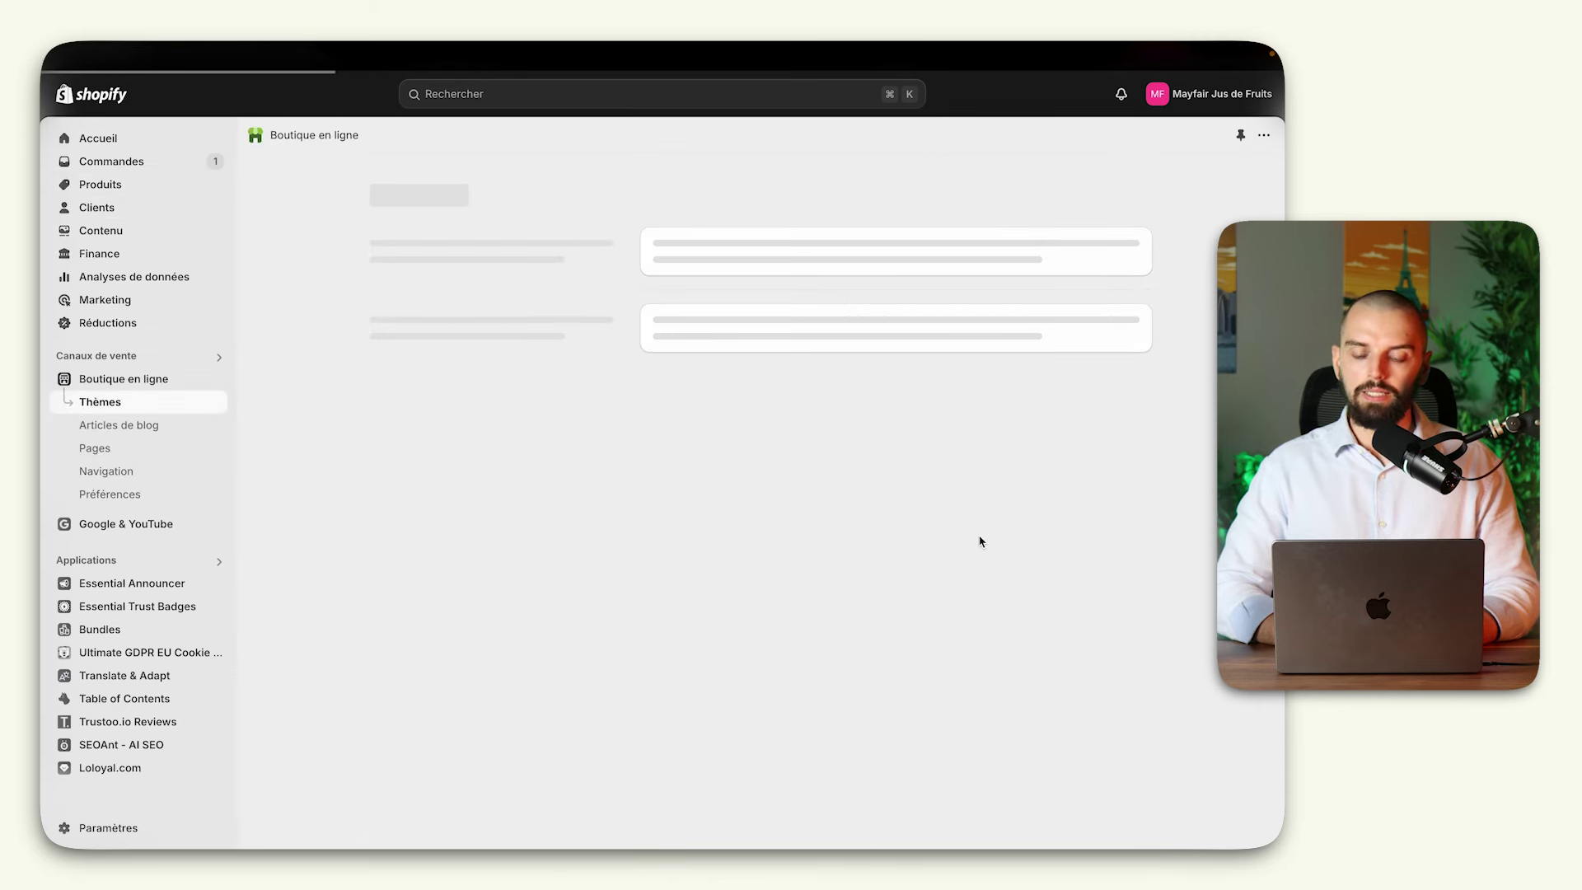
pyautogui.click(1069, 567)
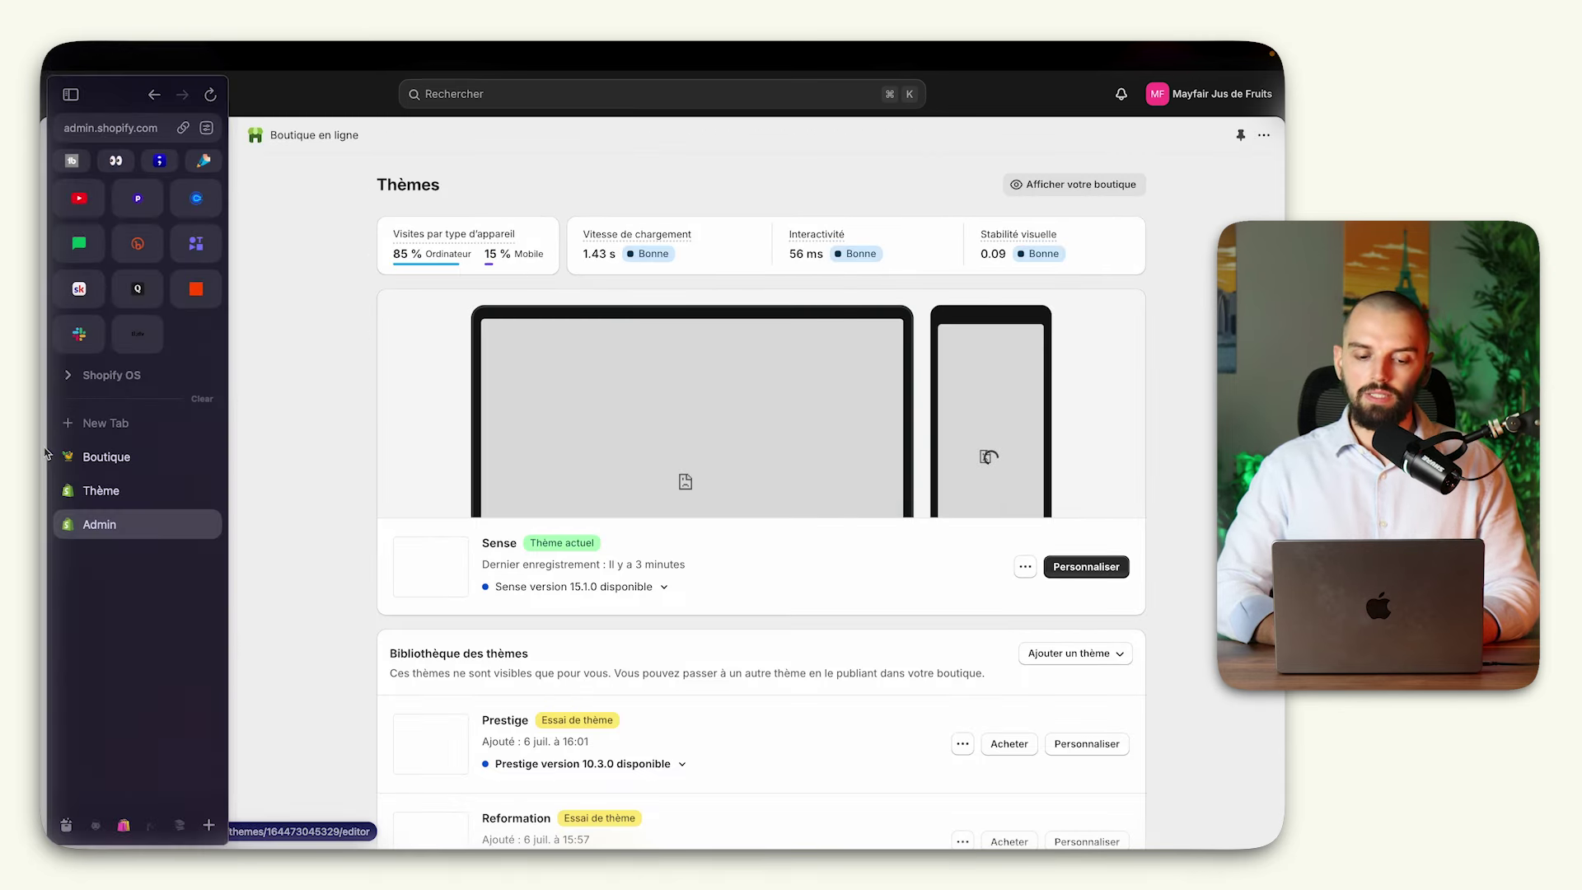
# Step: Switch the theme editor to the default product template
pyautogui.click(674, 95)
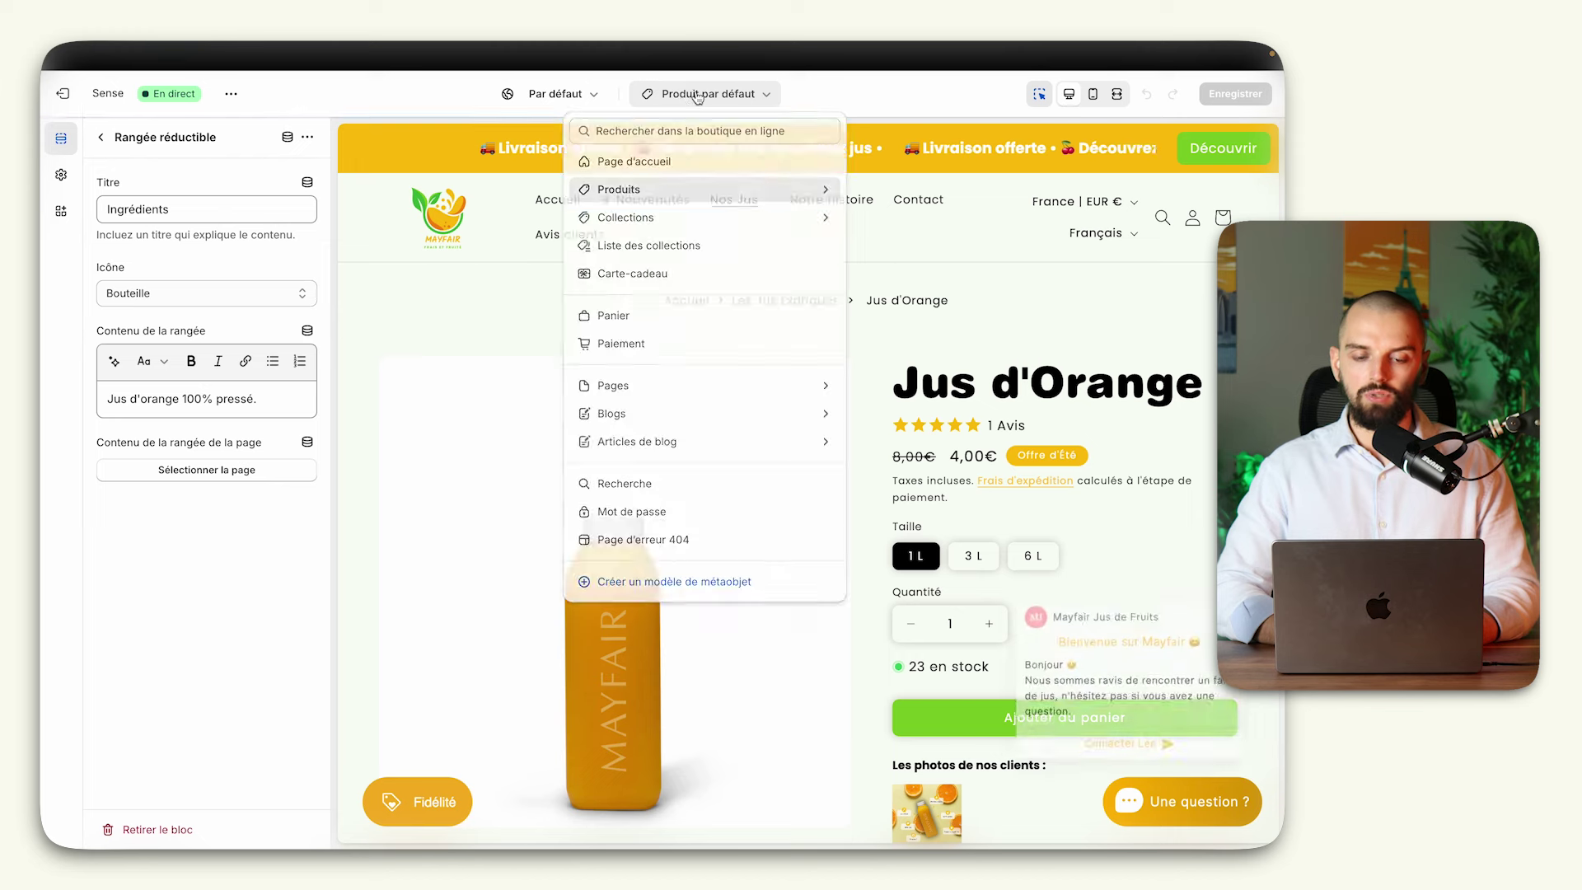
pyautogui.click(666, 188)
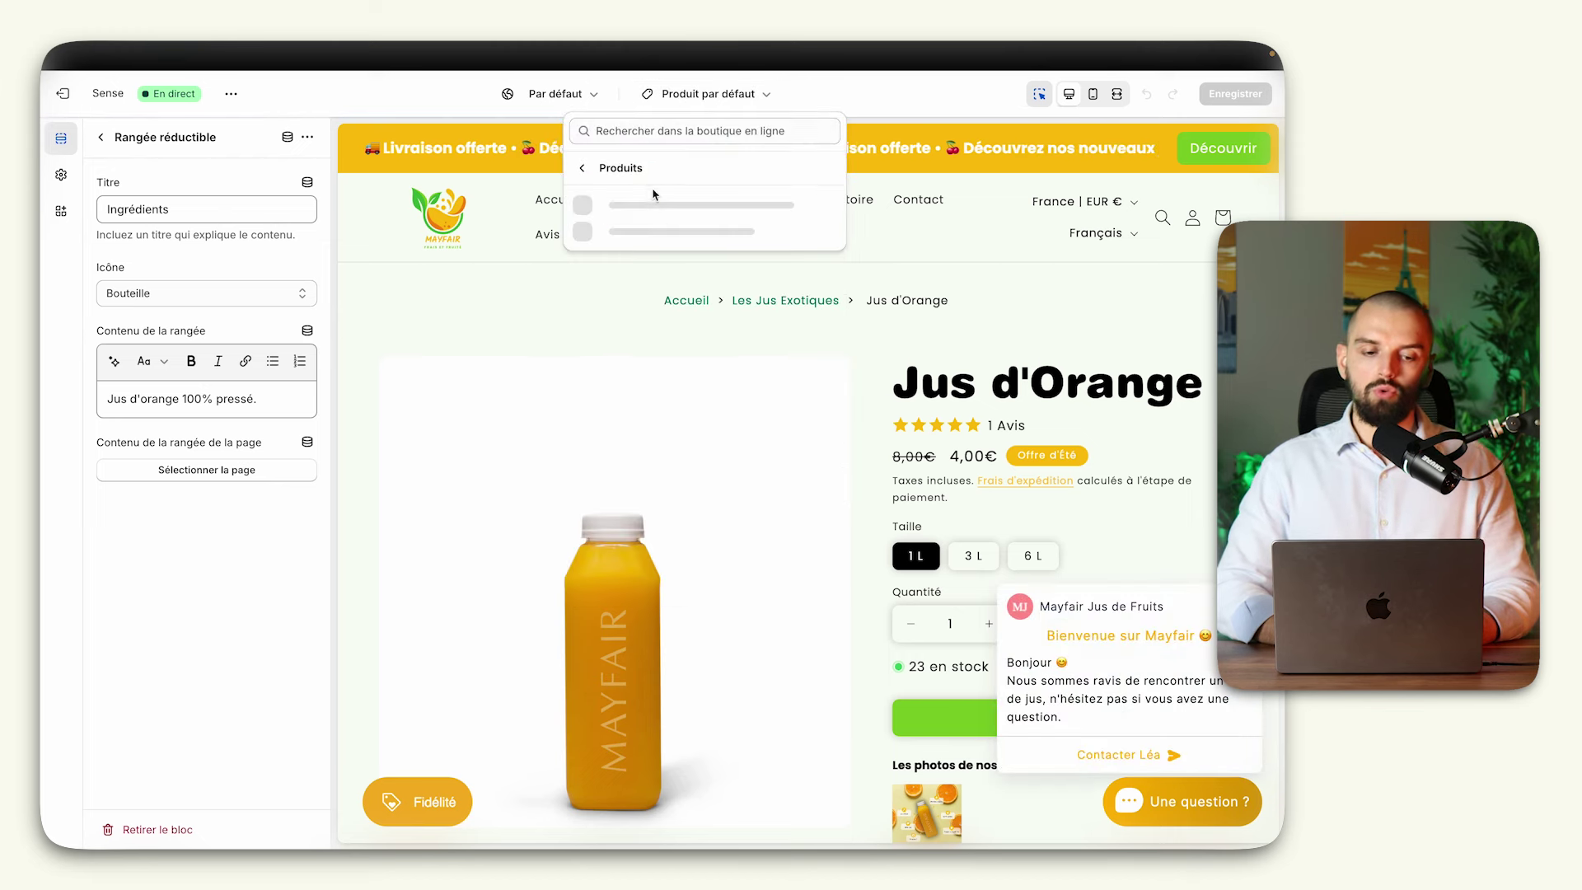
pyautogui.click(675, 214)
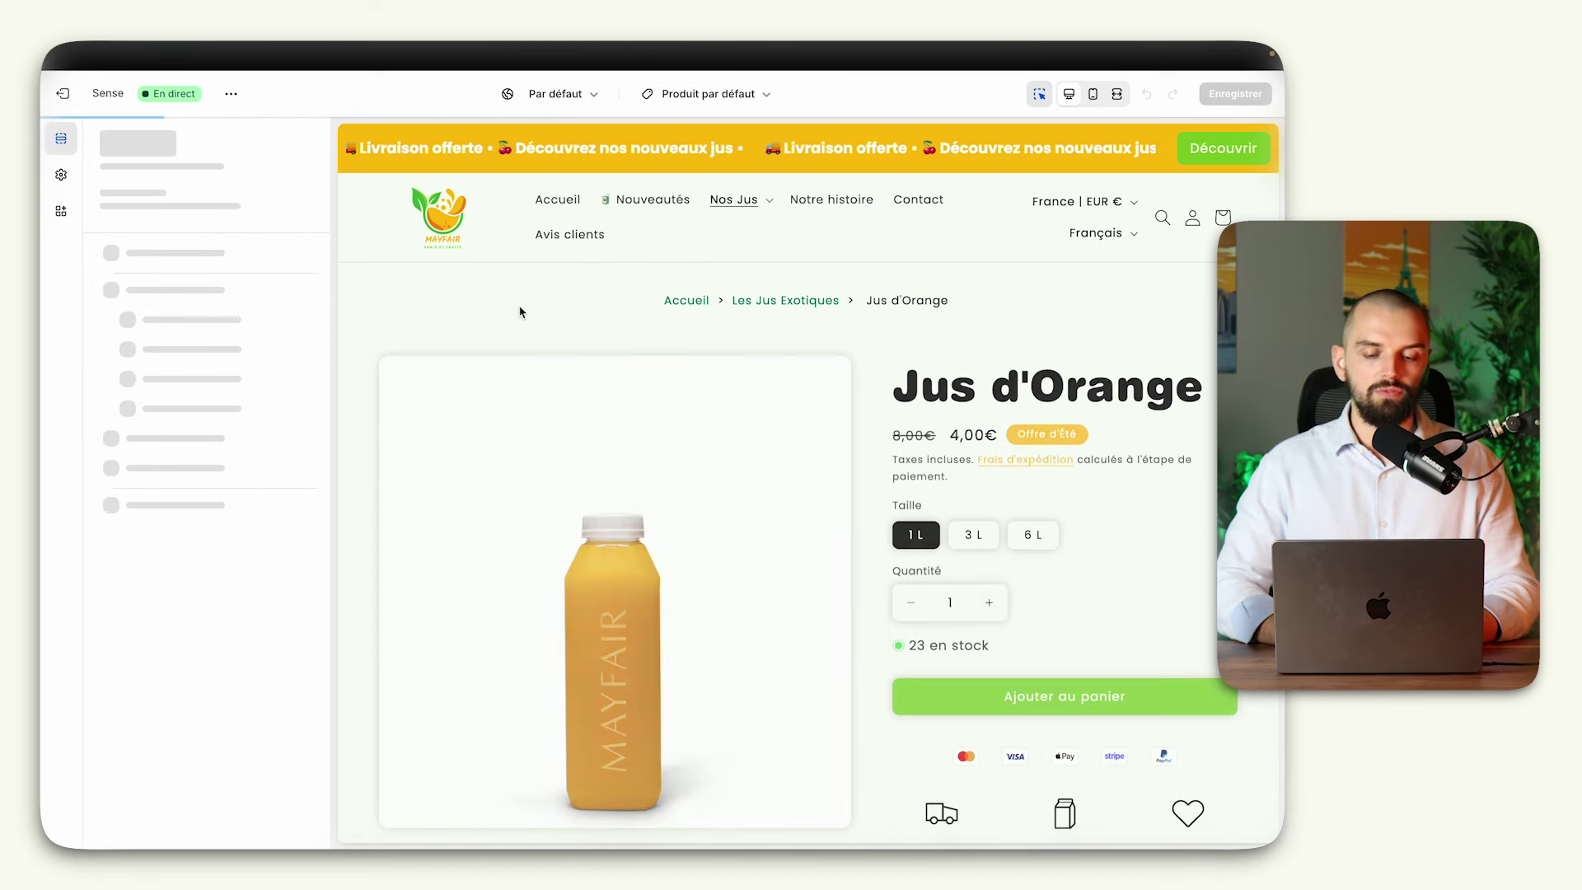
# Step: Add a collapsible row block below Ingrédients in the product information section and title it "Entretien"
pyautogui.scroll(-10, 521, 312)
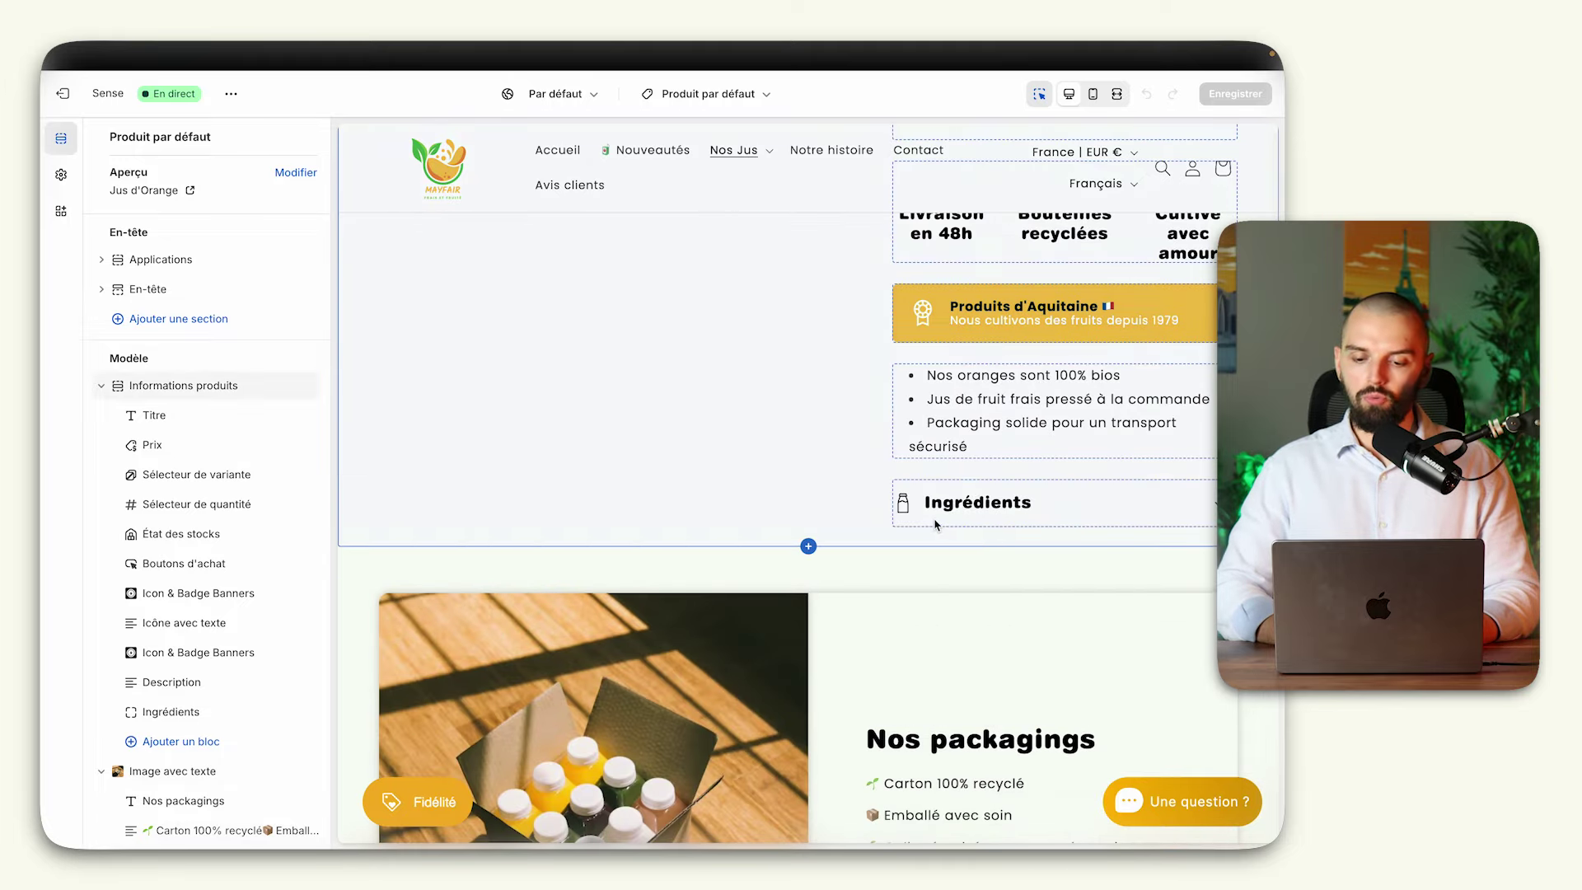
pyautogui.scroll(-3, 223, 494)
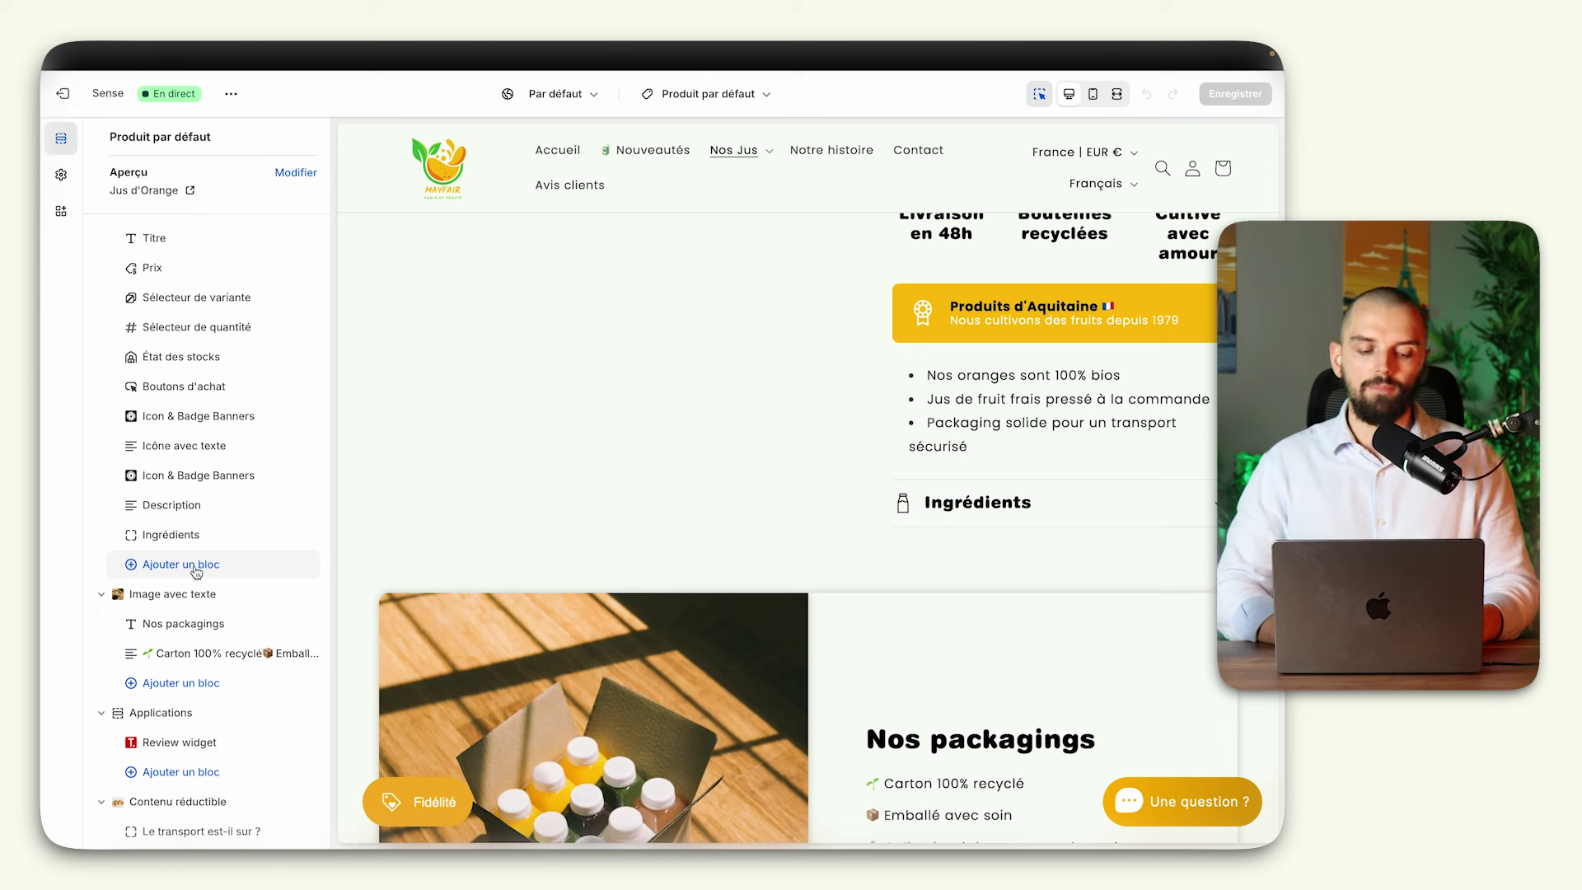
pyautogui.click(197, 567)
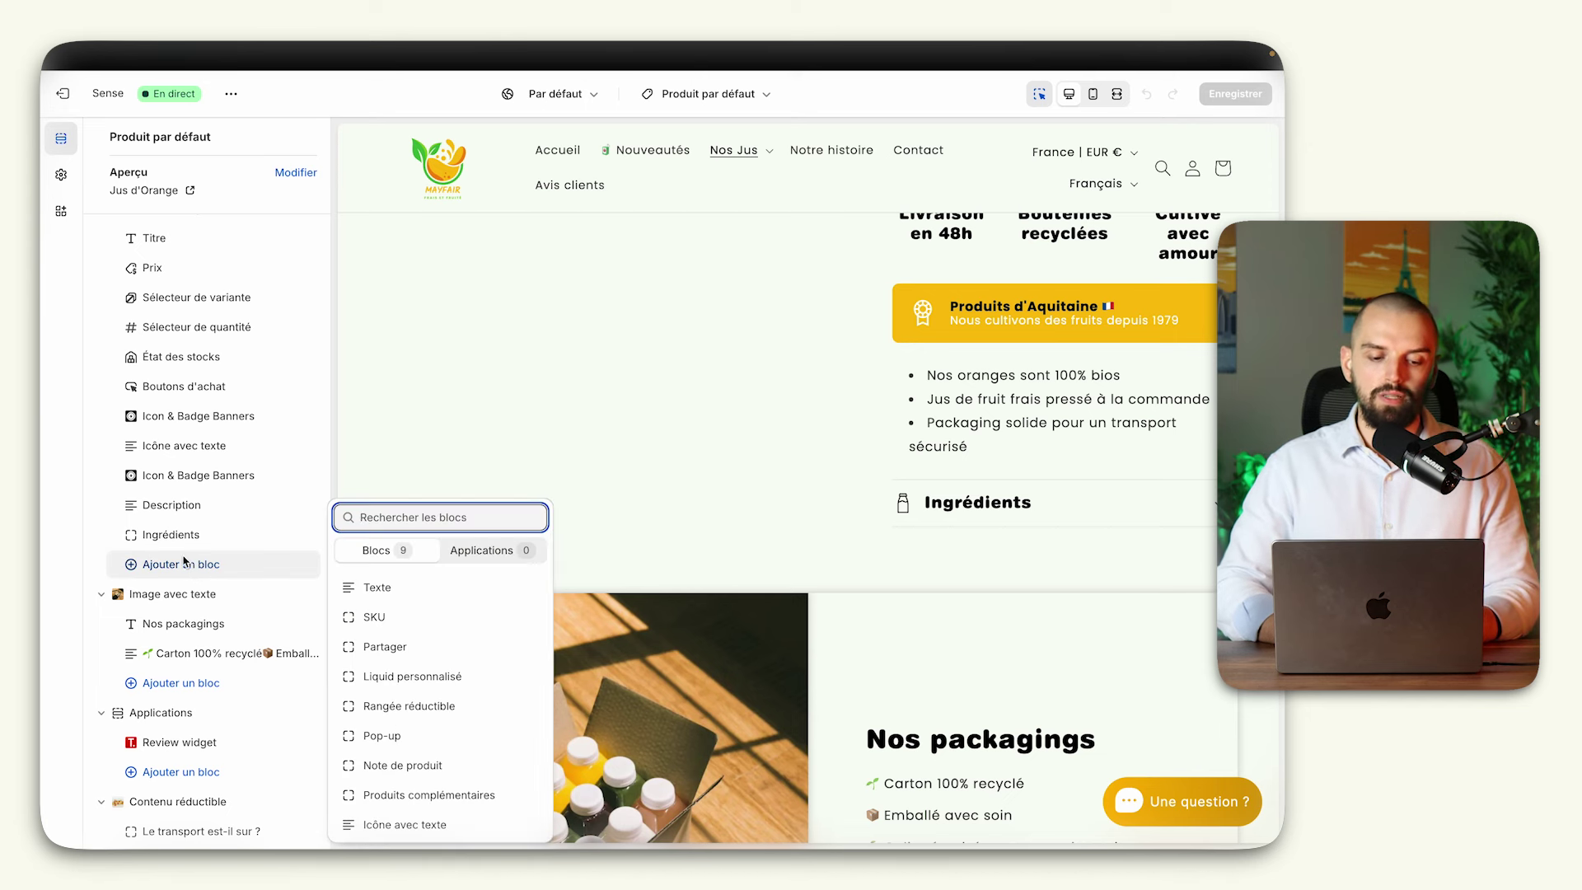
pyautogui.click(435, 707)
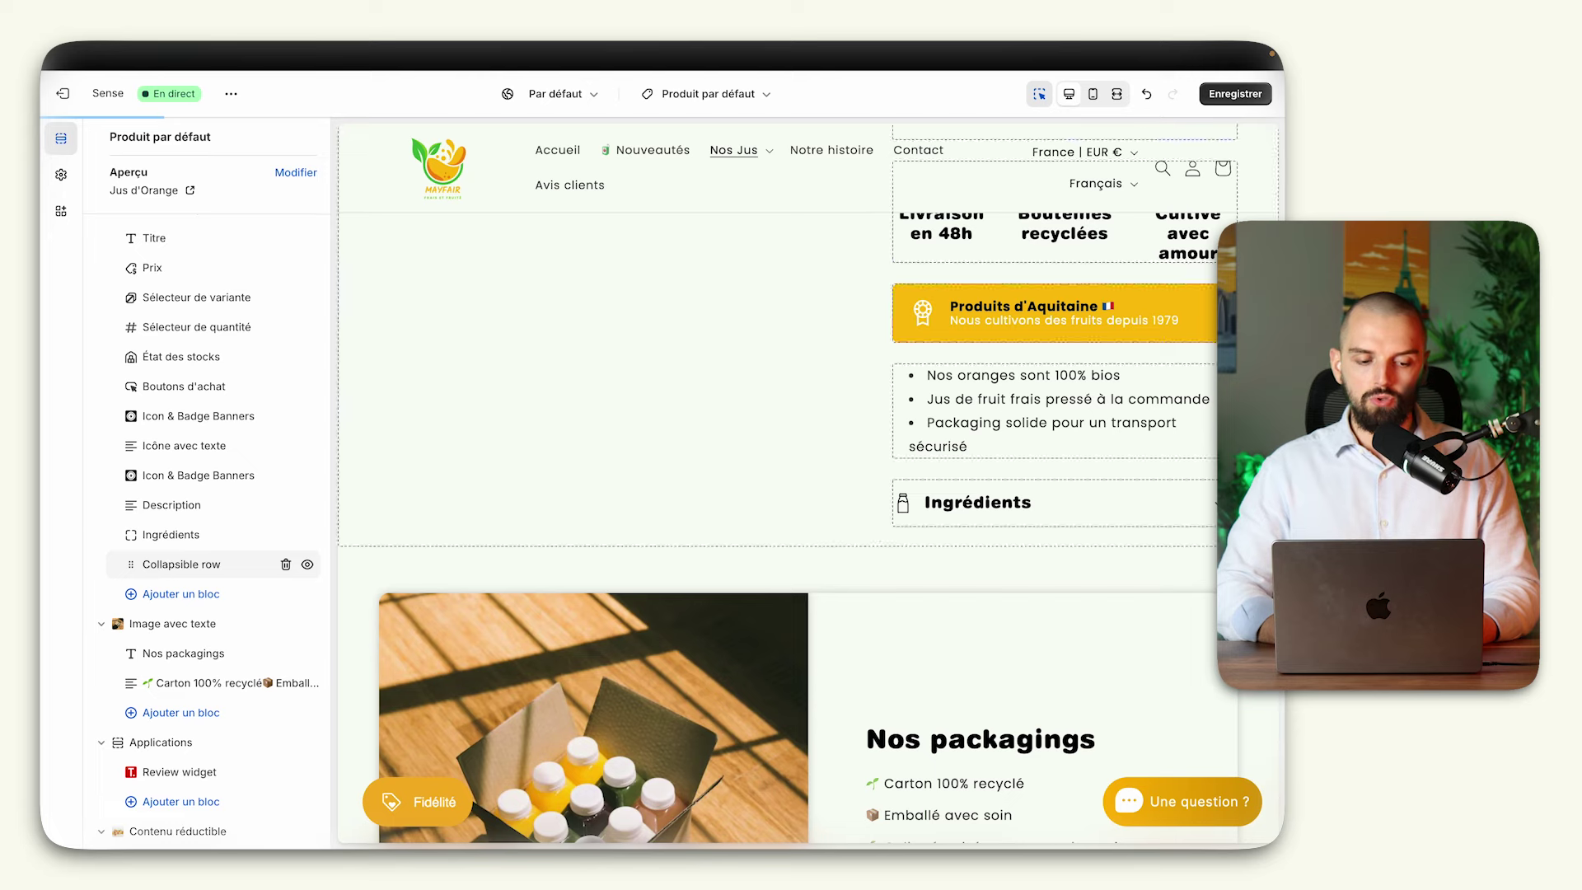
pyautogui.click(171, 567)
pyautogui.tripleClick(214, 211)
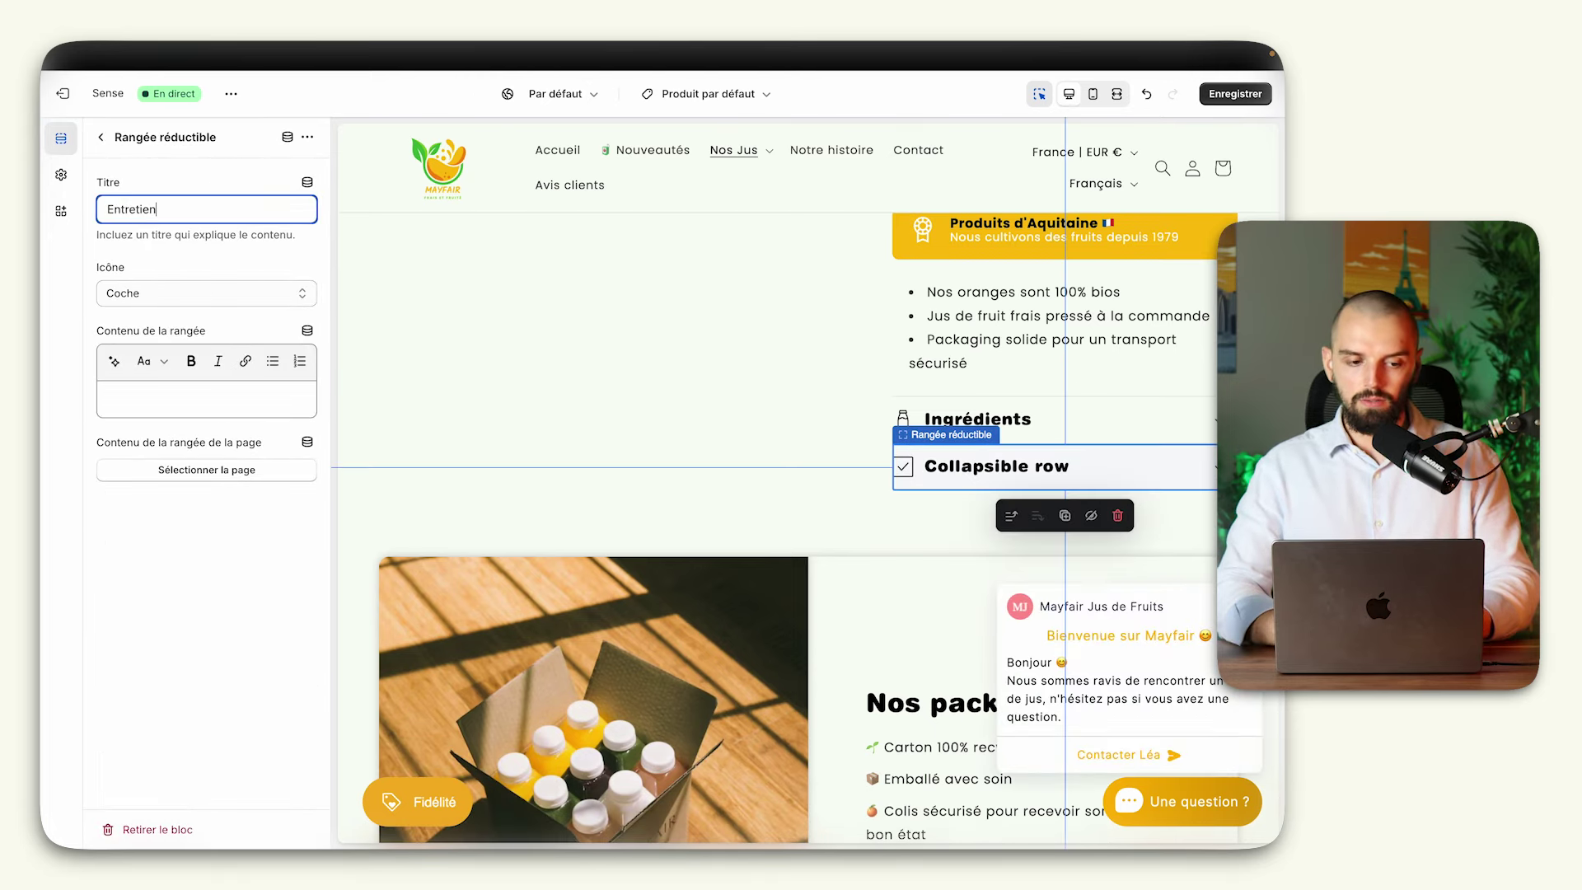
# Step: Choose a different icon for the Entretien collapsible row
pyautogui.click(212, 295)
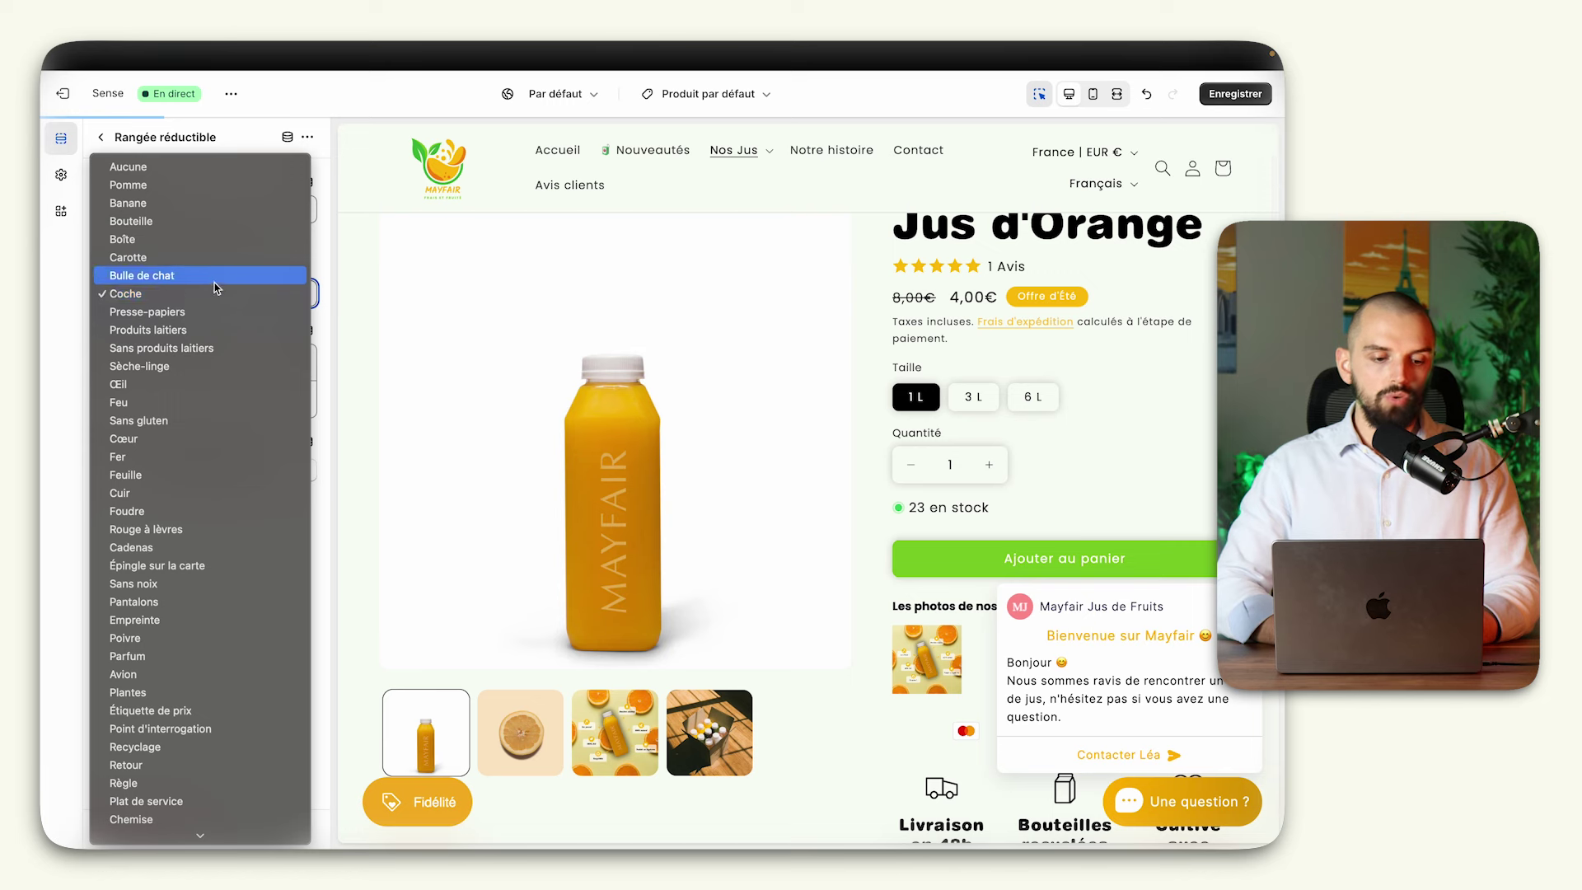
pyautogui.scroll(-3, 197, 356)
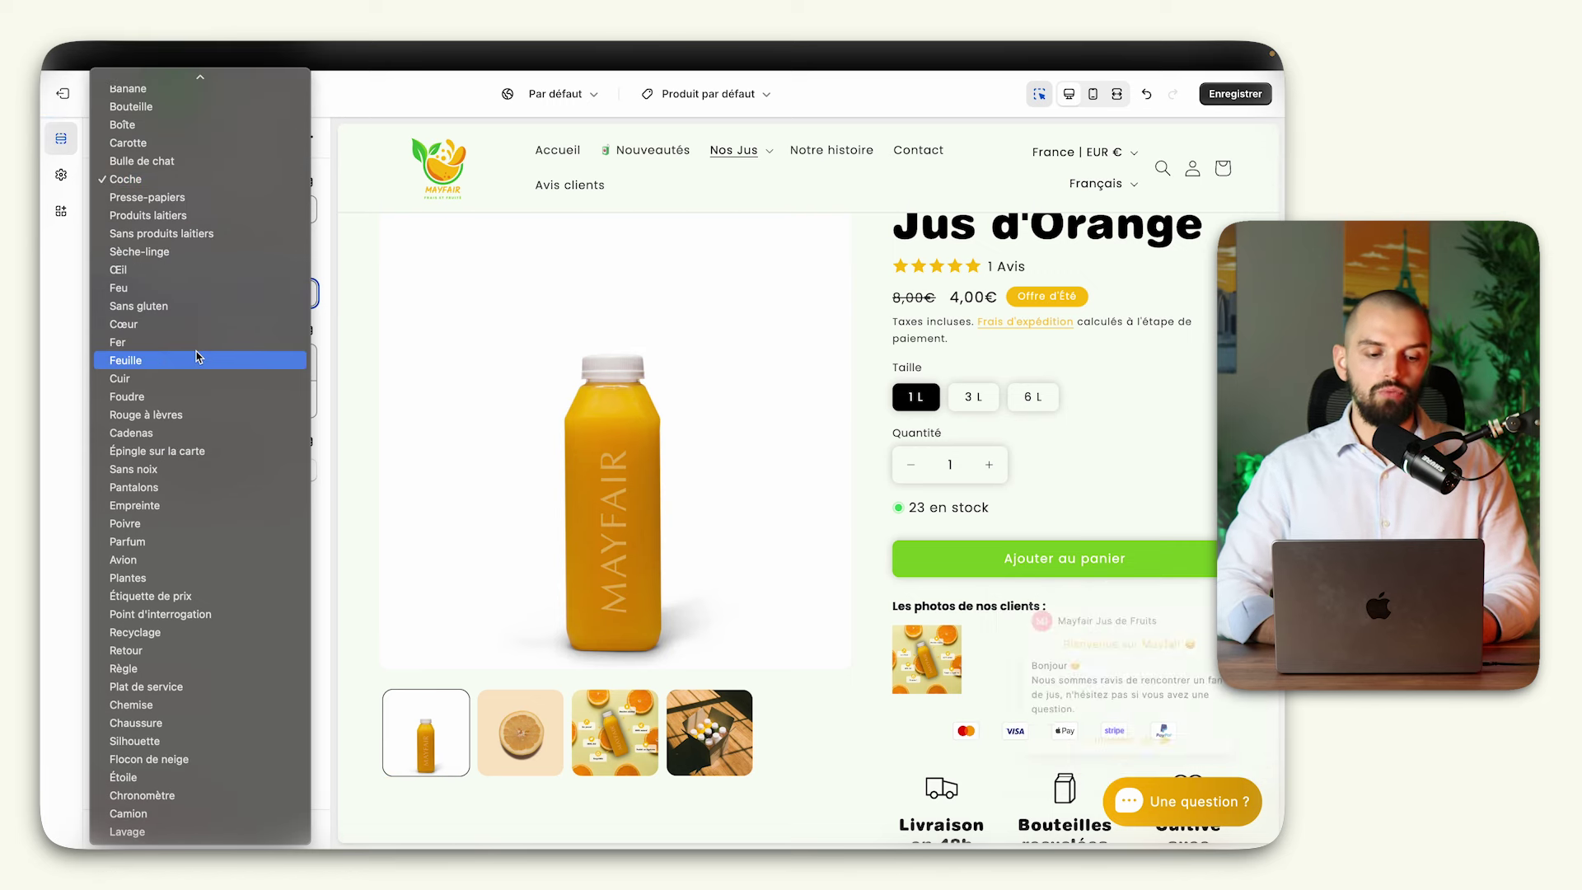
pyautogui.click(192, 669)
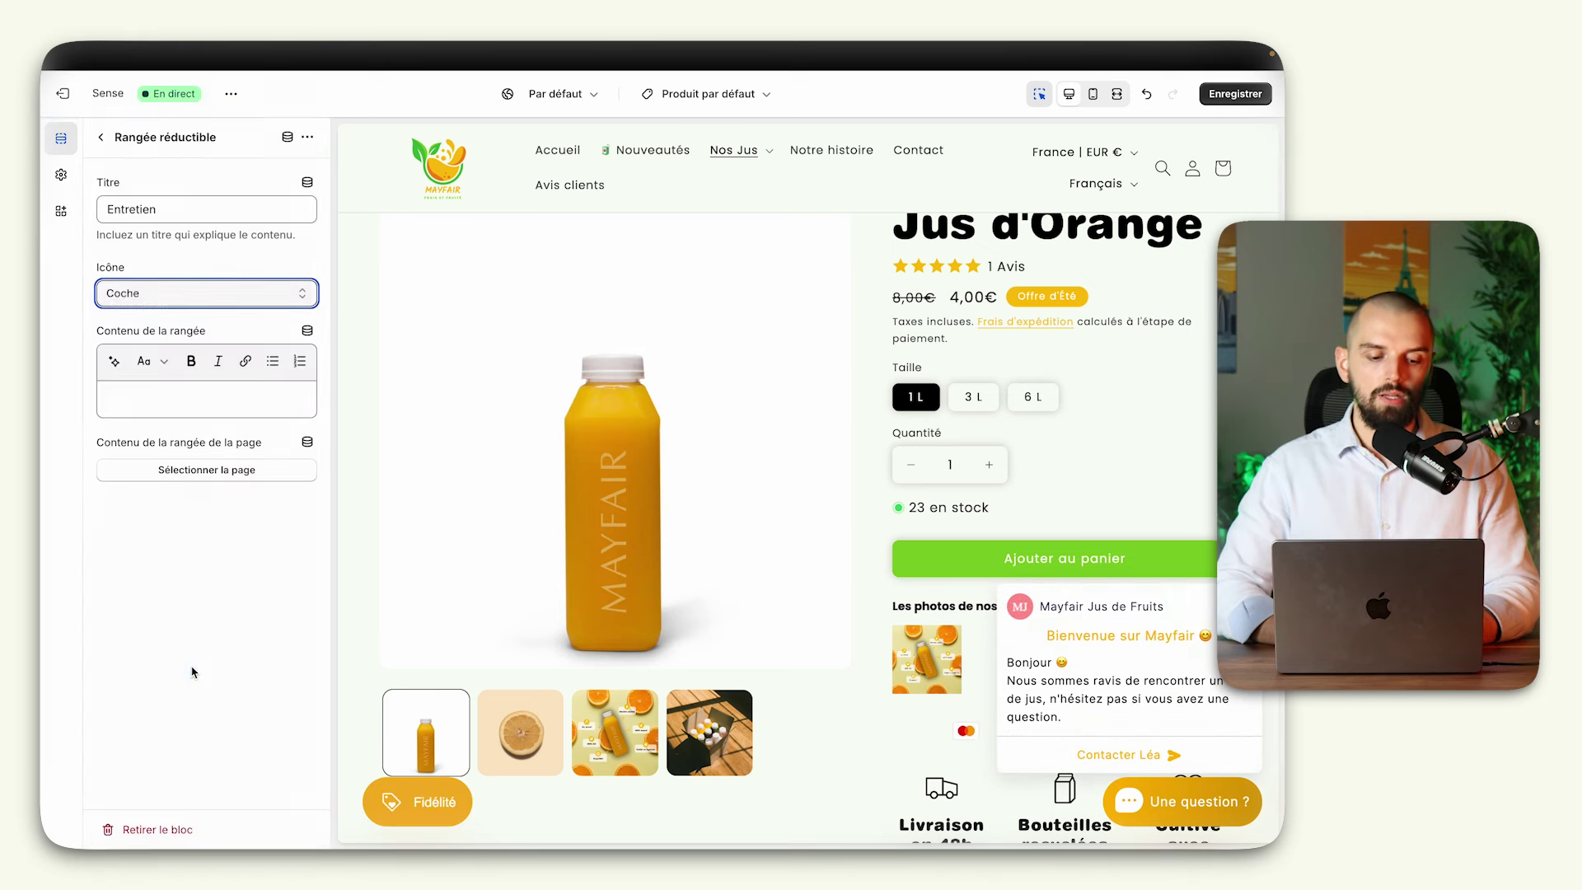
# Step: Set the icon of the Entretien collapsible row to Règle
pyautogui.click(237, 295)
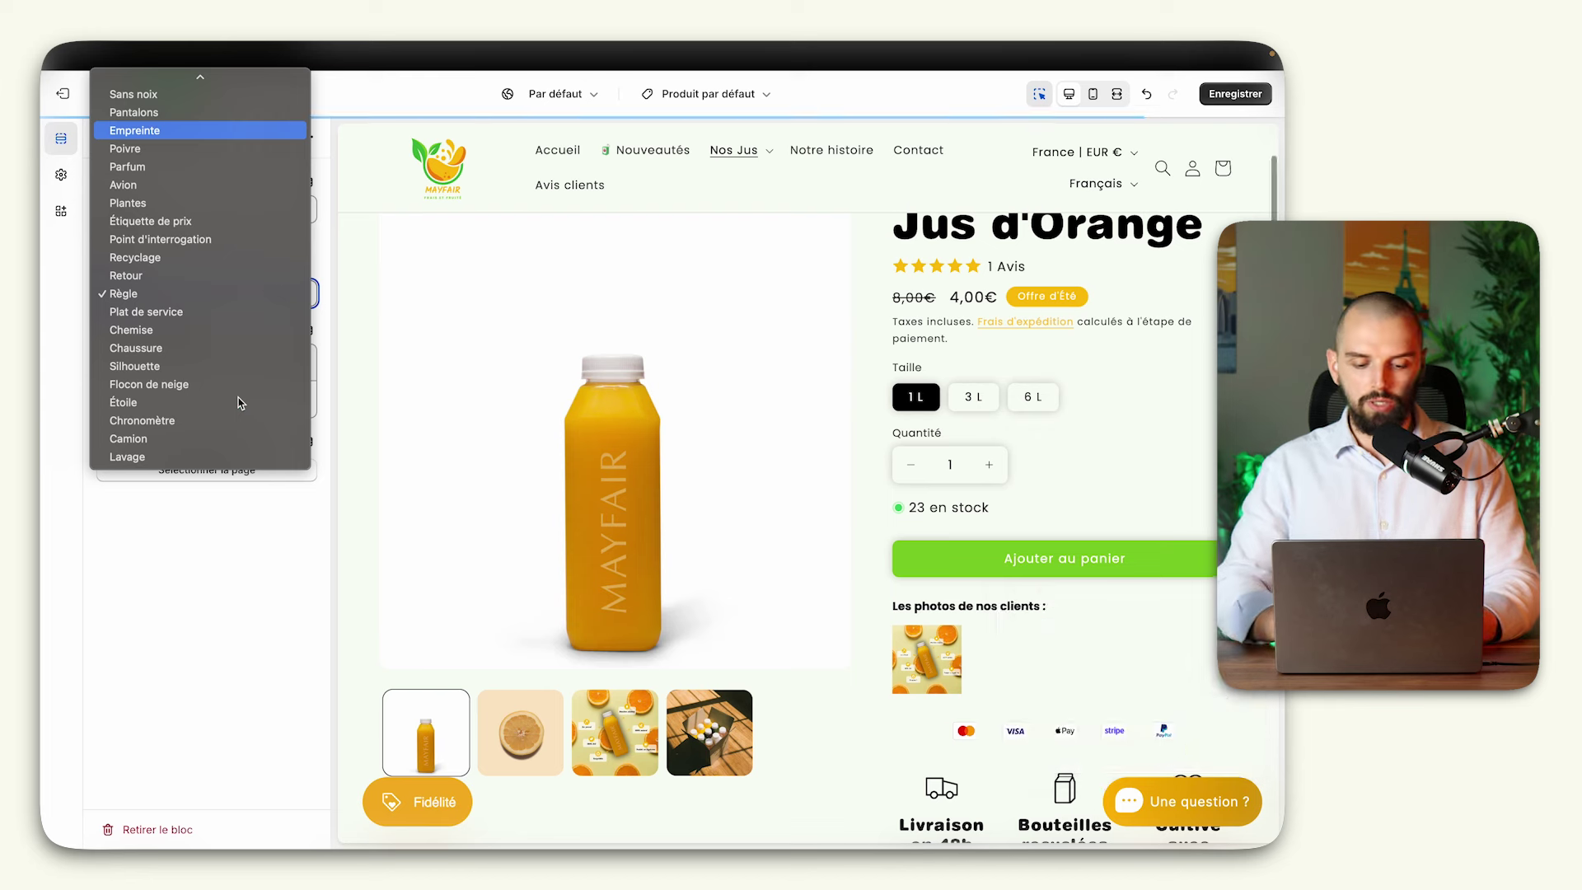
pyautogui.click(190, 294)
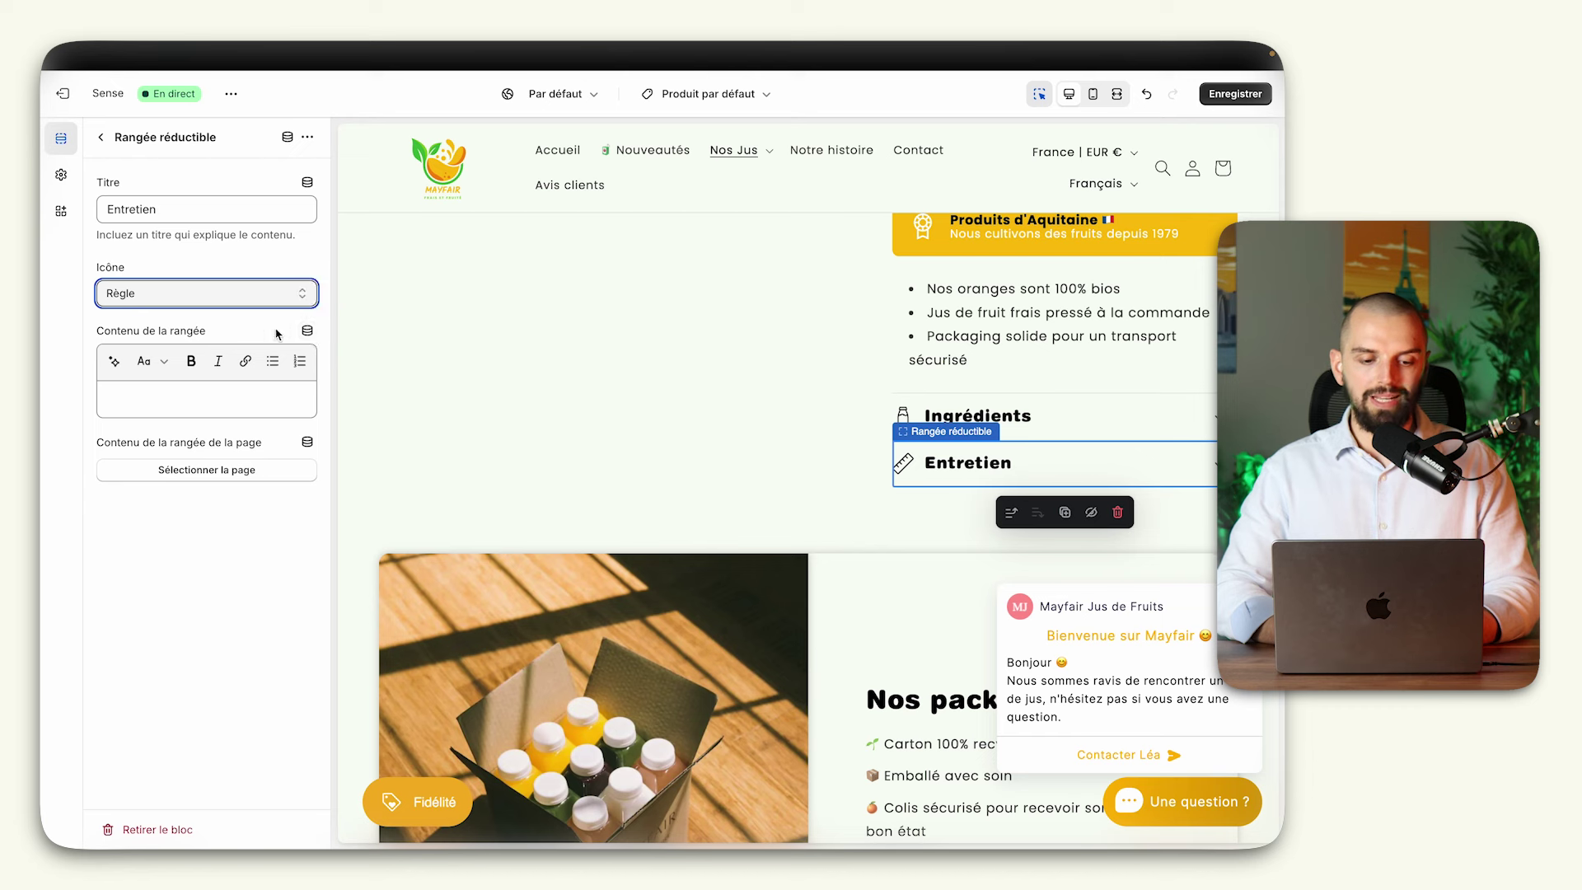
# Step: Connect the Entretien row's content to the product's Entretien metafield and save the template
pyautogui.click(308, 332)
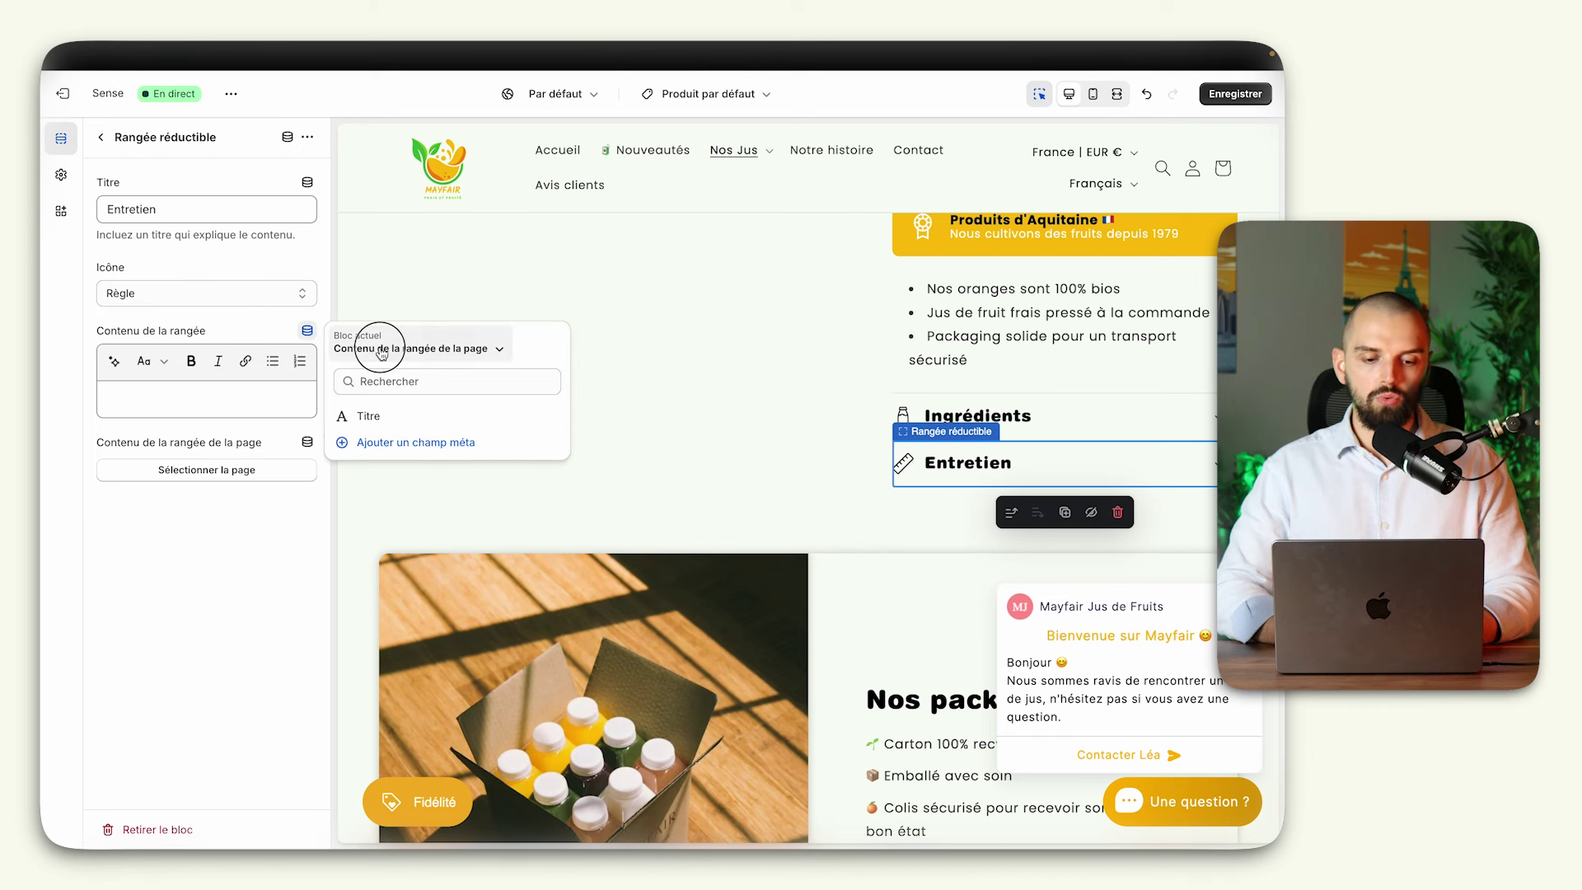
pyautogui.click(367, 348)
pyautogui.click(369, 474)
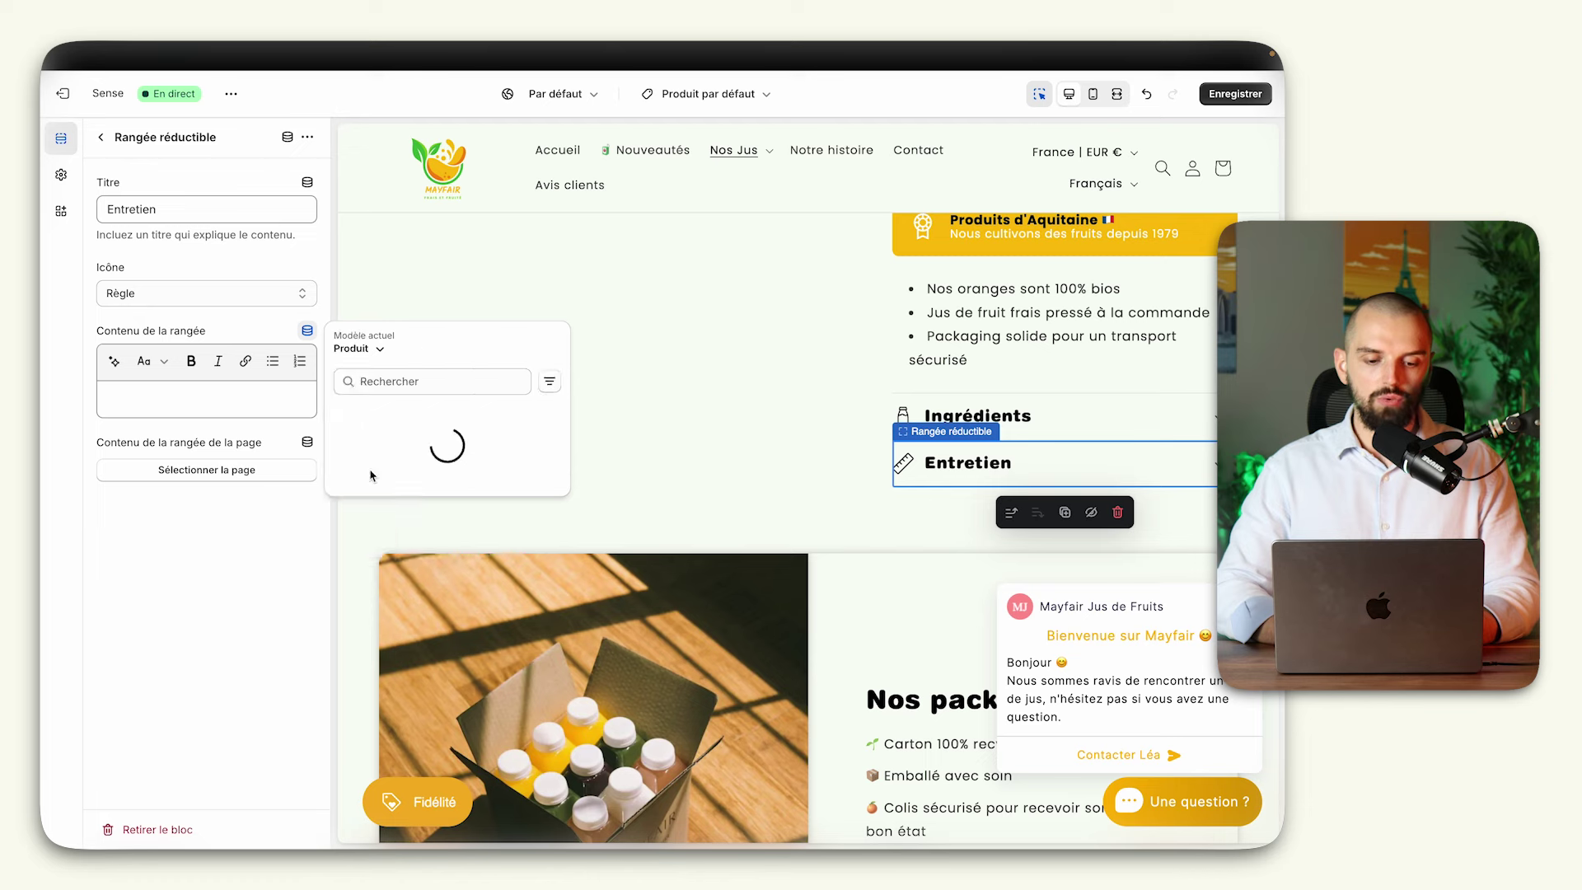
pyautogui.click(374, 469)
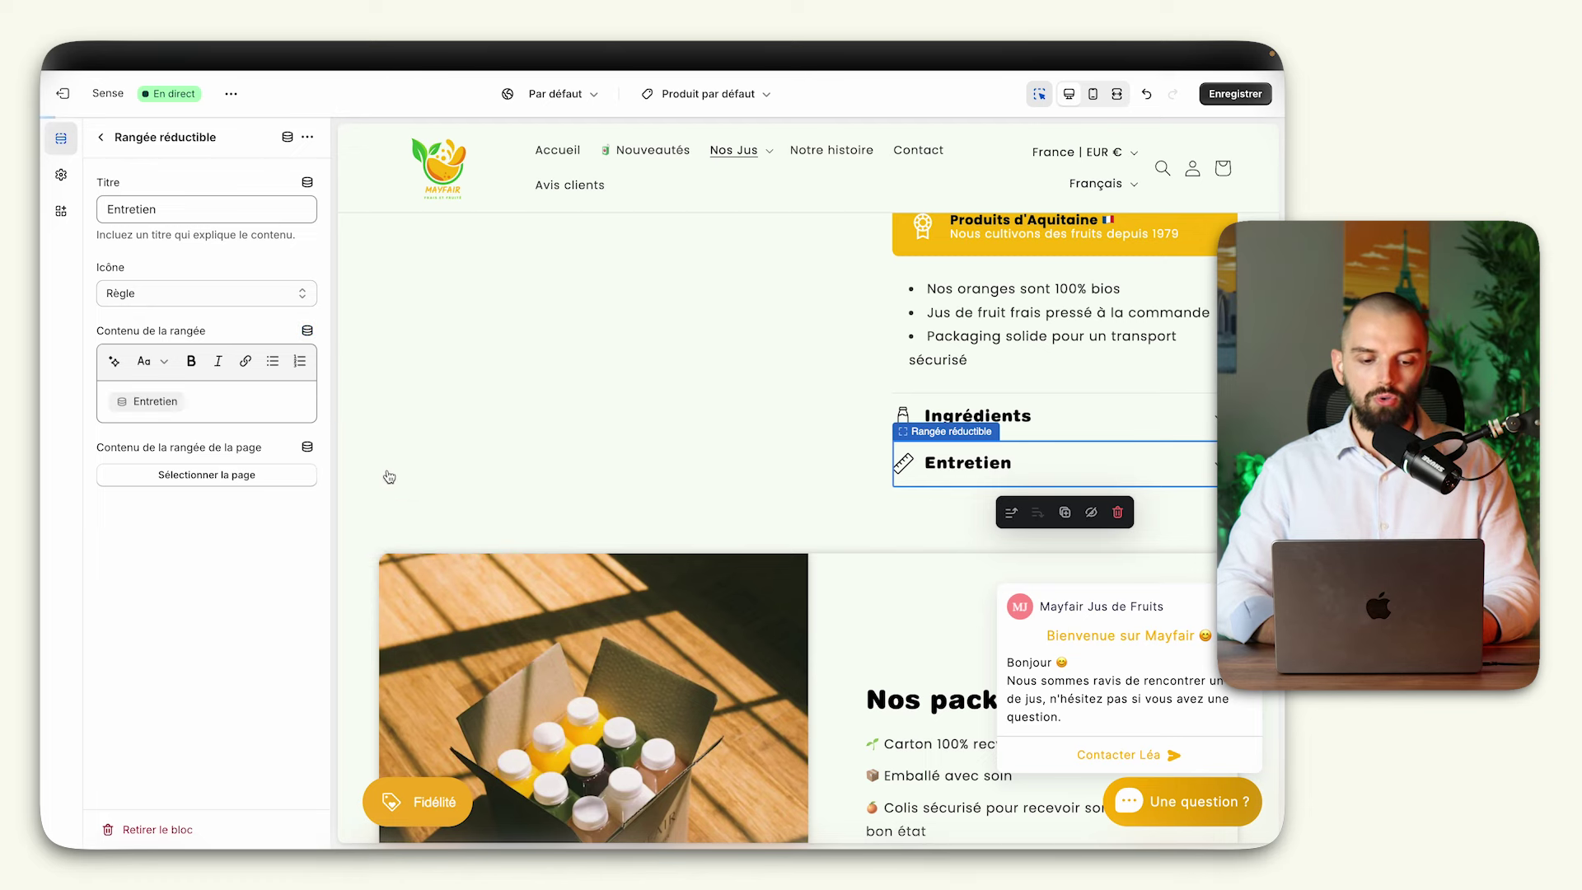
pyautogui.scroll(10, 935, 279)
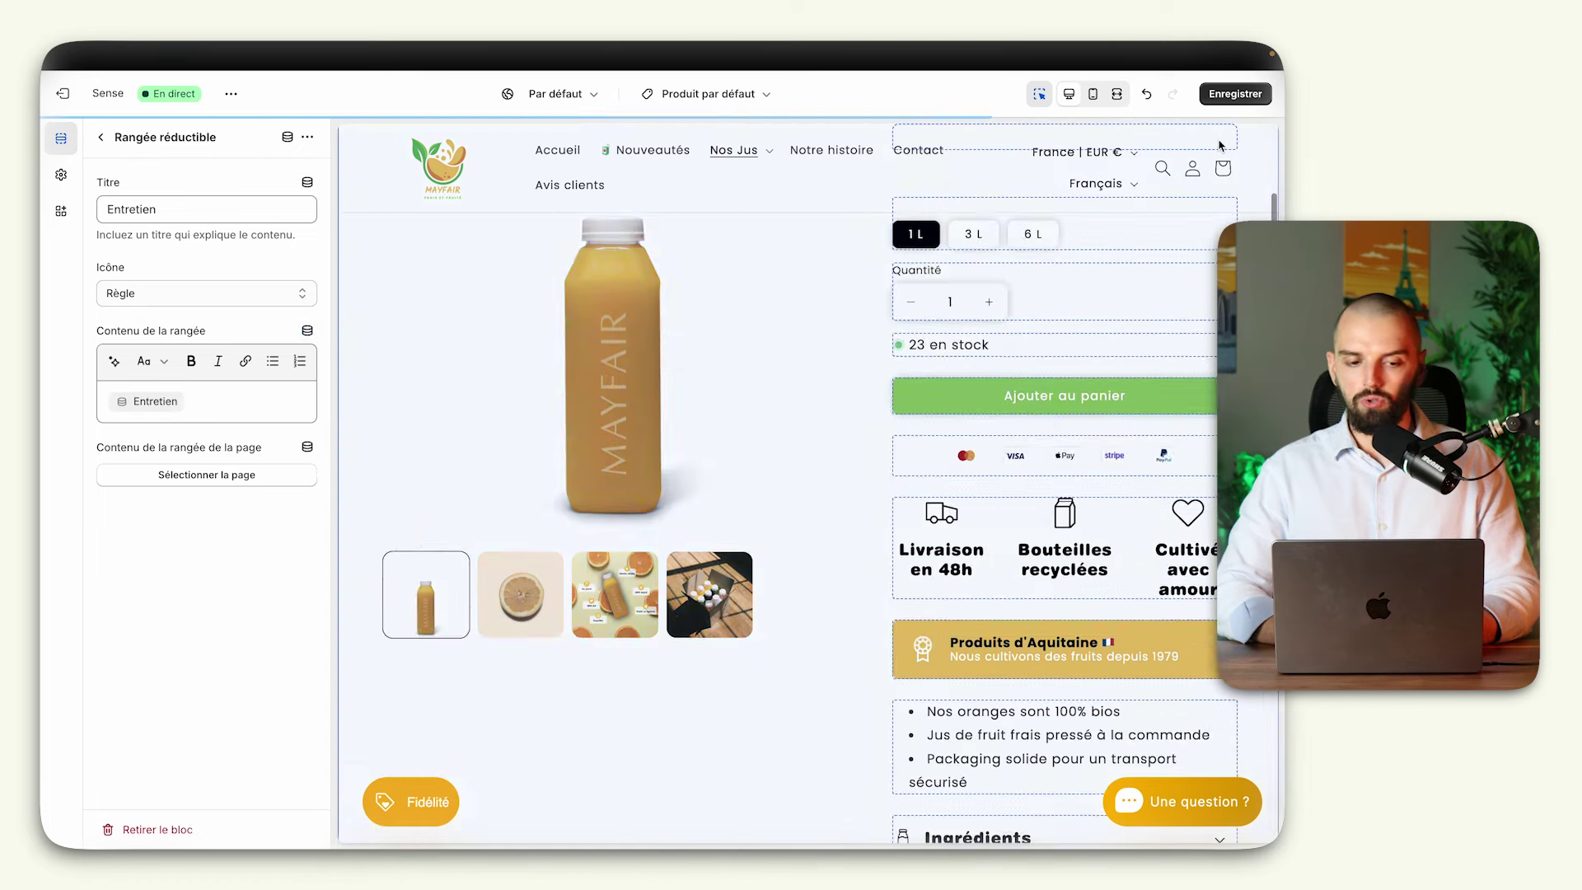
pyautogui.click(1235, 94)
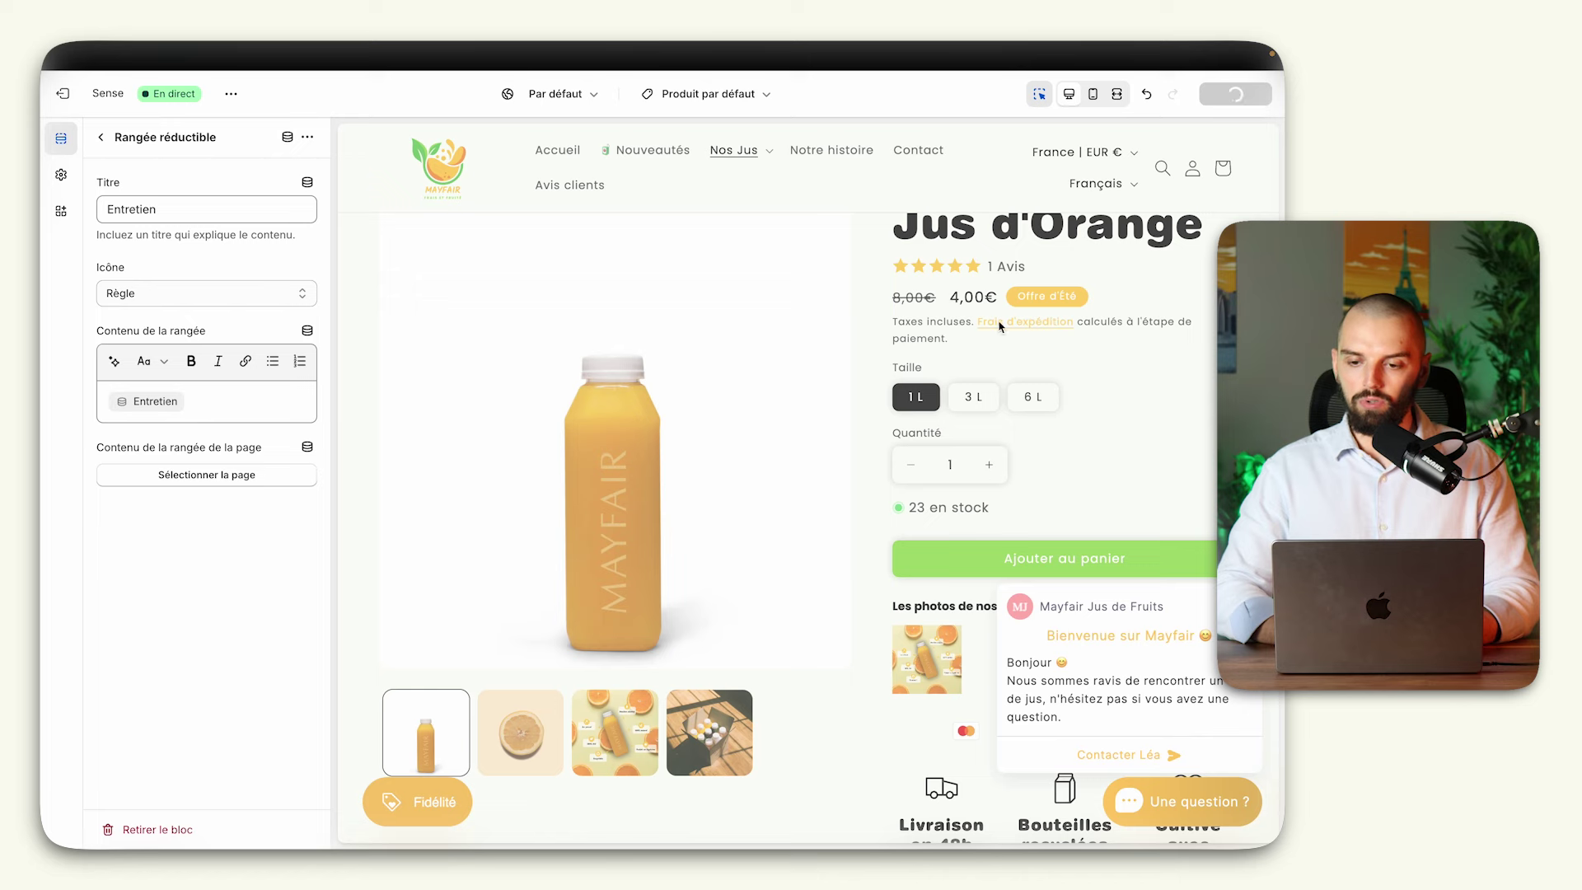
# Step: Switch to the storefront tab, reload the beetroot juice page, and expand its Entretien row to read the text
pyautogui.moveTo(46, 462)
pyautogui.click(107, 458)
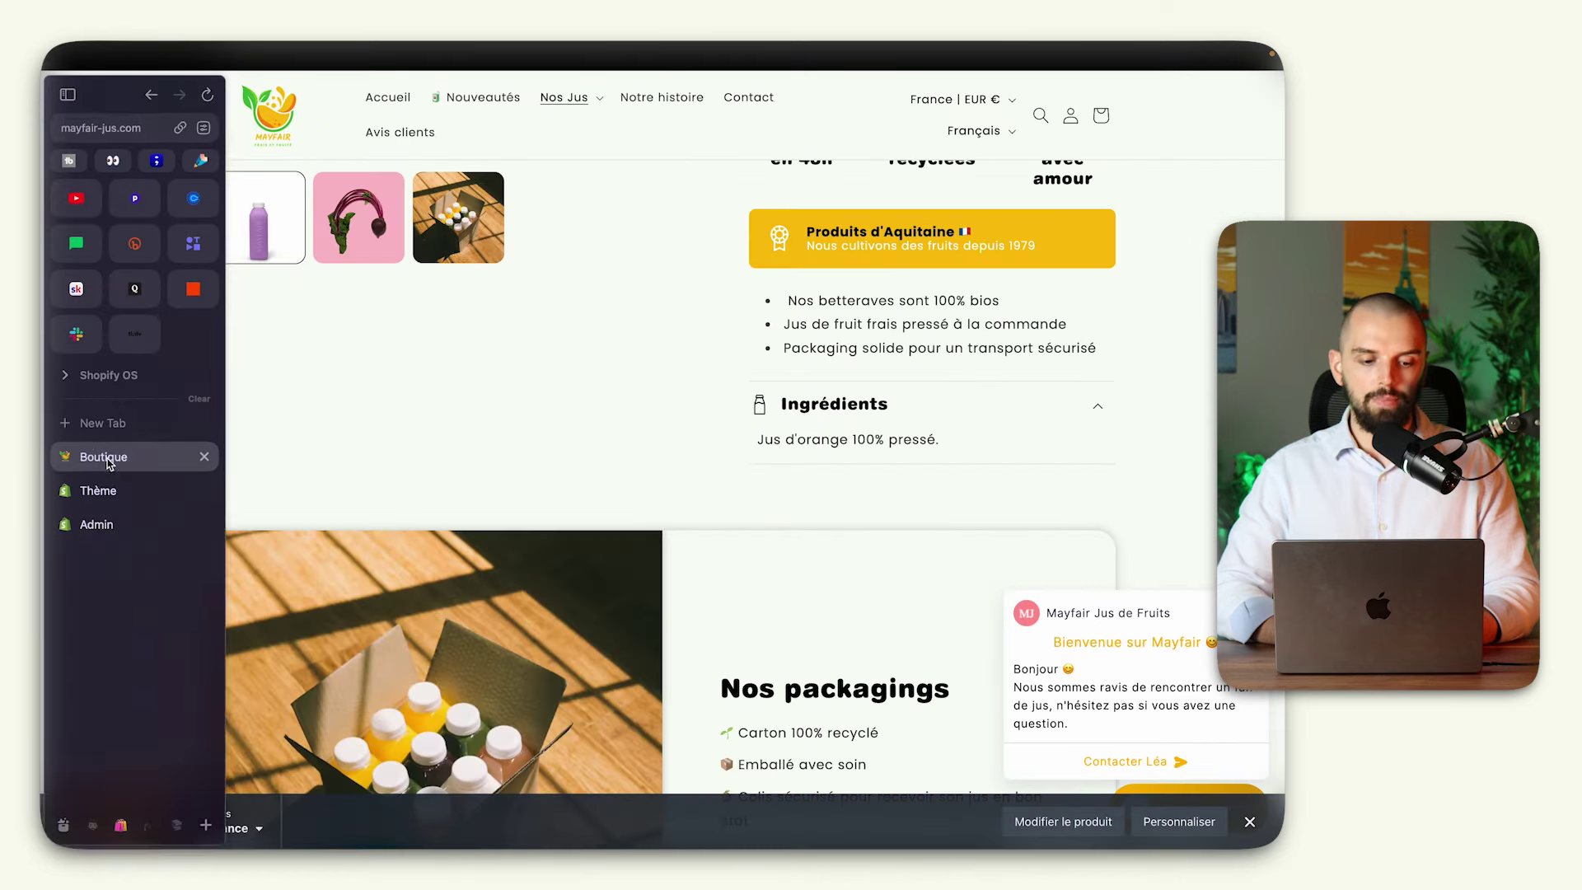
pyautogui.press('super+r')
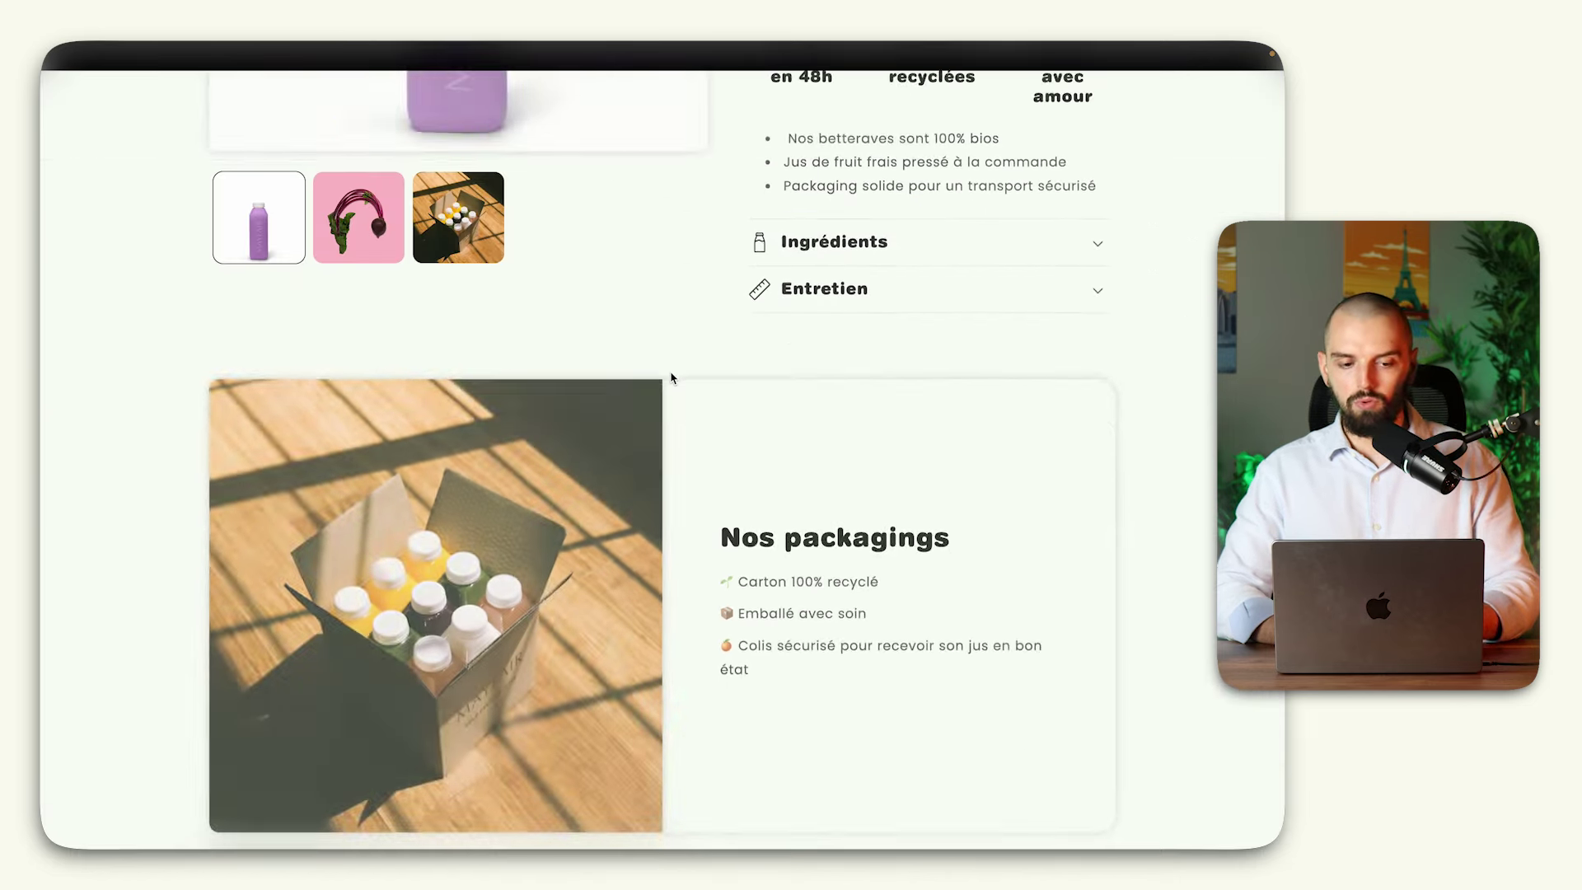
pyautogui.click(857, 449)
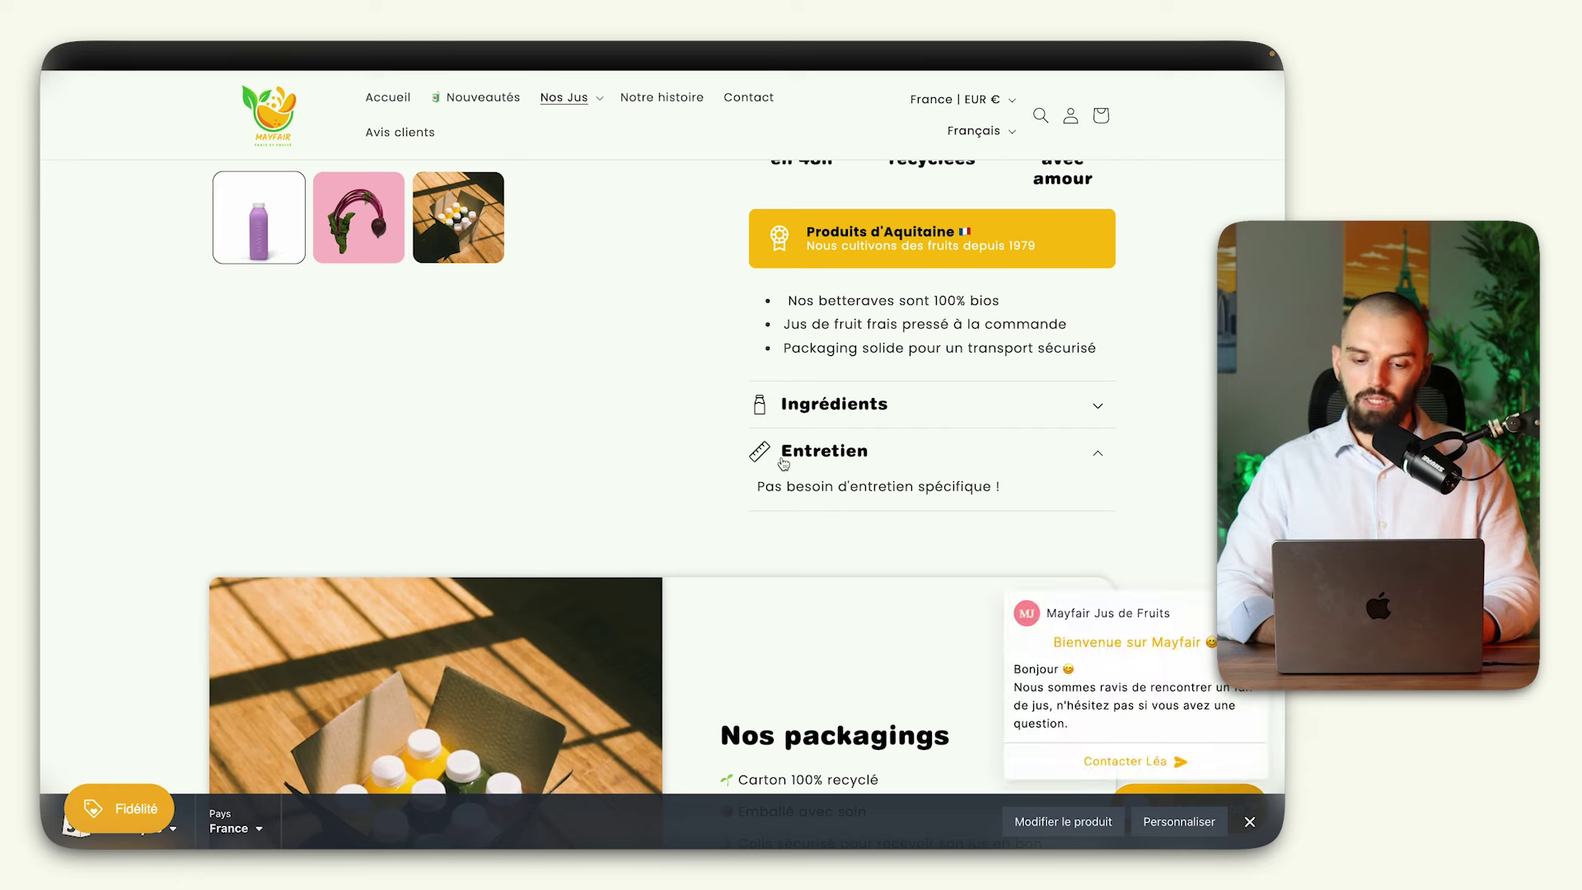
pyautogui.scroll(8, 824, 461)
pyautogui.scroll(-8, 782, 458)
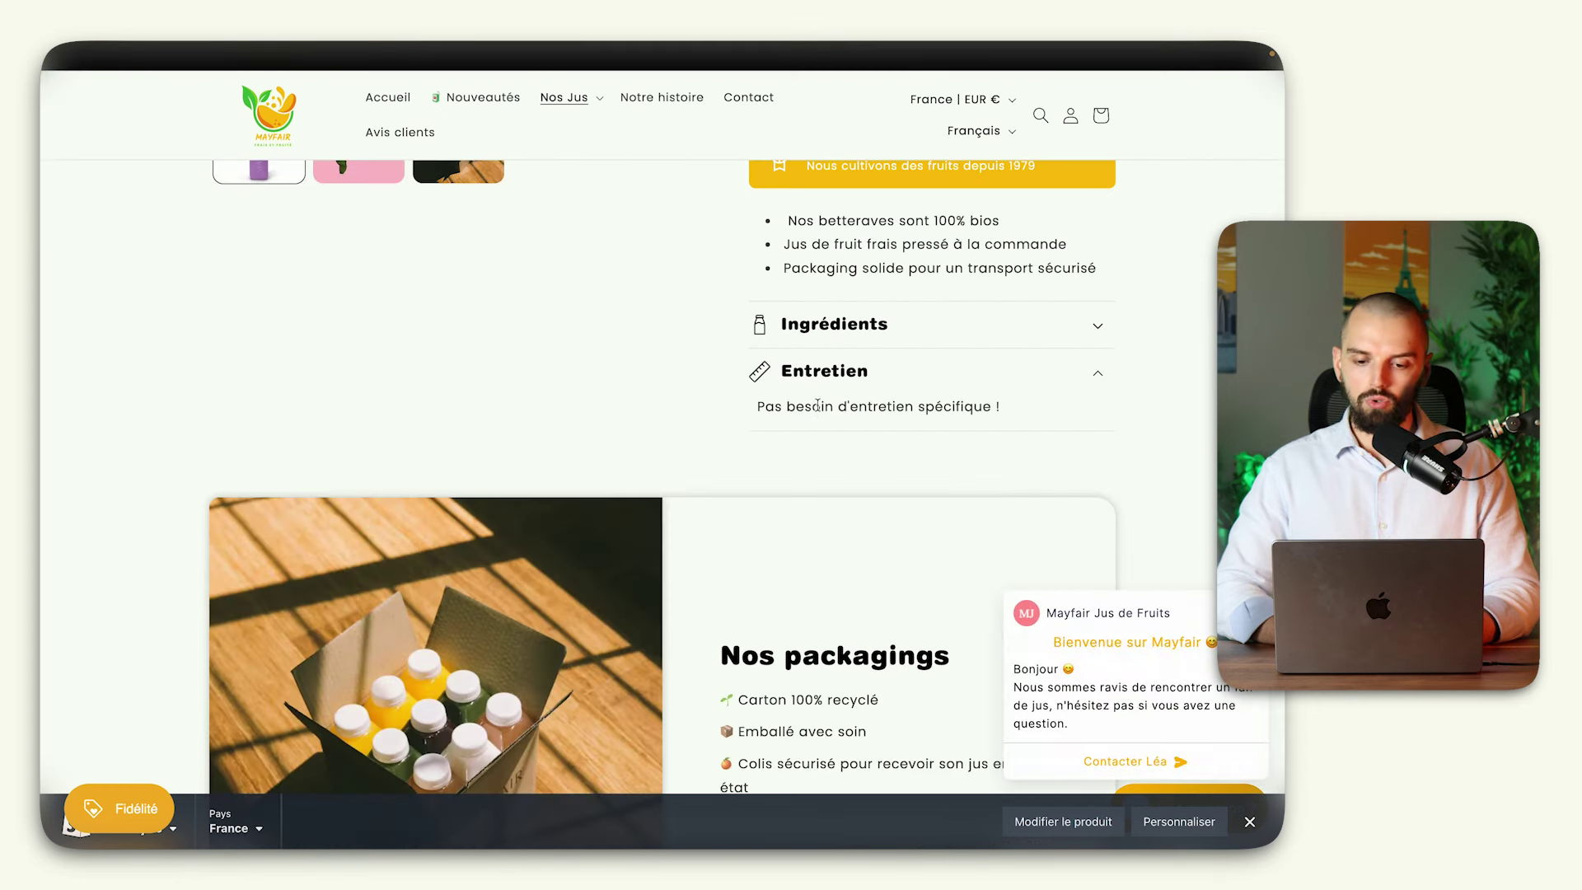
pyautogui.moveTo(759, 408); pyautogui.dragTo(916, 406)
pyautogui.click(1022, 412)
pyautogui.scroll(10, 1022, 412)
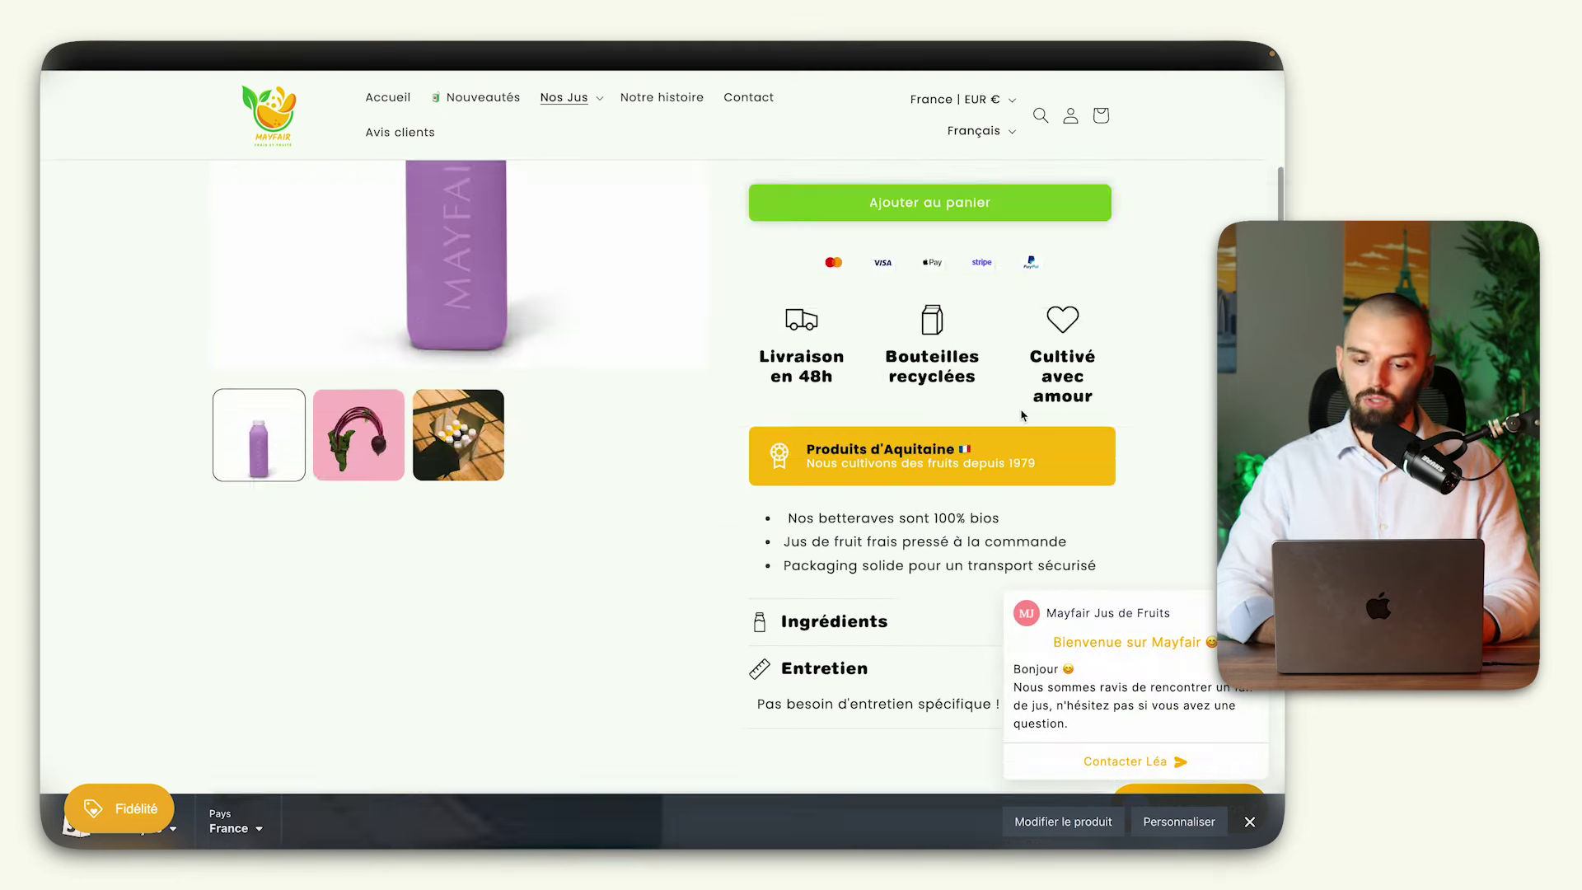
# Step: Open the Jus d'Orange product page in the storefront and expand its Entretien row to read the text
pyautogui.click(567, 146)
pyautogui.click(618, 194)
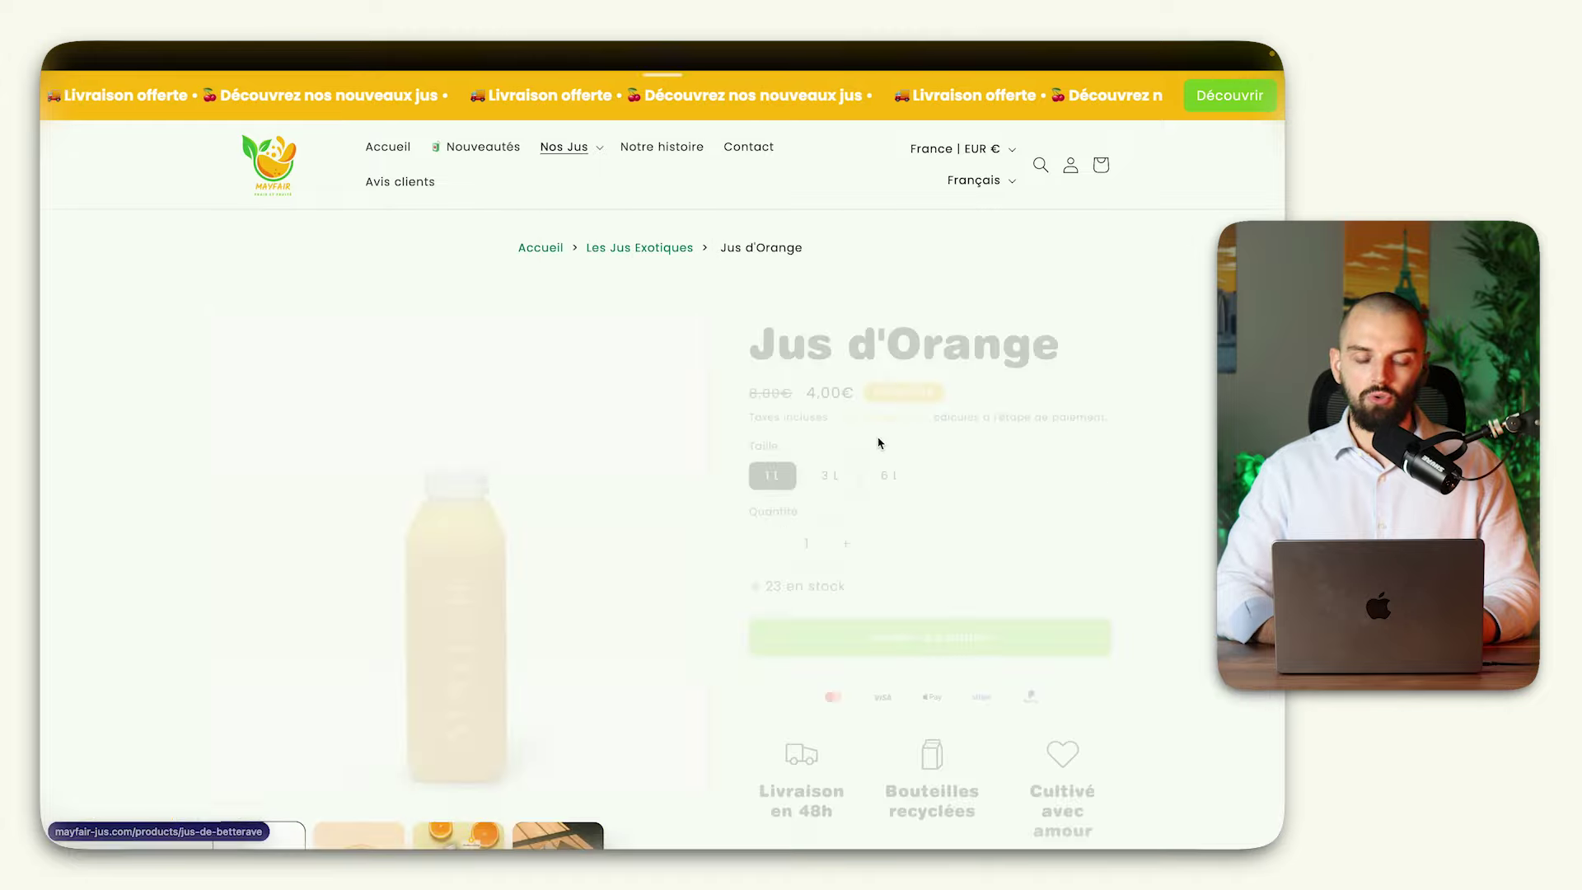
pyautogui.scroll(-5, 877, 560)
pyautogui.click(876, 628)
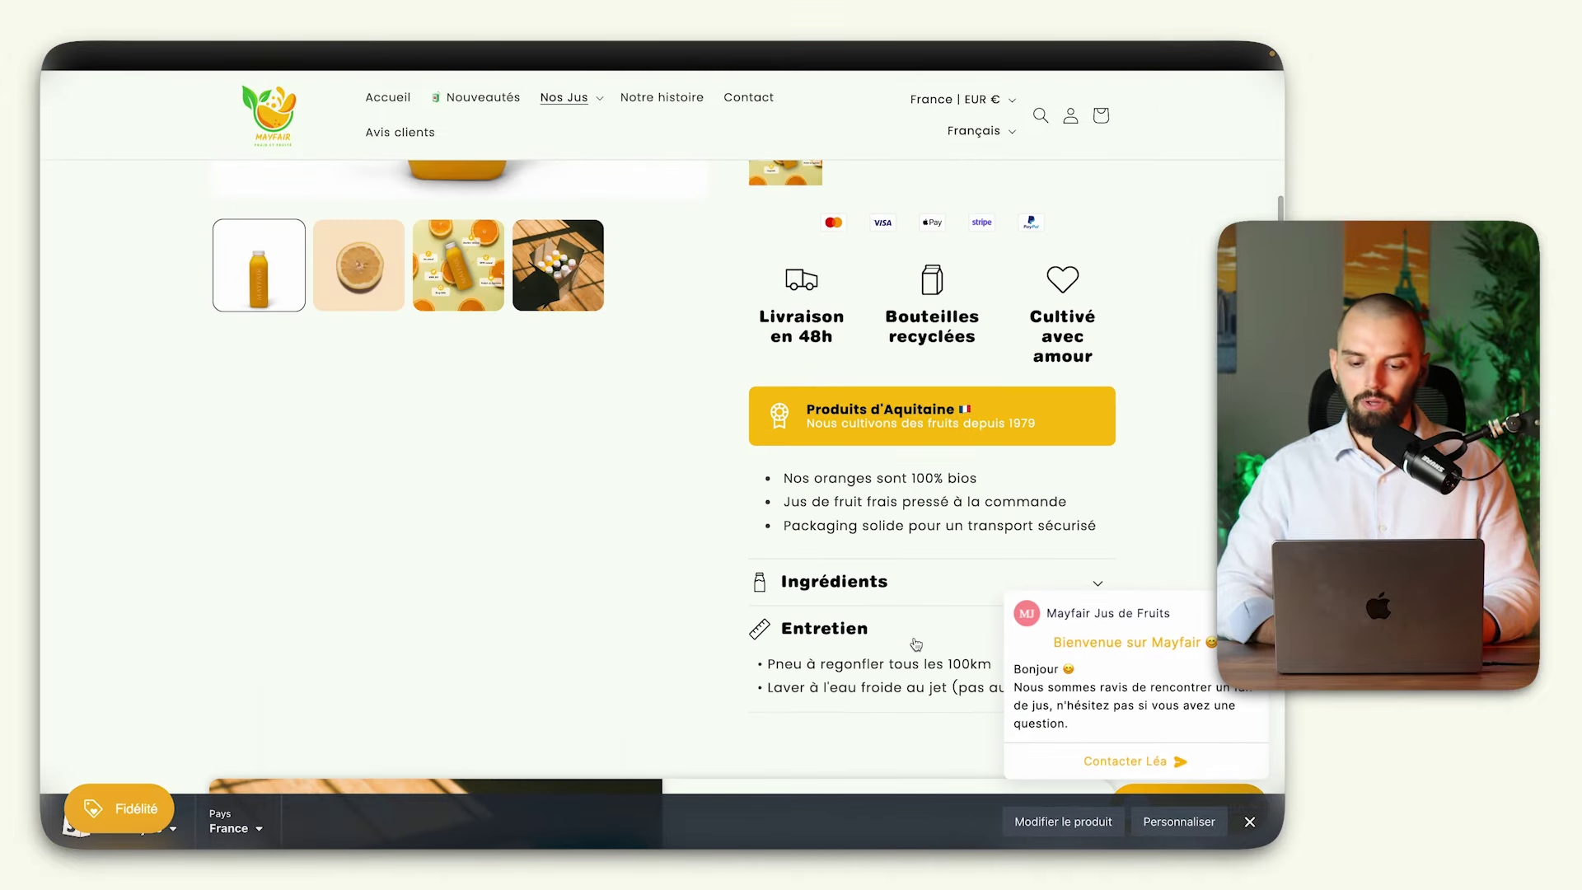
pyautogui.scroll(-2, 771, 509)
pyautogui.click(798, 528)
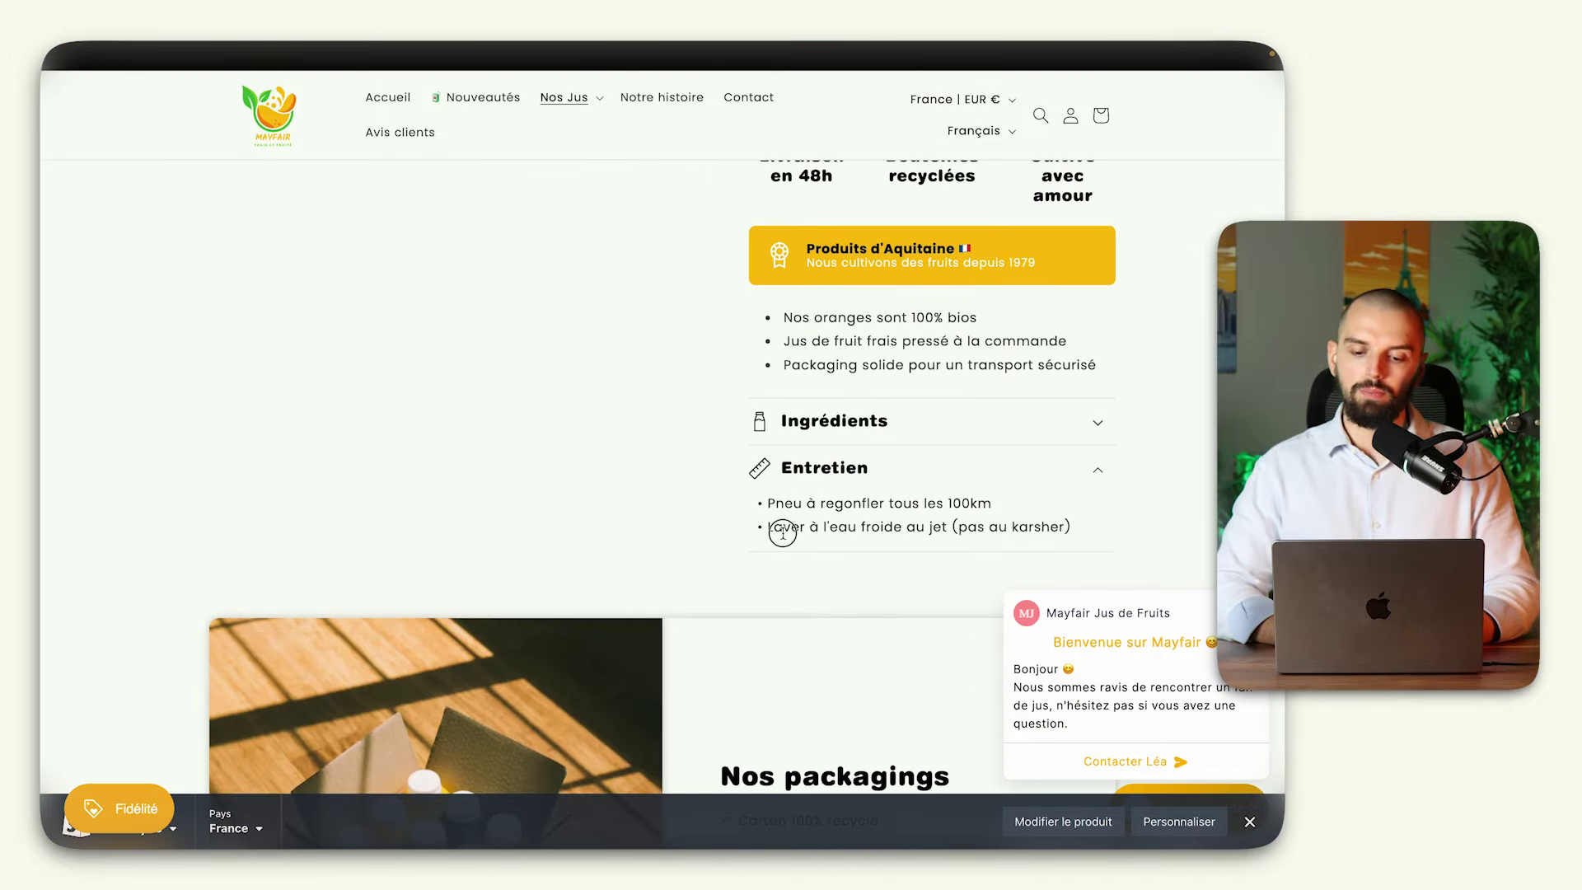
pyautogui.moveTo(783, 533); pyautogui.dragTo(1001, 533)
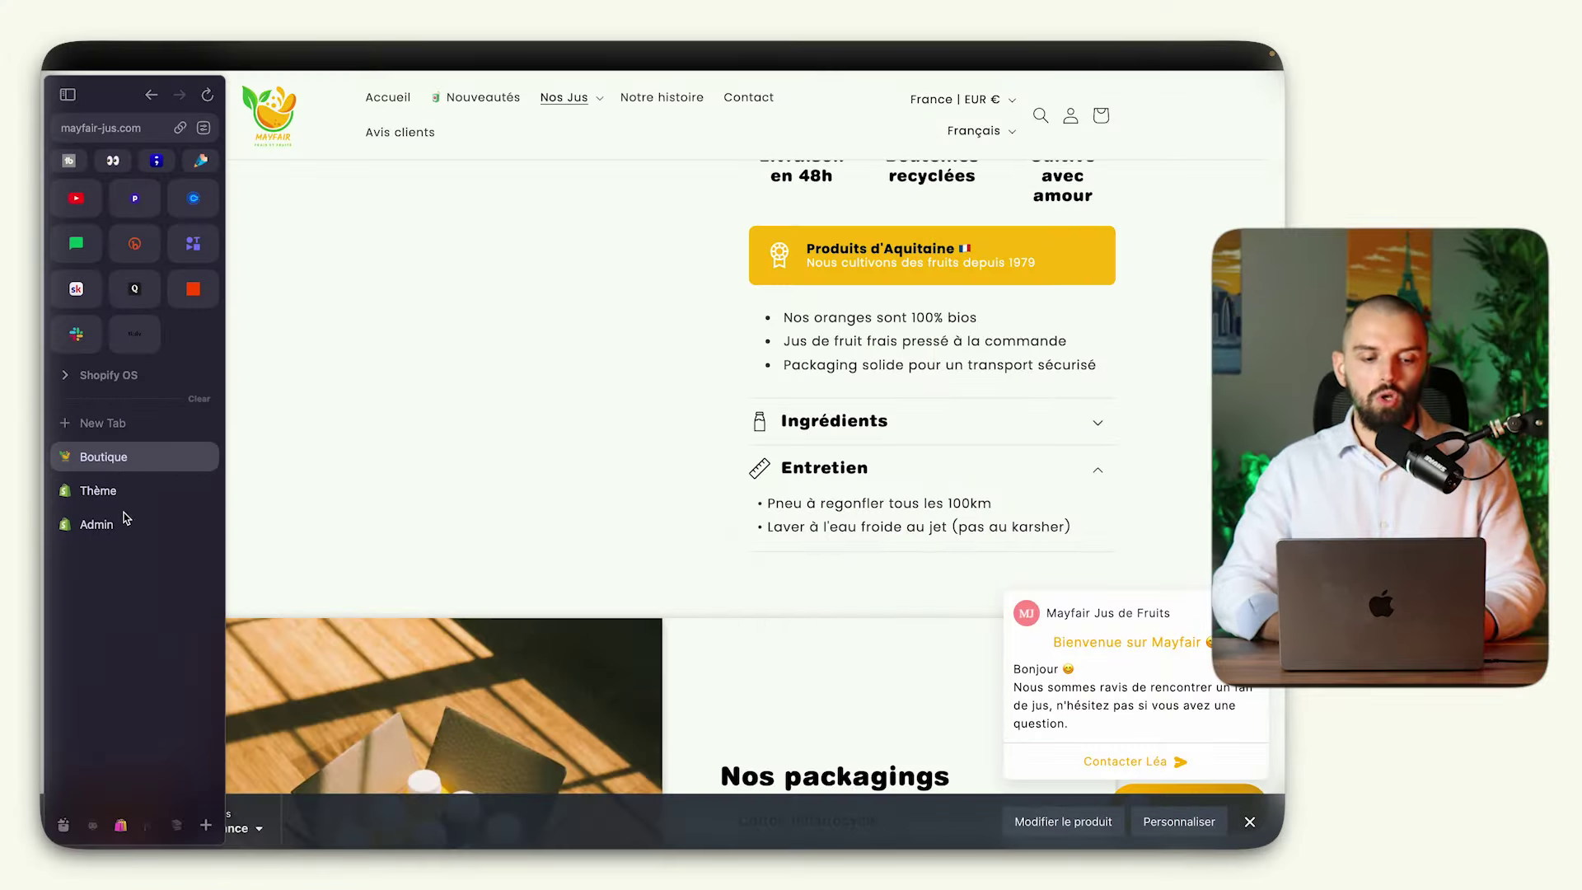
# Step: Switch to the admin tab and open all the listed products in the bulk editor
pyautogui.click(96, 525)
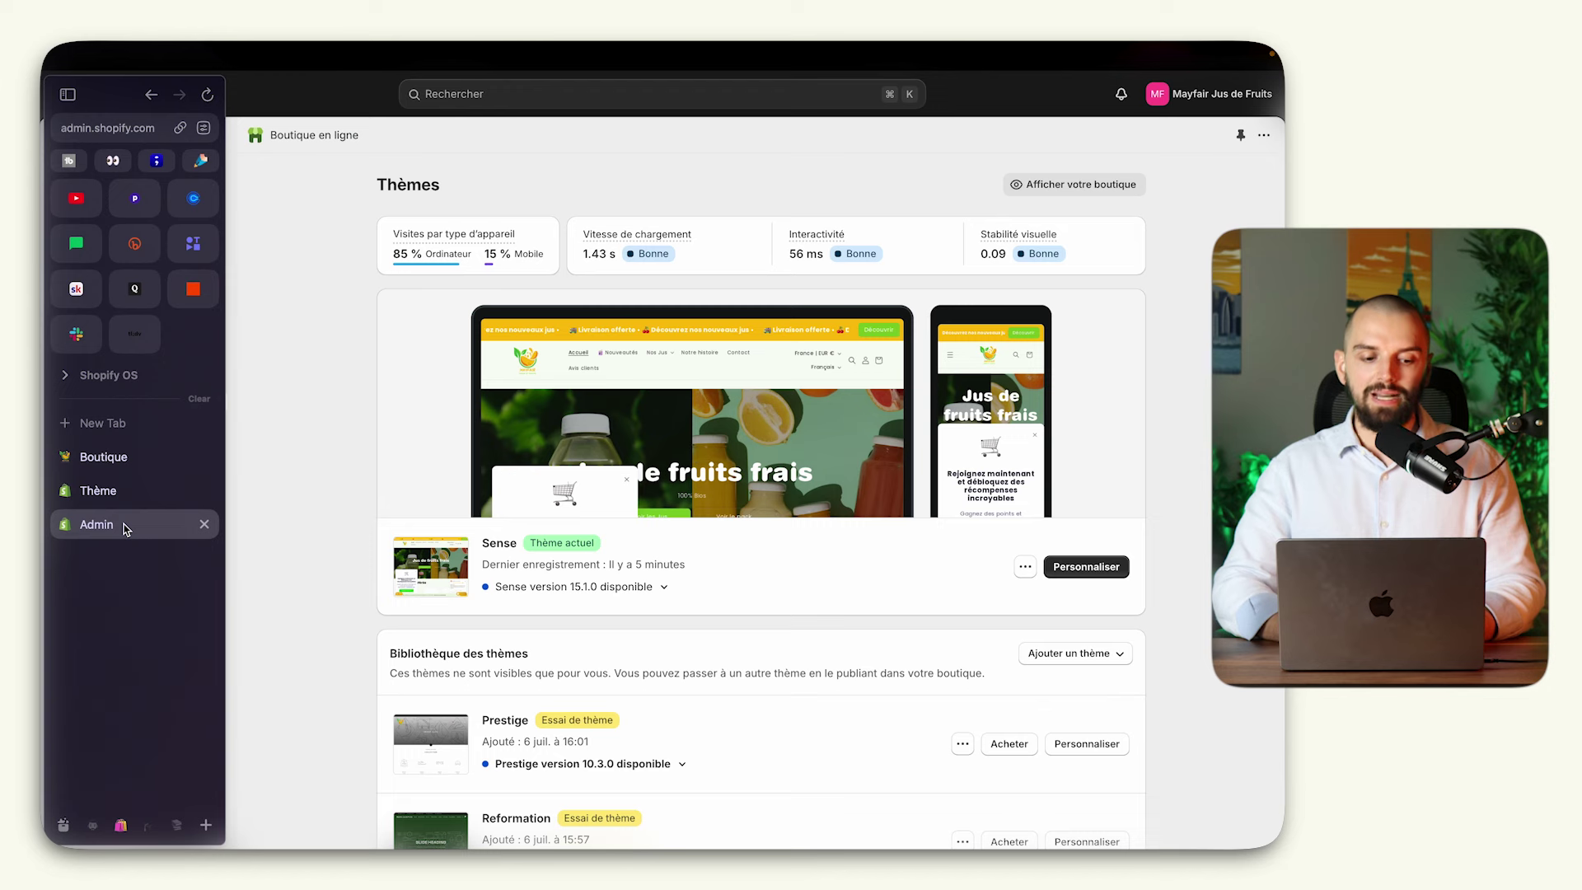
pyautogui.click(153, 188)
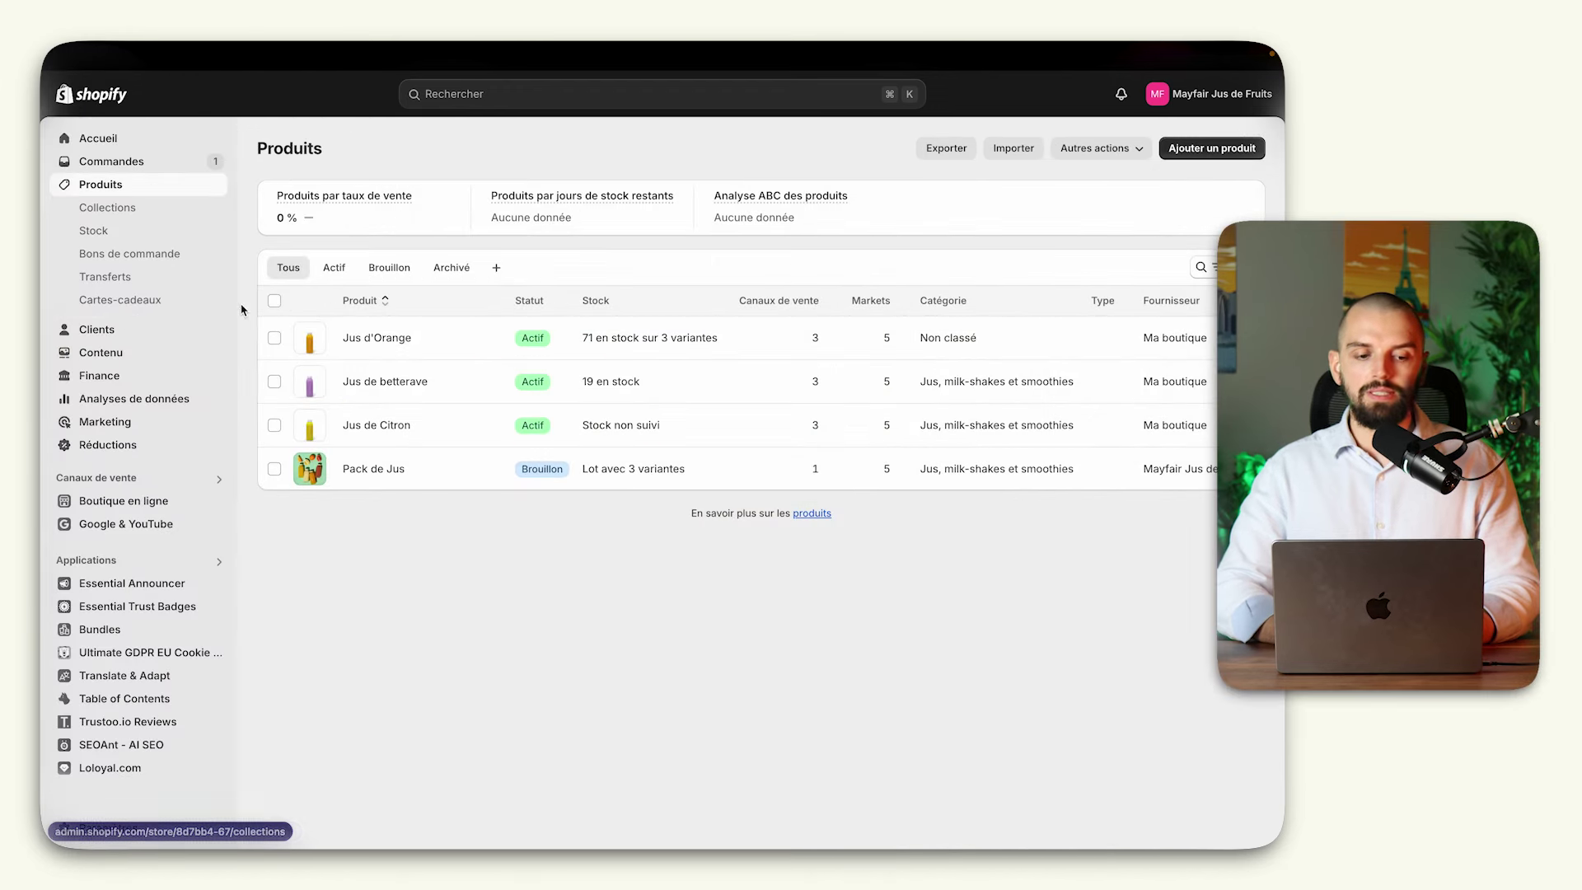
pyautogui.click(274, 301)
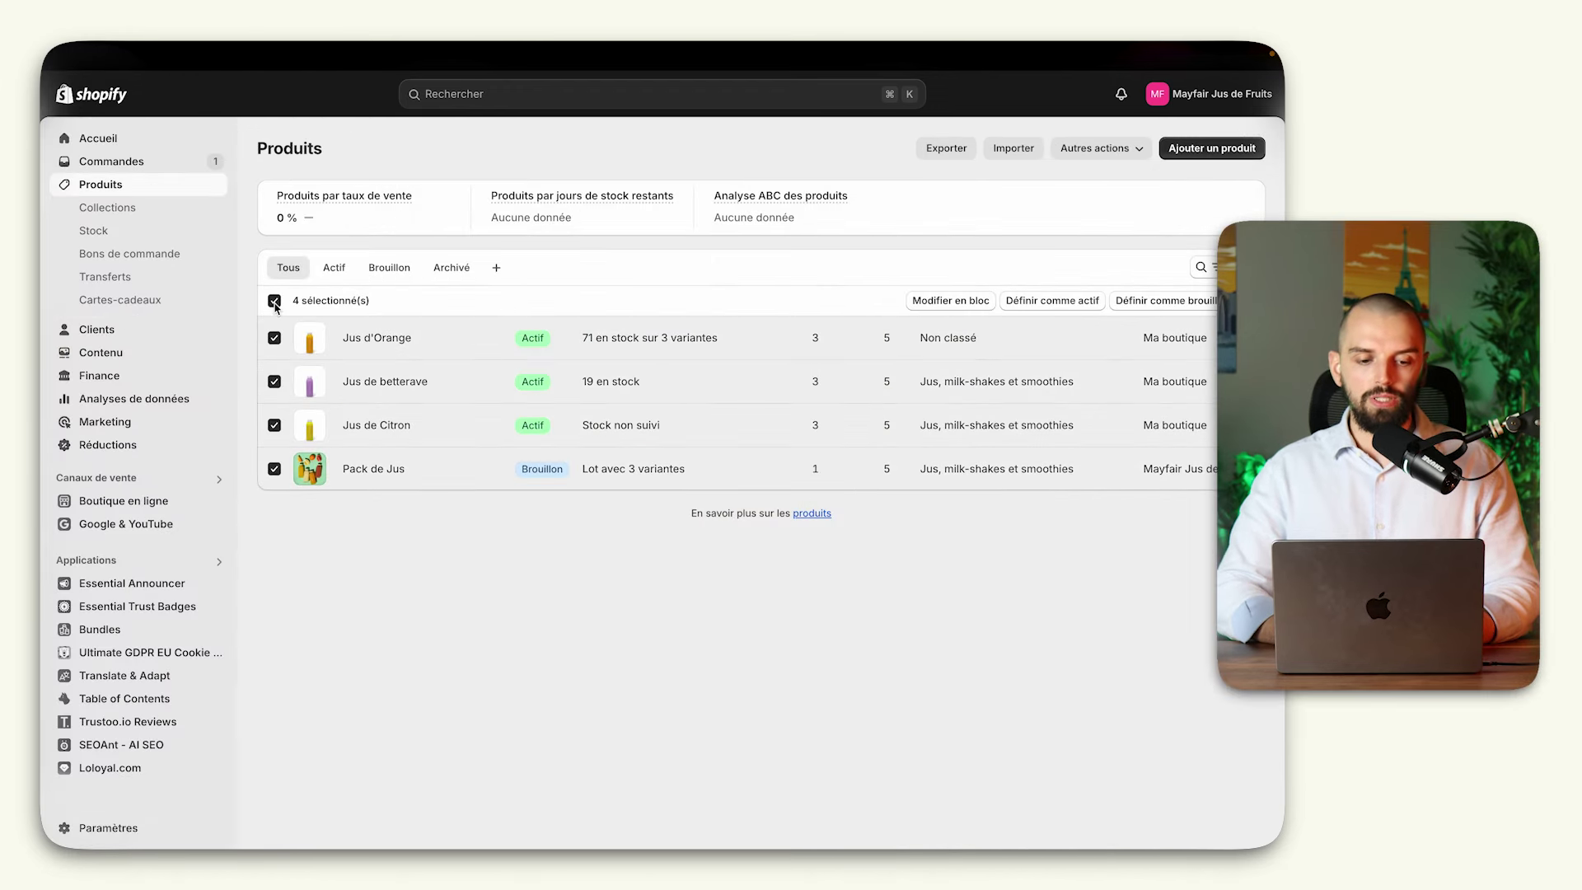
pyautogui.click(954, 303)
pyautogui.hscroll(15, 672, 338)
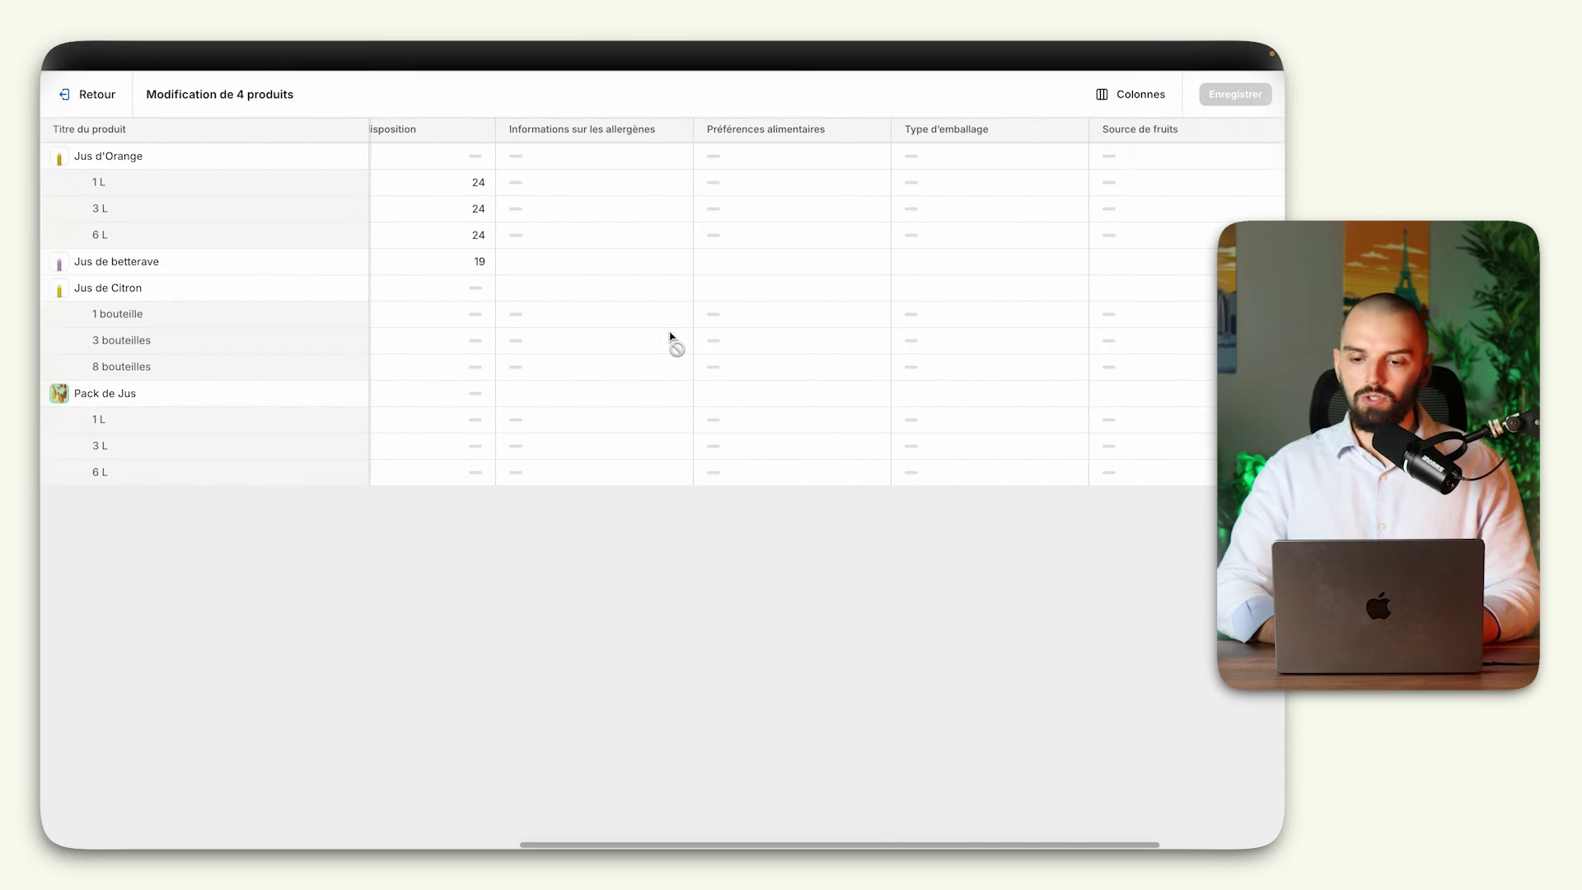
# Step: Add the Entretien metafield as a column in the bulk editor and bring that column into view
pyautogui.click(1146, 94)
pyautogui.scroll(-10, 1035, 486)
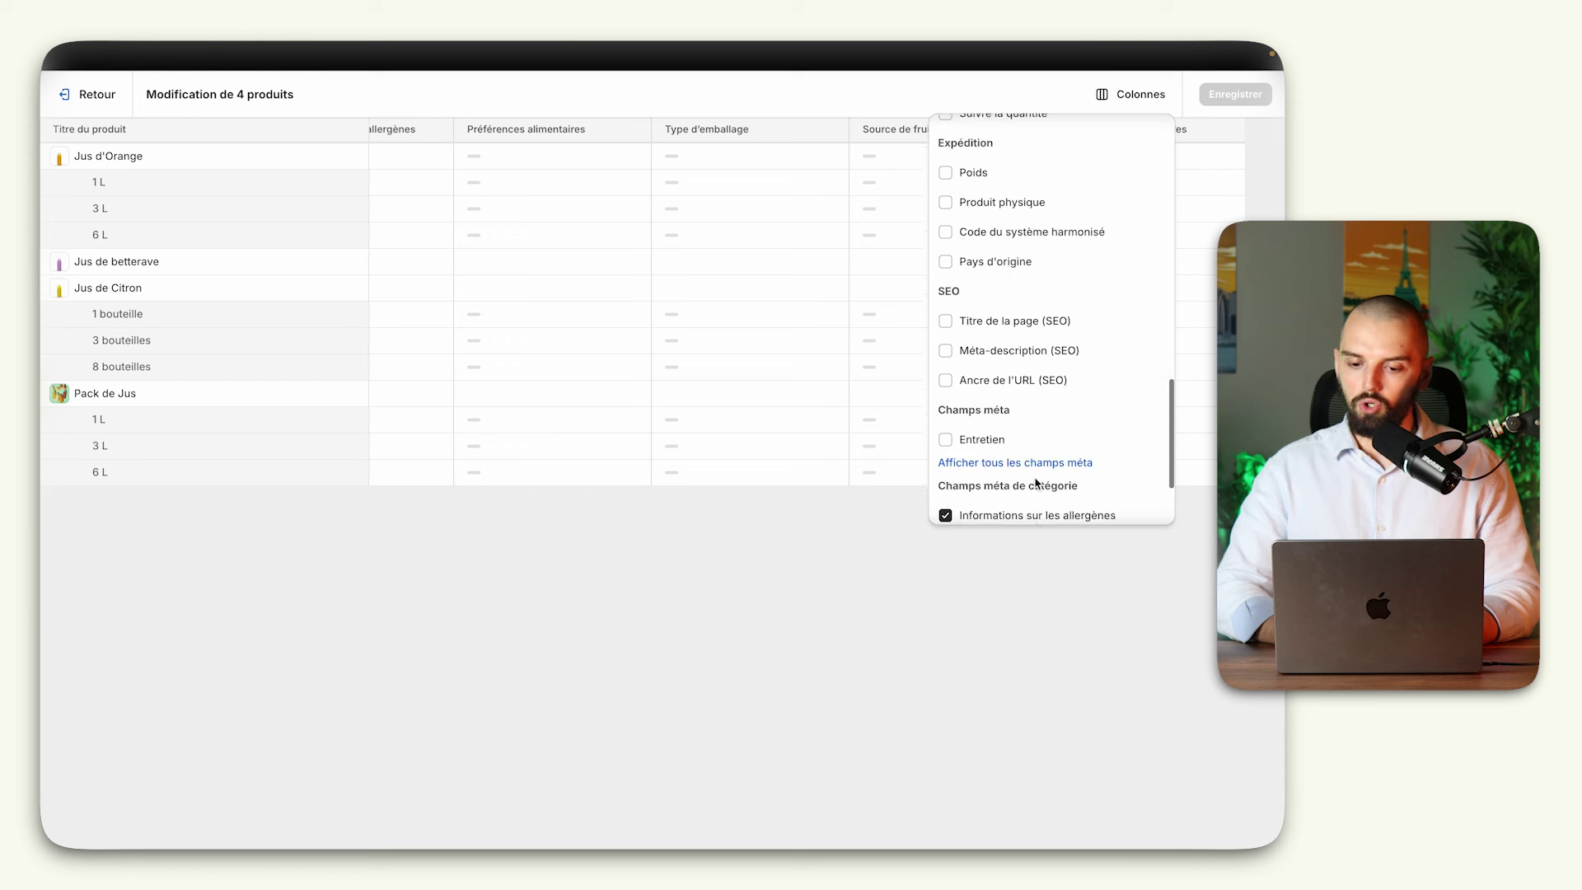
pyautogui.scroll(1, 1022, 412)
pyautogui.scroll(-1, 981, 330)
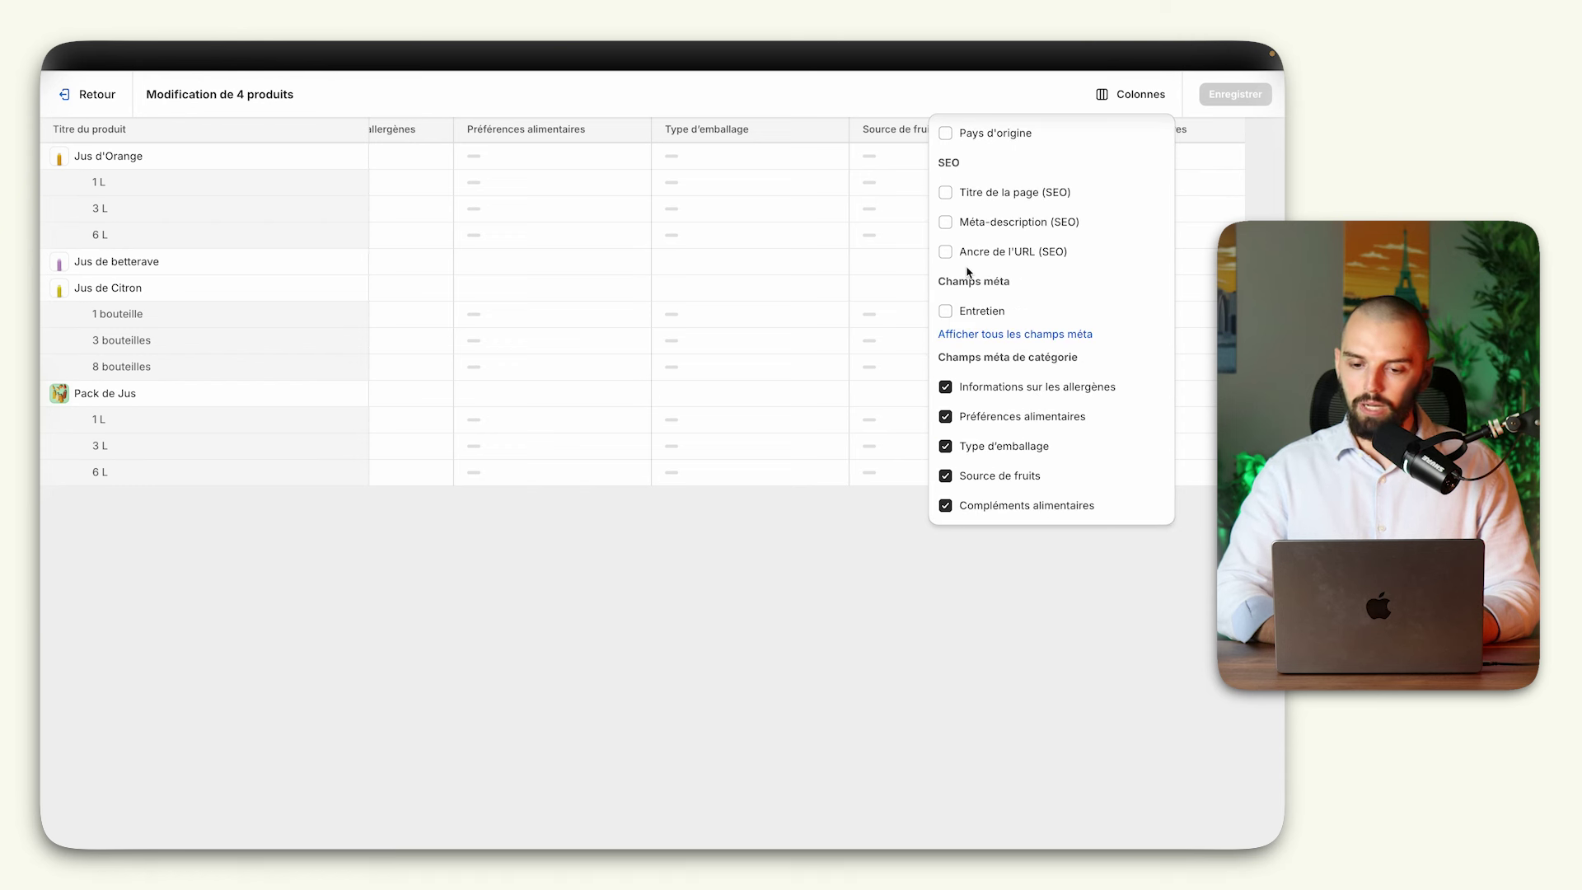
pyautogui.click(948, 313)
pyautogui.click(953, 646)
pyautogui.hscroll(5, 1084, 247)
pyautogui.hscroll(-7, 1097, 240)
pyautogui.hscroll(-5, 1098, 240)
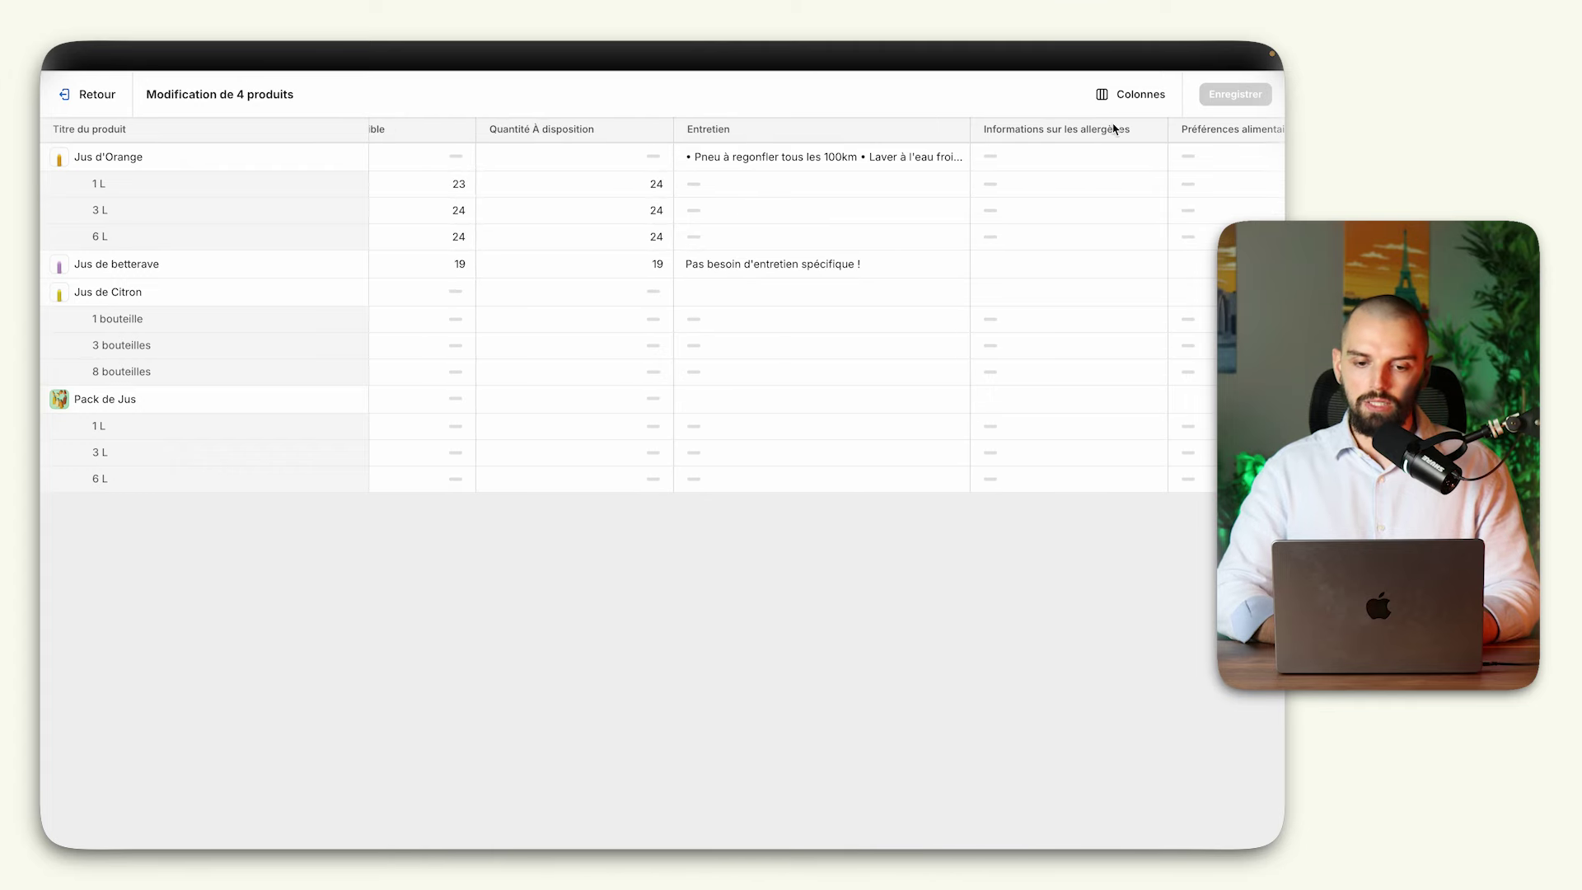
# Step: Set the Entretien value of Jus de Citron to "Un entretien minutieux est indispensable !"
pyautogui.doubleClick(707, 298)
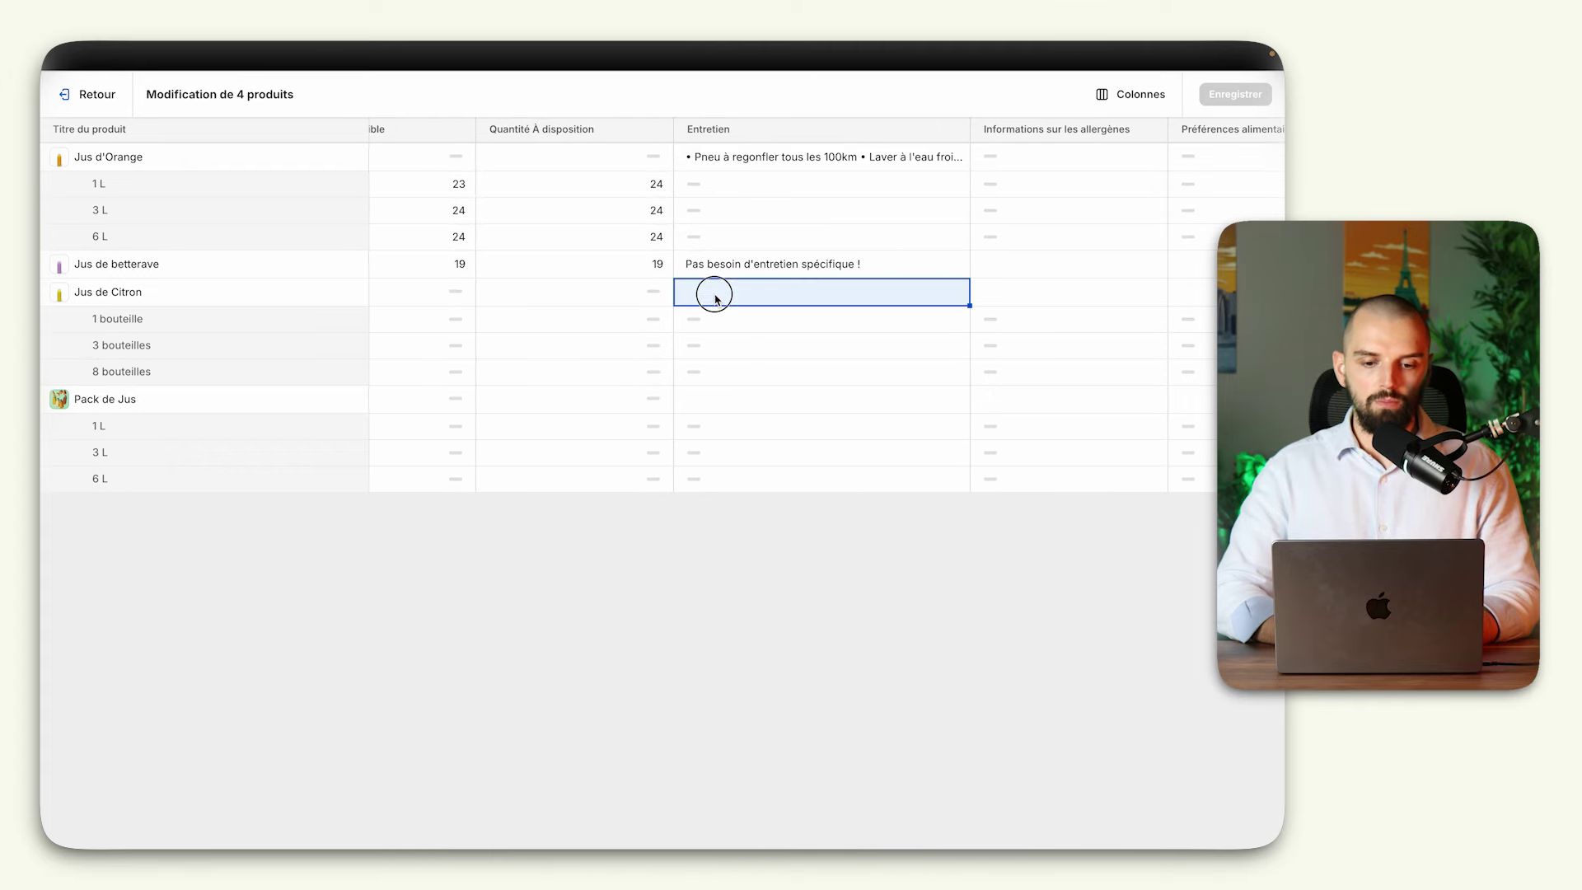
pyautogui.click(725, 344)
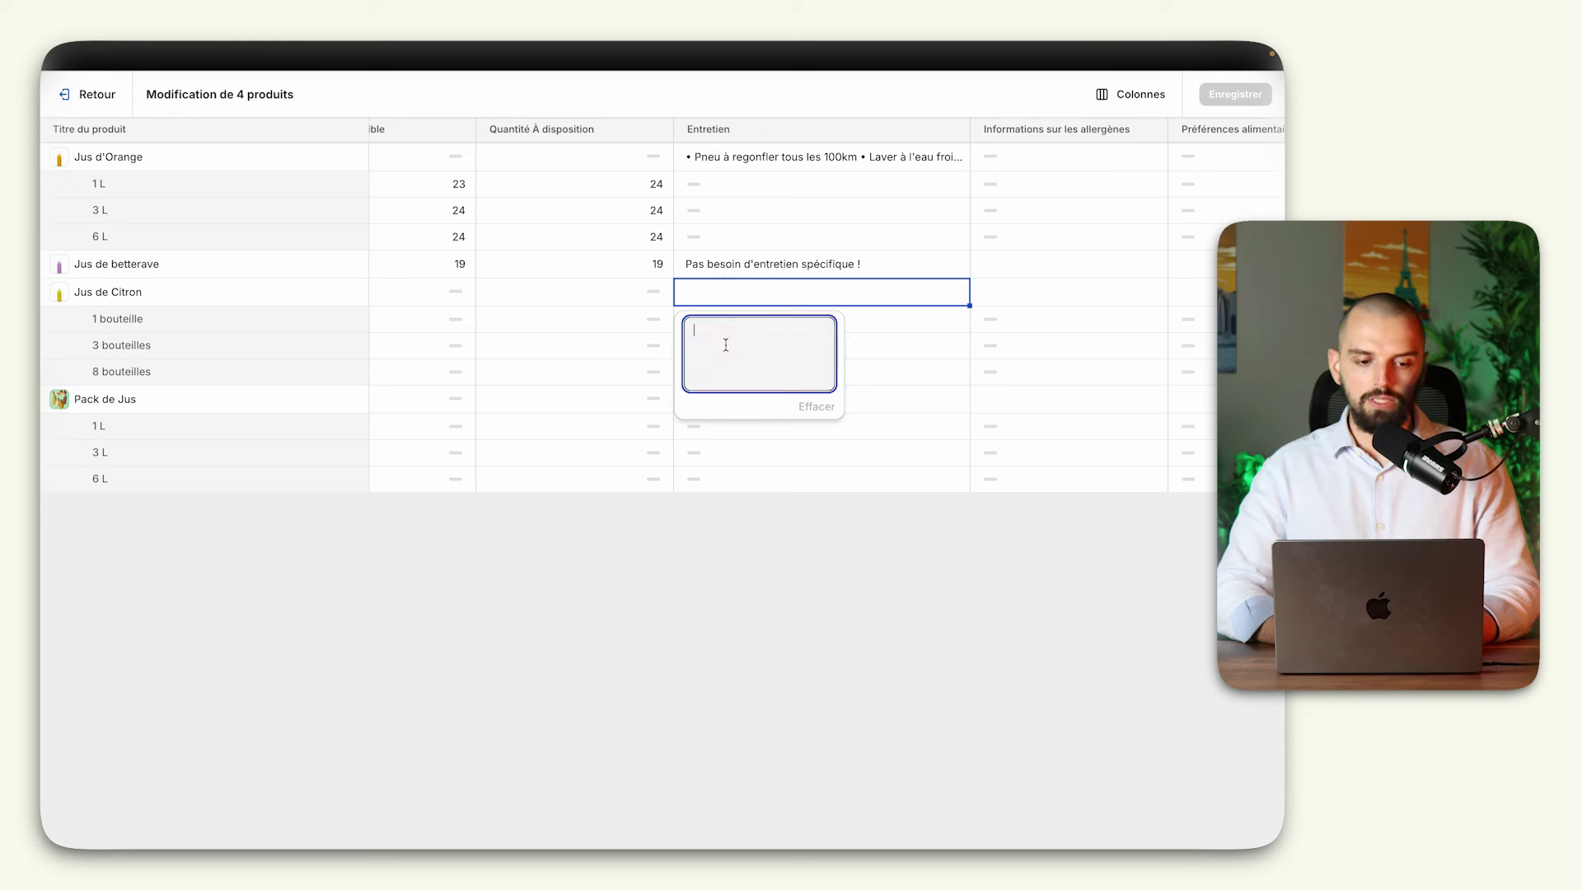
pyautogui.write('Un')
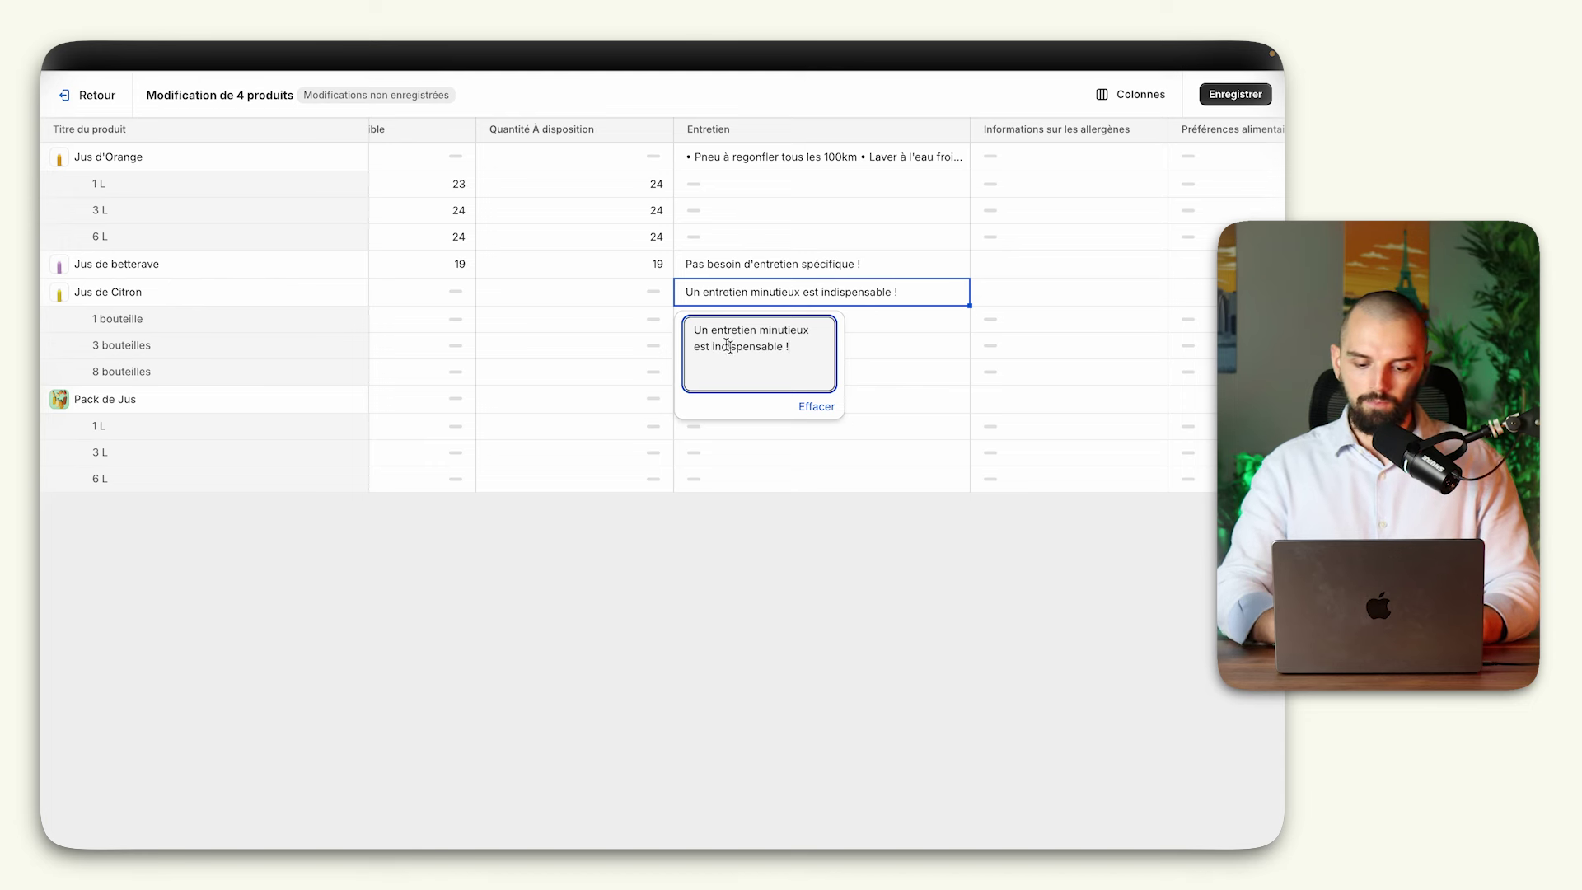
pyautogui.press('Escape')
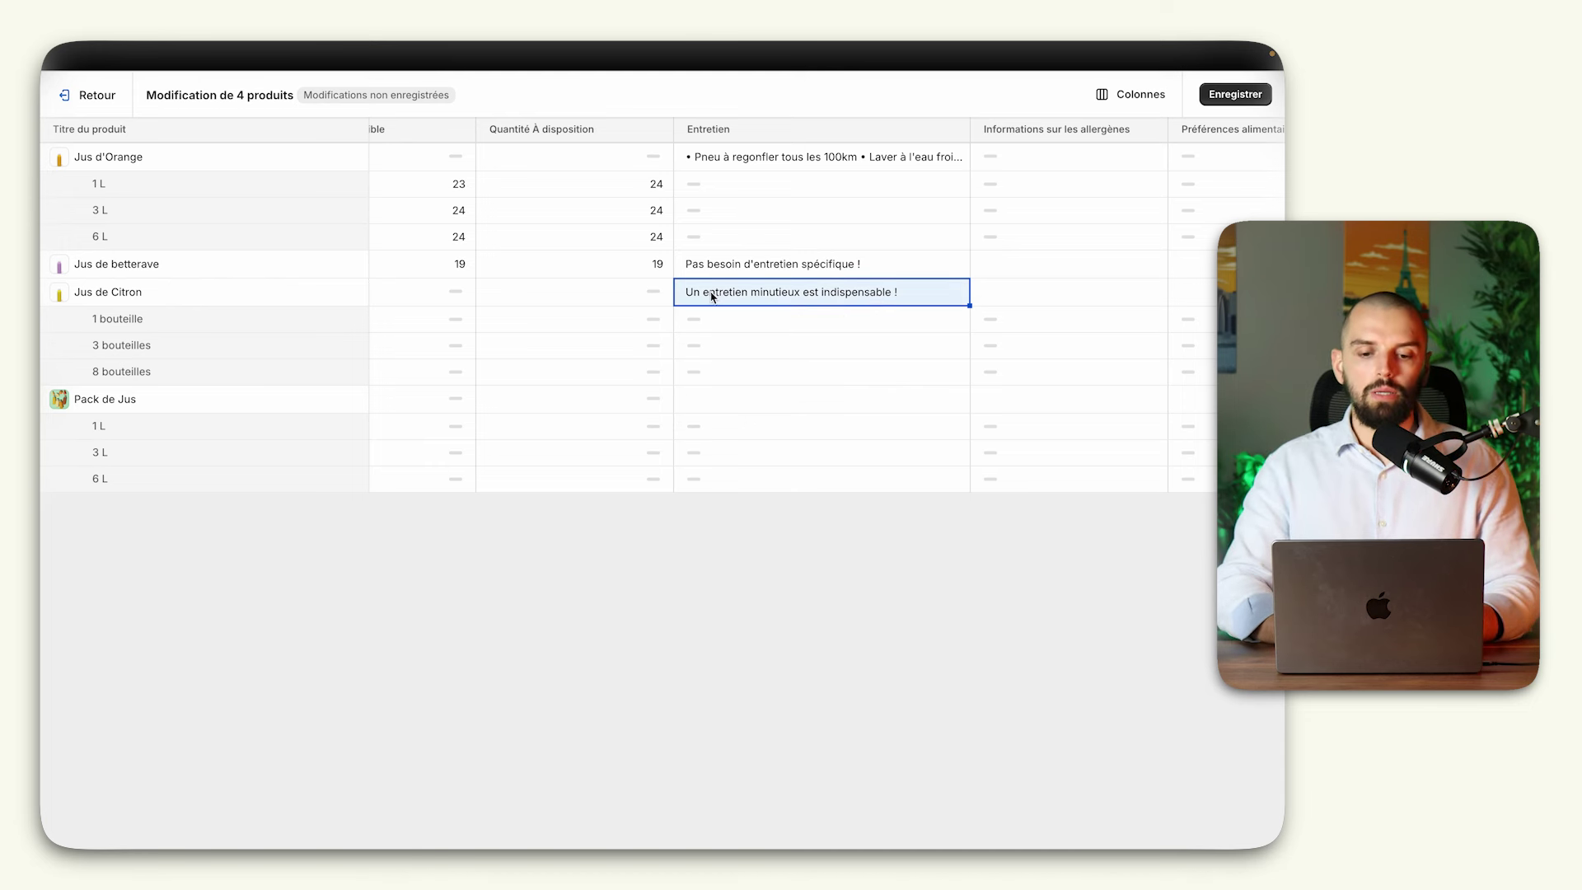
# Step: Set the Entretien value of Pack de Jus to "Référez-vous aux guides d'entretiens de chaque vélo !", save, and return to the product list
pyautogui.click(743, 398)
pyautogui.click(748, 399)
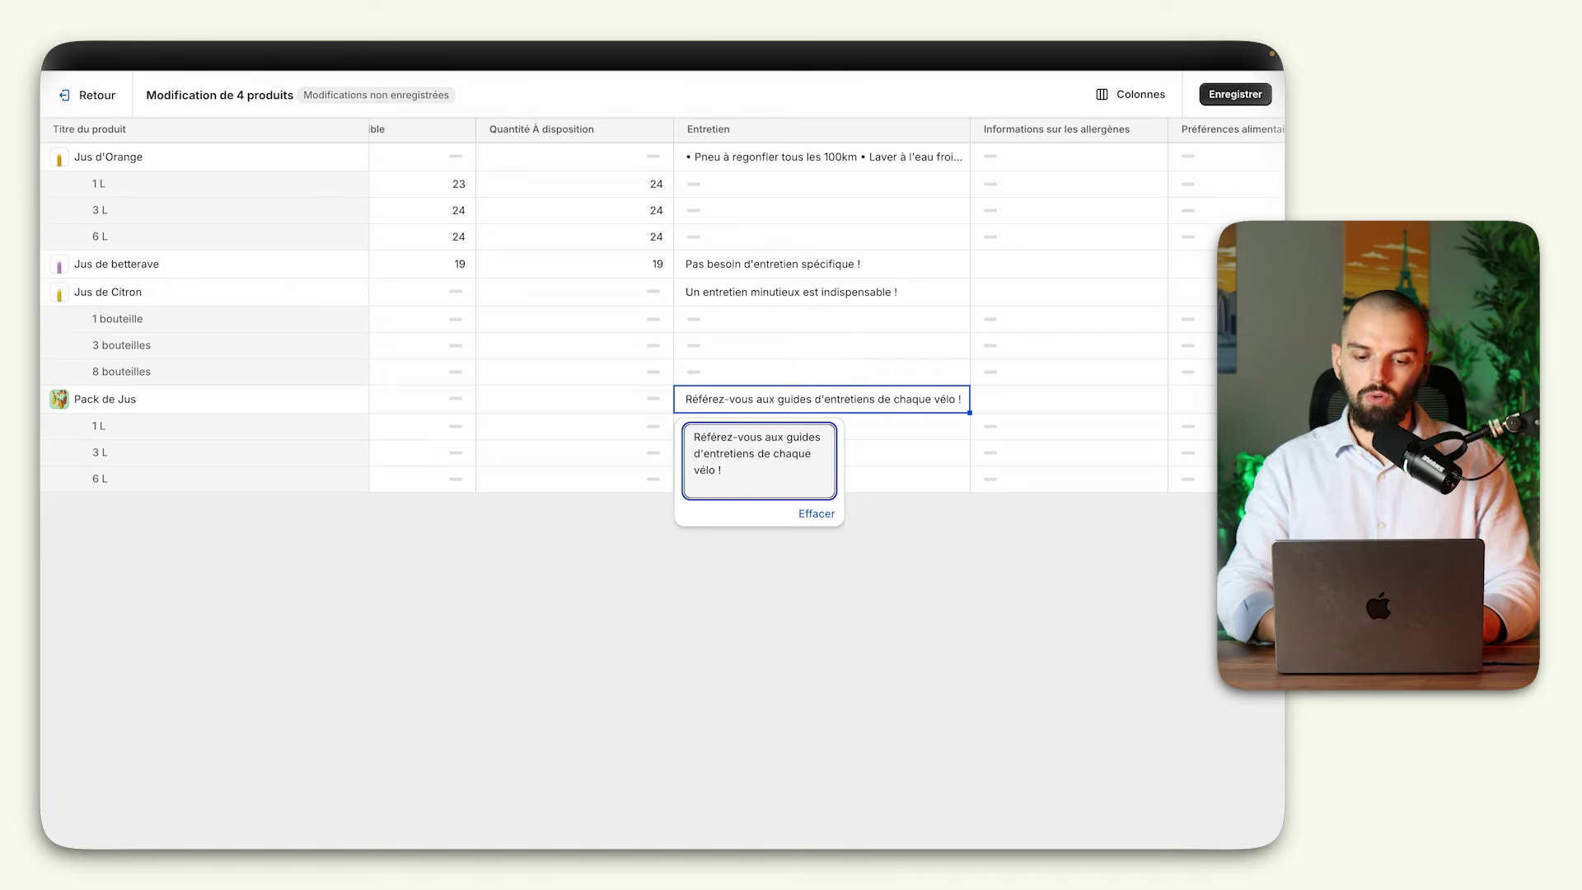
pyautogui.click(875, 569)
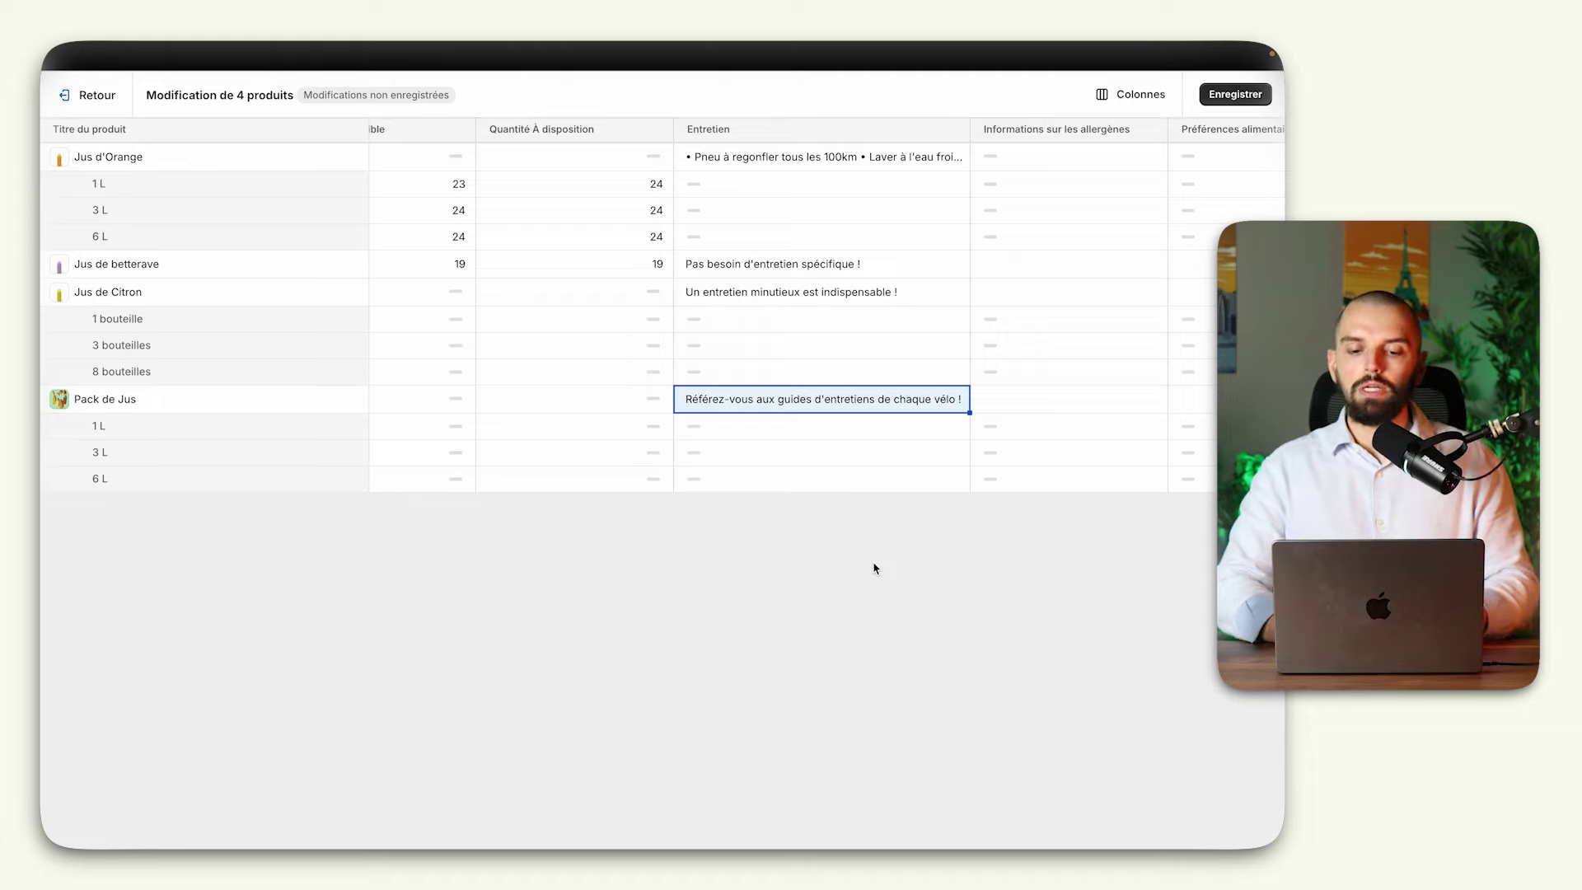
pyautogui.click(1234, 95)
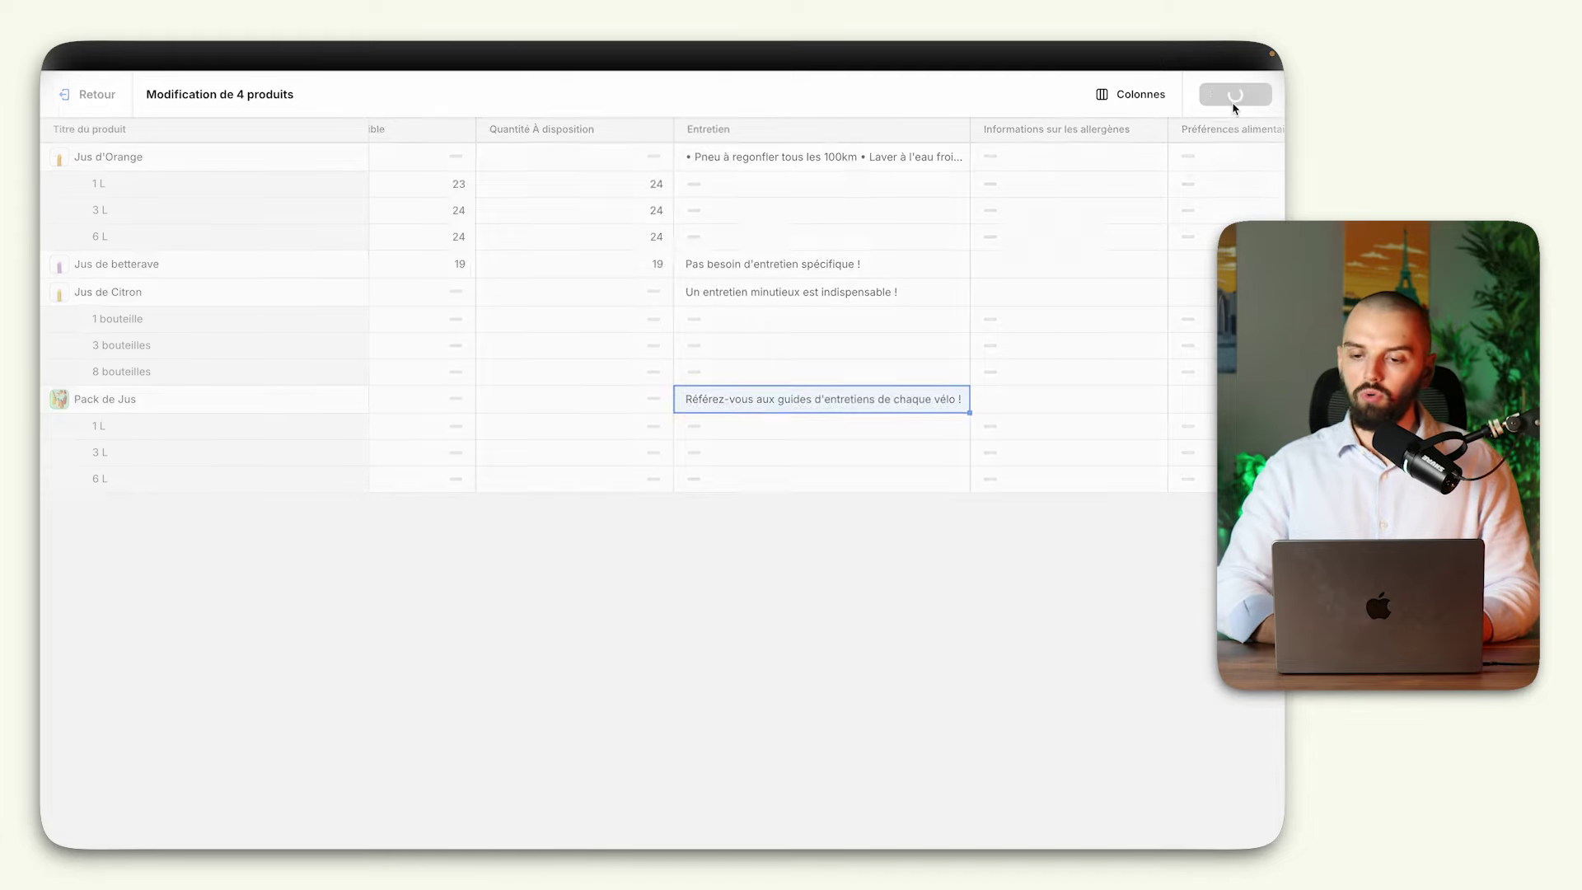
pyautogui.click(83, 98)
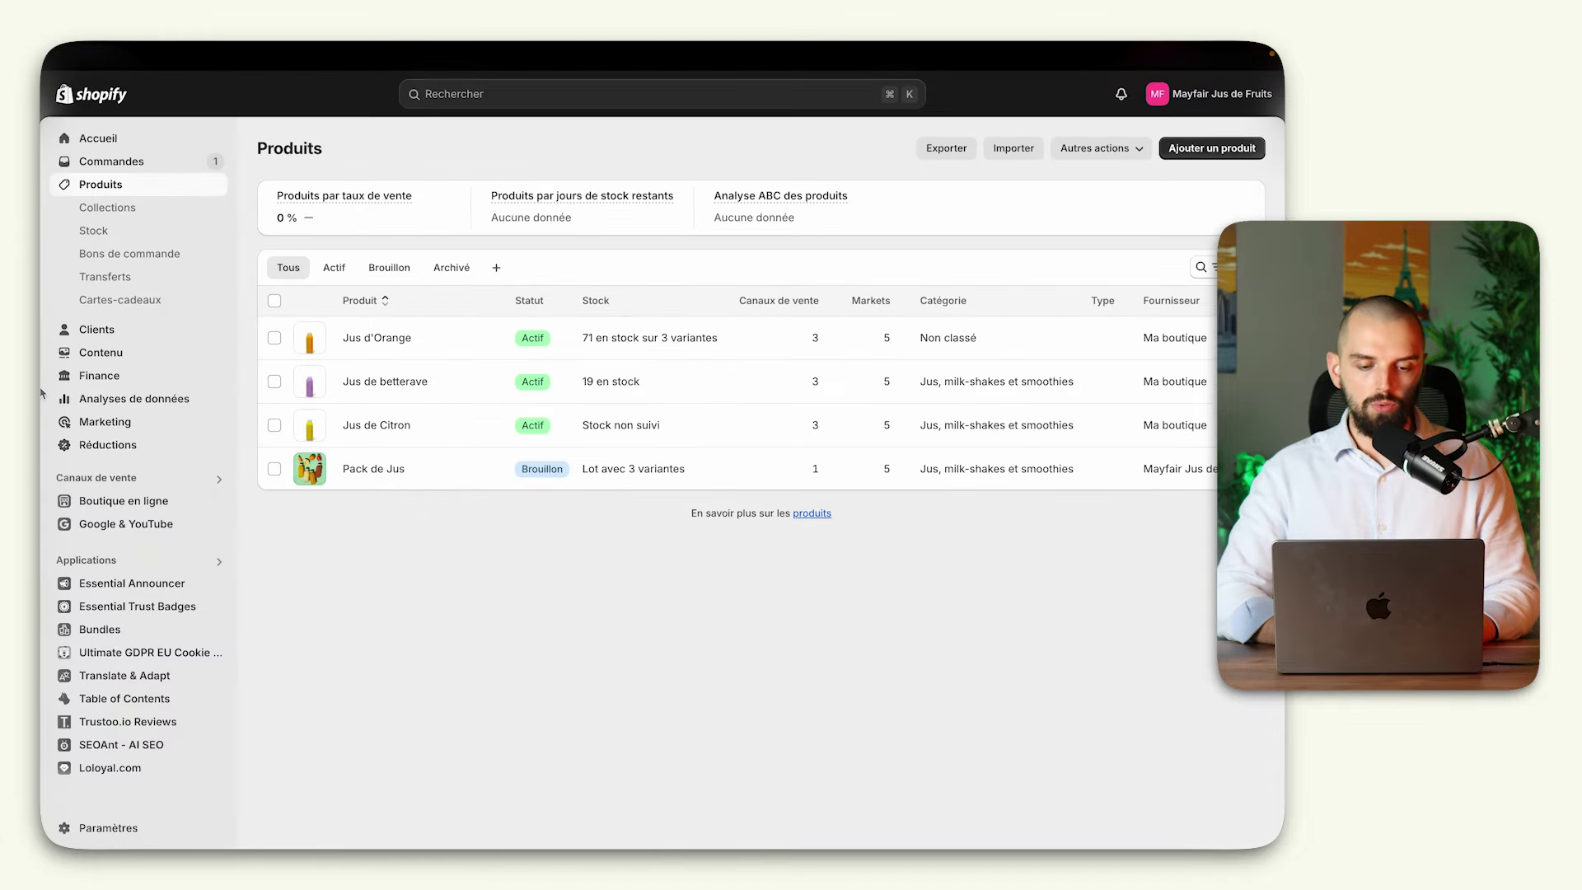
# Step: Switch to the storefront tab and open the Jus de Citron product page
pyautogui.moveTo(41, 394)
pyautogui.click(136, 459)
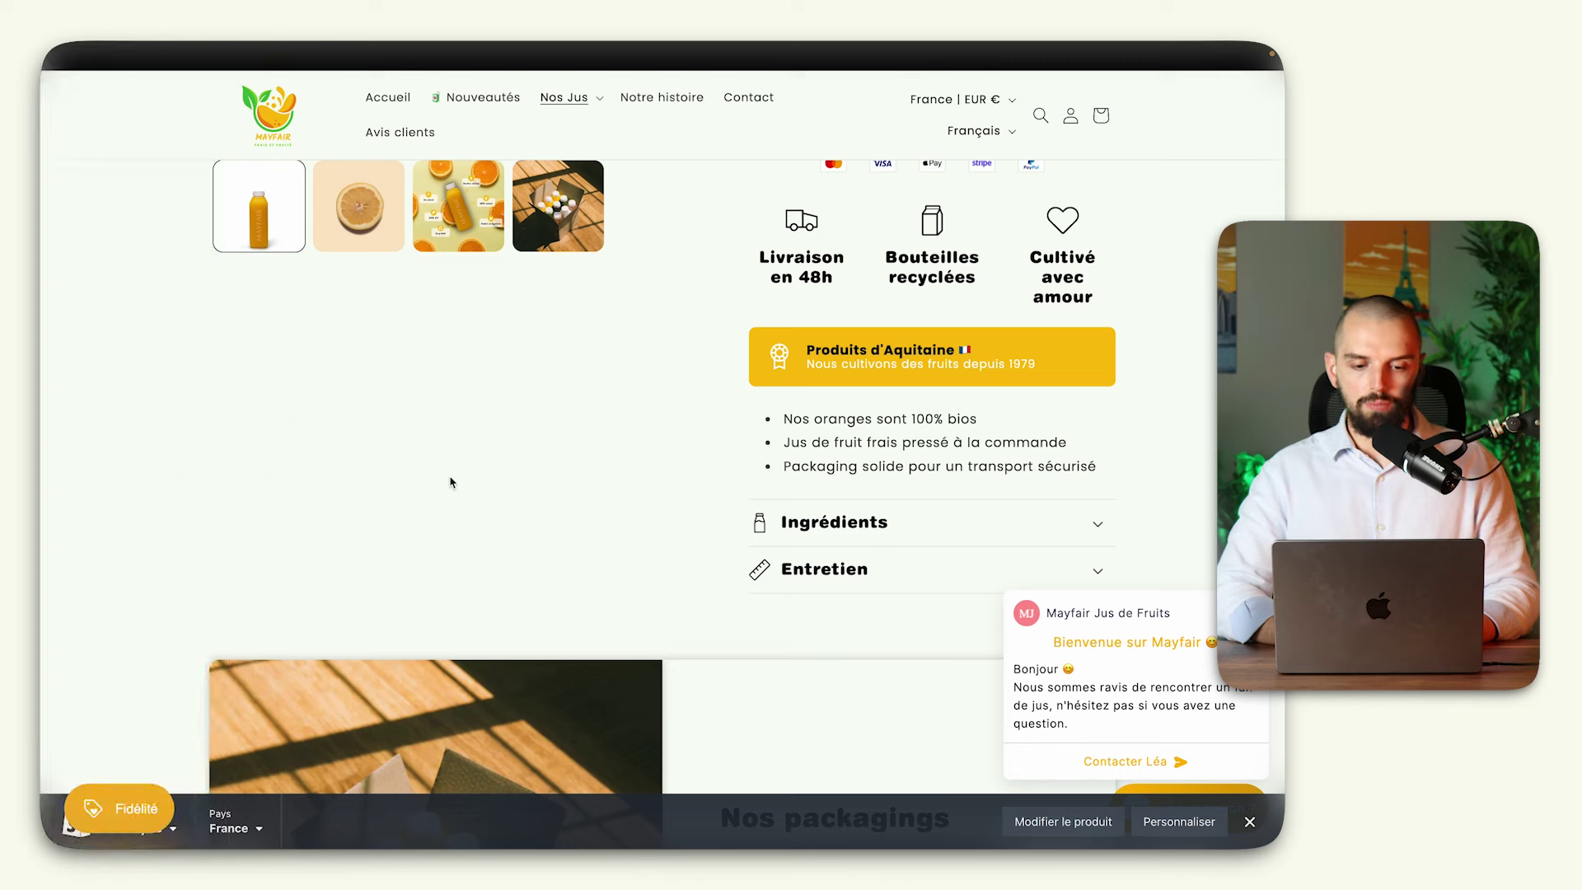
pyautogui.scroll(-3, 450, 482)
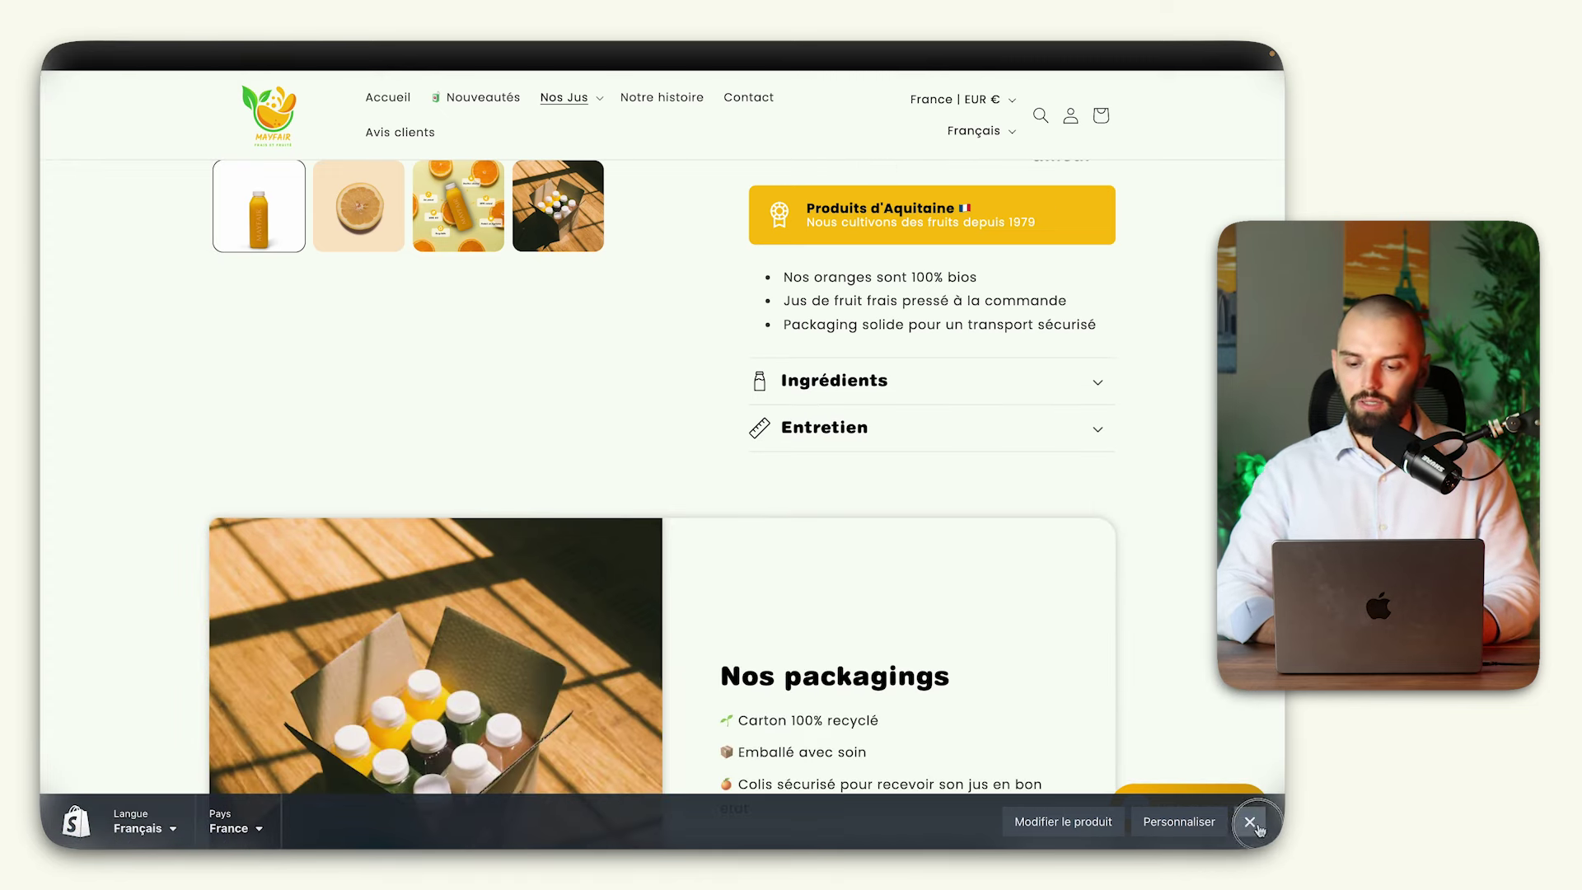
pyautogui.scroll(5, 880, 500)
pyautogui.click(565, 147)
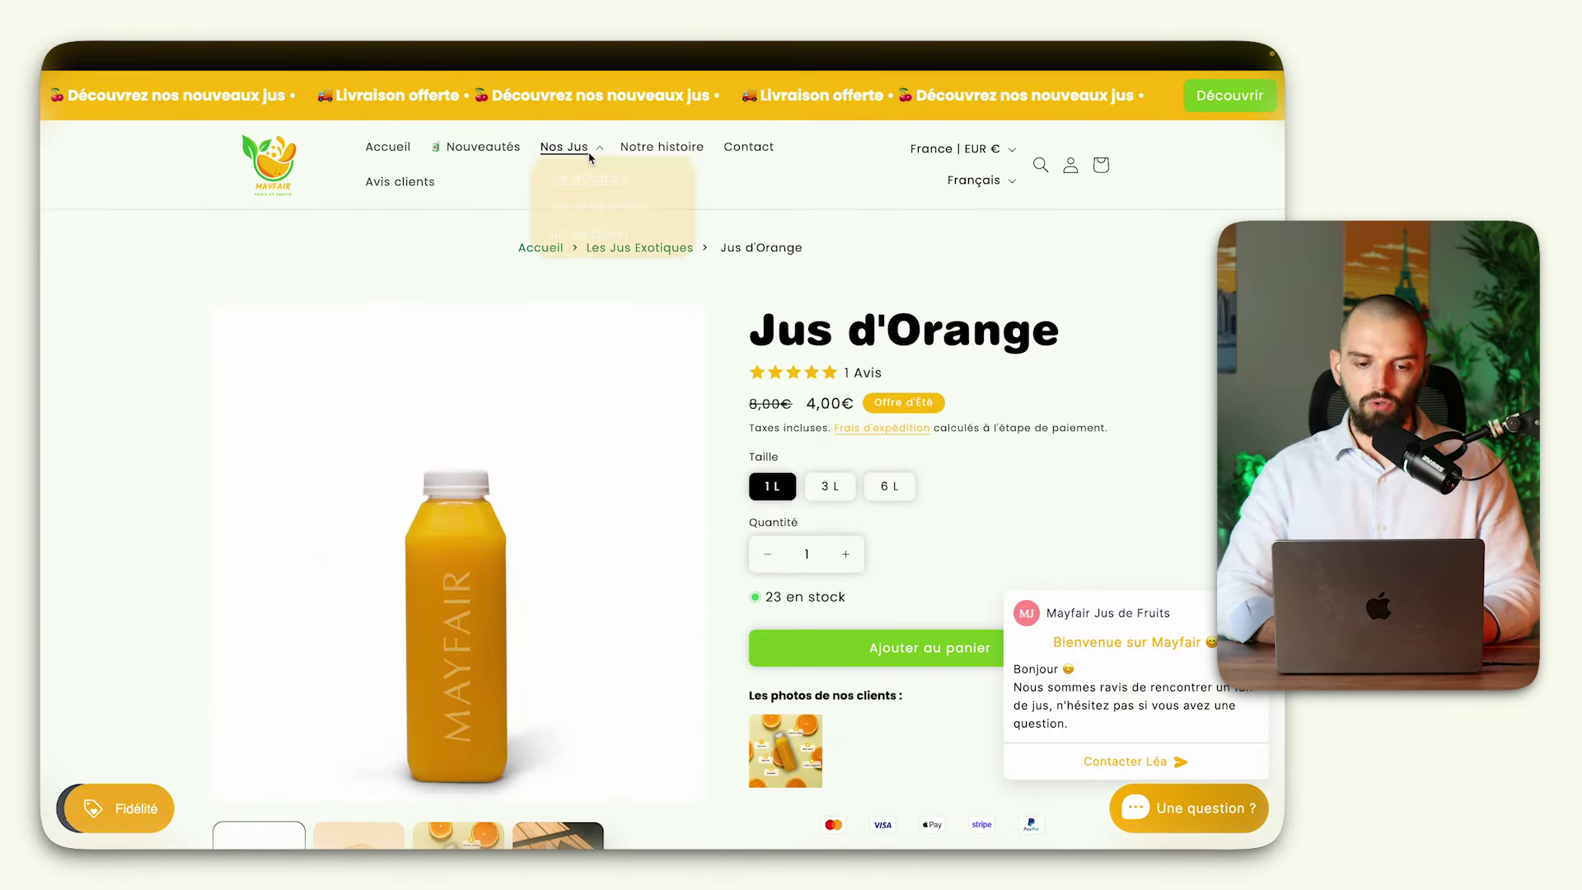
pyautogui.click(599, 243)
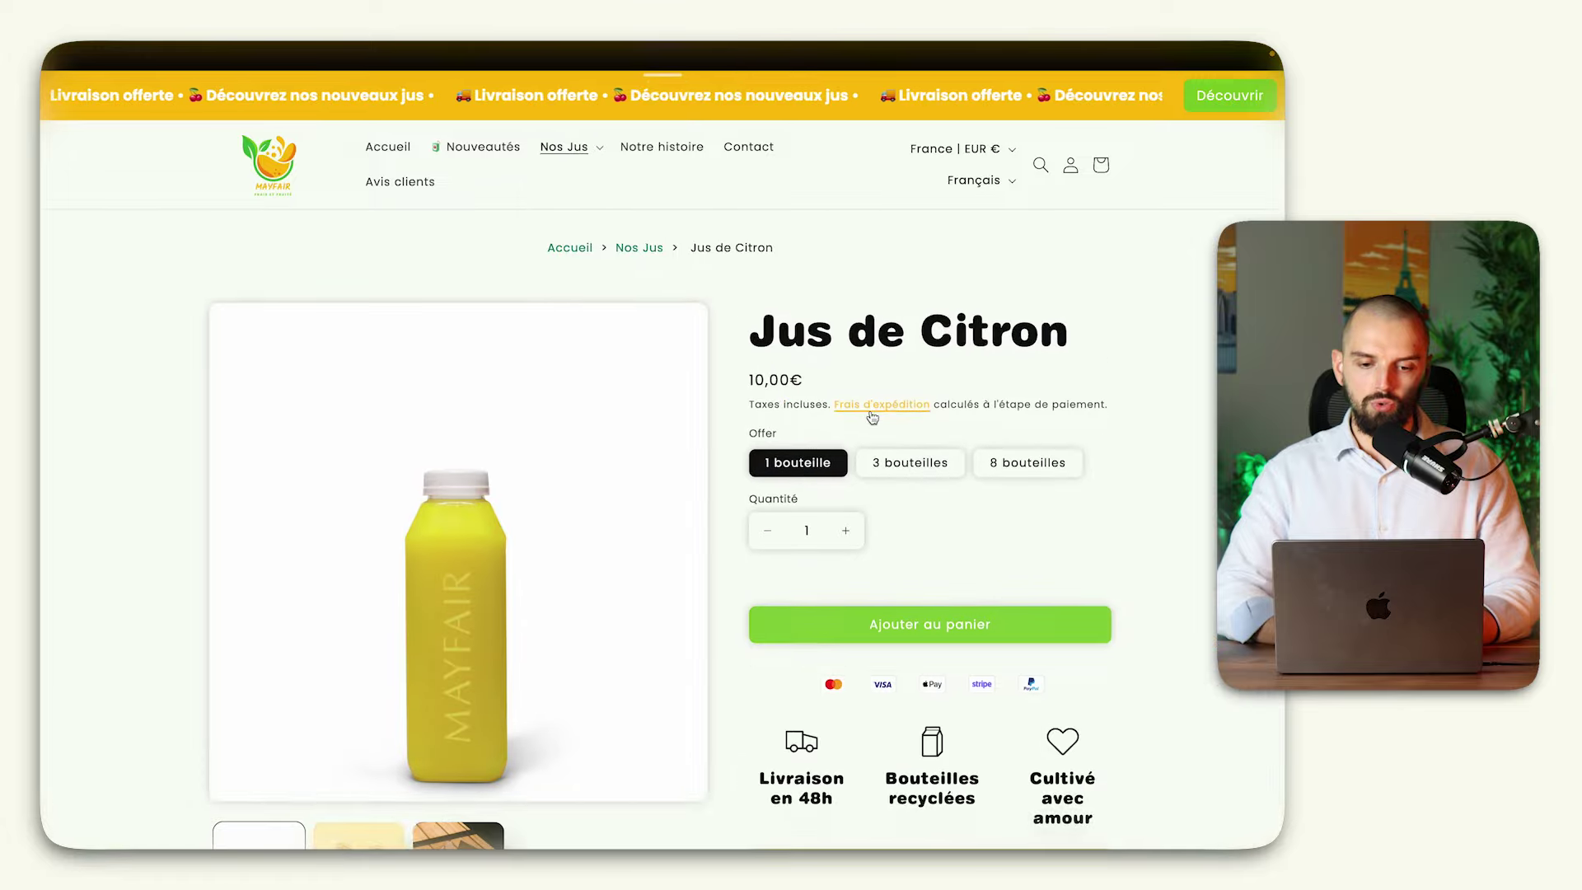
# Step: Expand the Entretien row on the Jus de Citron page and check the maintenance text it shows
pyautogui.scroll(-10, 872, 416)
pyautogui.scroll(-2, 872, 429)
pyautogui.click(901, 402)
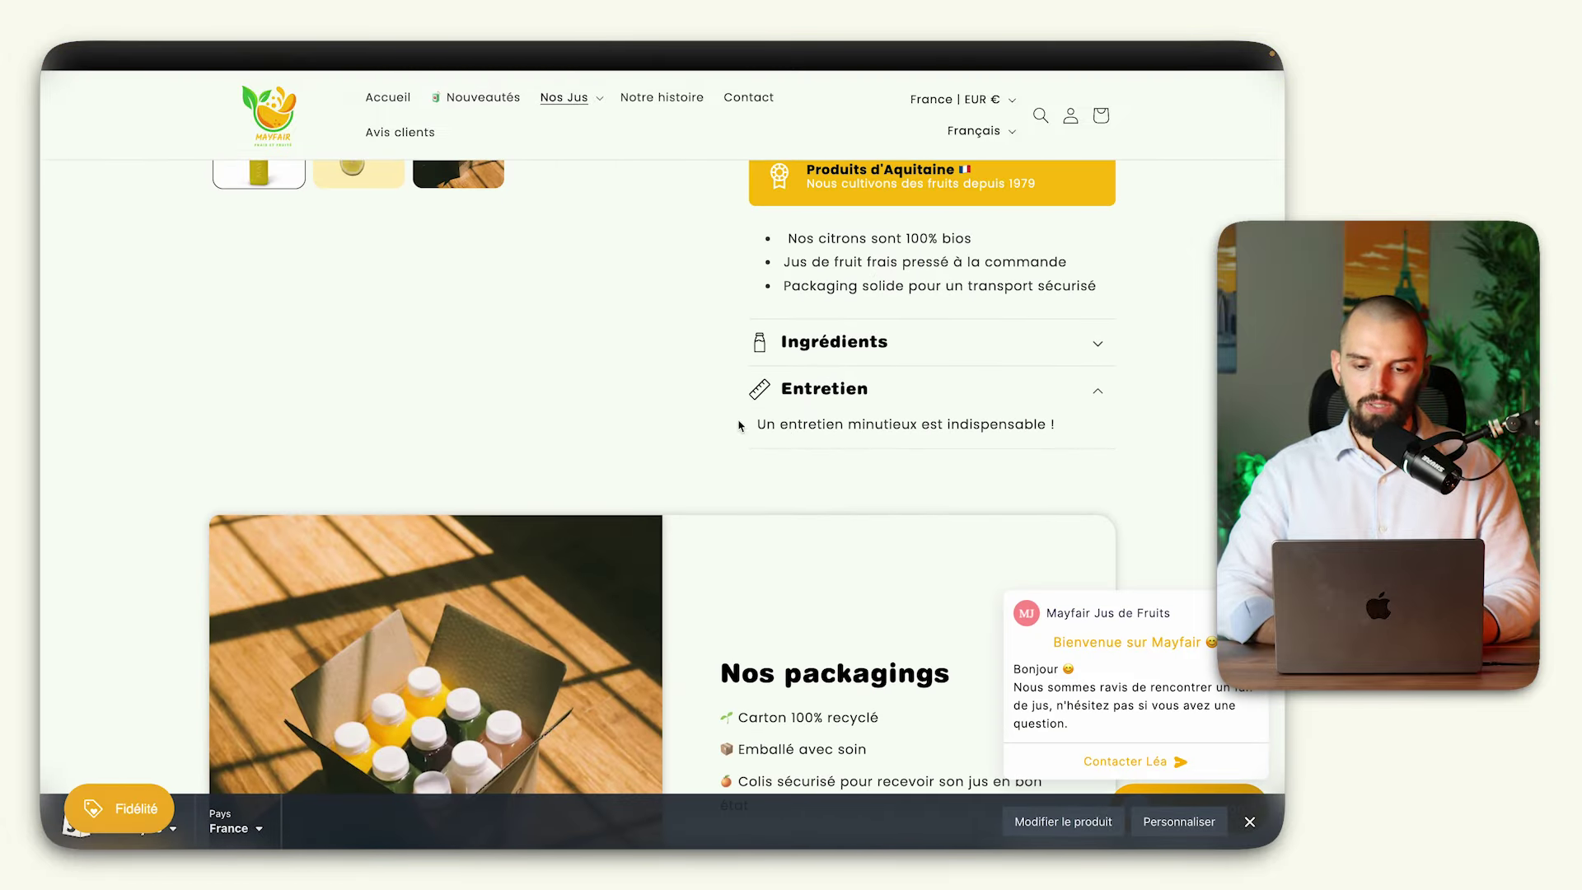
pyautogui.moveTo(773, 424); pyautogui.dragTo(989, 425)
pyautogui.click(989, 425)
pyautogui.scroll(7, 875, 458)
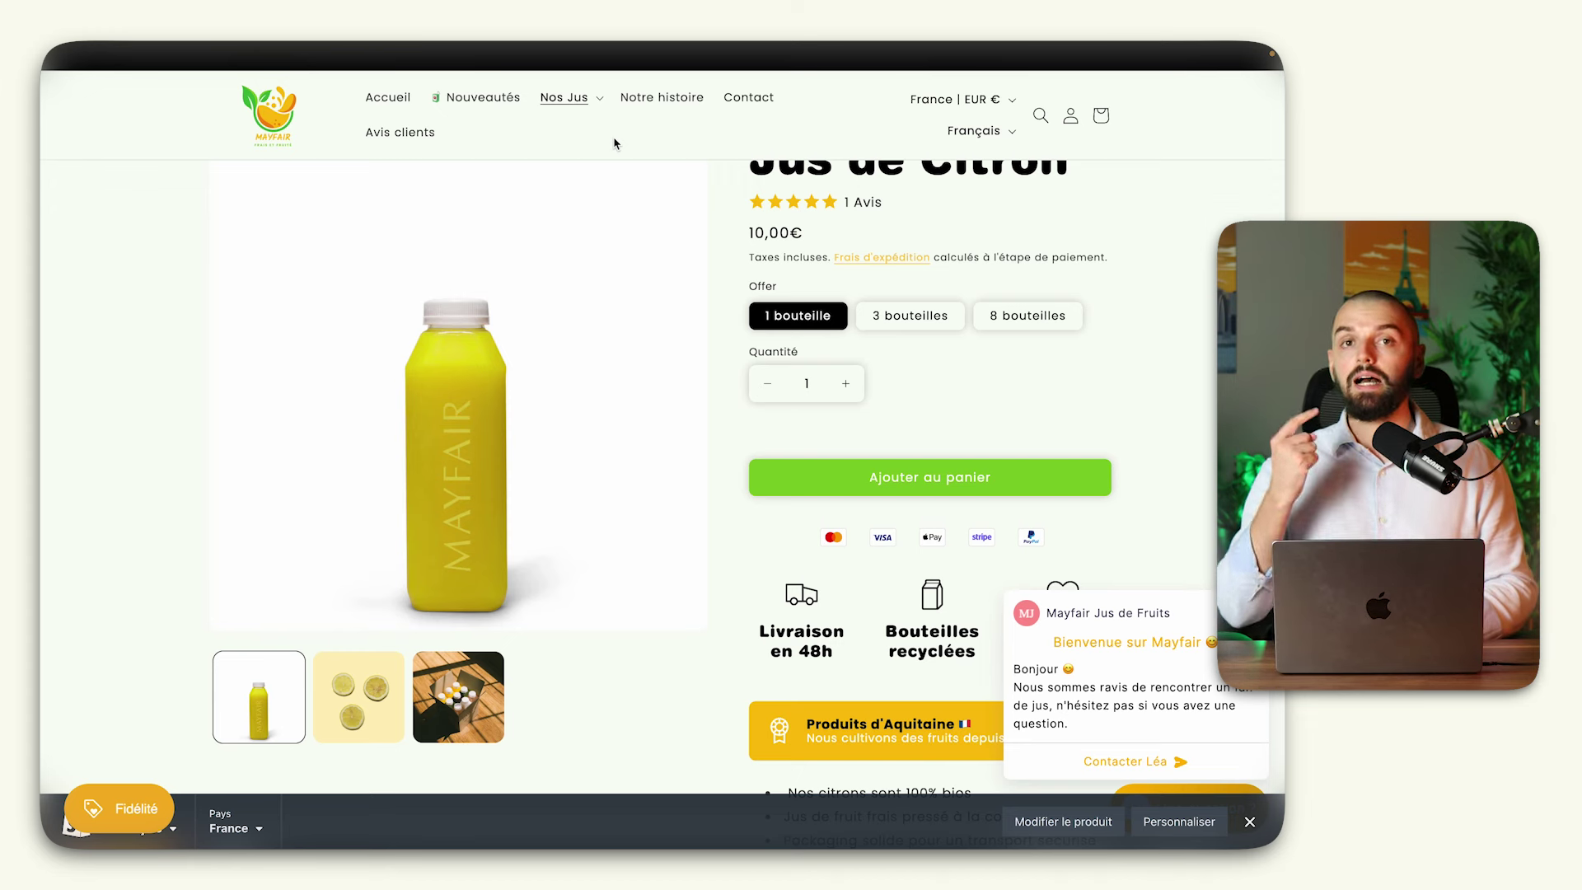
pyautogui.scroll(-8, 617, 142)
pyautogui.scroll(2, 618, 141)
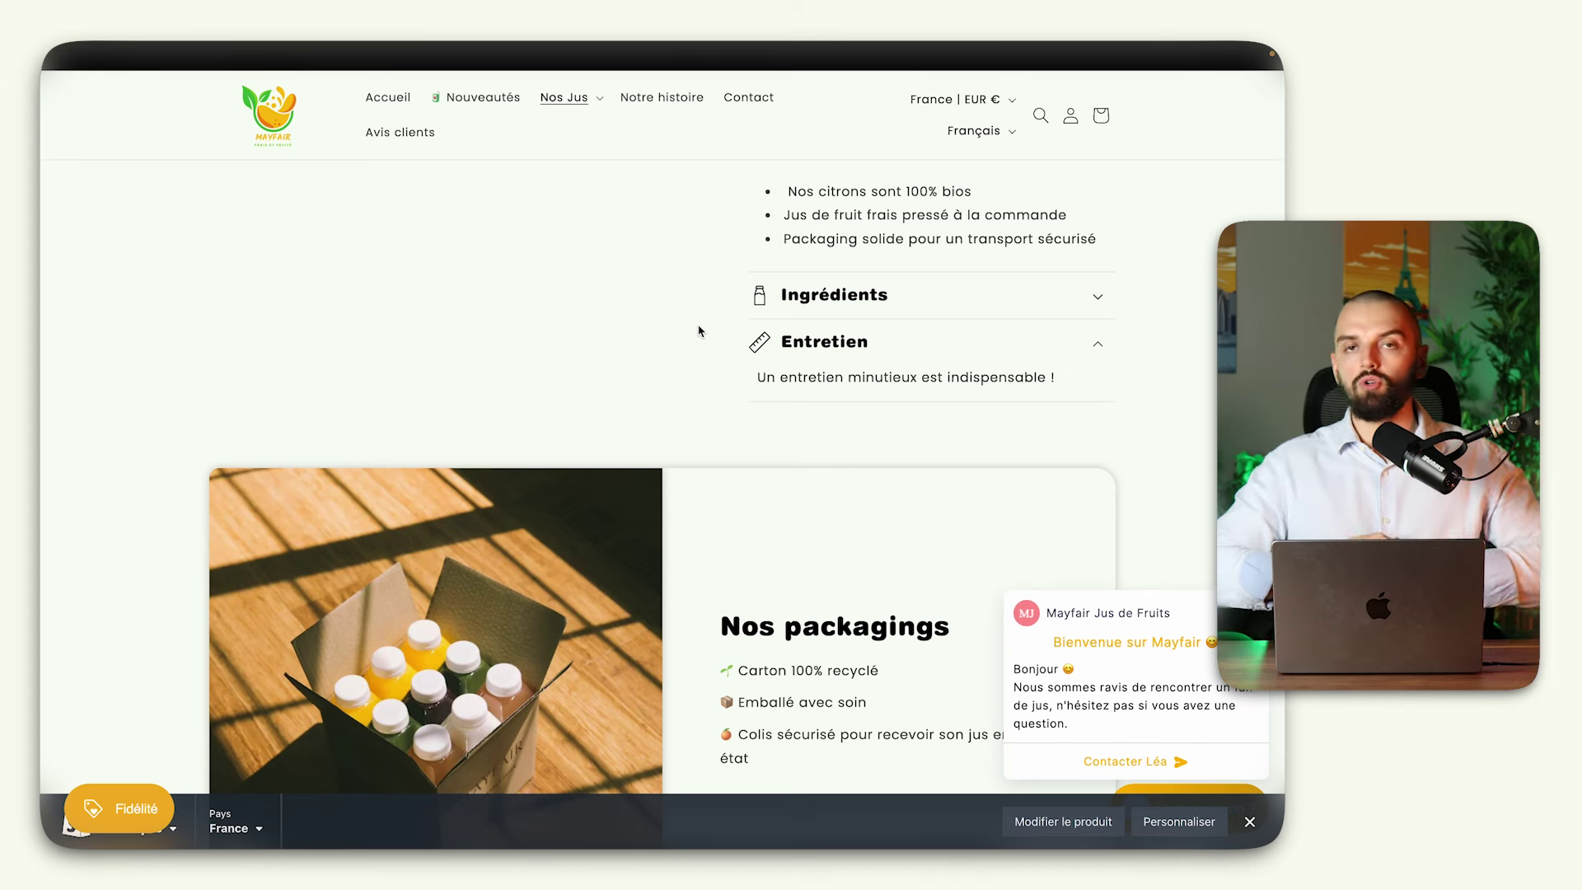
# Step: Expand use case 2 in the mind map, and return to the storefront to examine the Nos packagings section
pyautogui.hotkey('ctrl', 'Right')
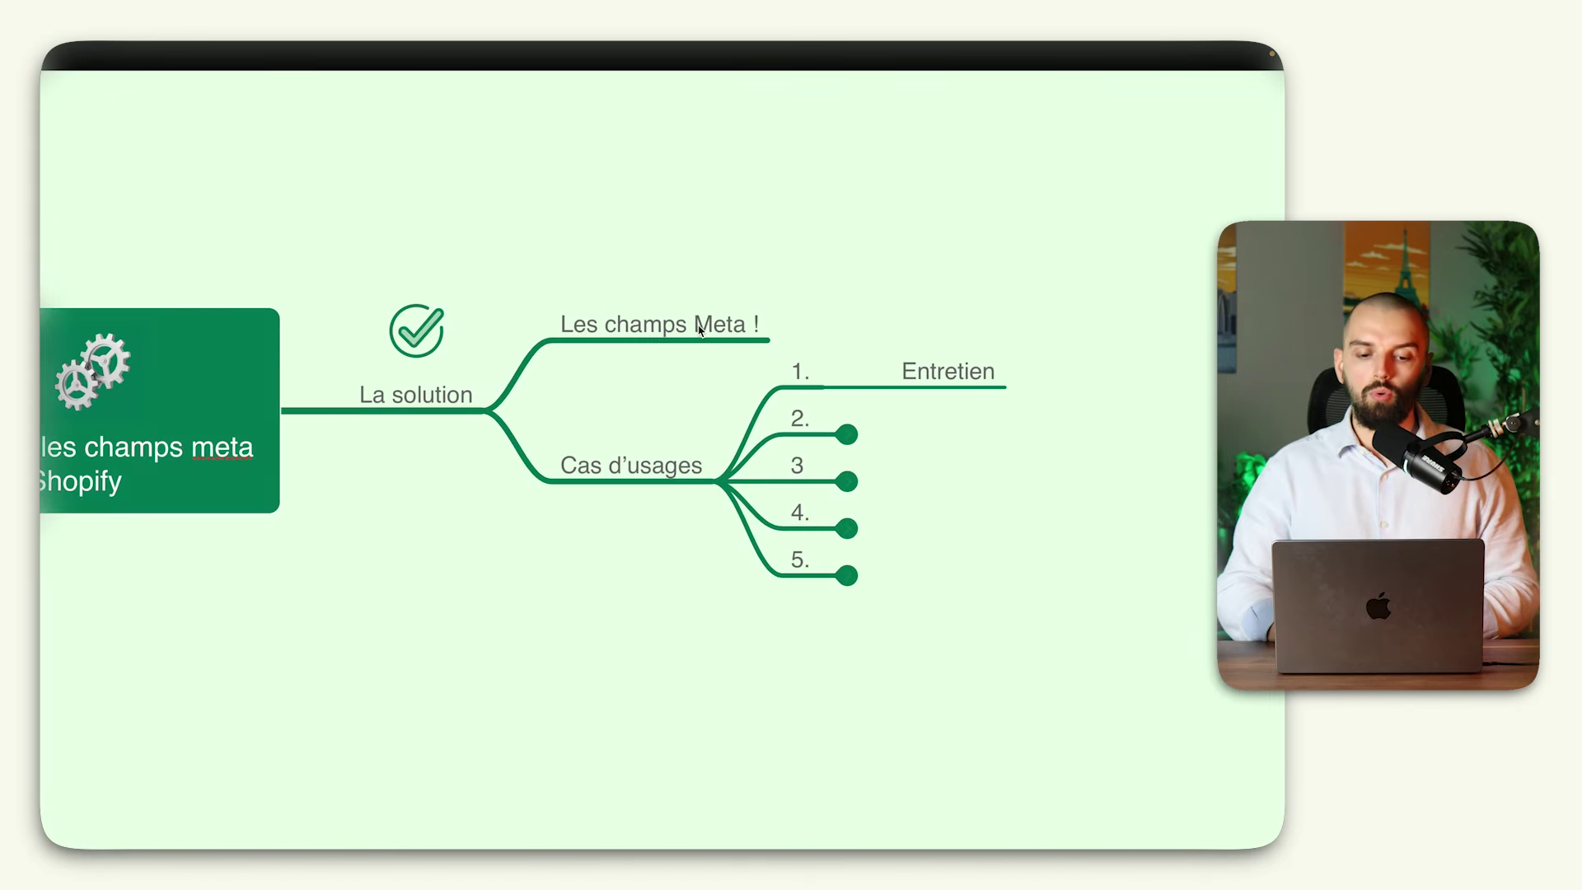
pyautogui.click(848, 433)
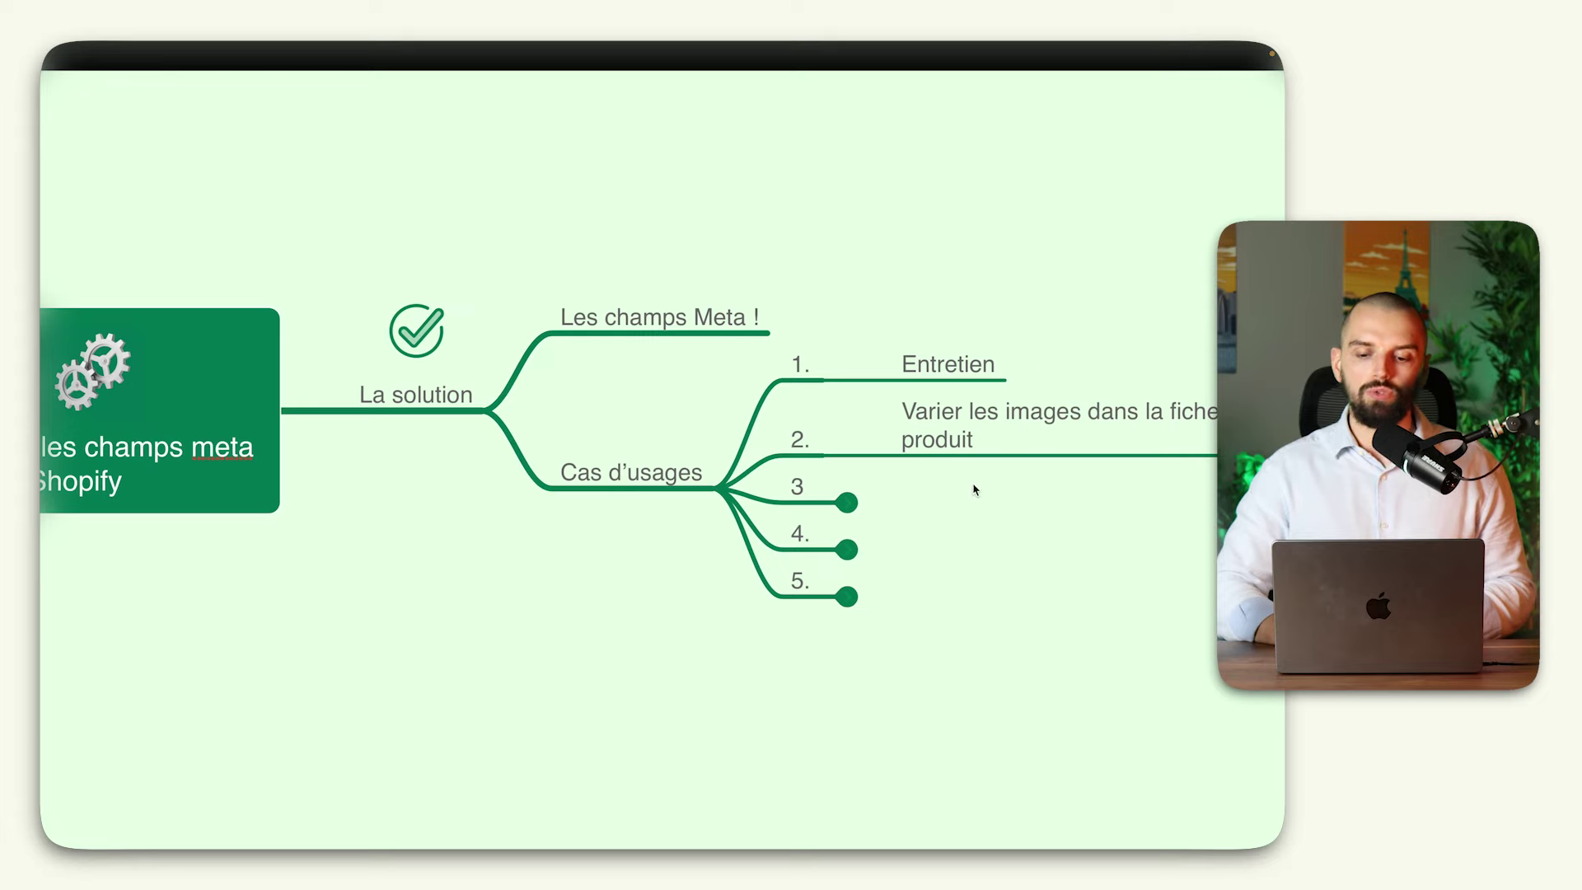
pyautogui.hotkey('ctrl', 'Left')
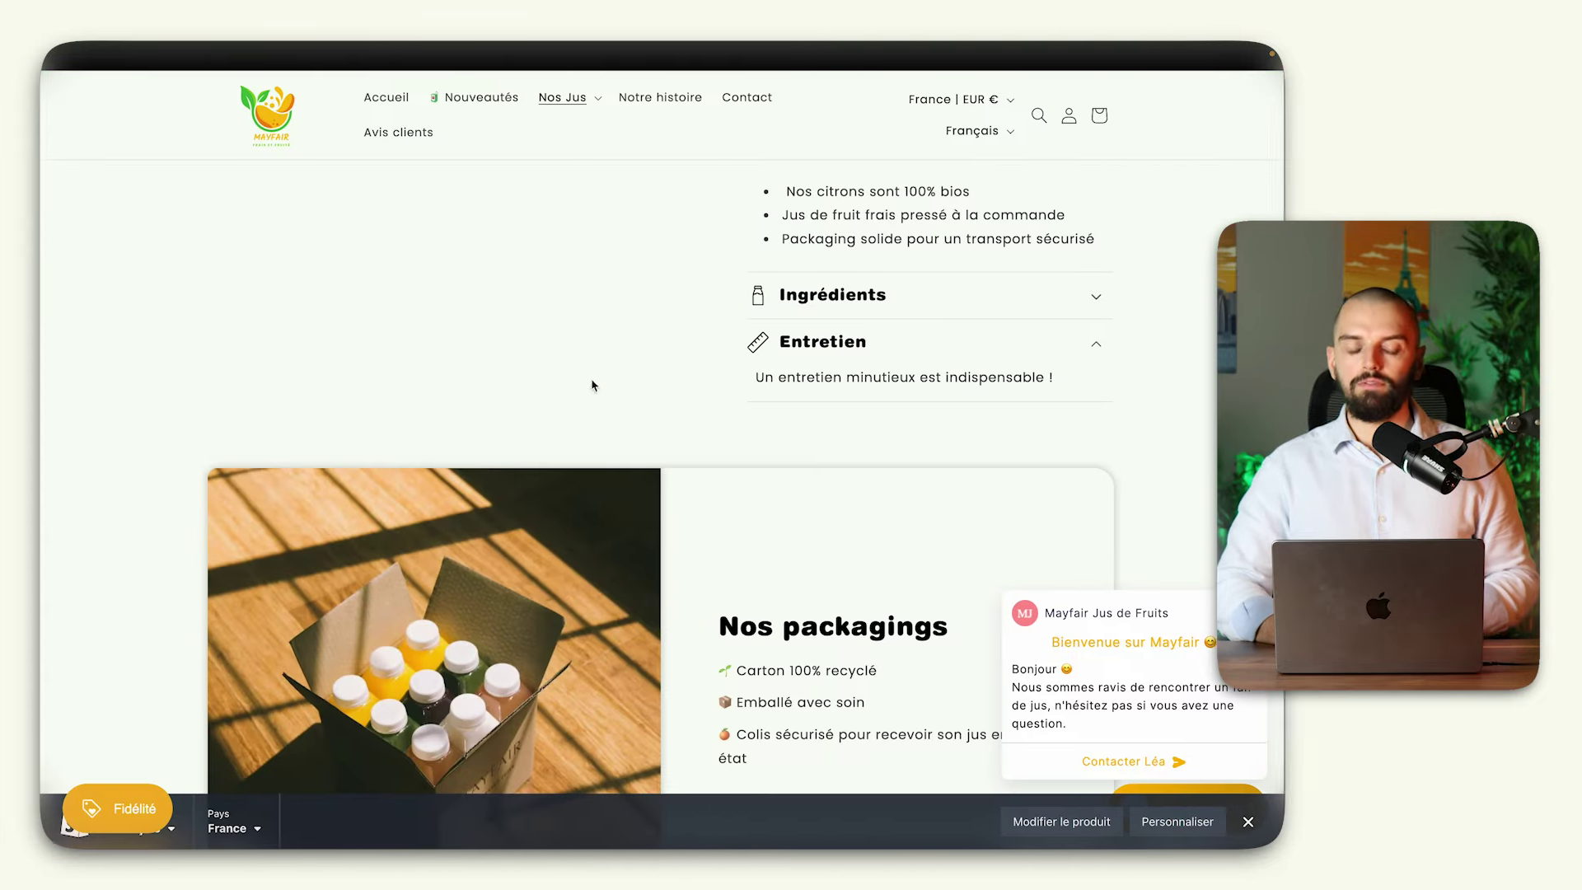
pyautogui.scroll(-4, 590, 381)
pyautogui.scroll(1, 592, 383)
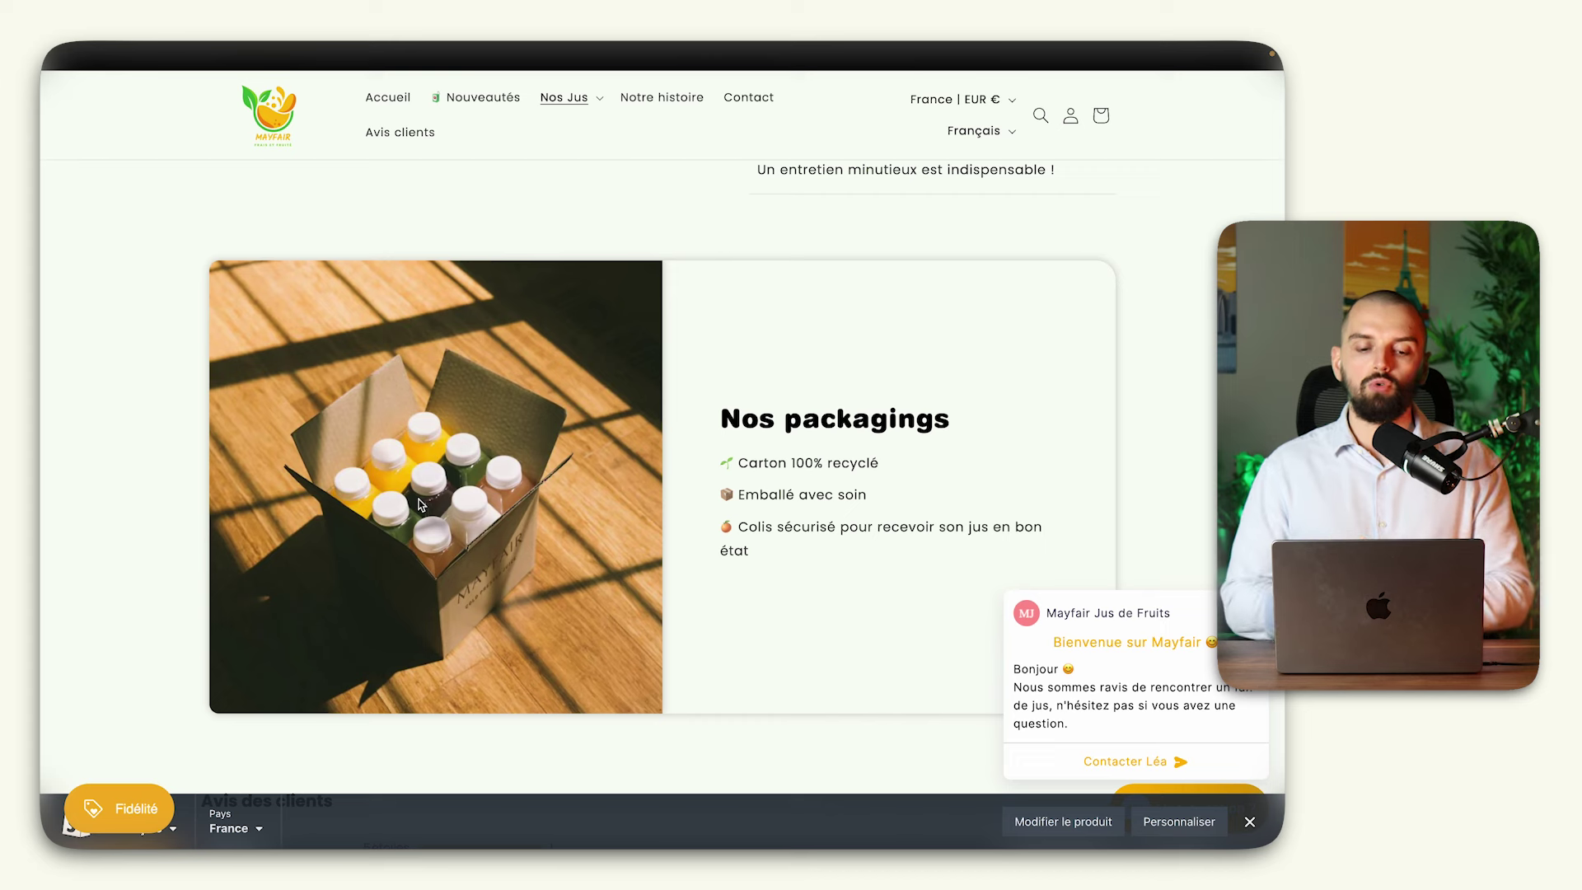
# Step: Switch to the admin tab and open the product metafield definitions in the store's custom data settings
pyautogui.moveTo(43, 450)
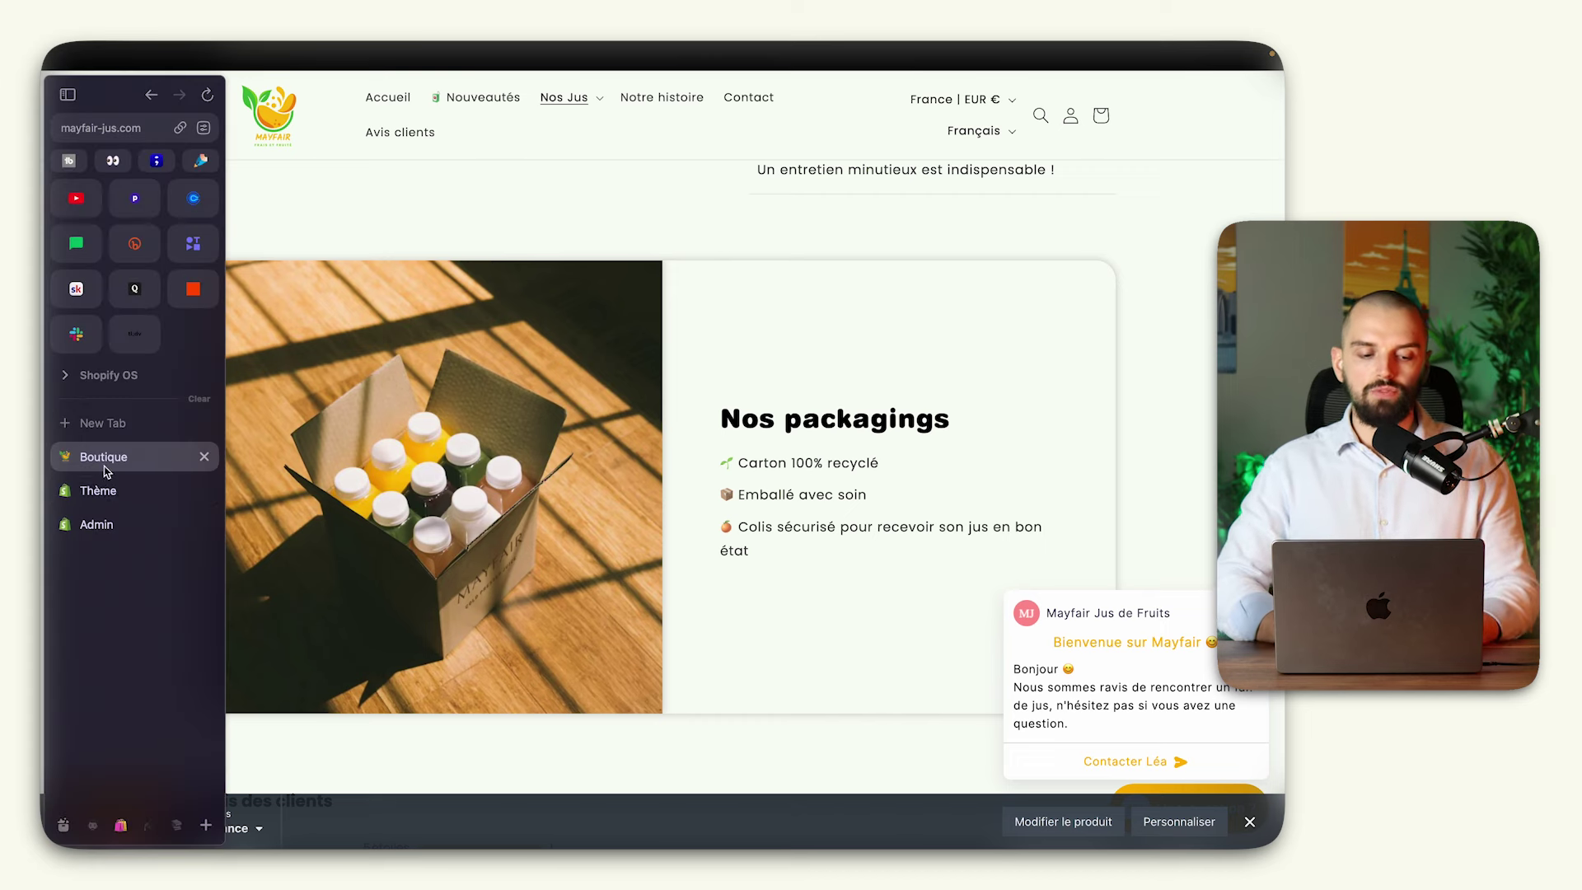
pyautogui.click(142, 526)
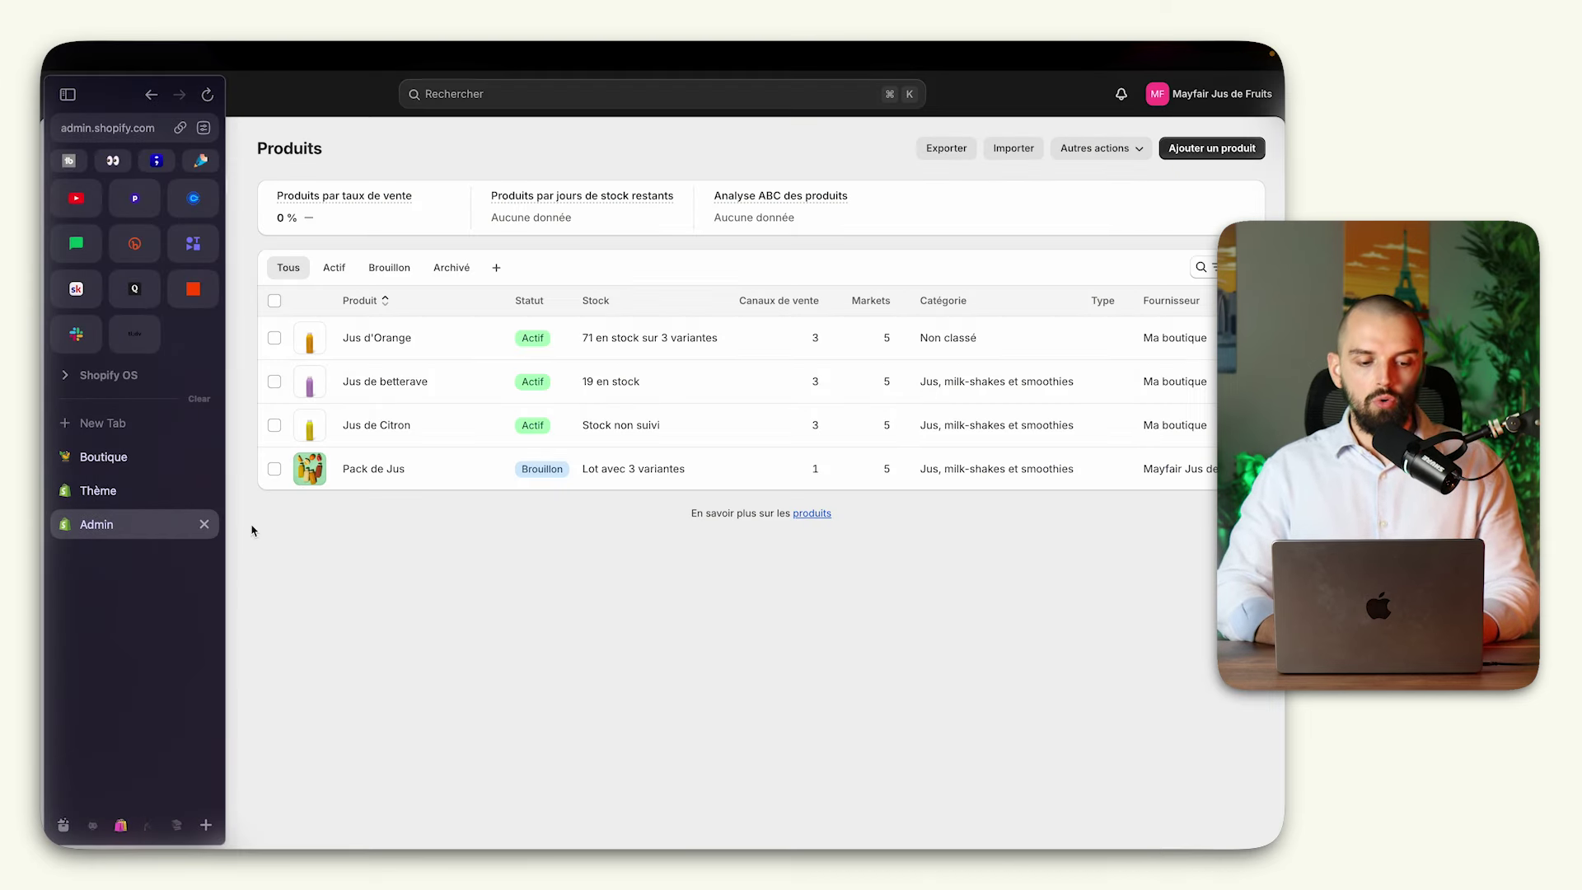
pyautogui.click(137, 826)
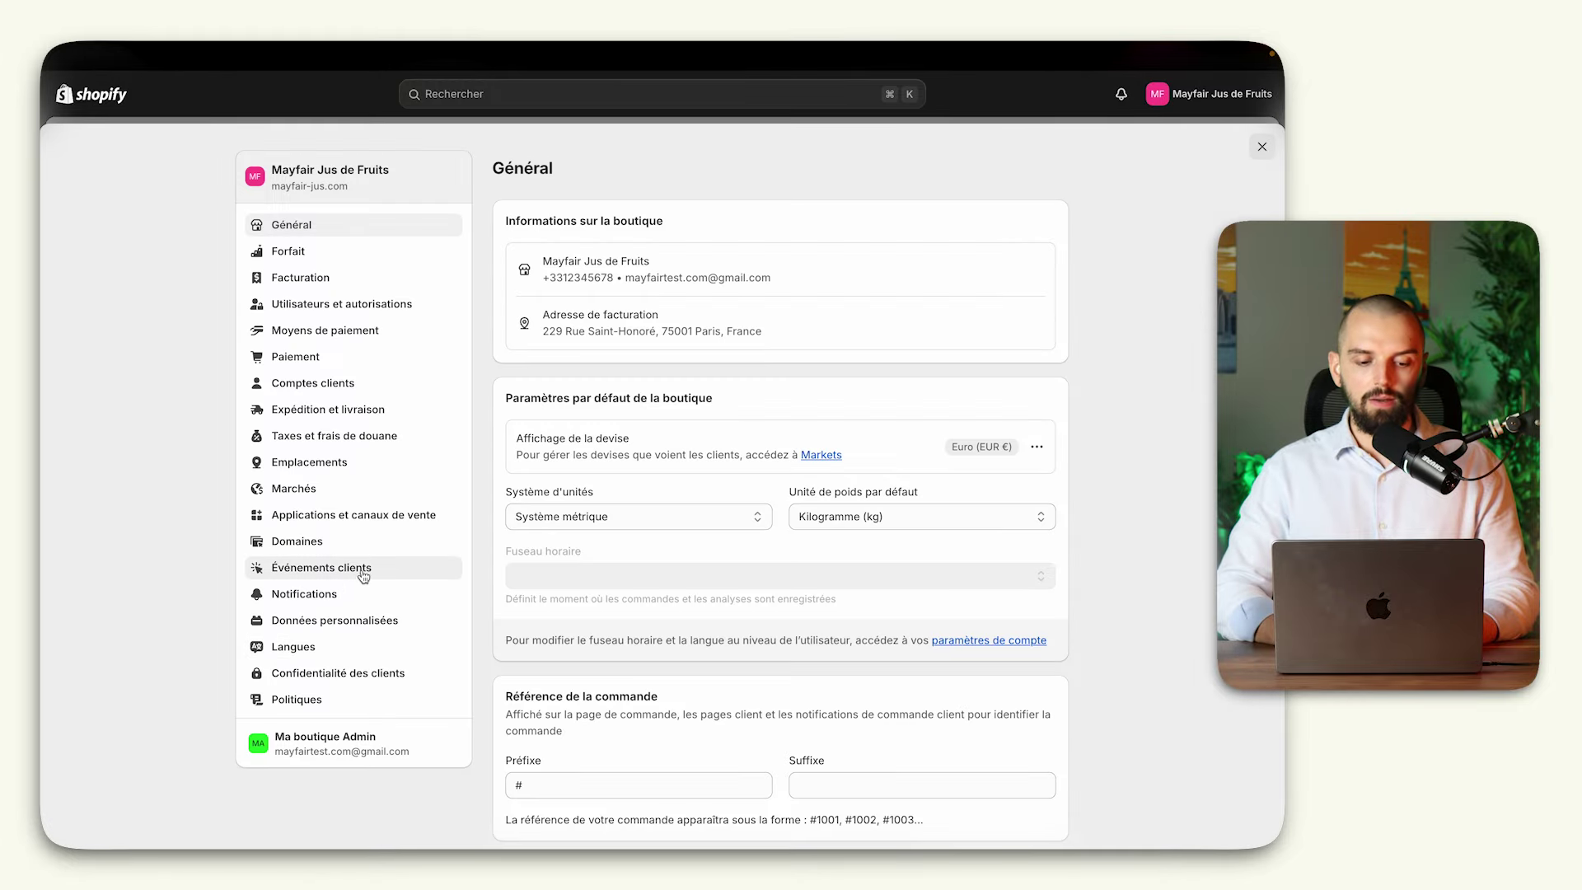
pyautogui.click(355, 622)
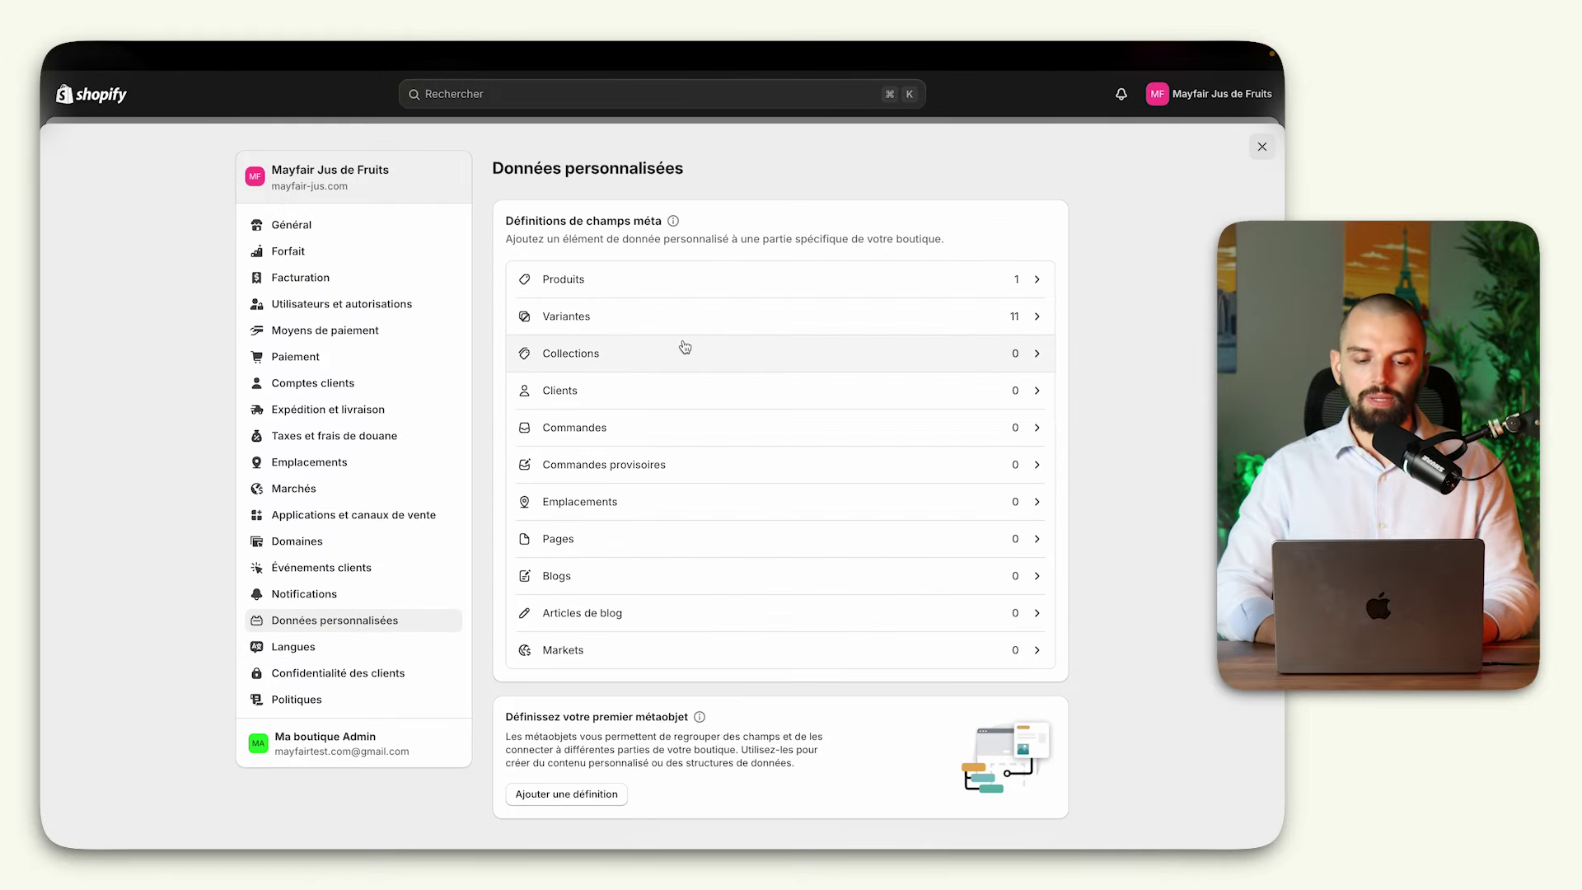
pyautogui.click(902, 278)
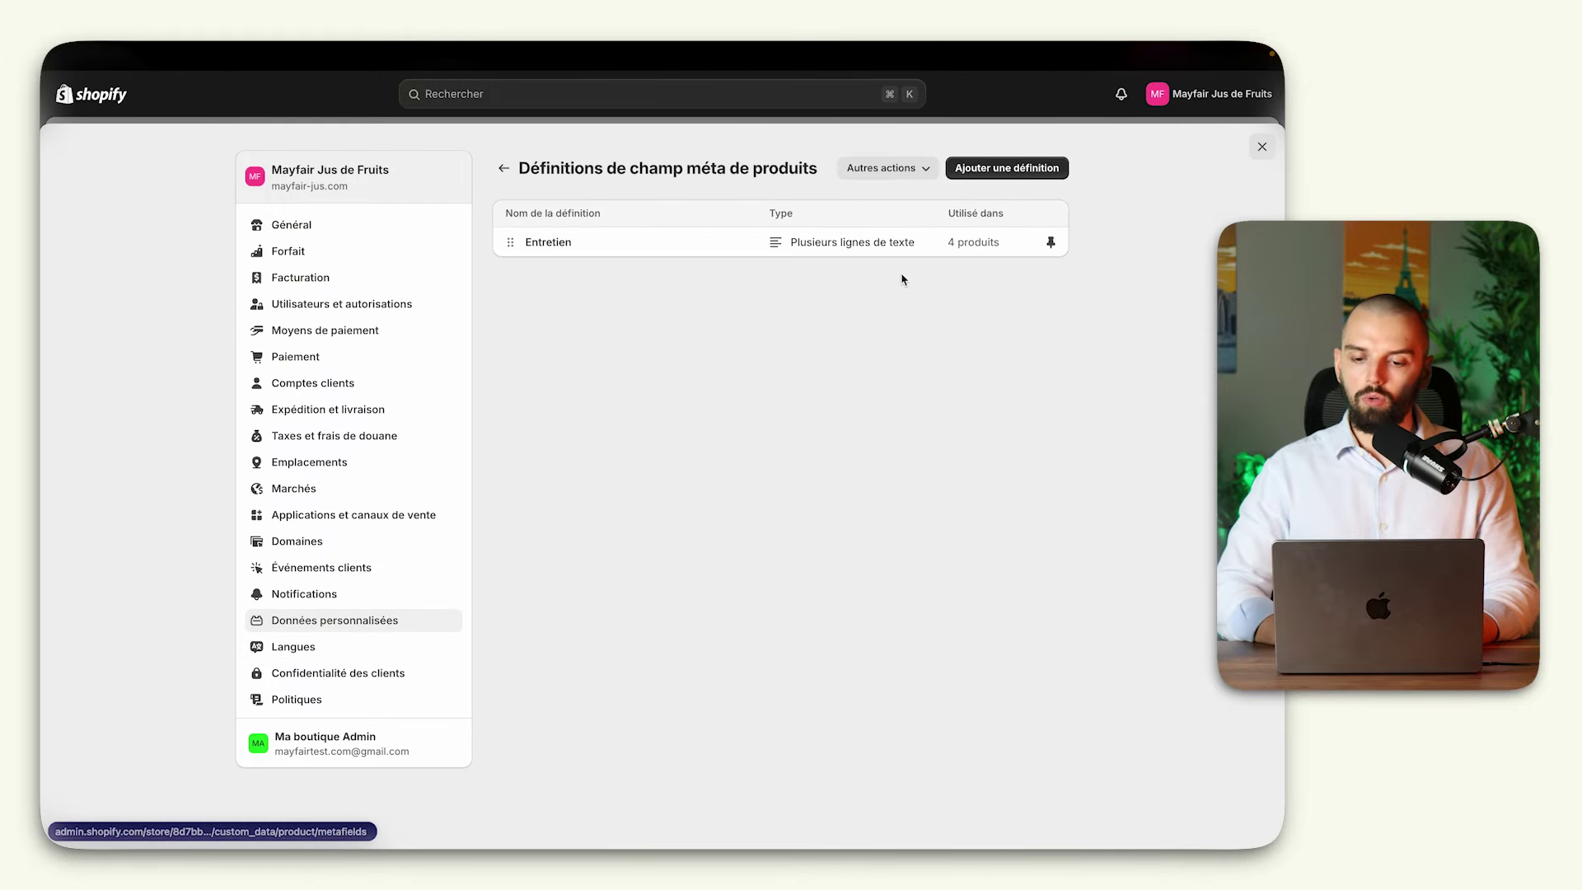
# Step: Add a product metafield definition named "Image" with the description "Image à l'intérieur d'une fiche produit"
pyautogui.click(1025, 167)
pyautogui.click(639, 243)
pyautogui.write('Image')
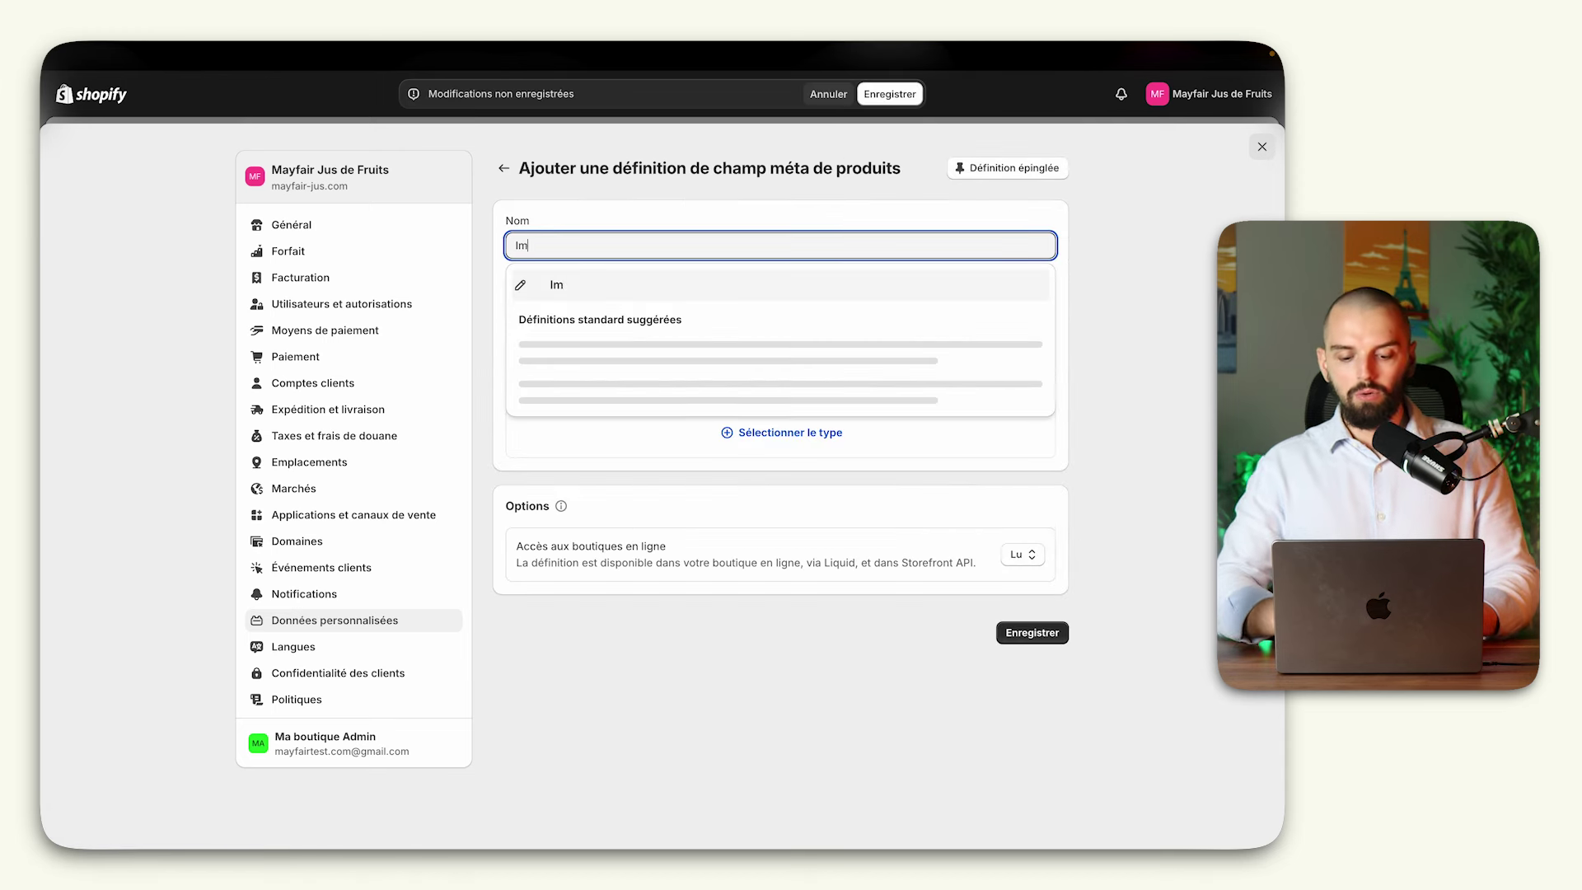
pyautogui.click(579, 286)
pyautogui.click(590, 385)
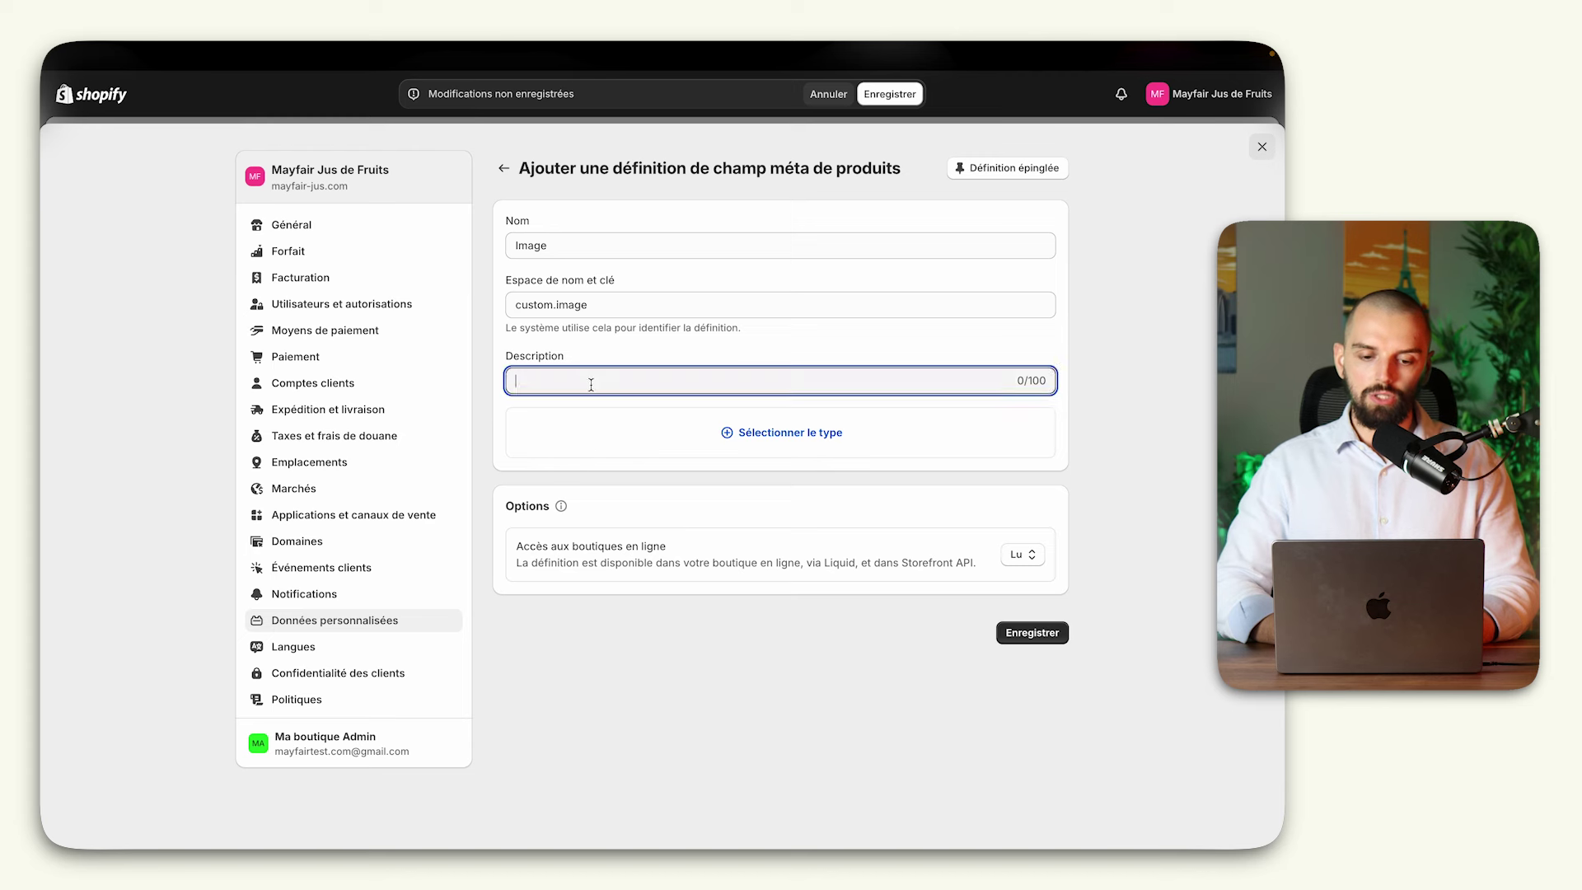
pyautogui.write('Image à ')
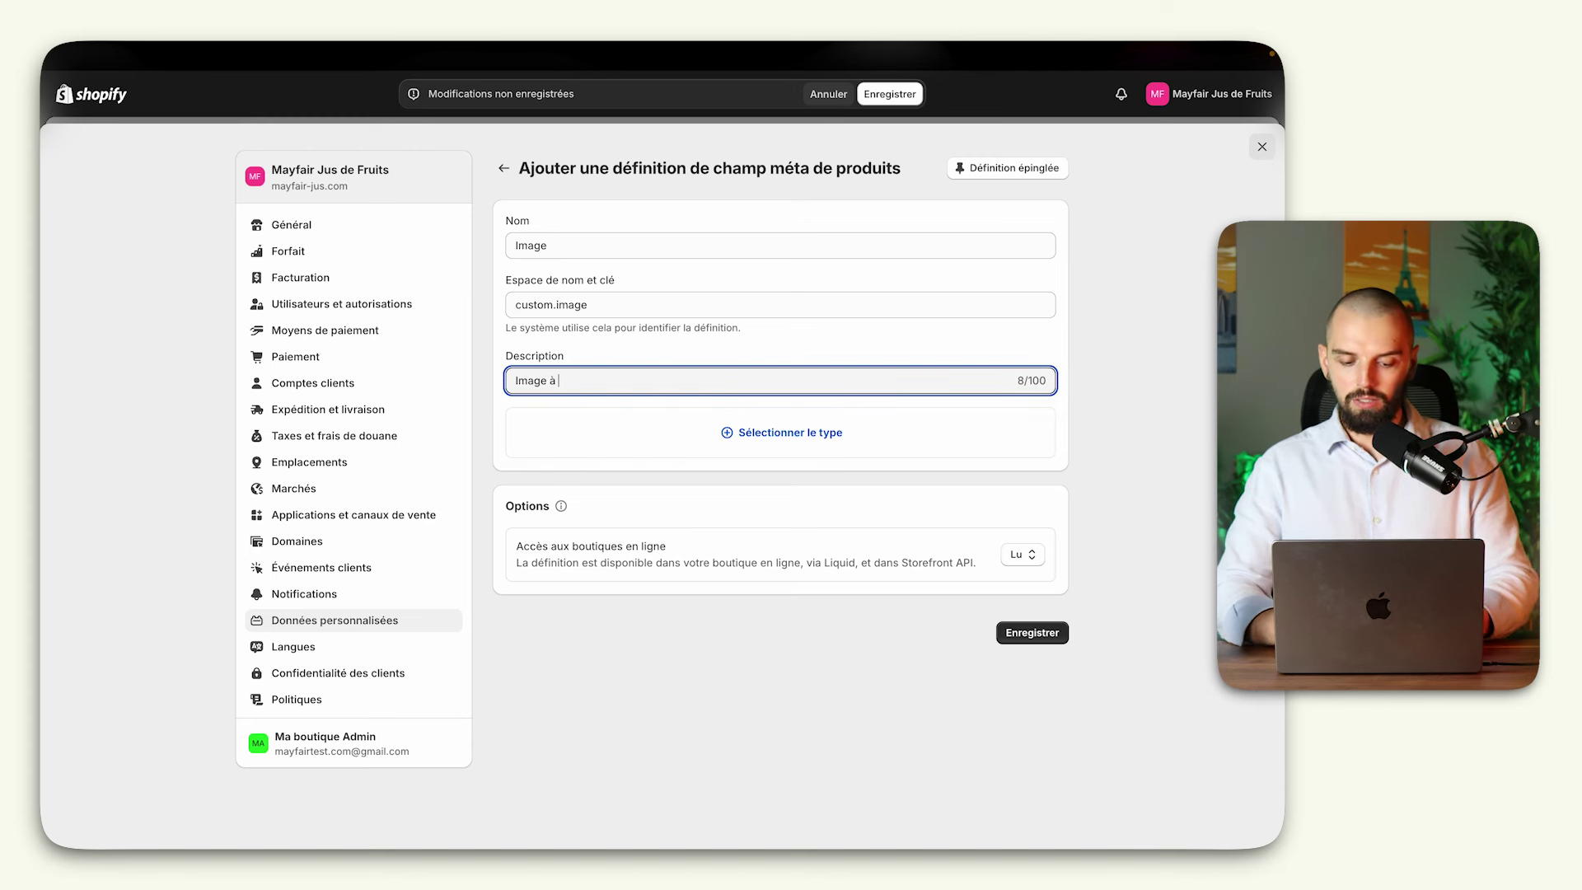
pyautogui.write("l'intérie")
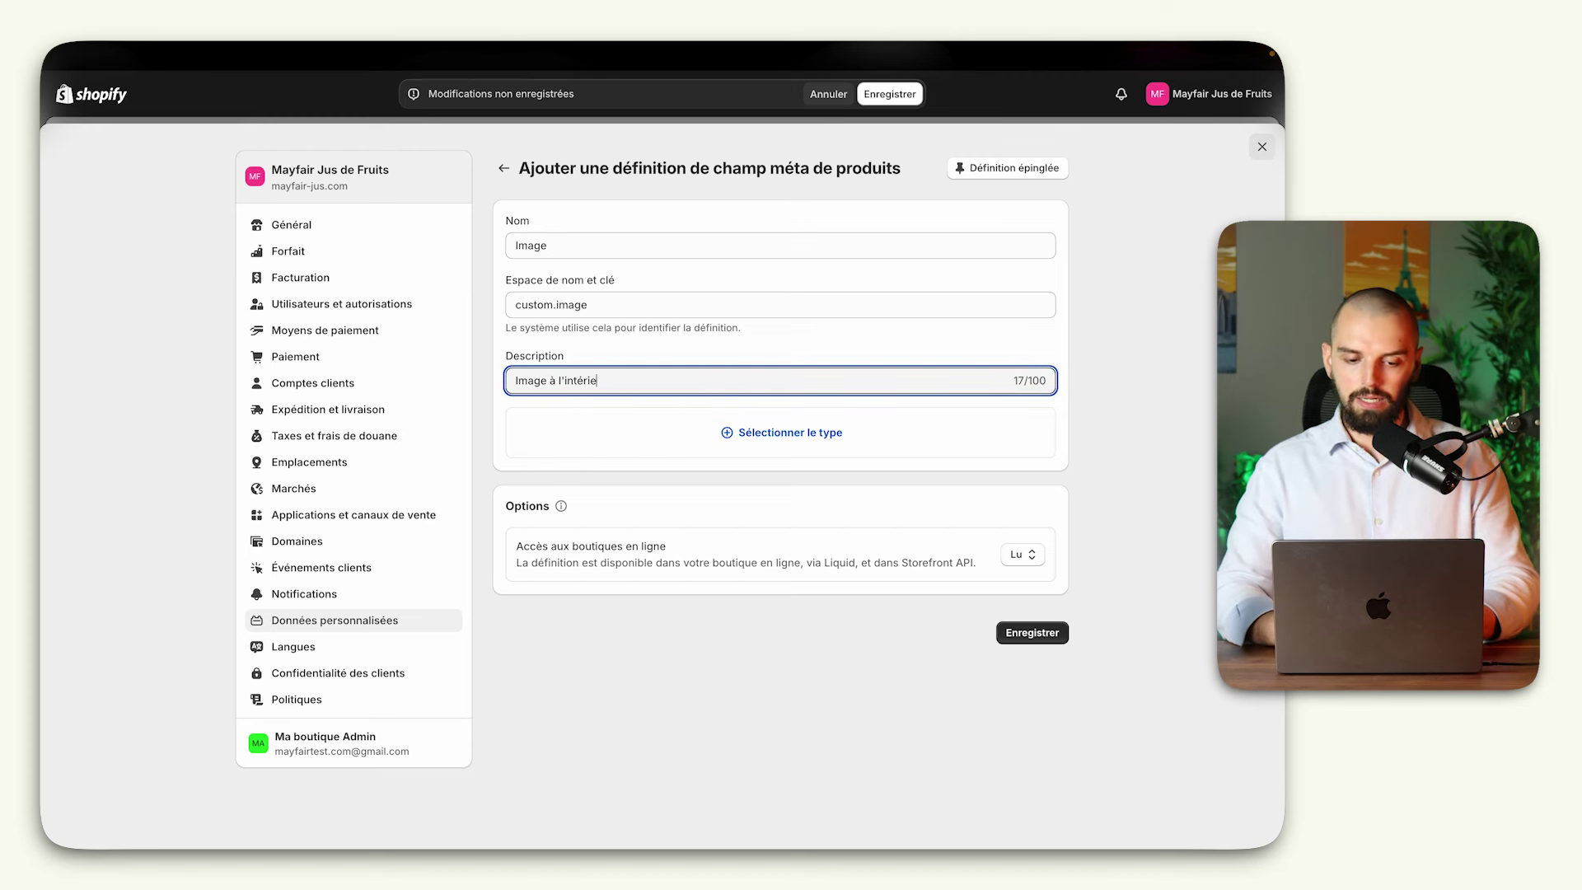
pyautogui.write("ur d'une fiche produit")
# Step: Give the Image metafield definition the type Fichier and save it
pyautogui.click(731, 432)
pyautogui.write('f')
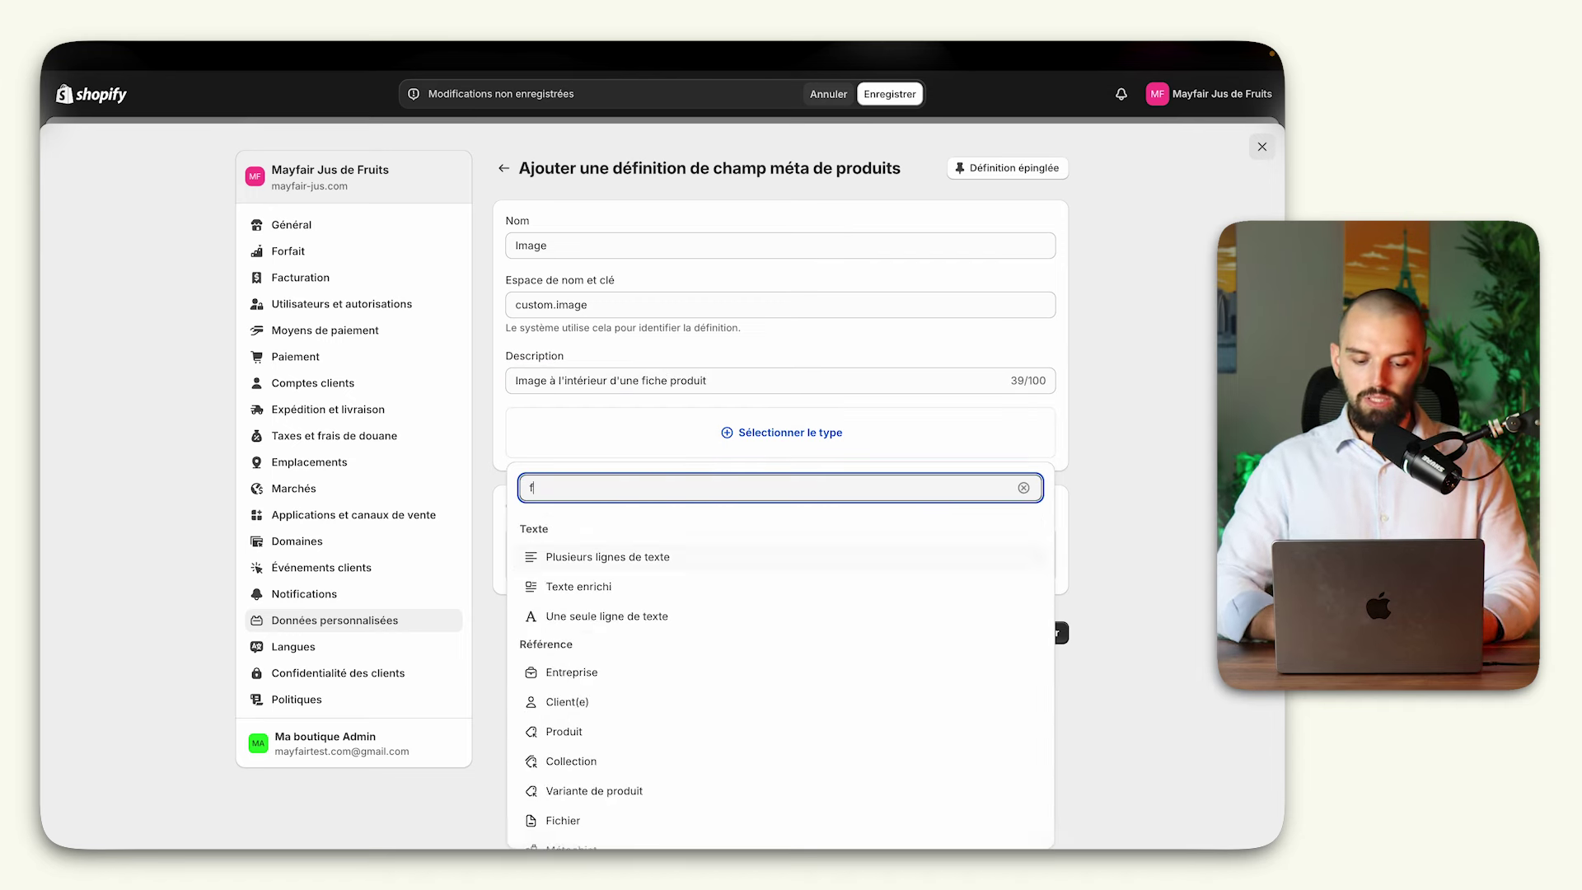
pyautogui.write('ichier')
pyautogui.click(575, 558)
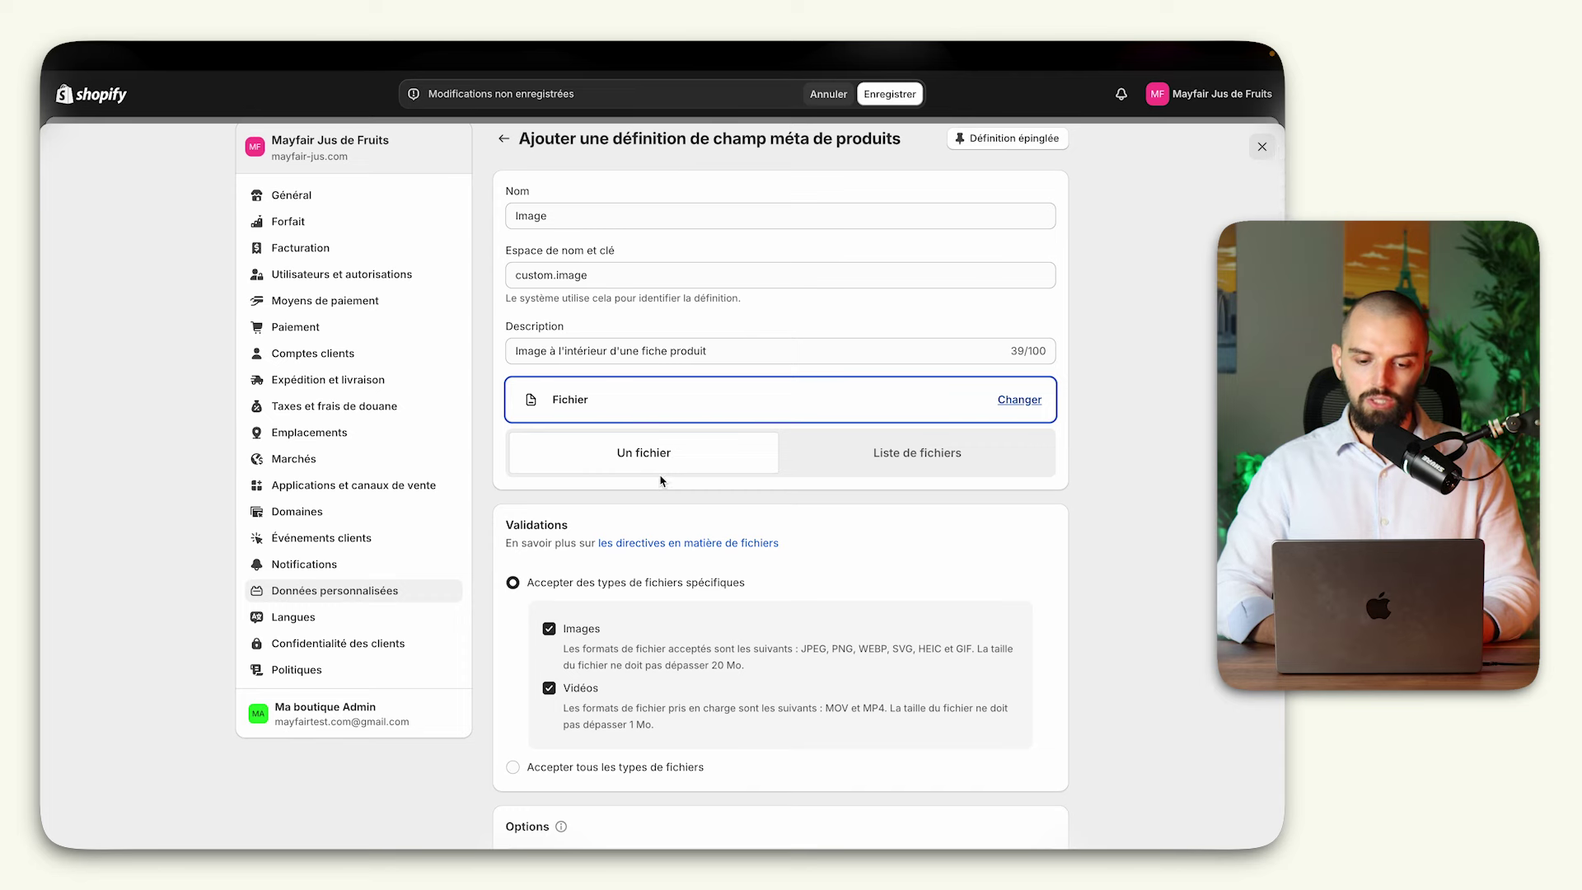
pyautogui.scroll(-3, 1068, 673)
pyautogui.scroll(-2, 1067, 706)
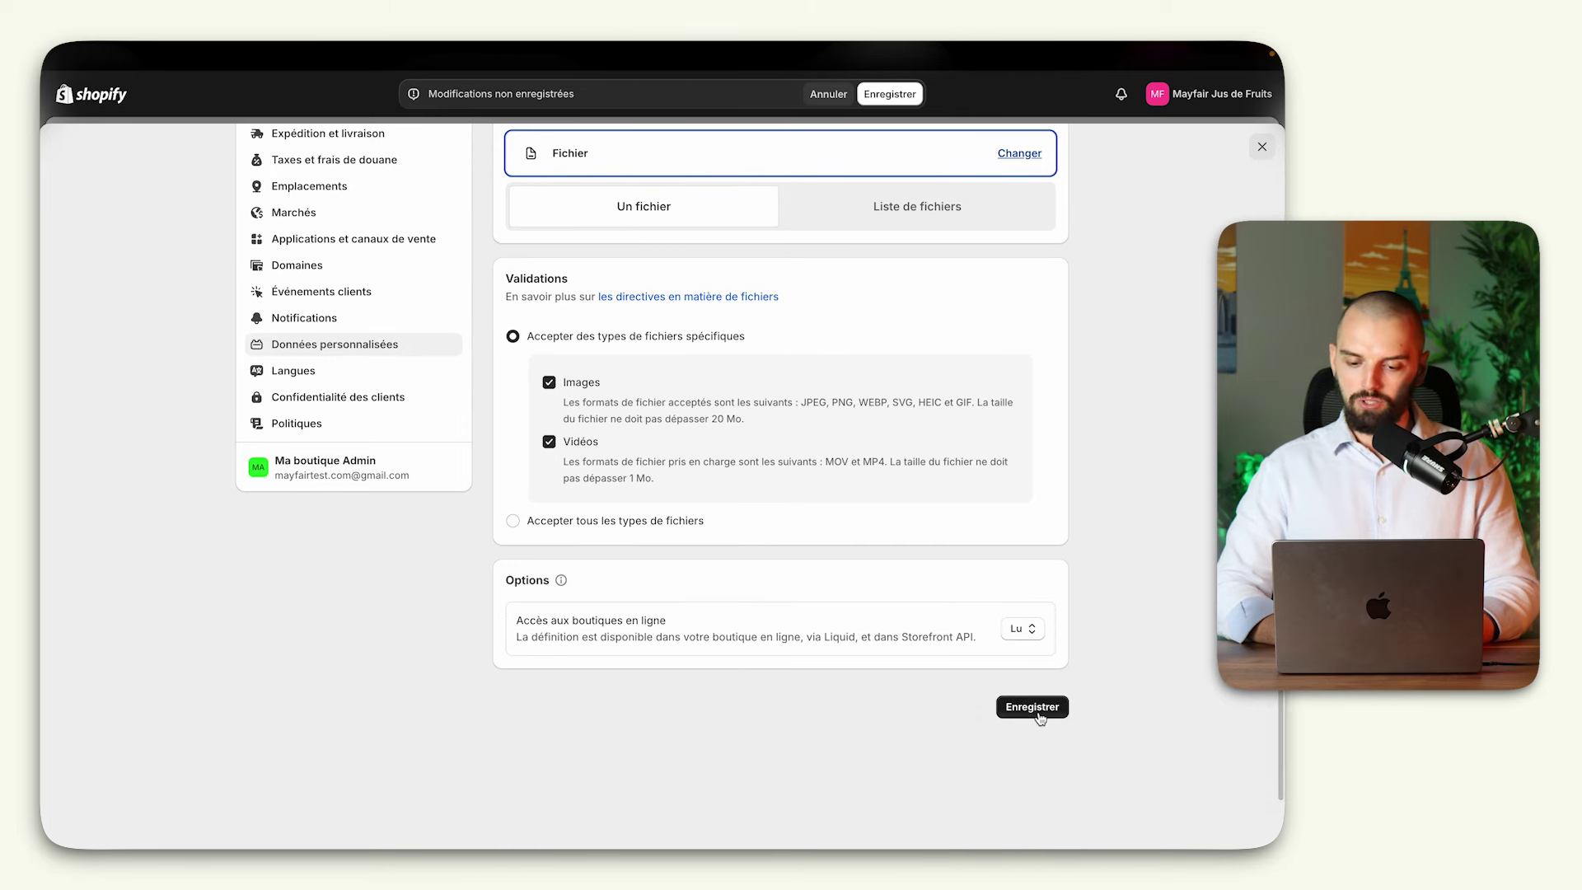
pyautogui.click(1036, 709)
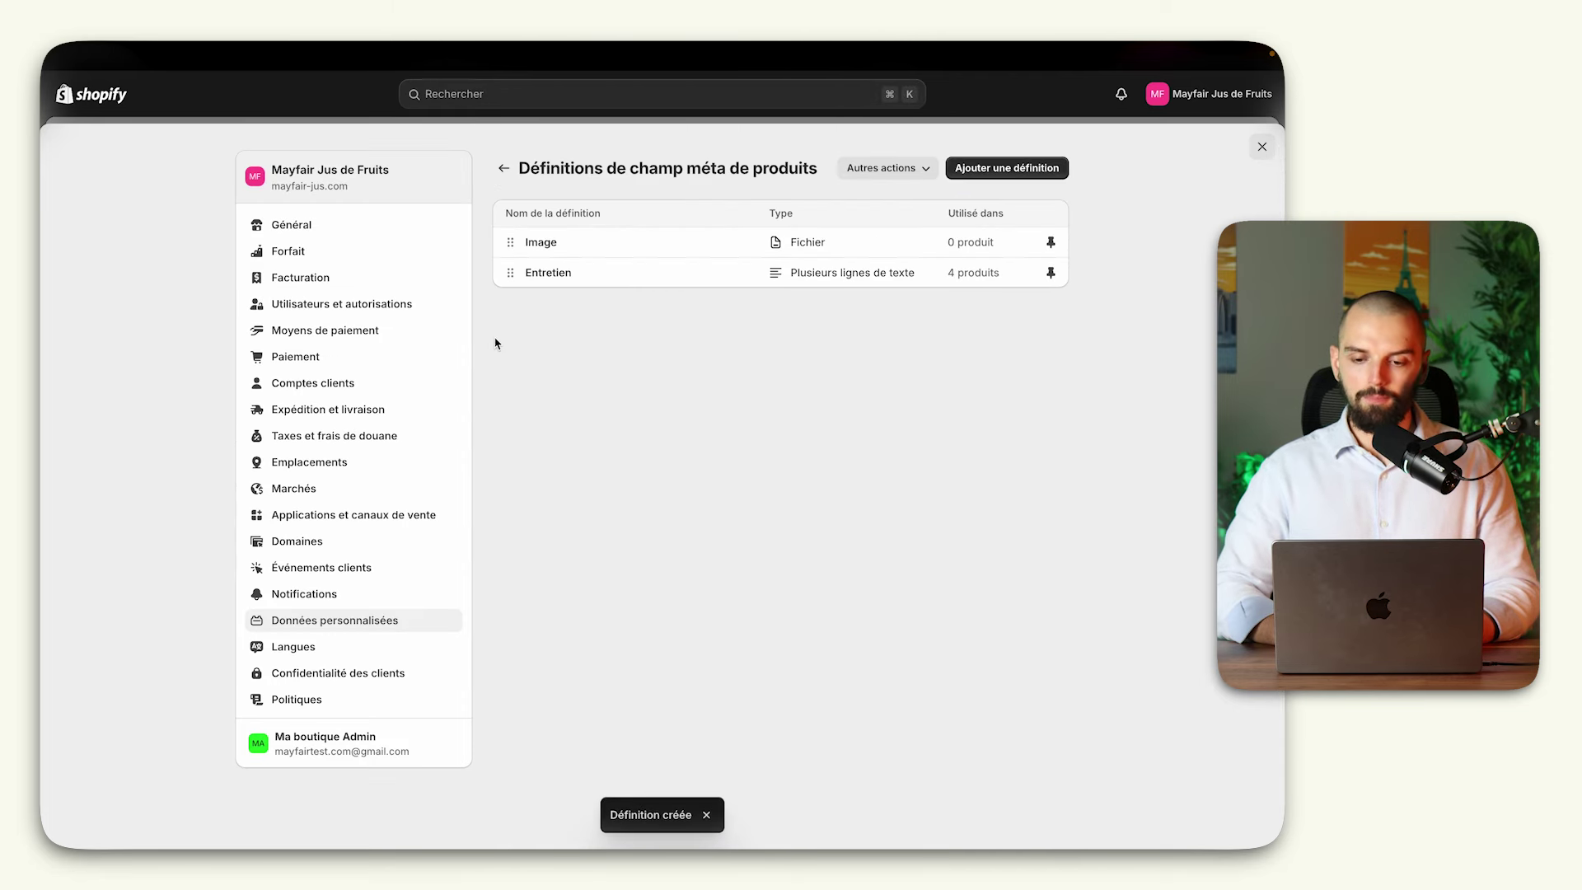
# Step: Leave the settings and open the Jus d'Orange product at its metafields section
pyautogui.click(1262, 148)
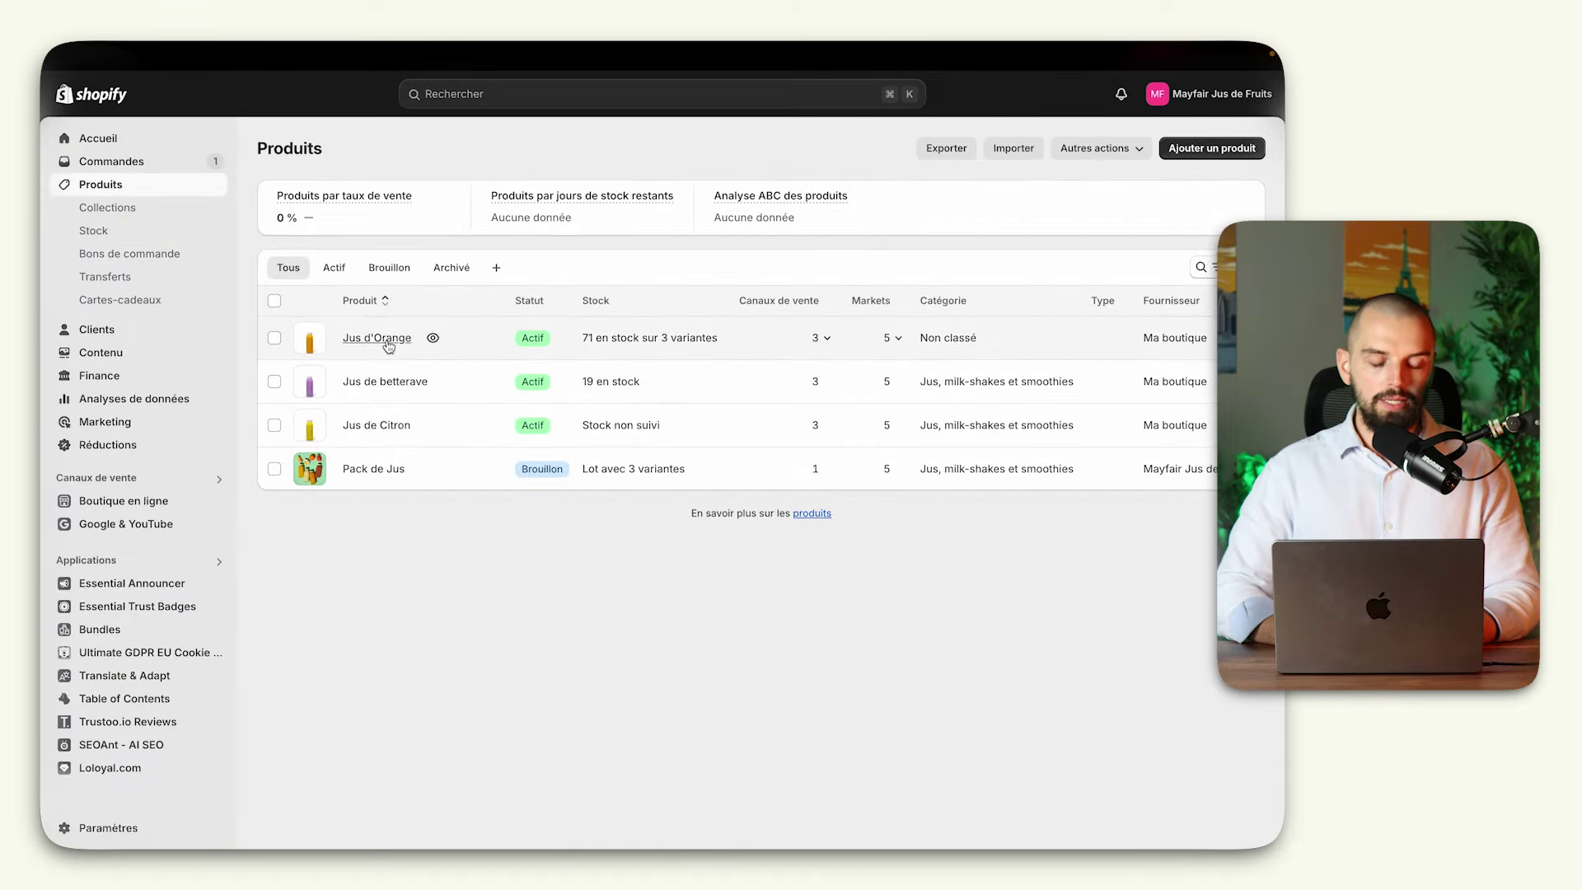
pyautogui.click(387, 341)
pyautogui.scroll(-2, 493, 469)
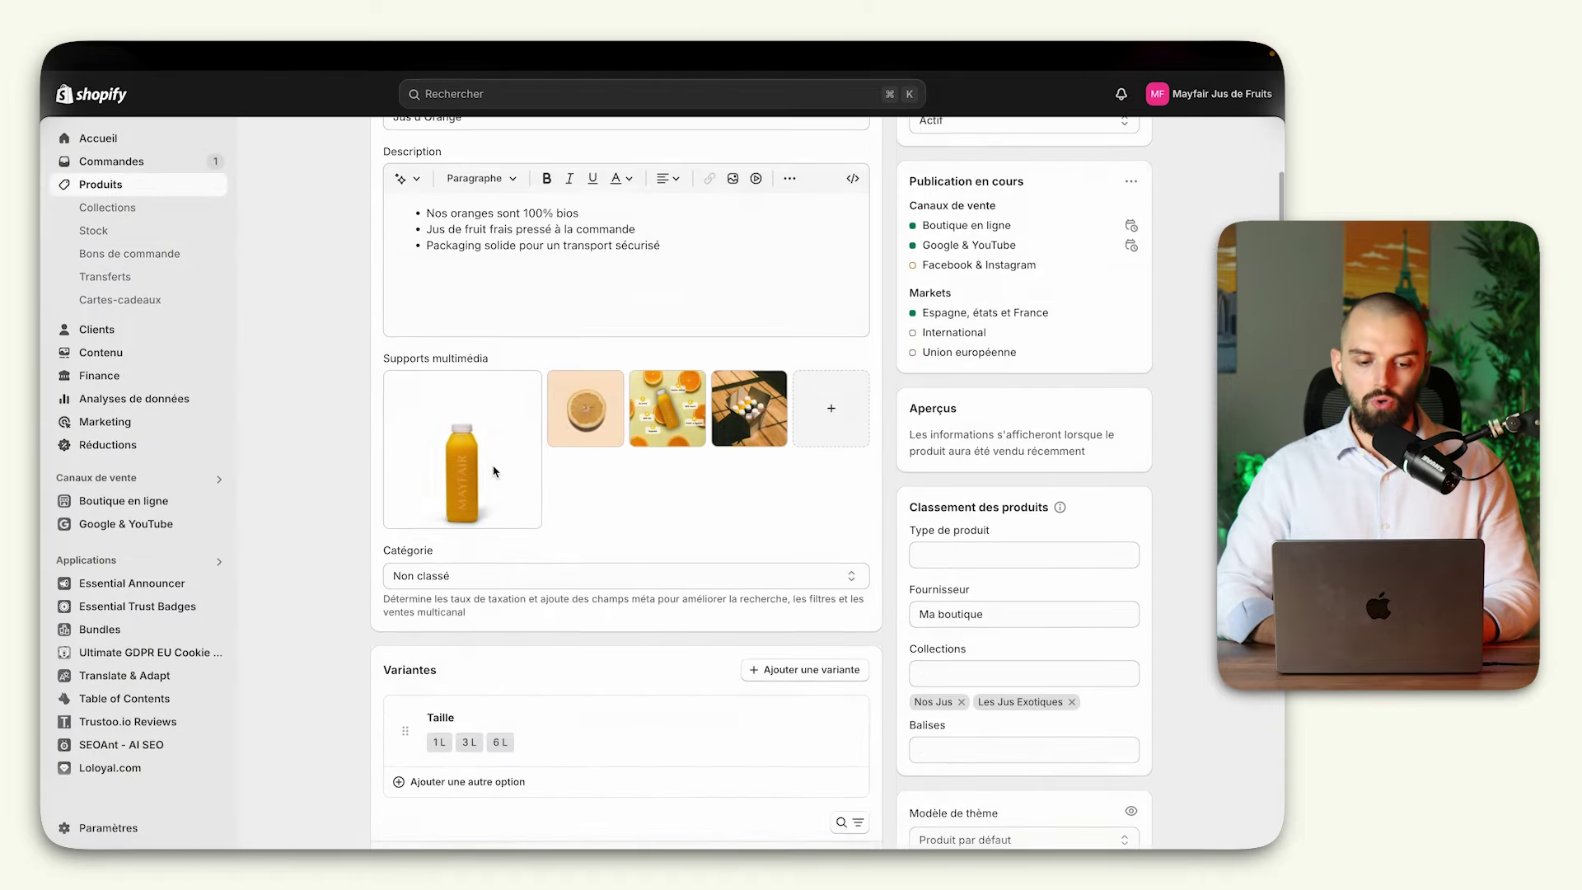
pyautogui.scroll(-8, 493, 471)
# Step: Set the Image metafield of Jus d'Orange to the existing file Jus_orange_2 and save the product
pyautogui.click(598, 512)
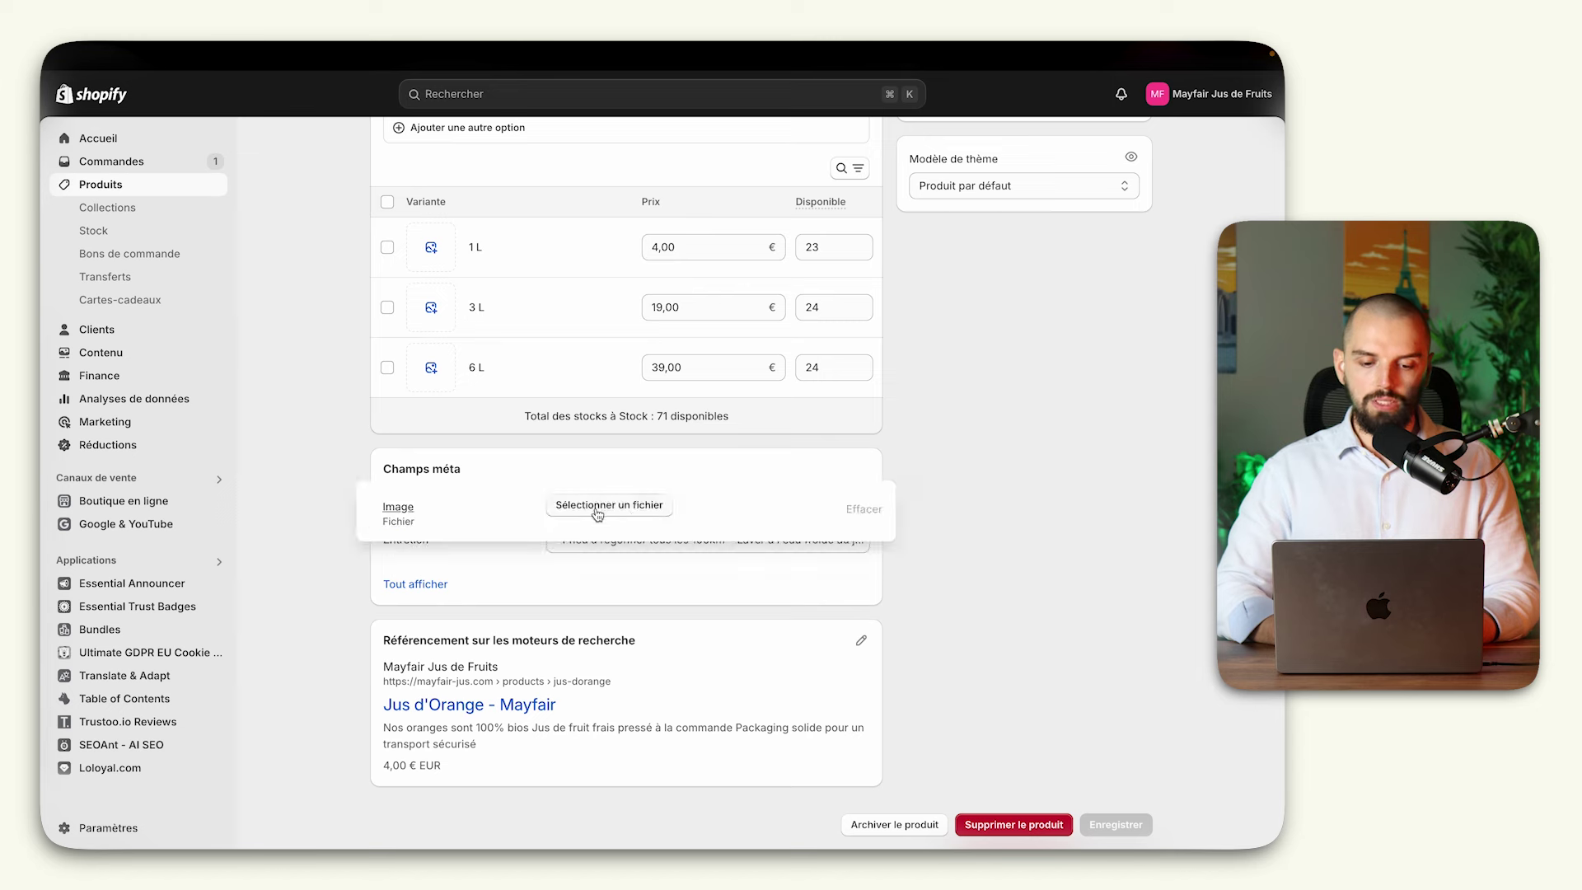
pyautogui.click(608, 506)
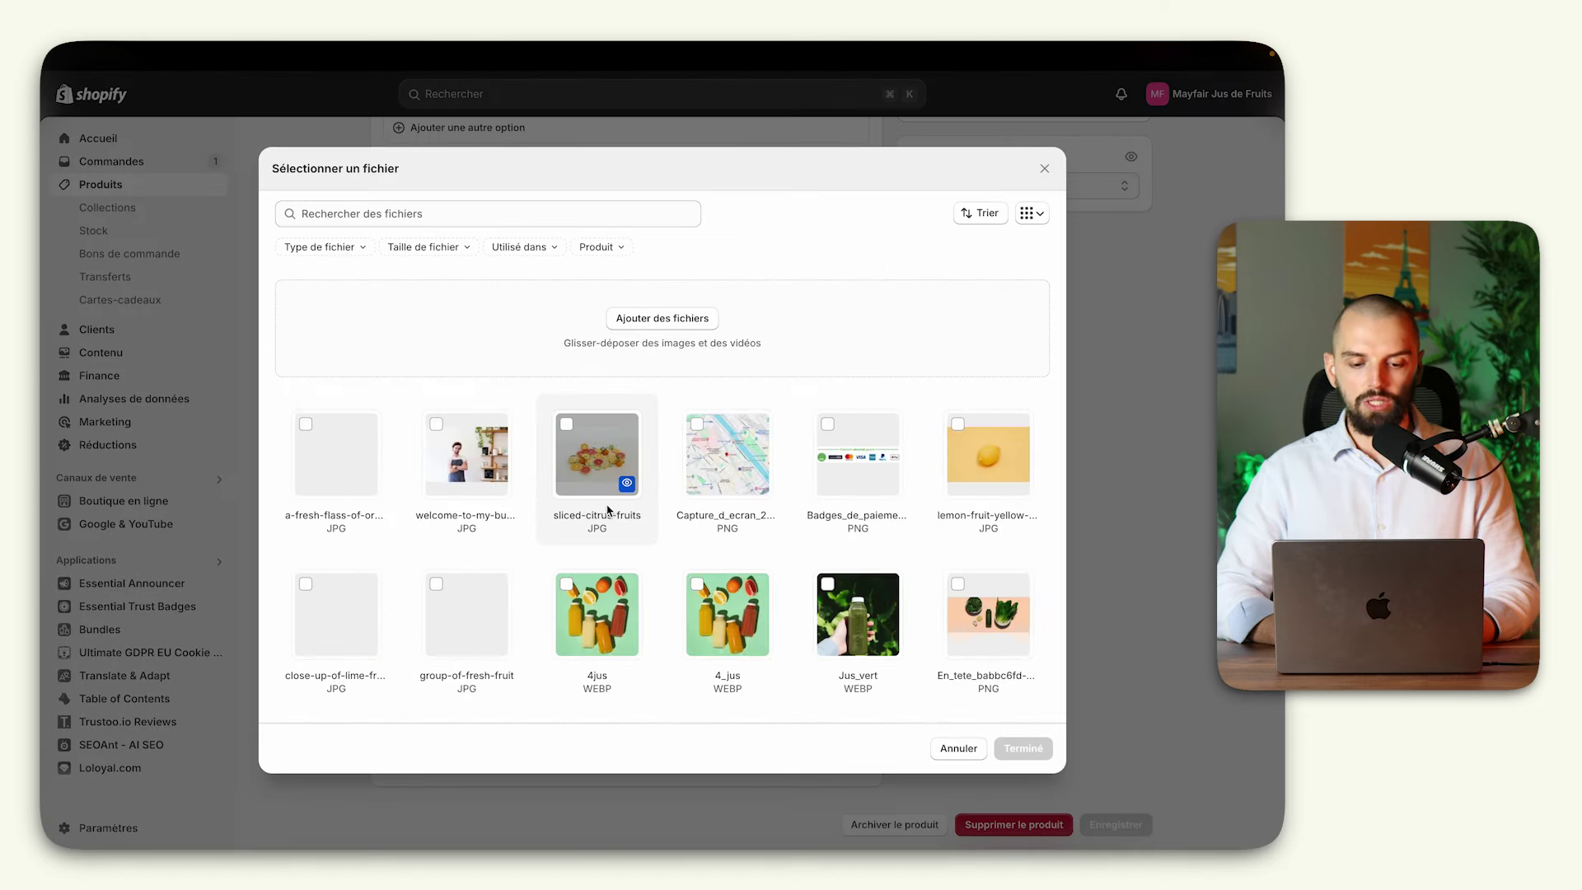
pyautogui.scroll(-1, 587, 457)
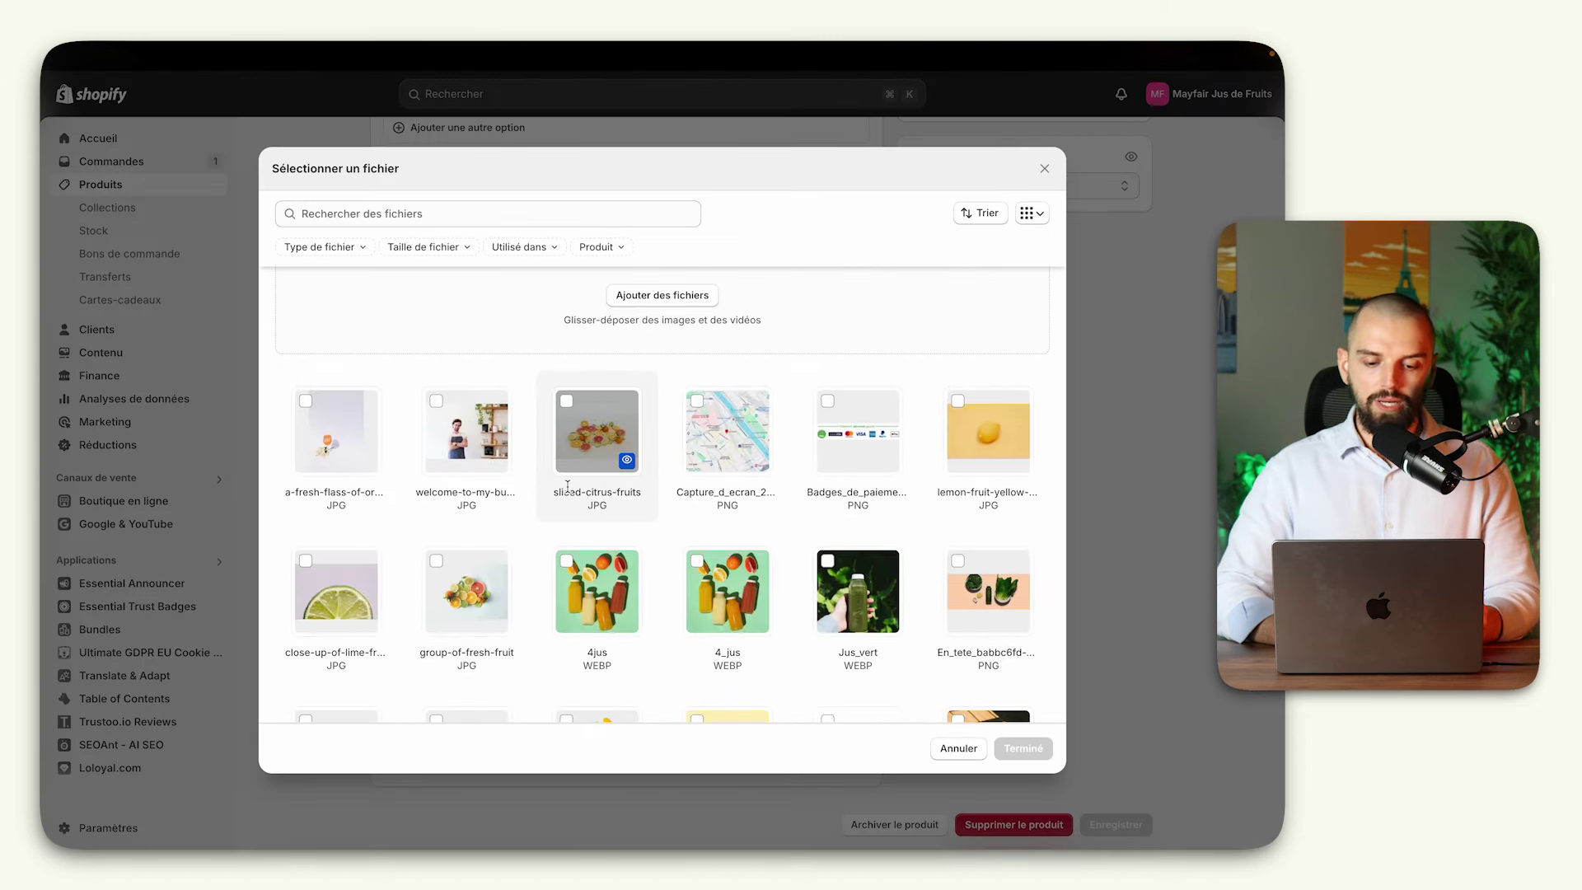
pyautogui.scroll(-10, 574, 488)
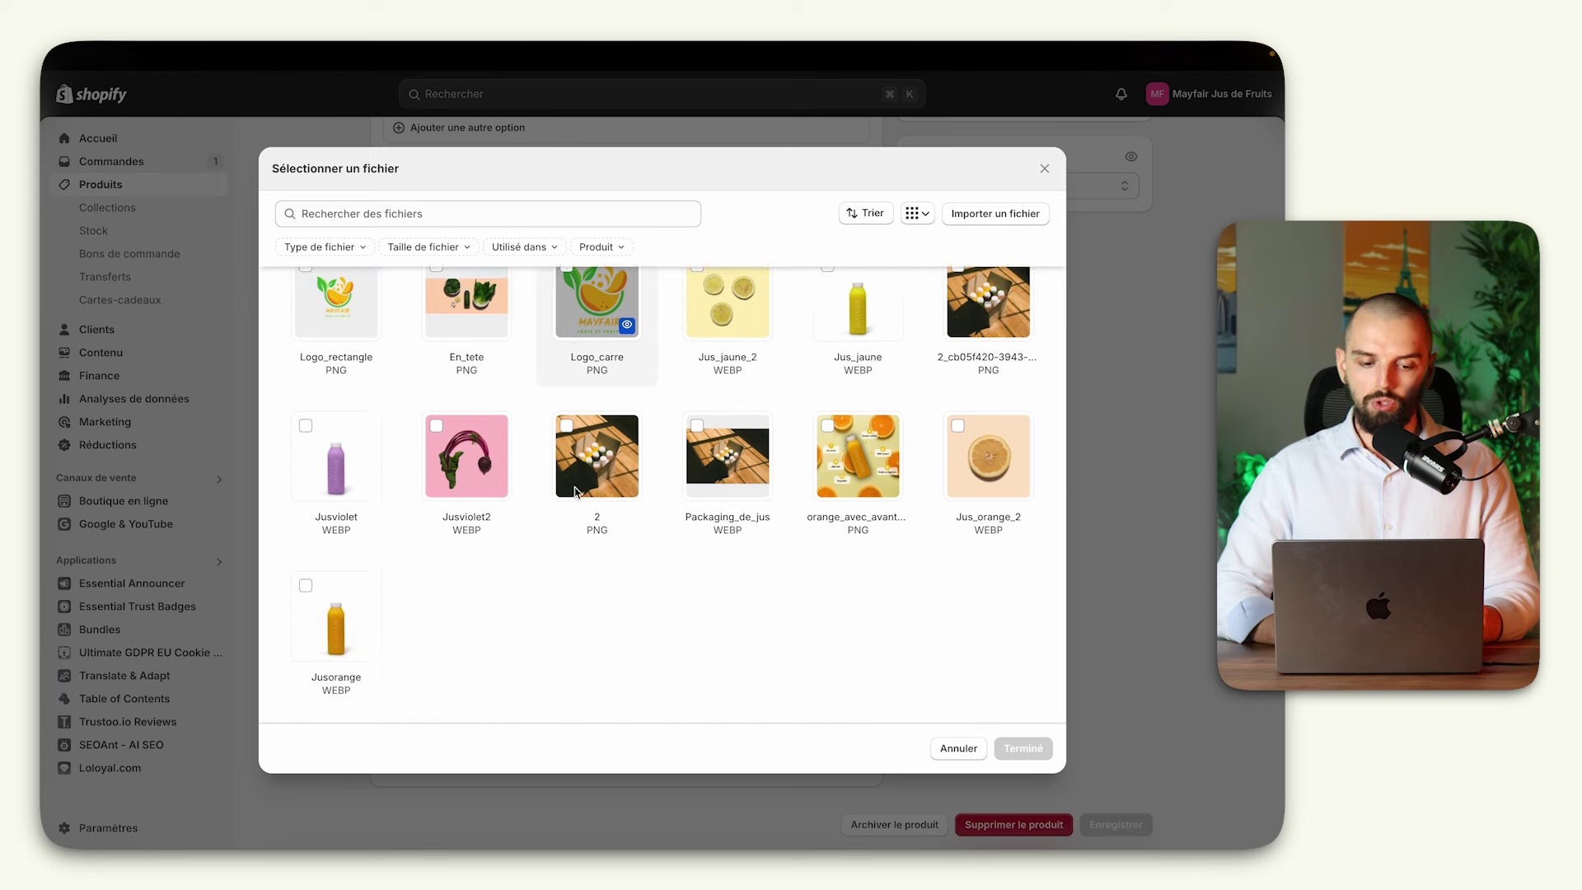
pyautogui.click(958, 425)
pyautogui.click(1023, 749)
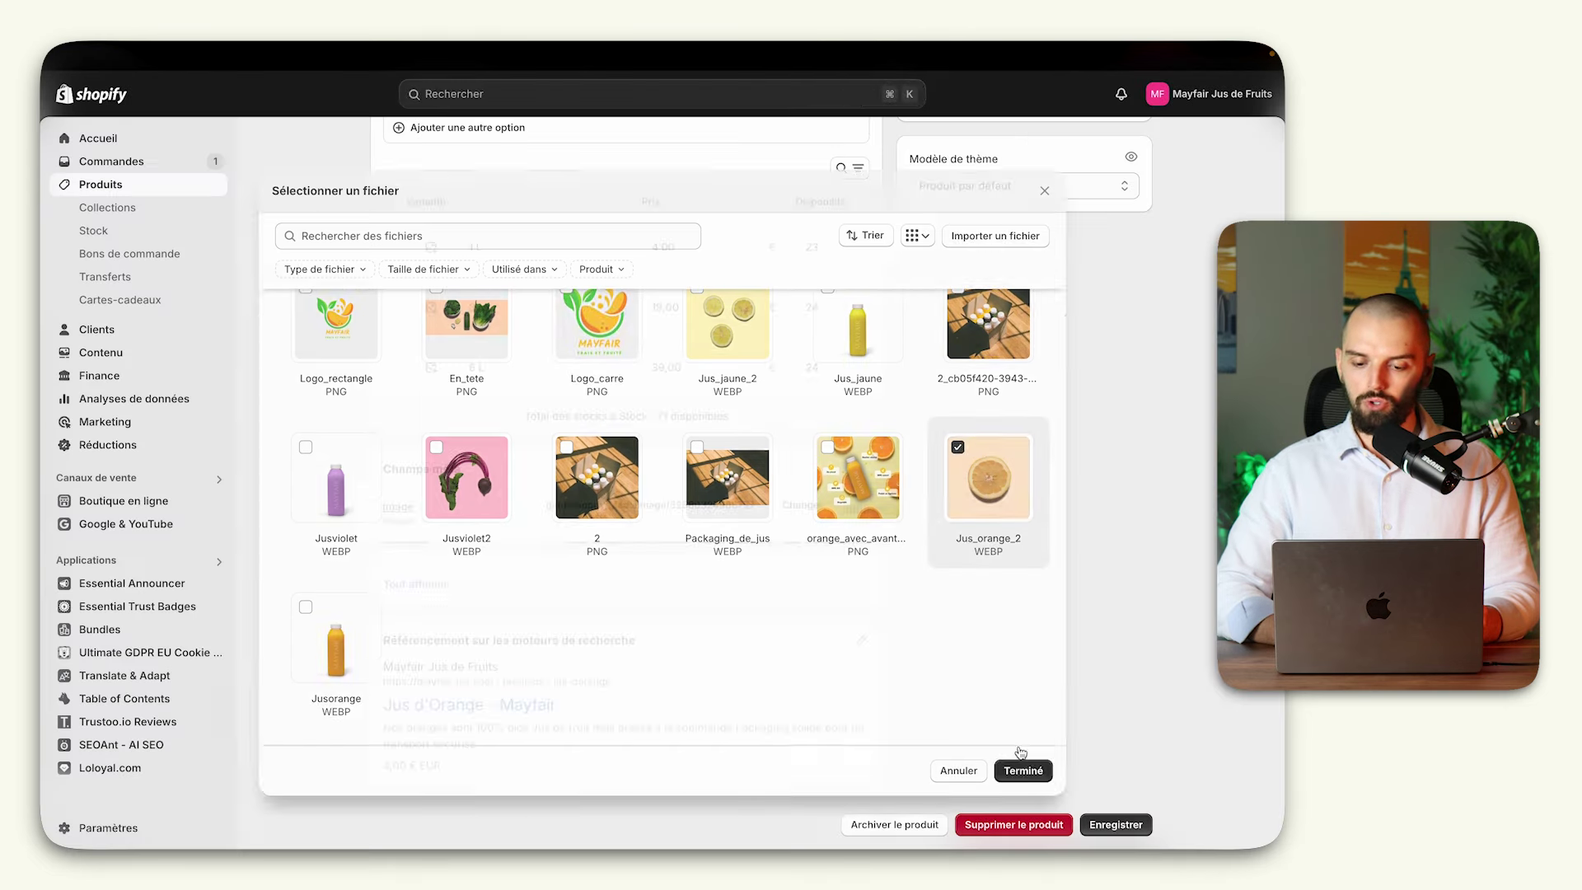
pyautogui.press('super+s')
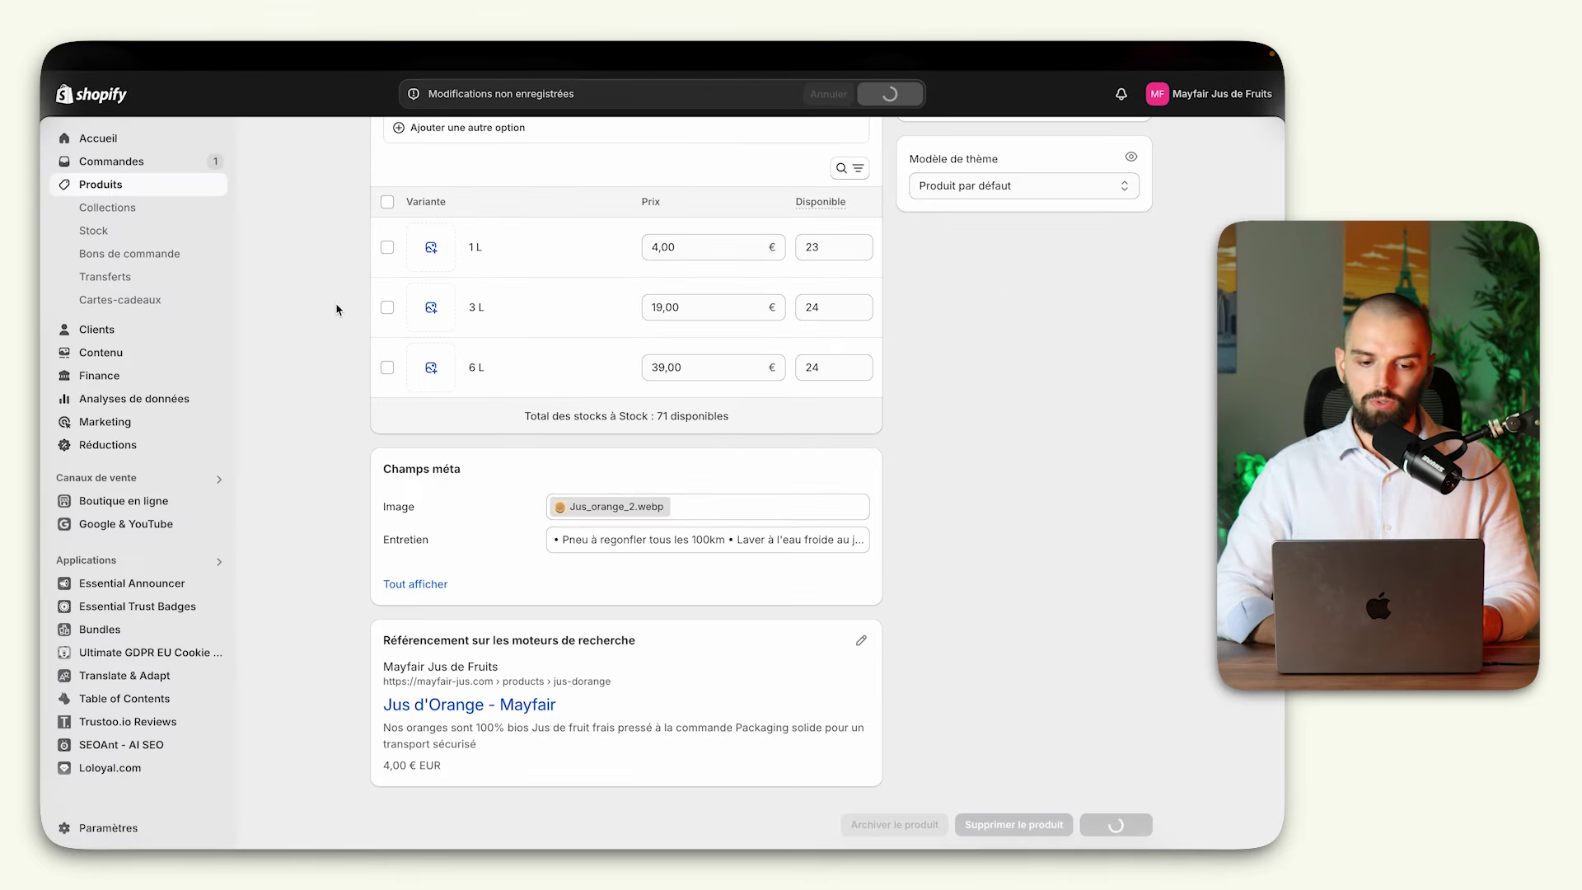
# Step: Open the Jus de Citron product from the product list at its metafields section
pyautogui.click(180, 185)
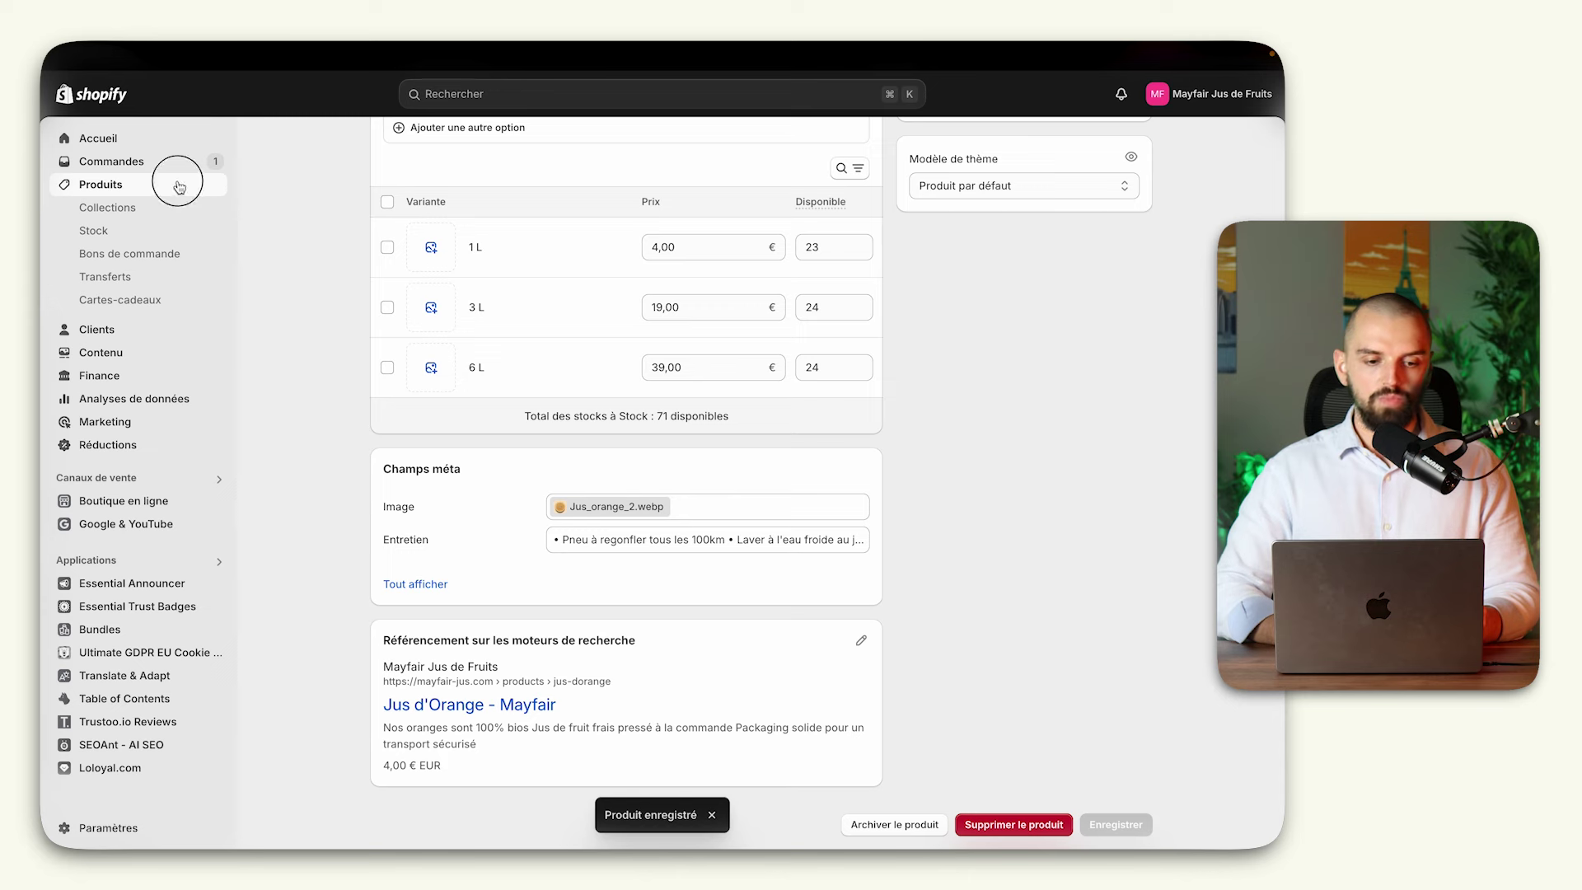
pyautogui.click(370, 428)
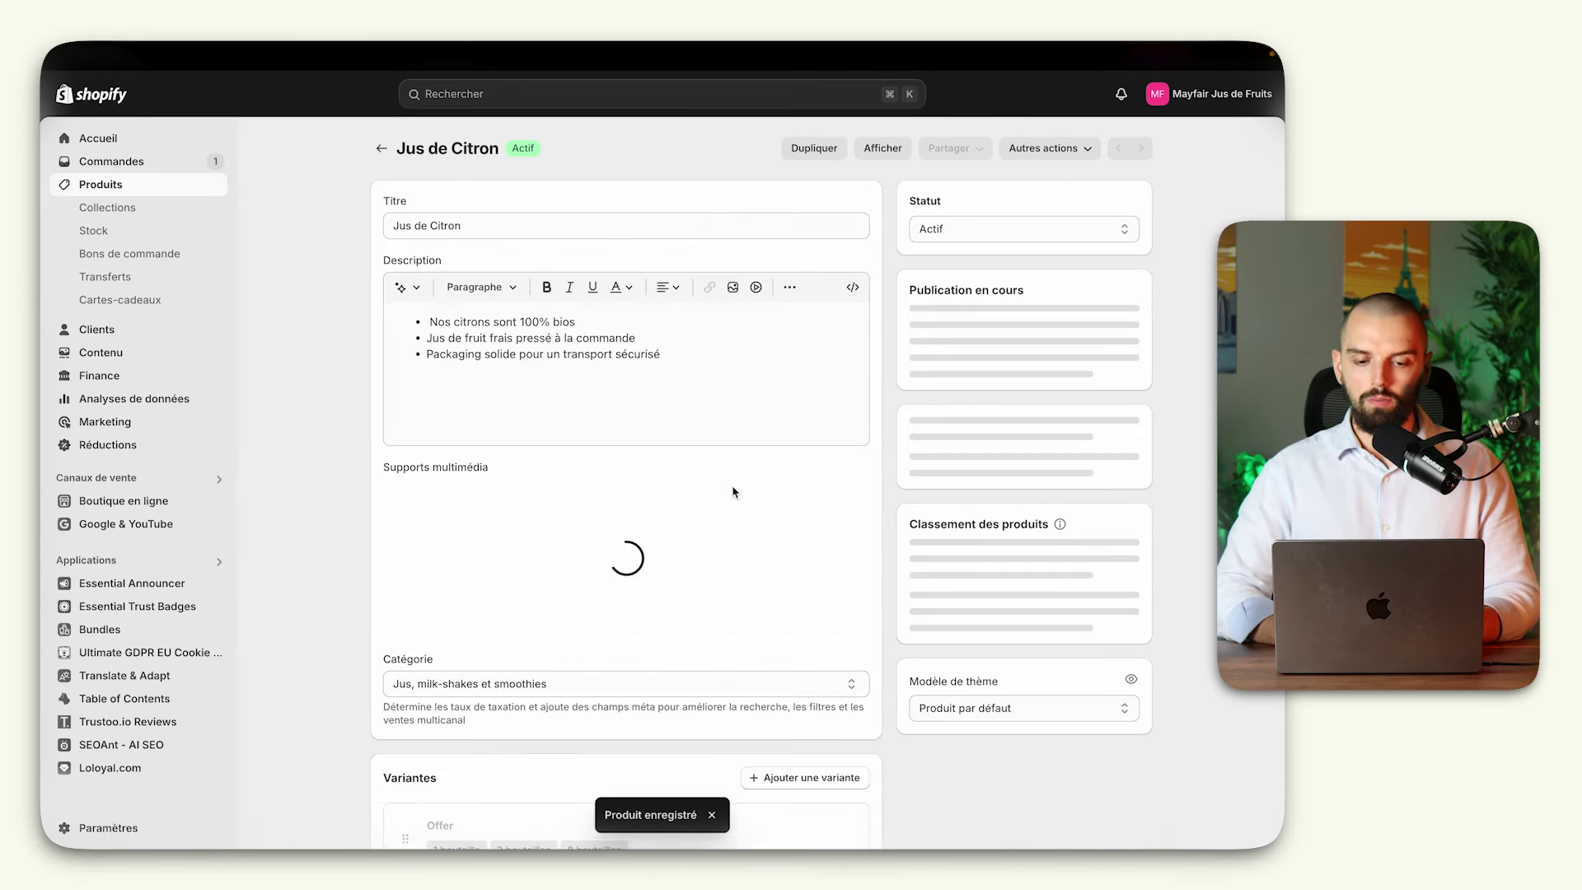
pyautogui.scroll(-10, 733, 486)
pyautogui.scroll(-2, 732, 486)
# Step: Set the Image metafield of Jus de Citron to the existing lemon-fruit-yellow JPG file and save the product
pyautogui.click(601, 509)
pyautogui.click(629, 509)
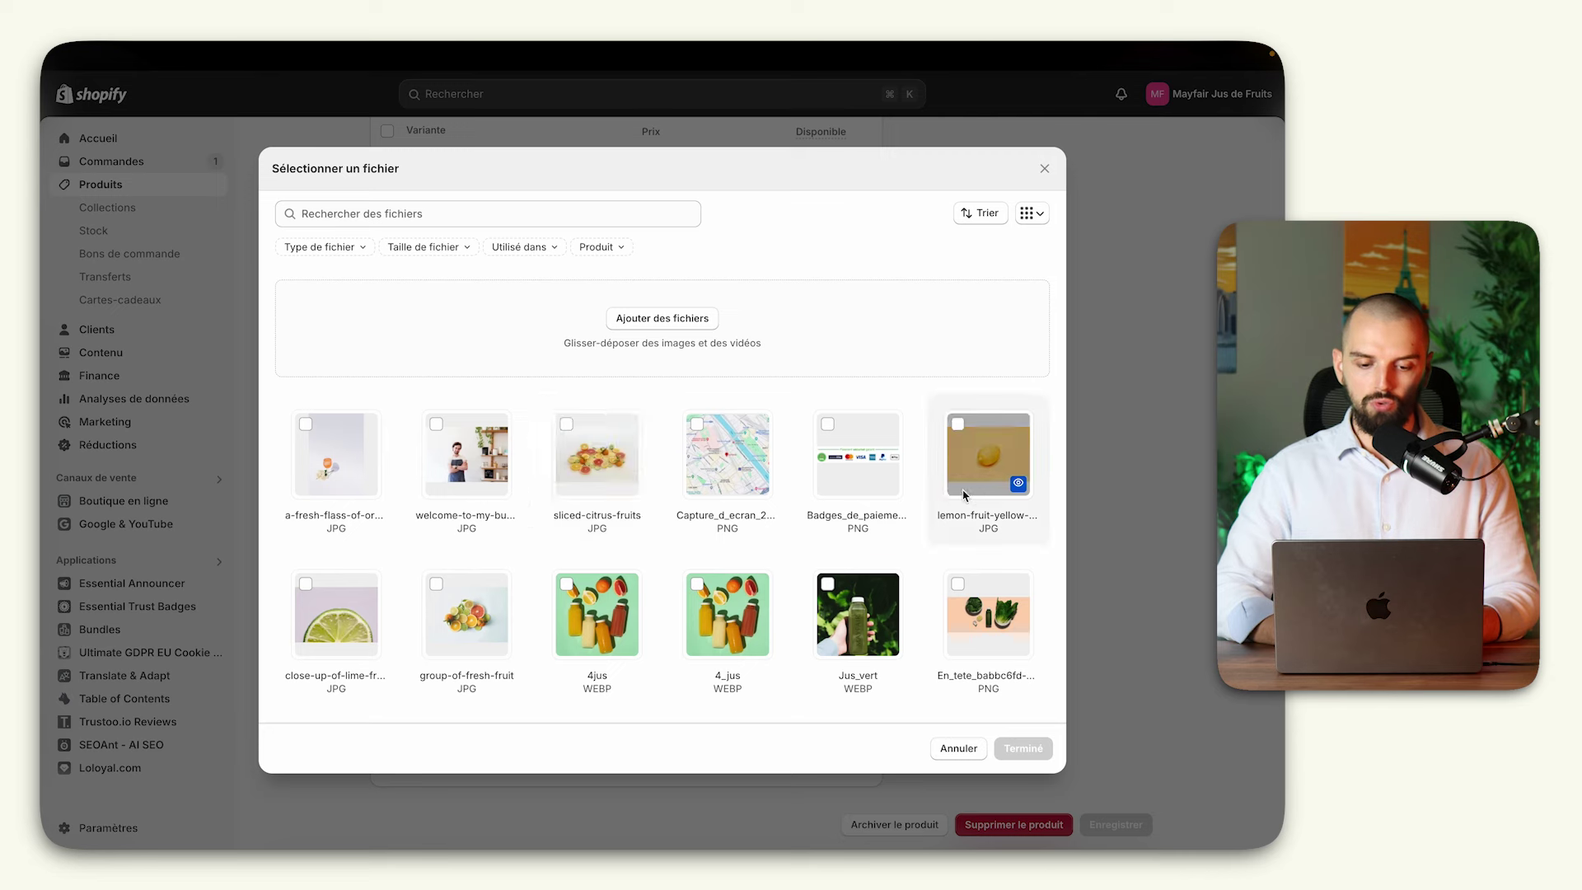
pyautogui.click(960, 426)
pyautogui.click(1024, 748)
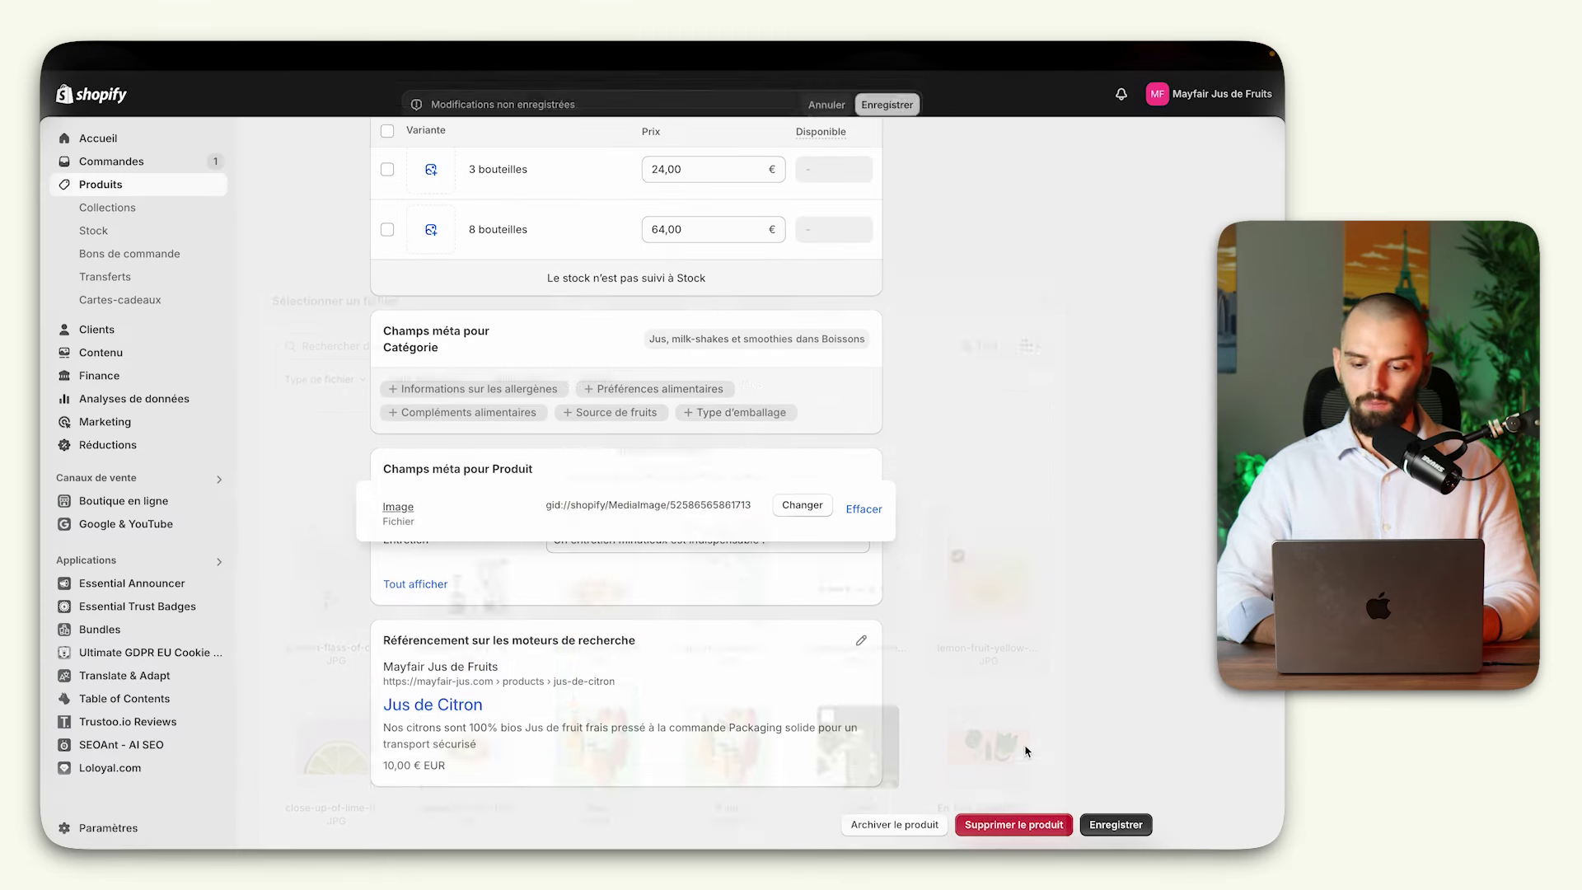
pyautogui.click(904, 103)
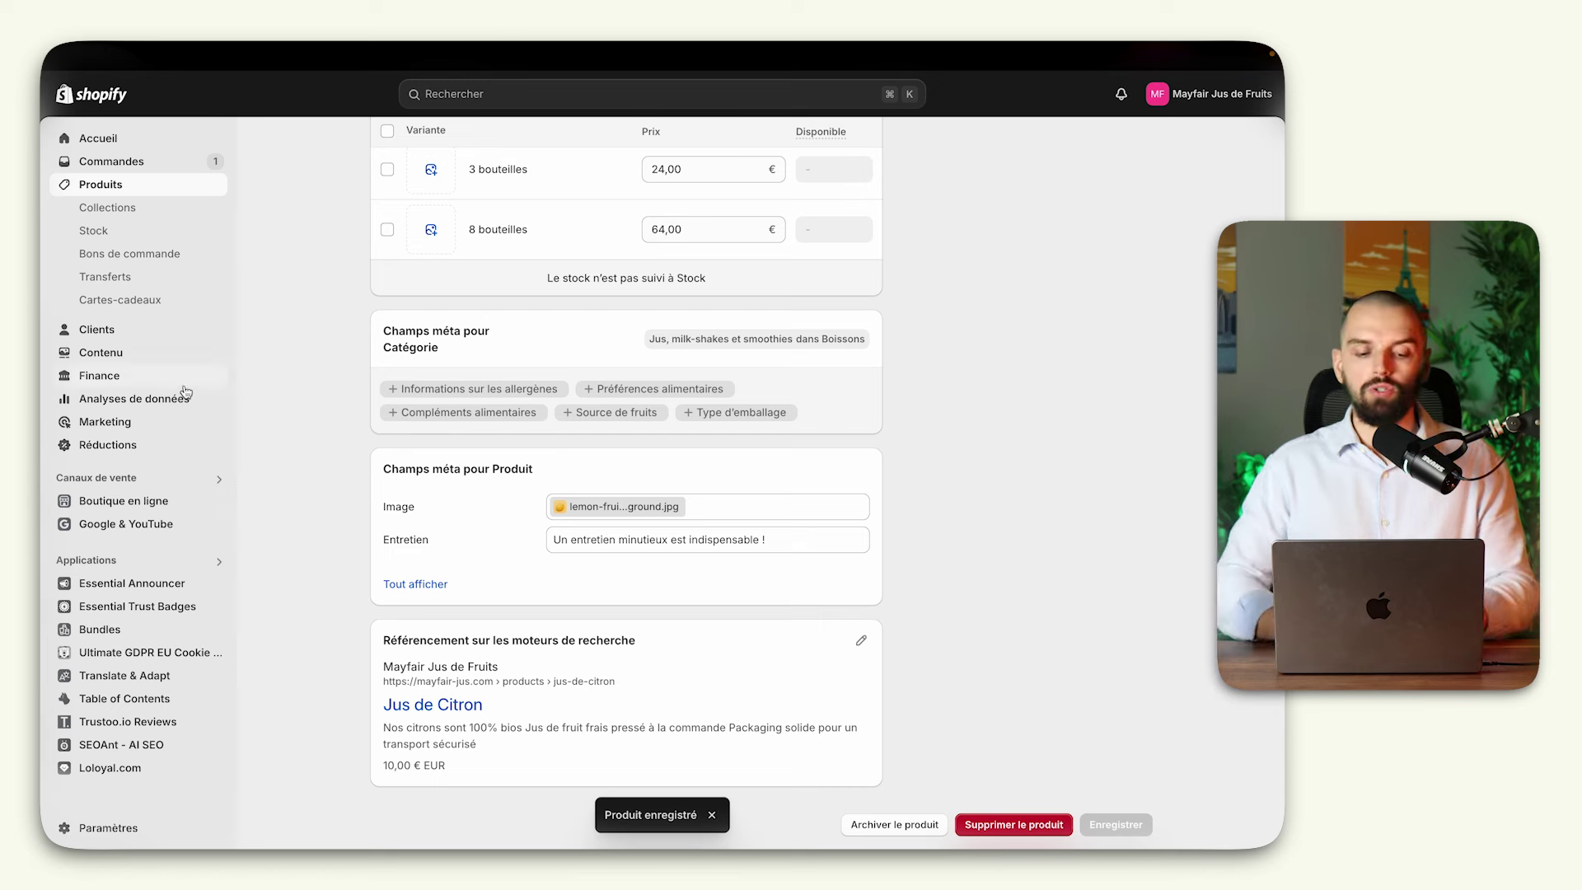
# Step: Switch to the theme editor and add an "Image avec texte" section at the end of the default product template
pyautogui.click(113, 489)
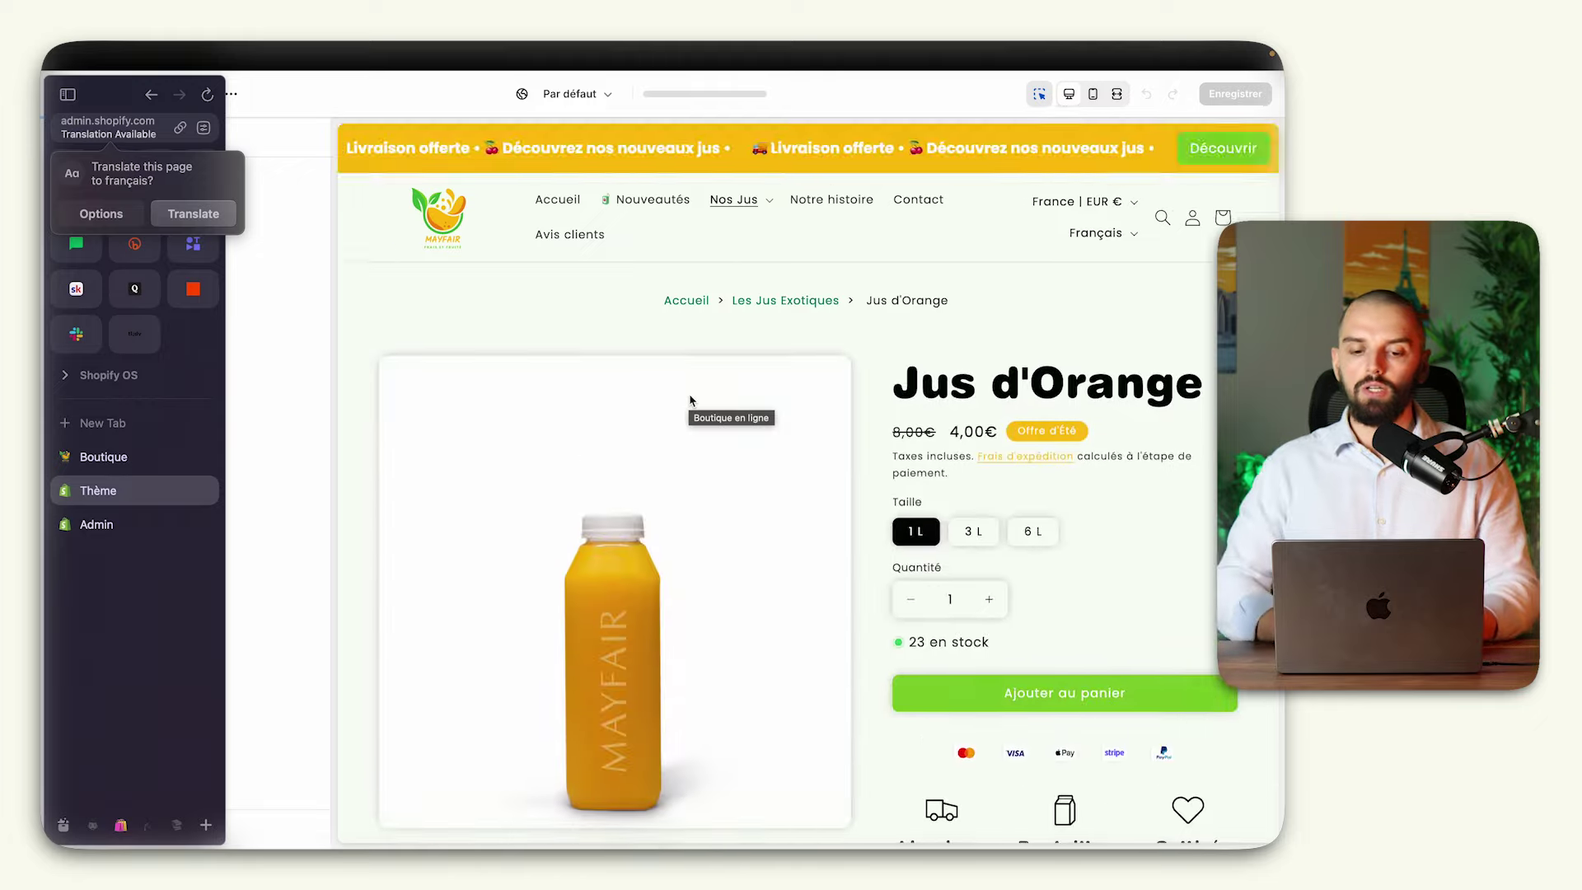
pyautogui.click(690, 401)
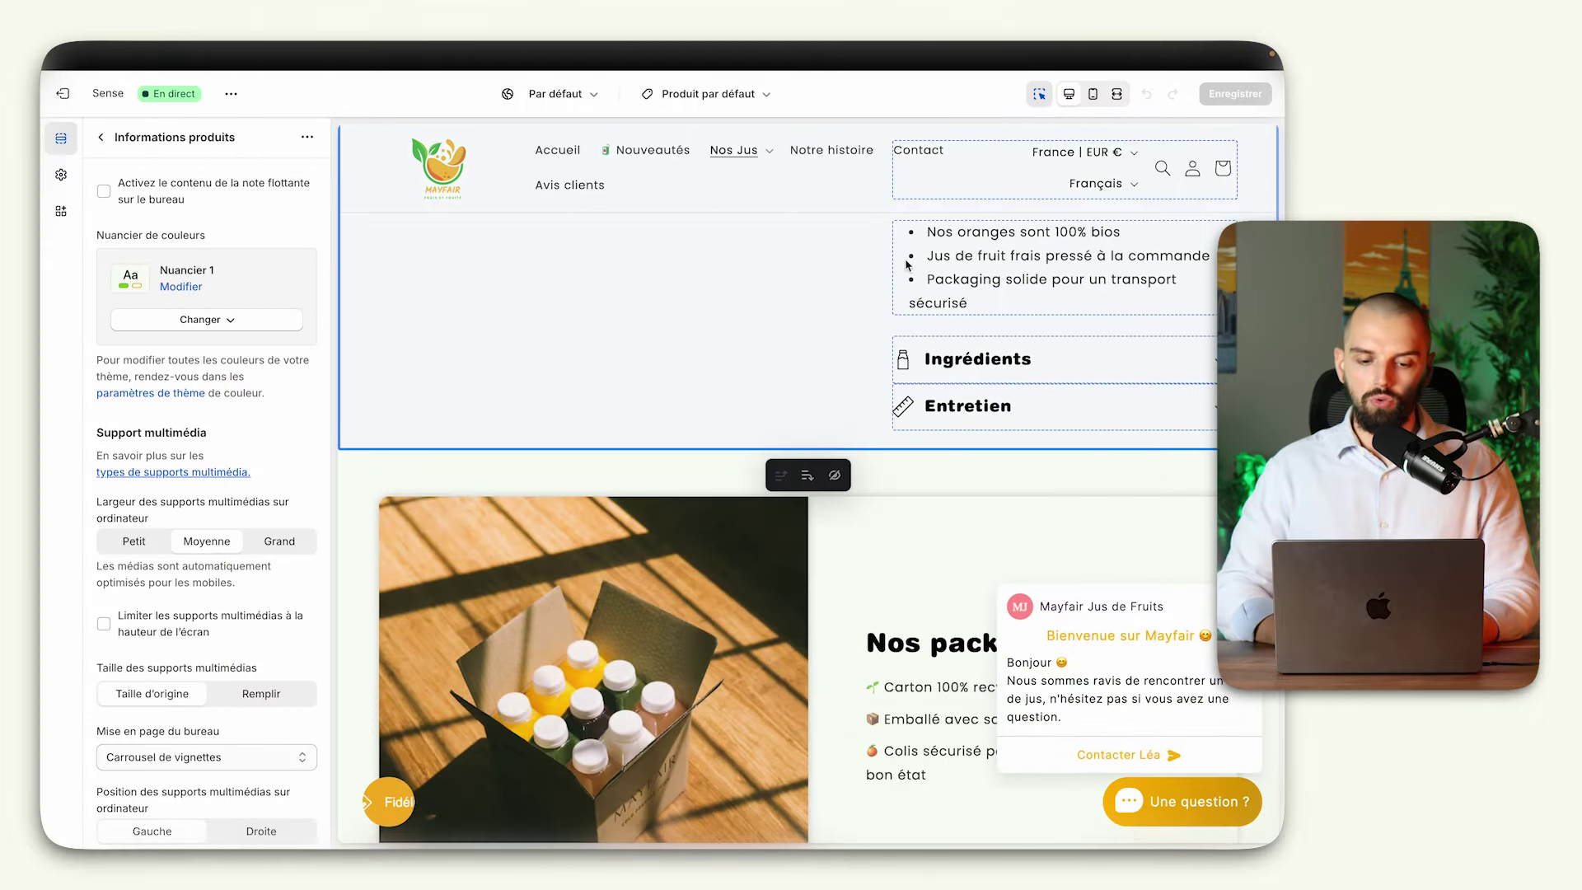
pyautogui.click(101, 137)
pyautogui.scroll(-8, 195, 566)
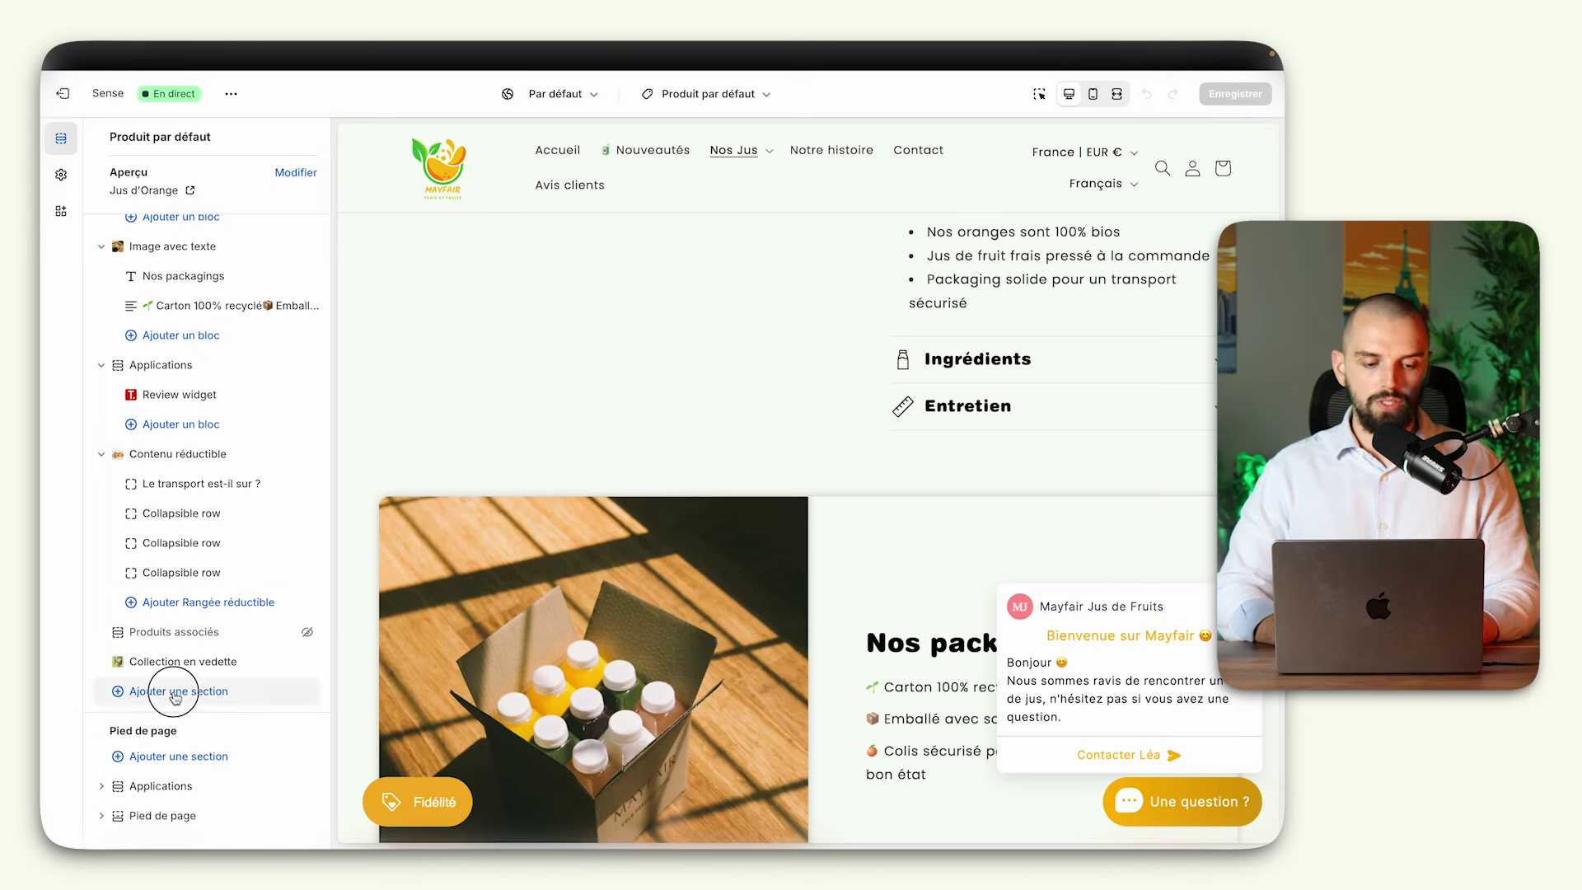
pyautogui.click(175, 696)
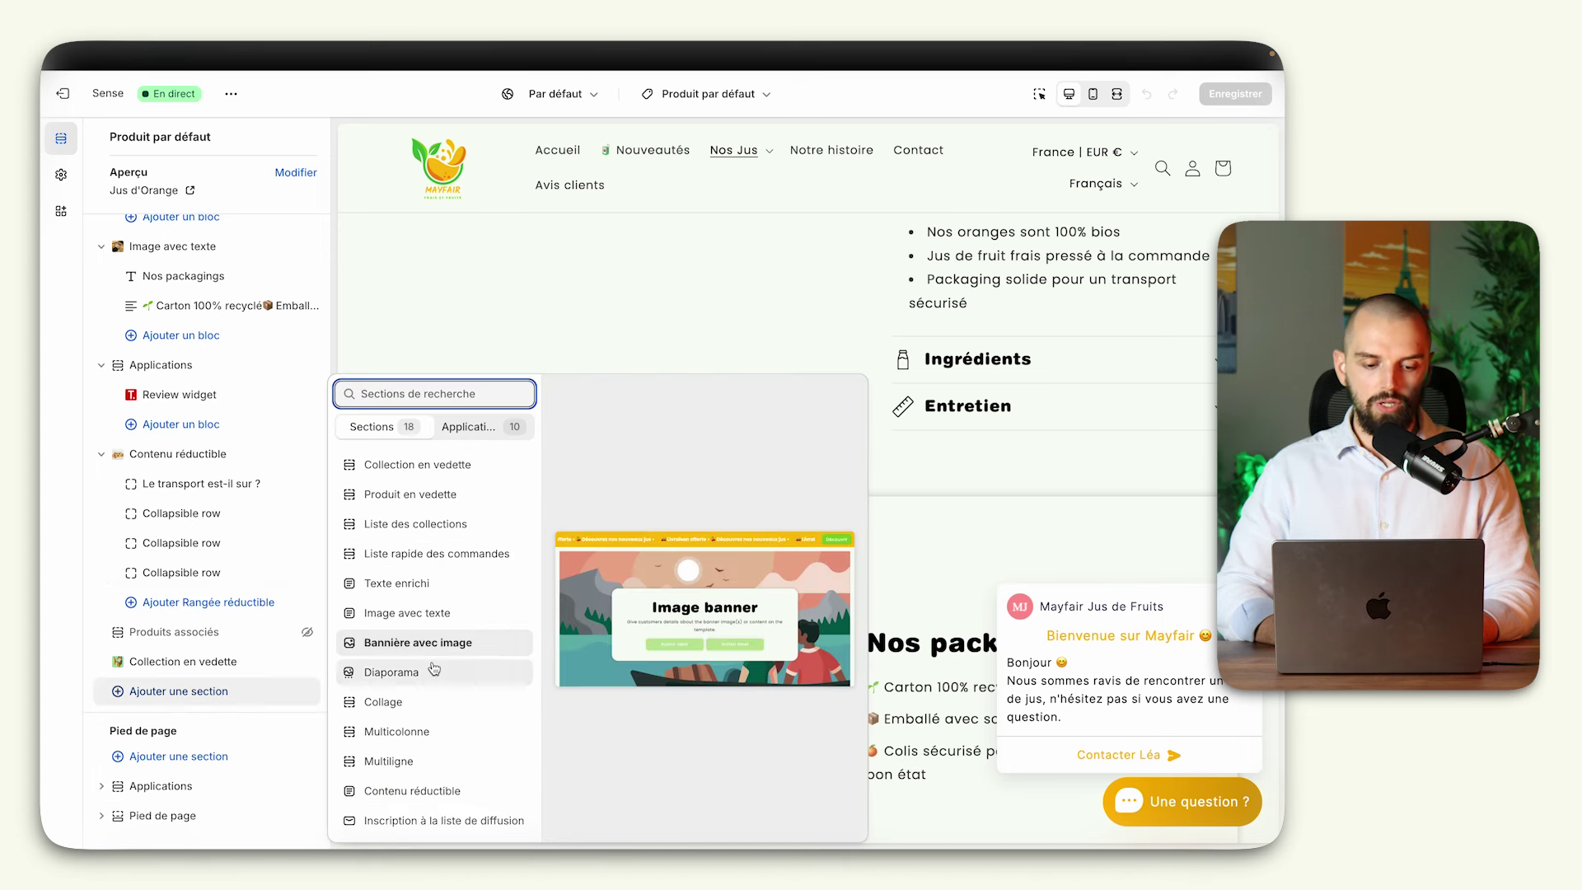
pyautogui.click(429, 620)
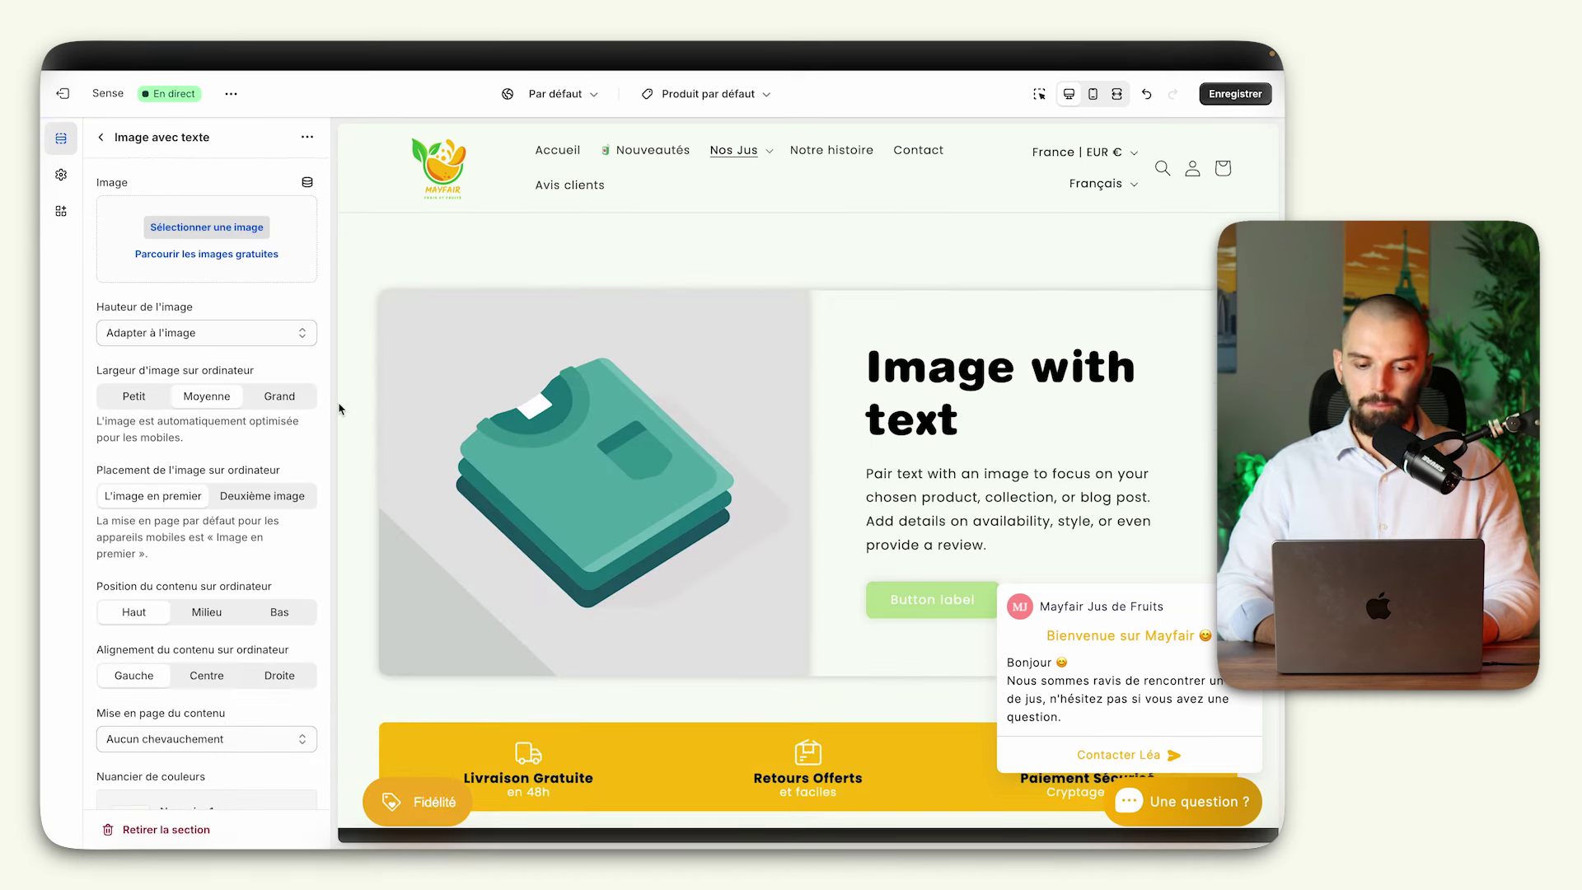
# Step: Connect the new section's image to the product metafield "Image" and look through the section's other settings
pyautogui.click(307, 185)
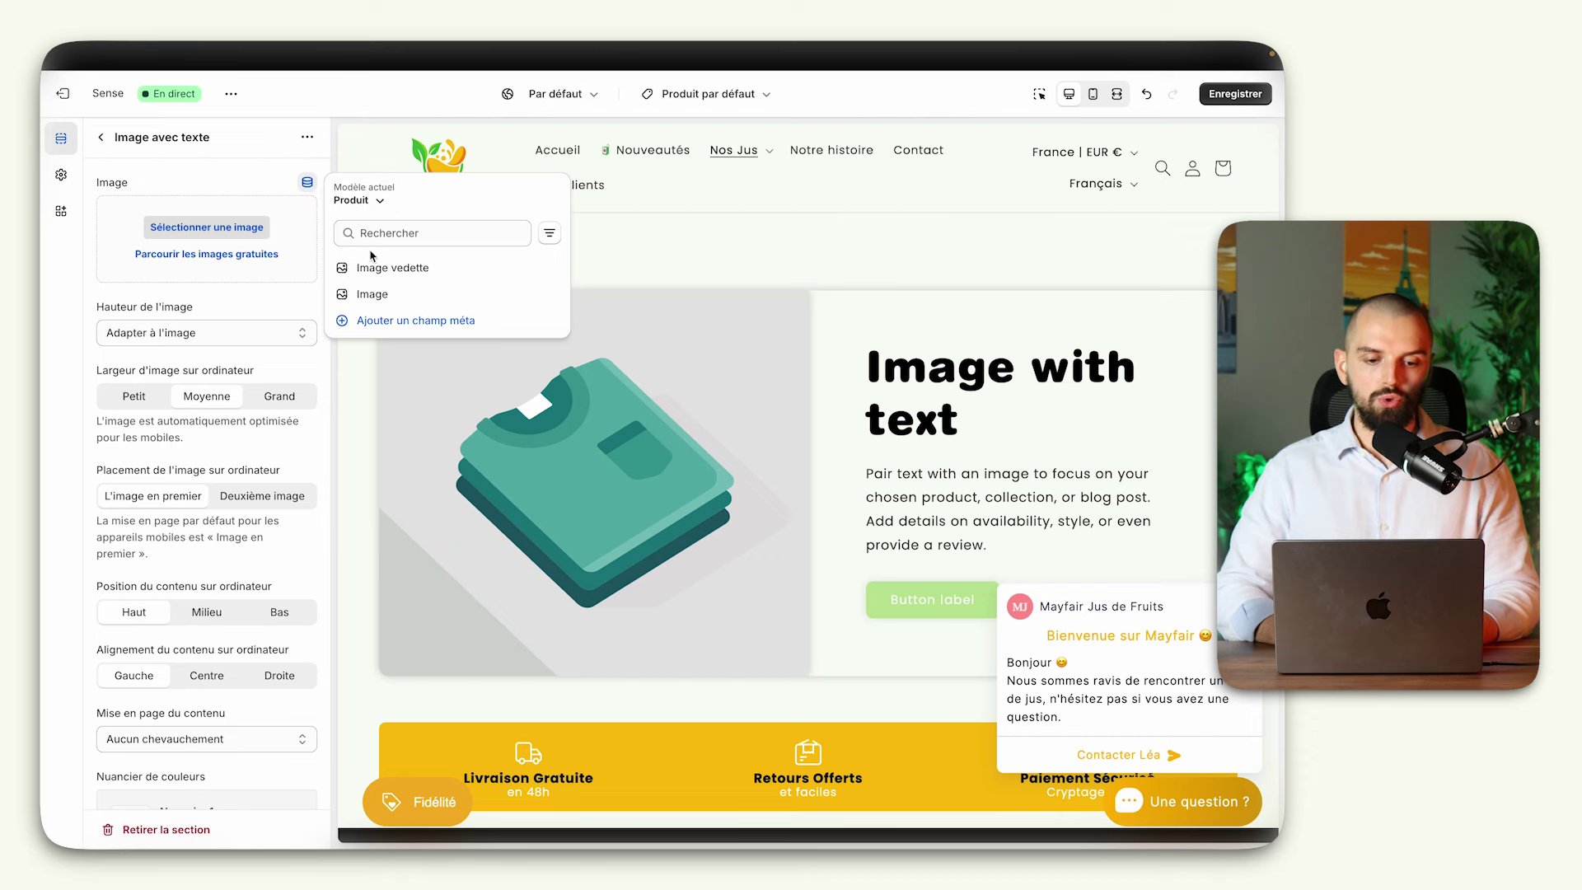
pyautogui.click(397, 299)
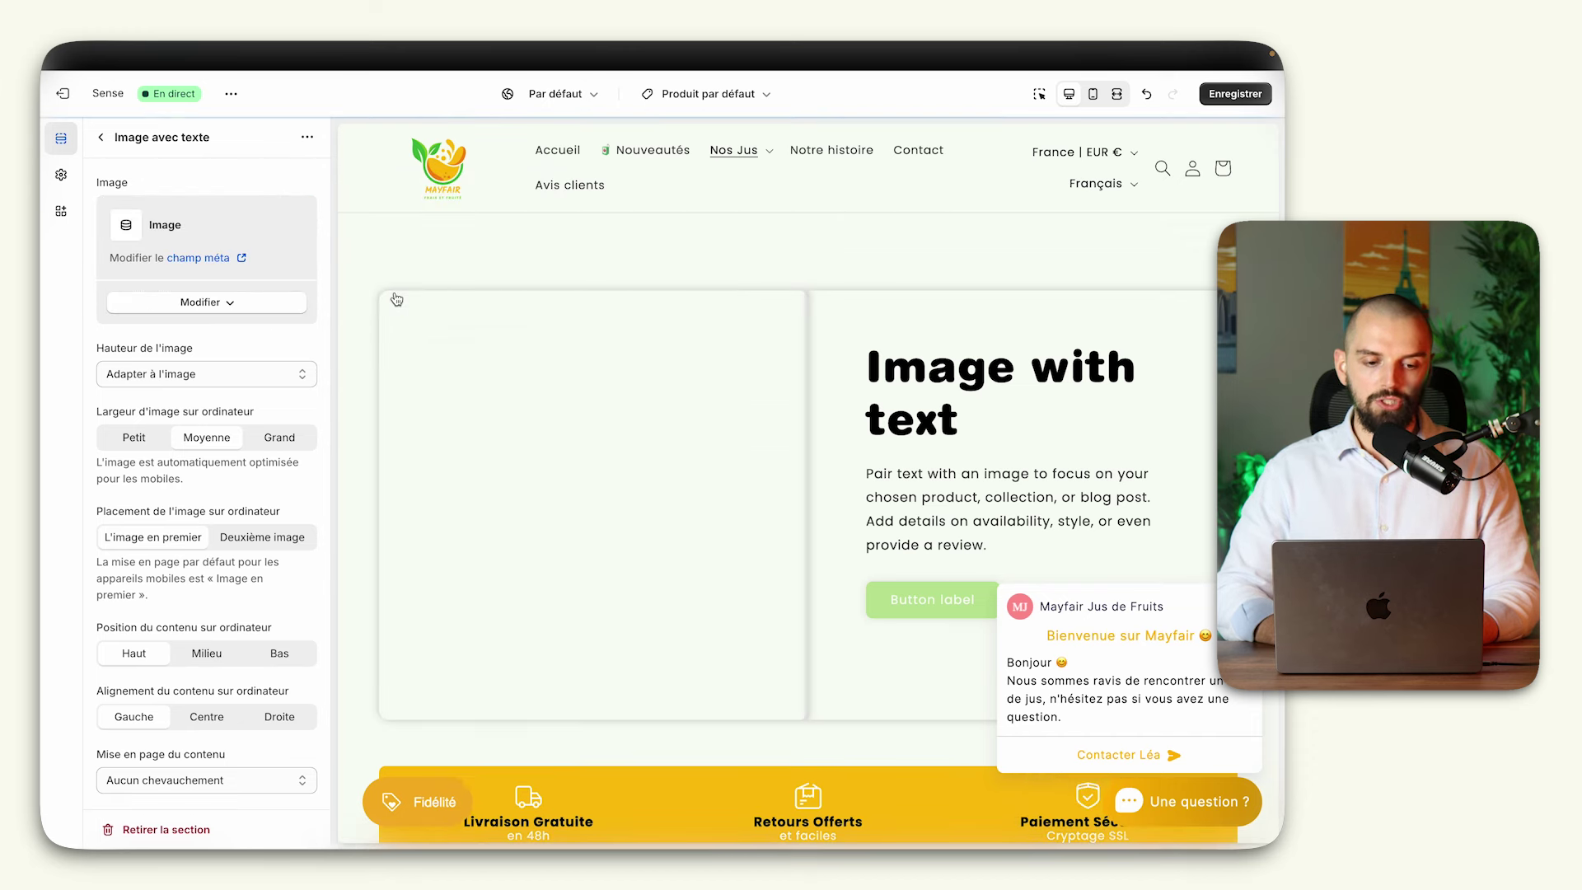
pyautogui.scroll(5, 665, 399)
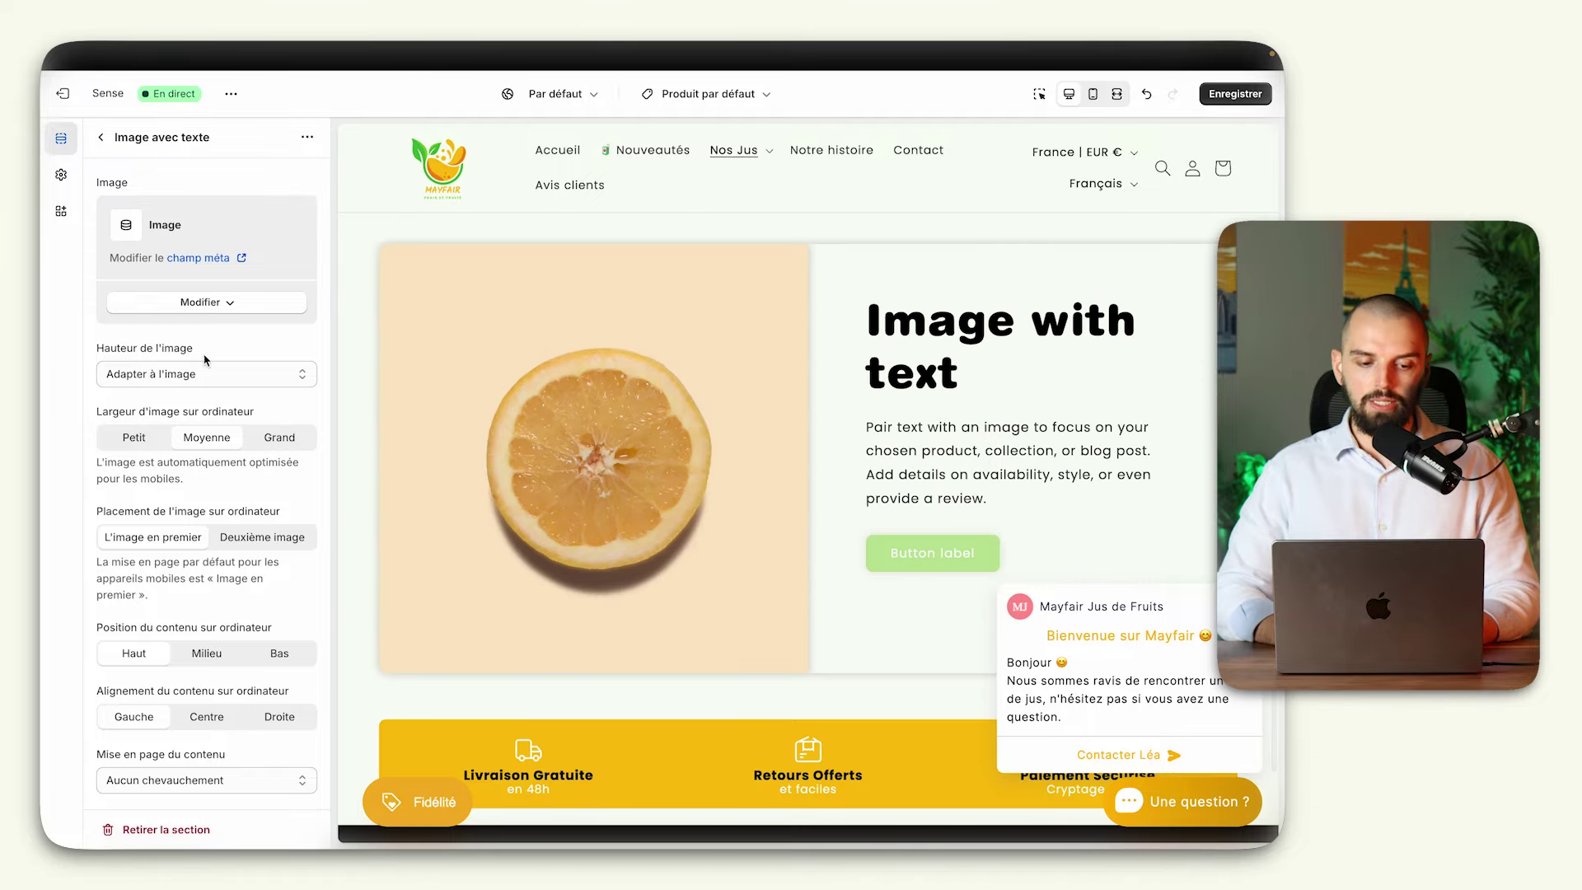
pyautogui.scroll(-6, 221, 542)
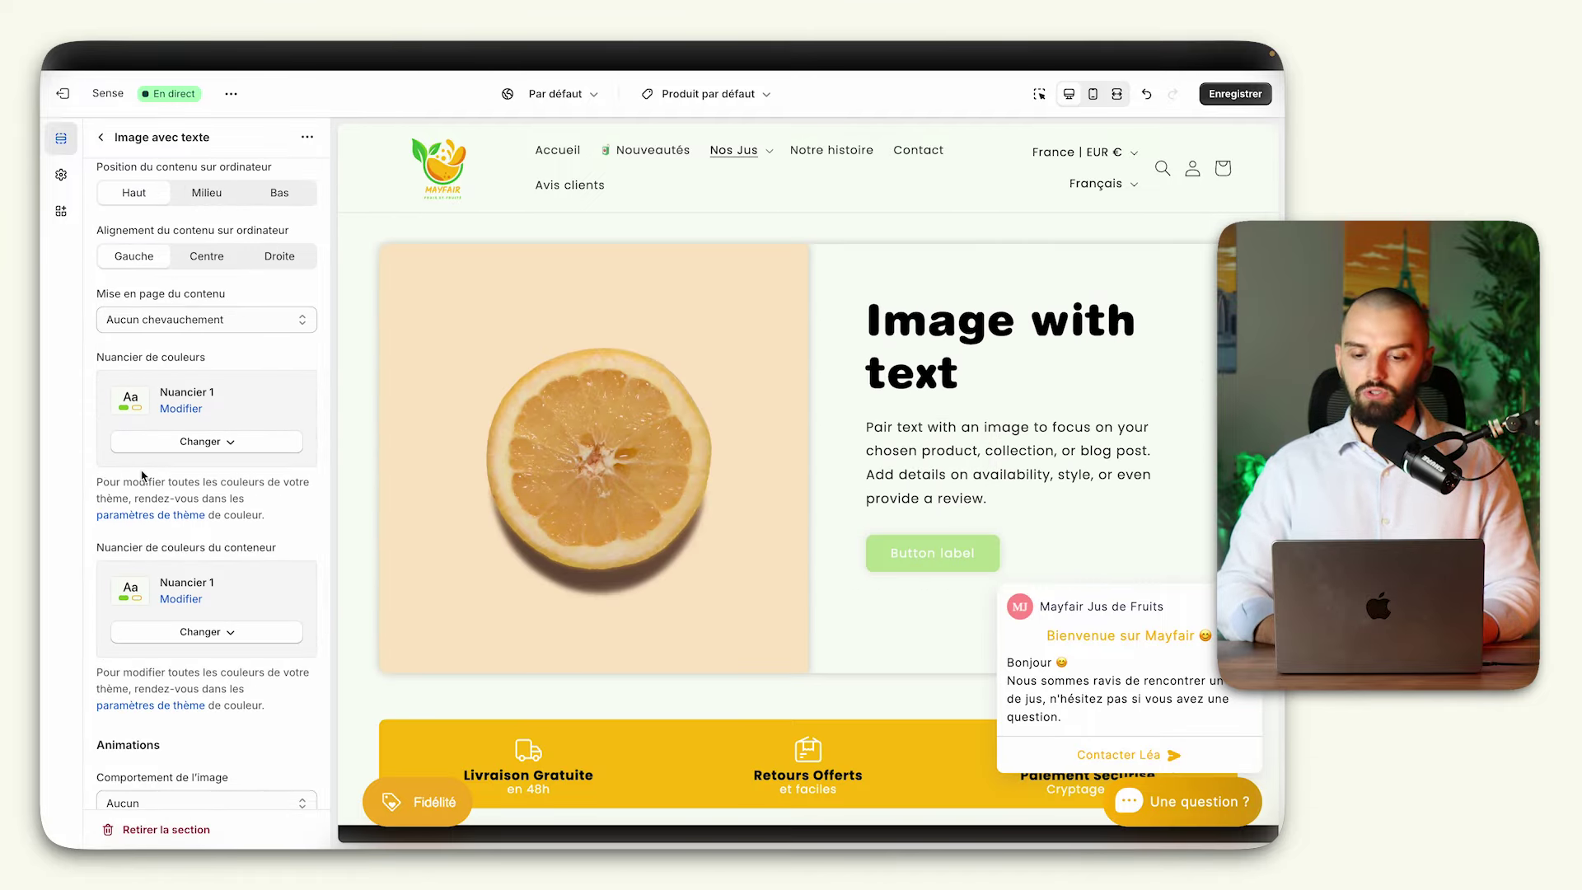
pyautogui.scroll(-5, 186, 484)
pyautogui.scroll(10, 185, 484)
pyautogui.scroll(-4, 206, 453)
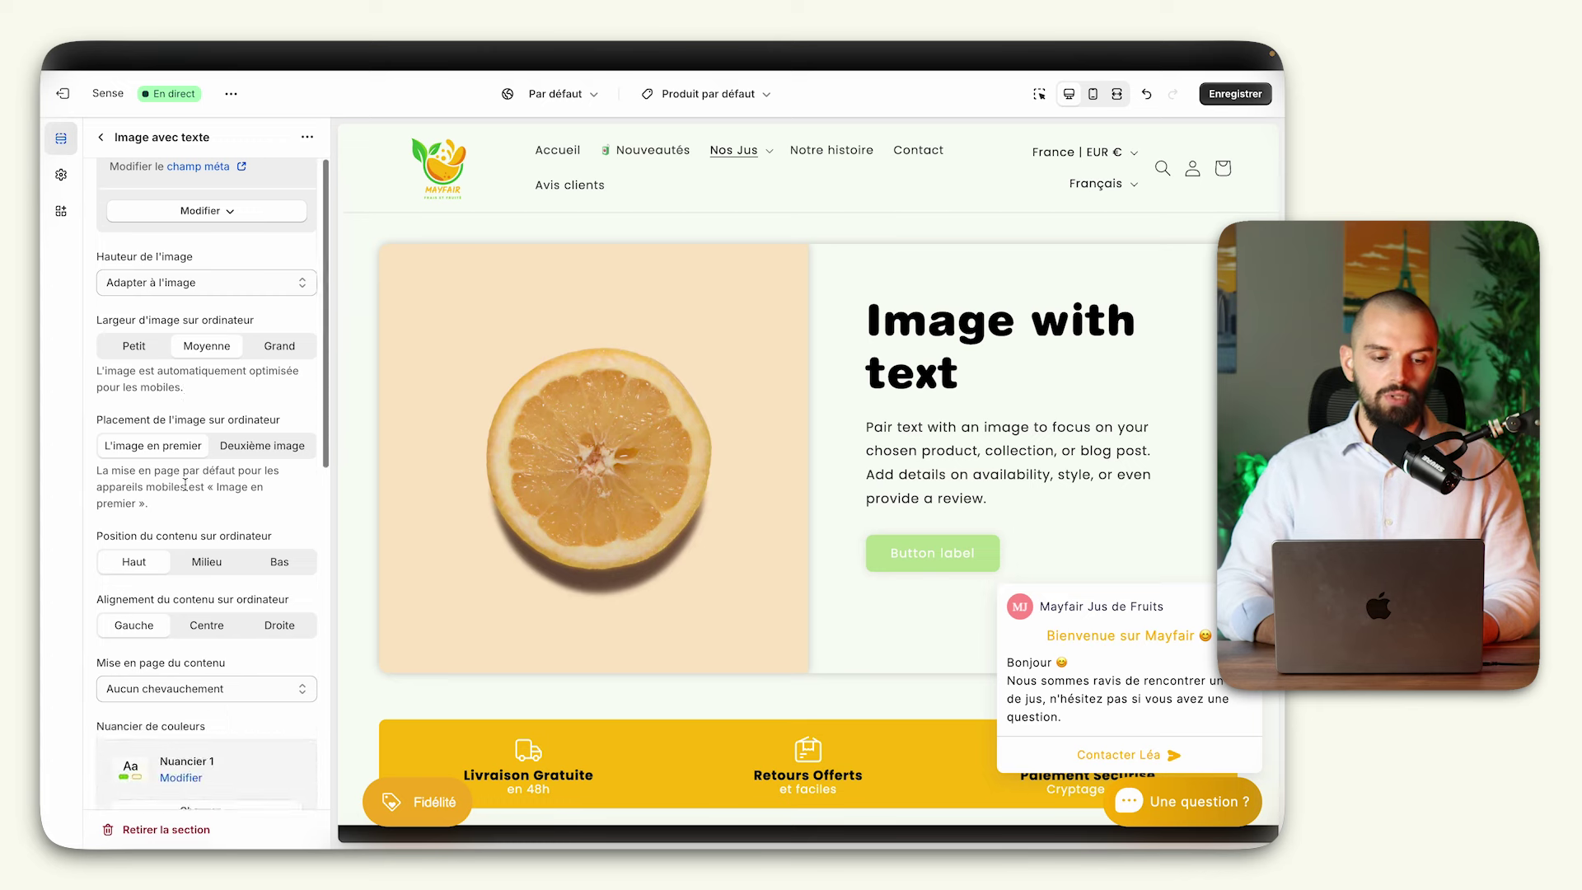
# Step: Turn on the preview inspector and start adding a new metafield as dynamic source for the section's "Image with text" title block
pyautogui.click(1039, 93)
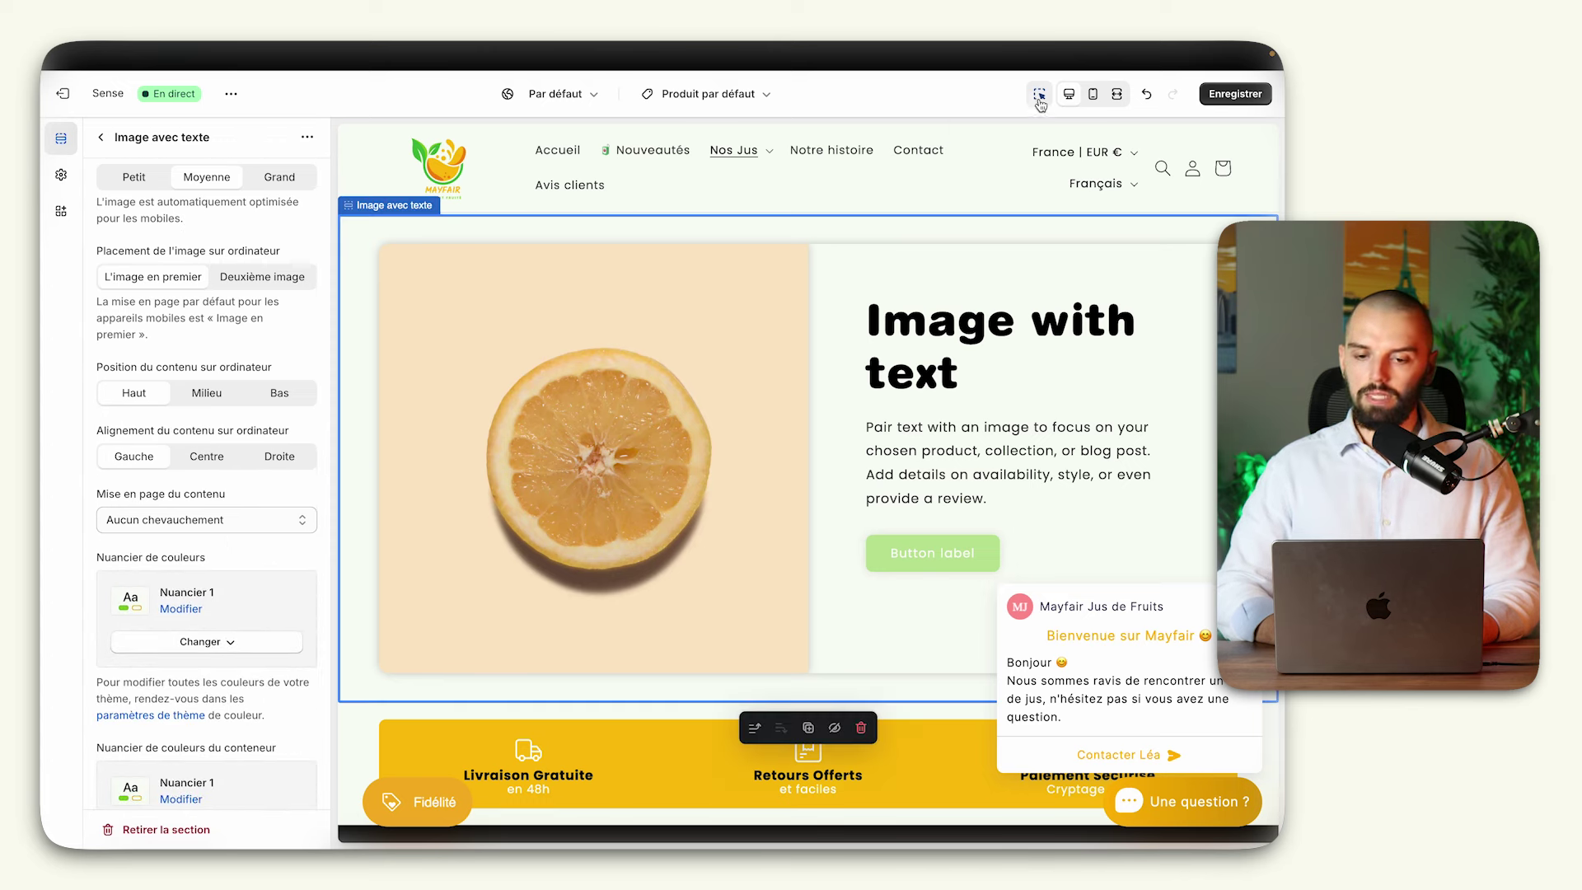
pyautogui.moveTo(47, 171)
pyautogui.click(107, 141)
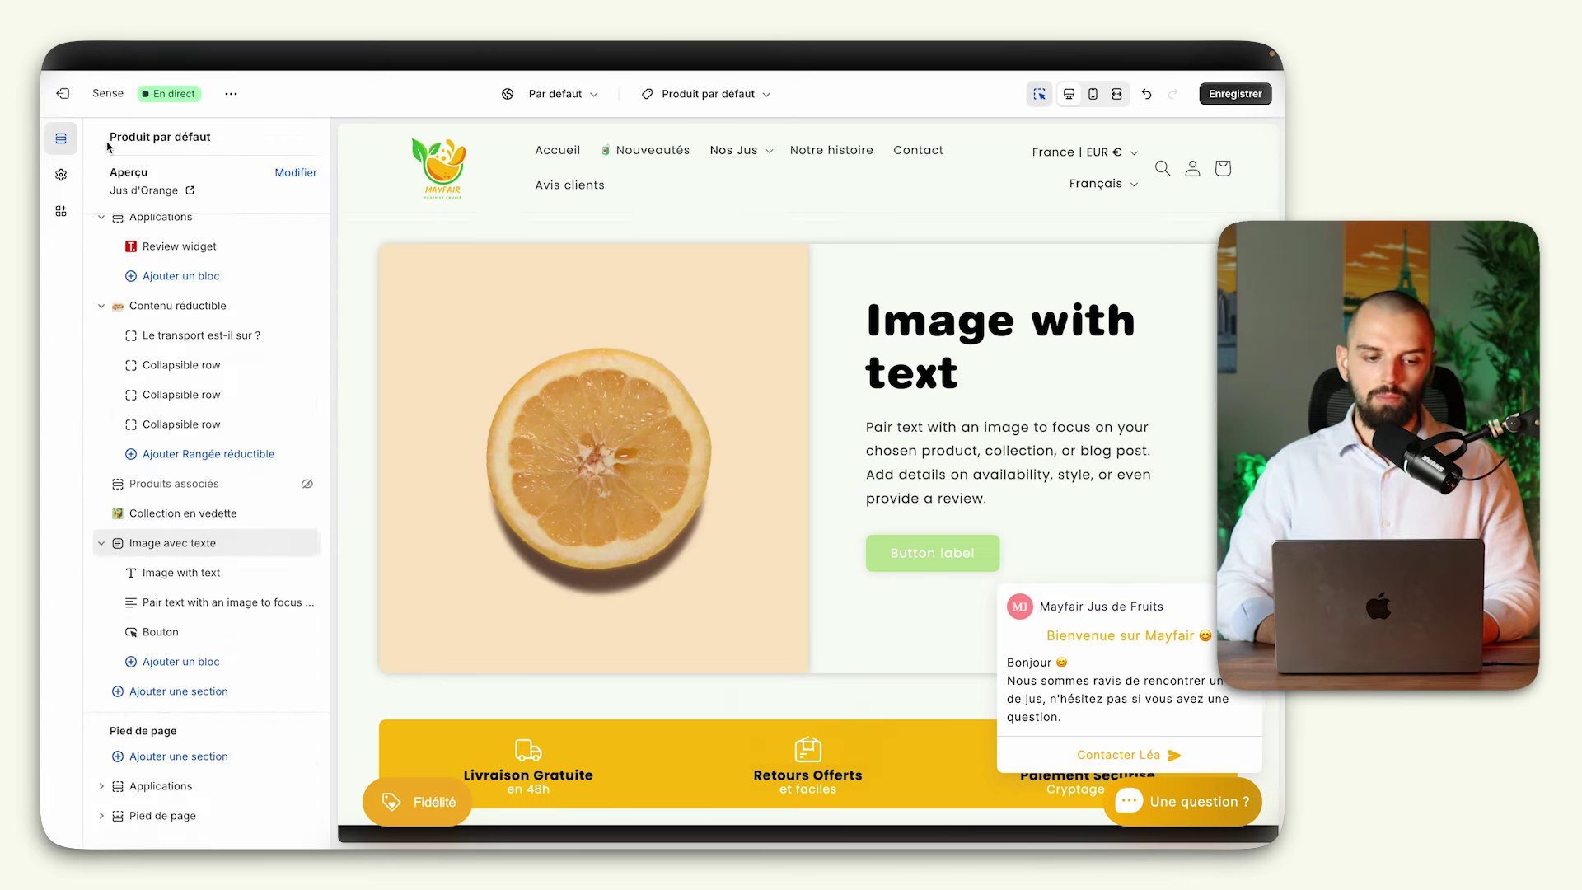
pyautogui.click(212, 576)
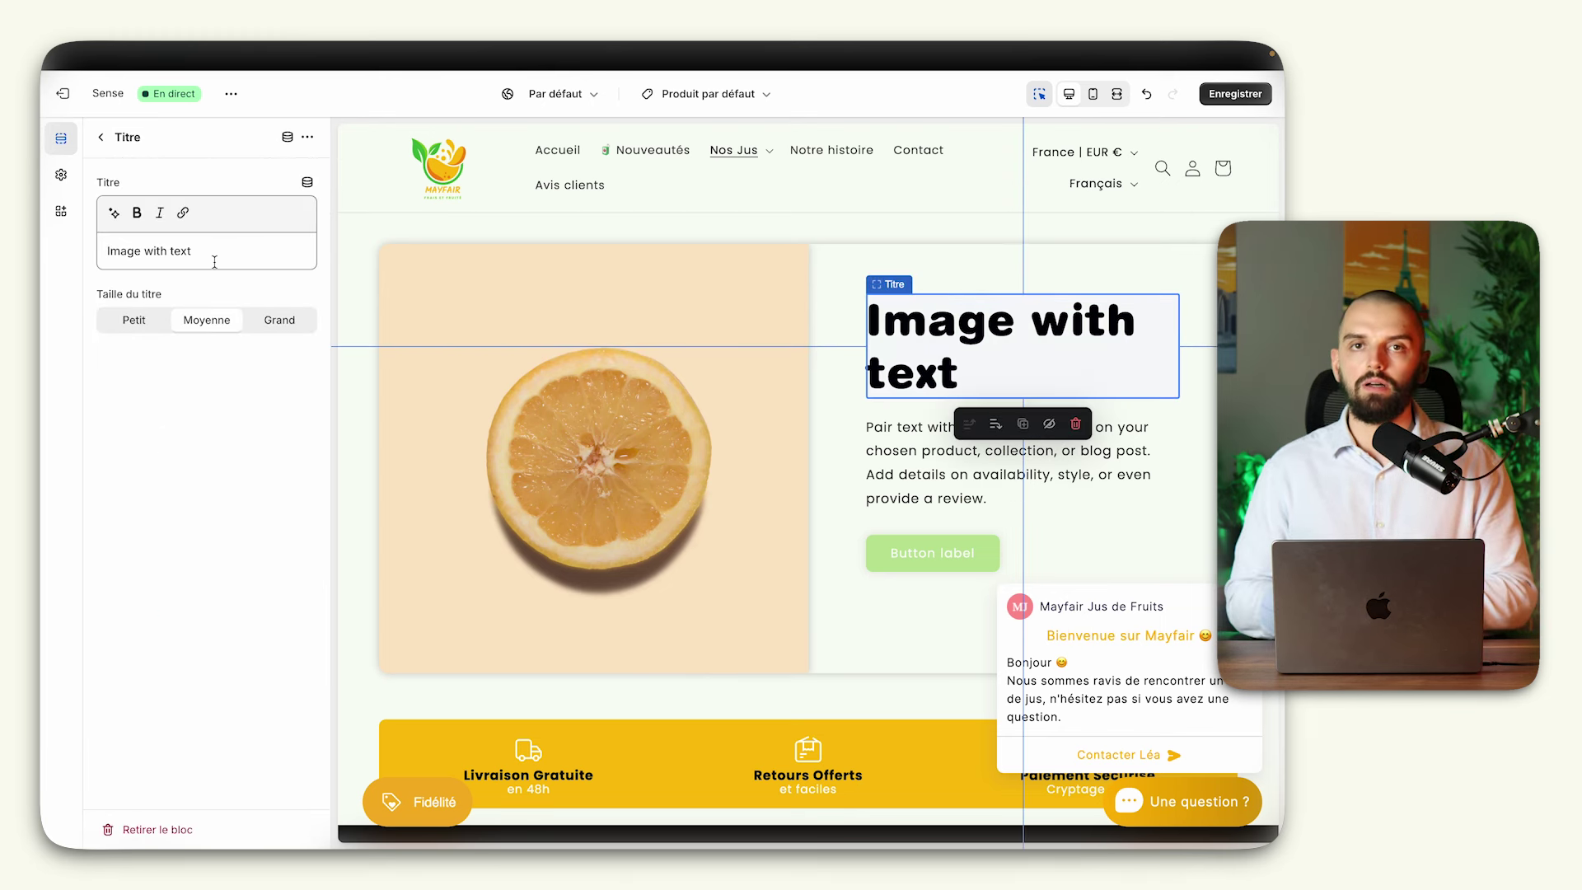
pyautogui.click(307, 184)
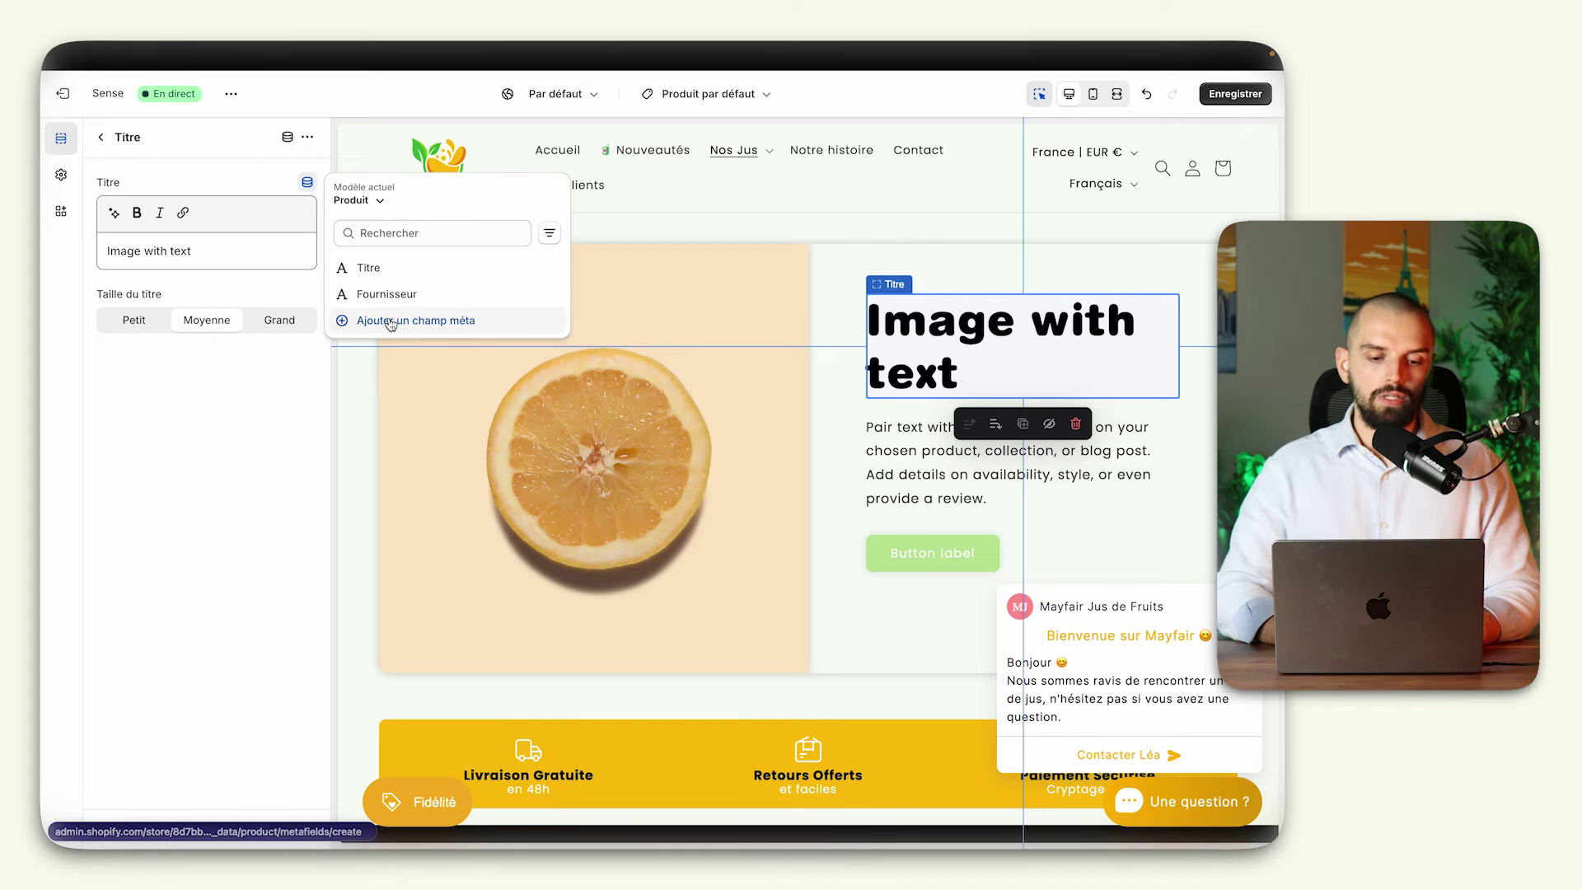
pyautogui.click(391, 321)
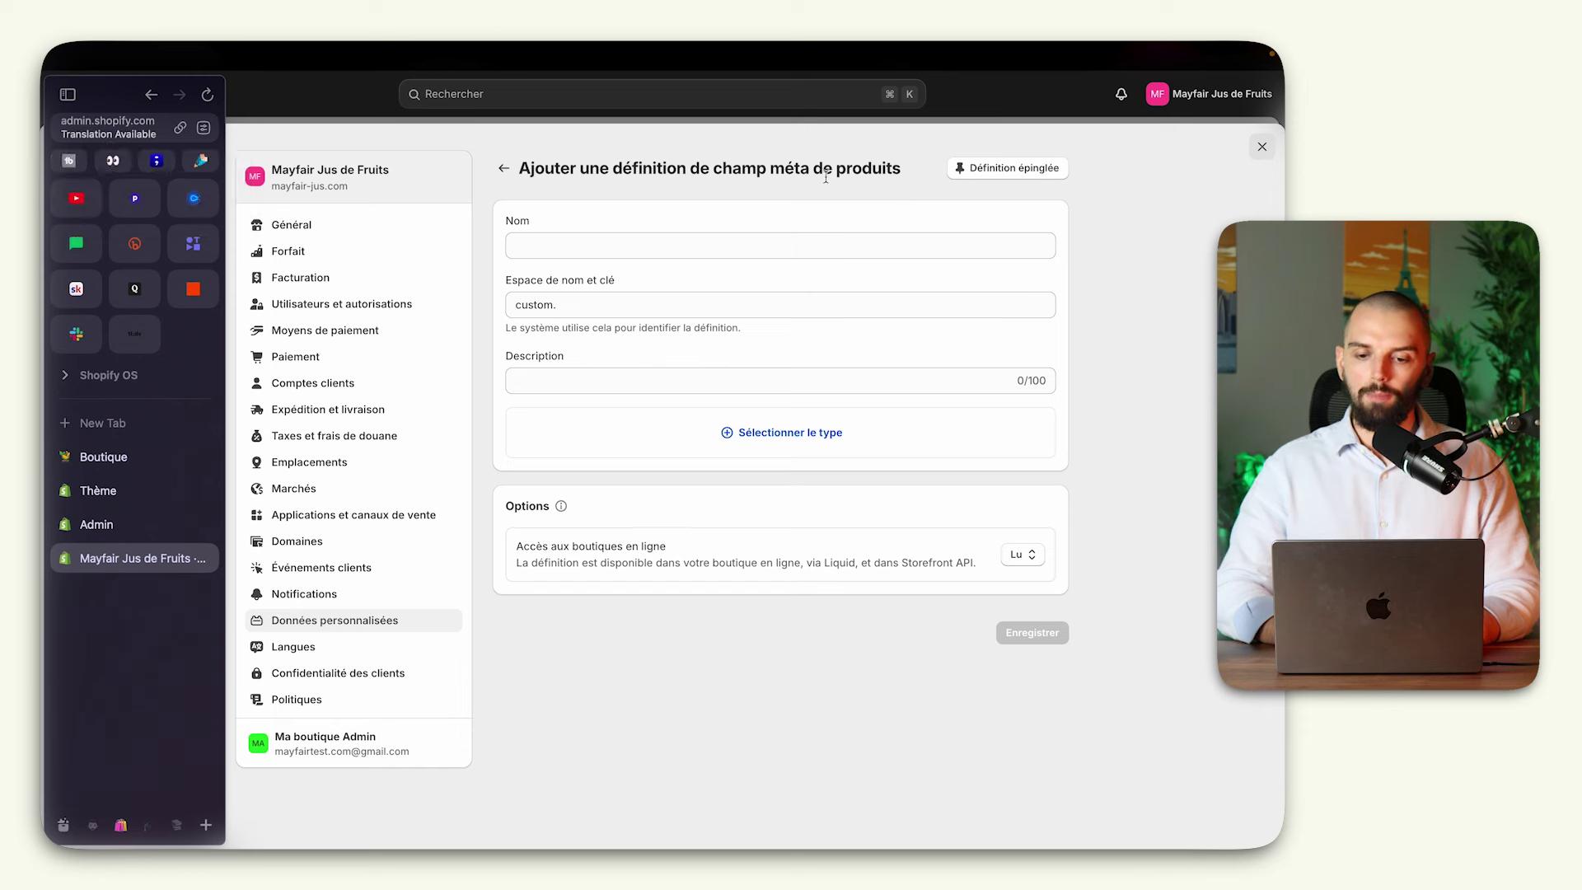
# Step: Create a product metafield definition named "Titre 1" with the type "Une seule ligne de texte" and save it
pyautogui.click(691, 241)
pyautogui.write('Titre 1')
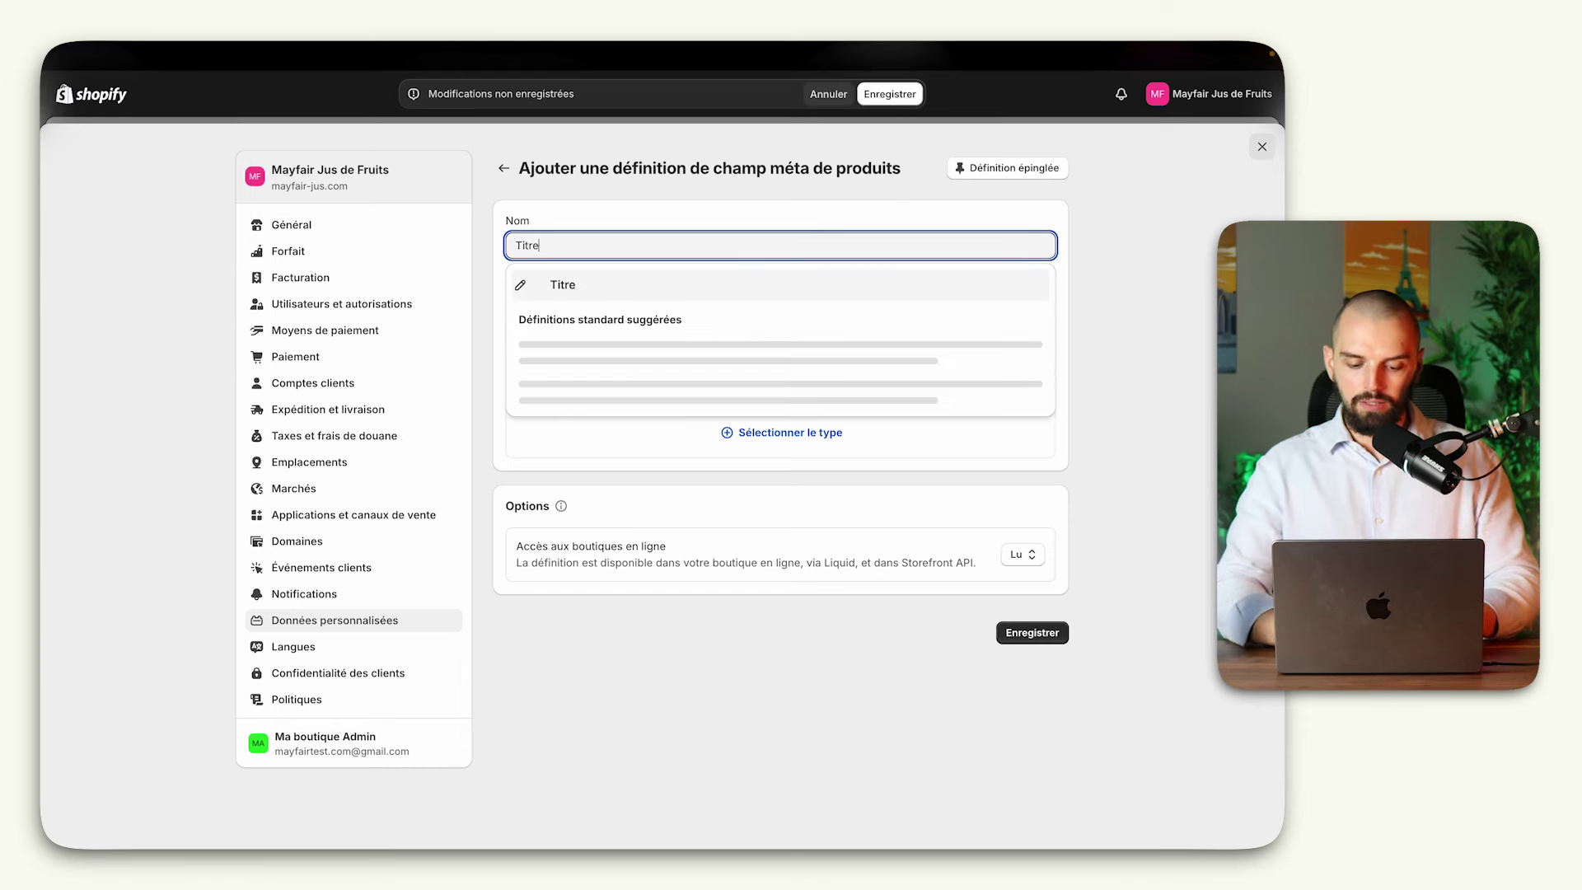
pyautogui.click(587, 285)
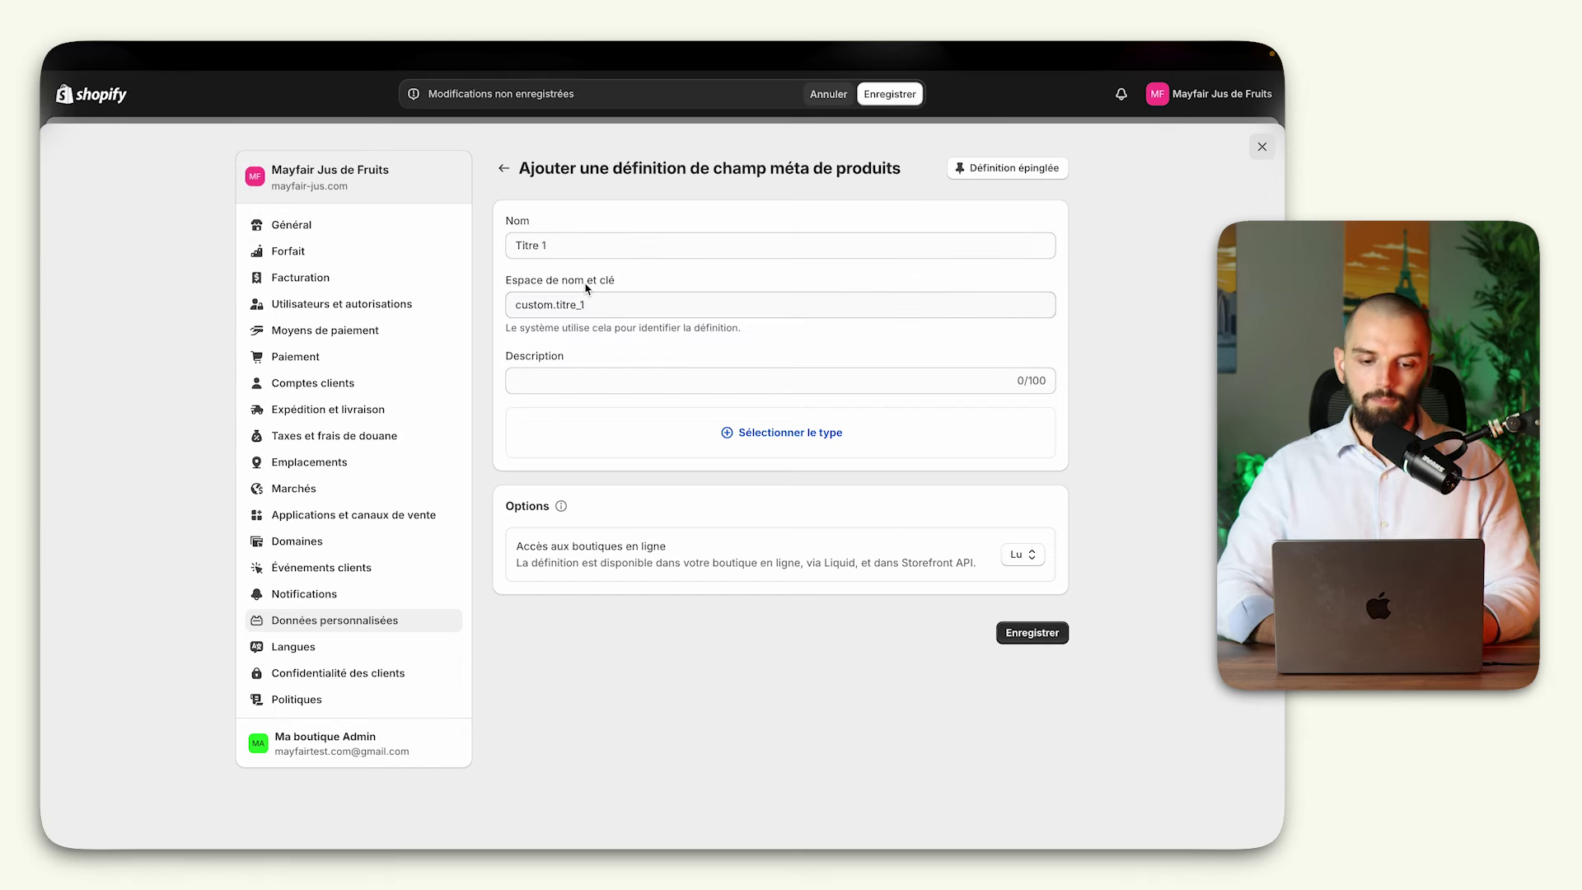
pyautogui.click(665, 409)
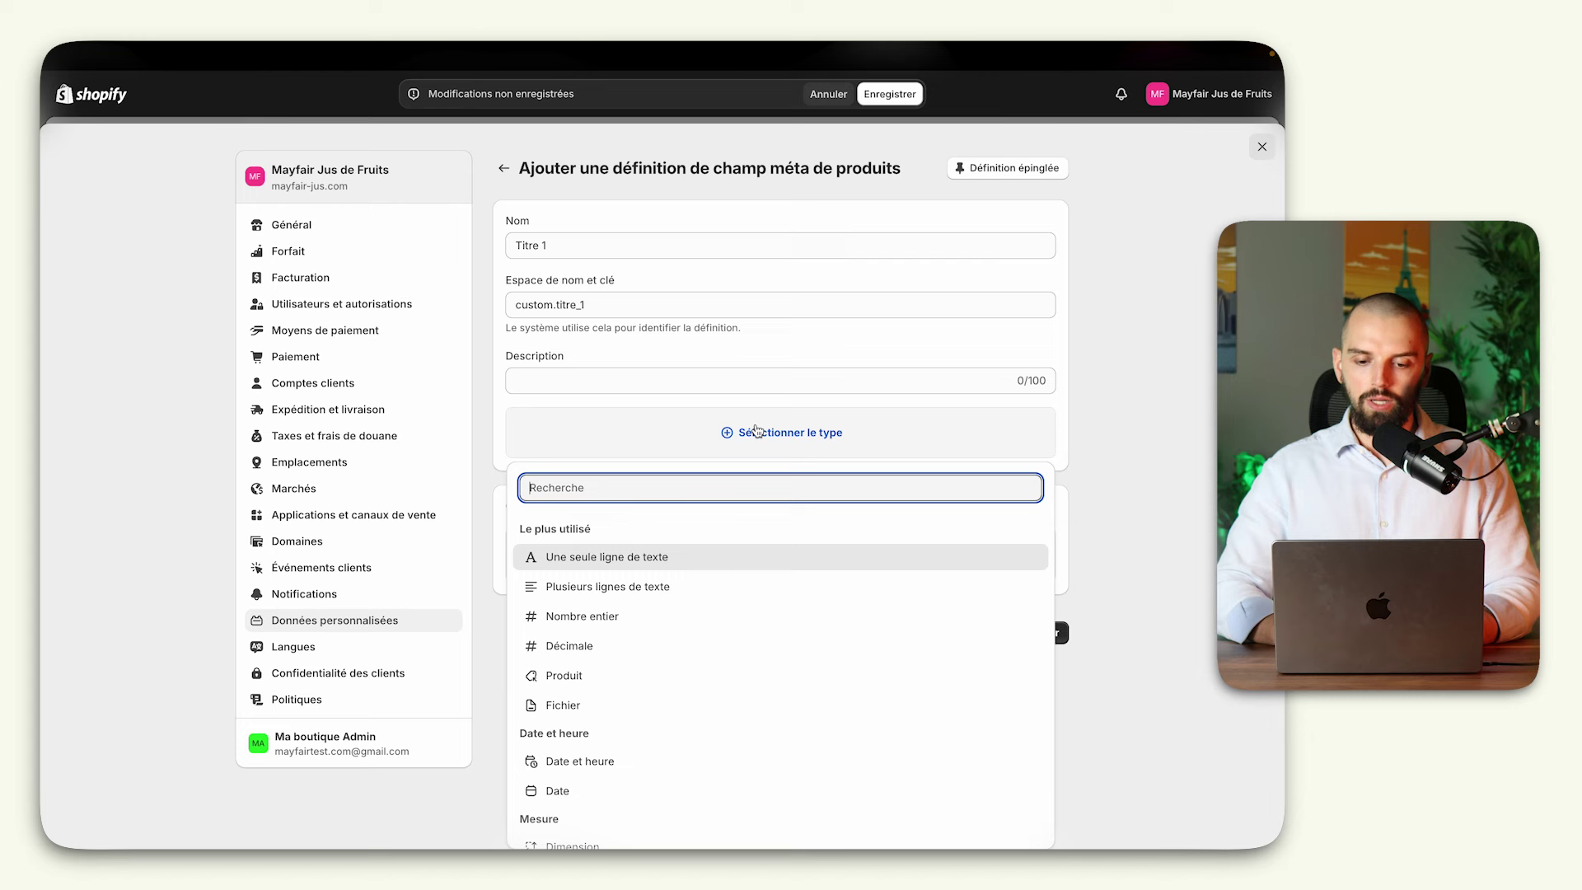
pyautogui.click(619, 563)
pyautogui.scroll(-5, 787, 568)
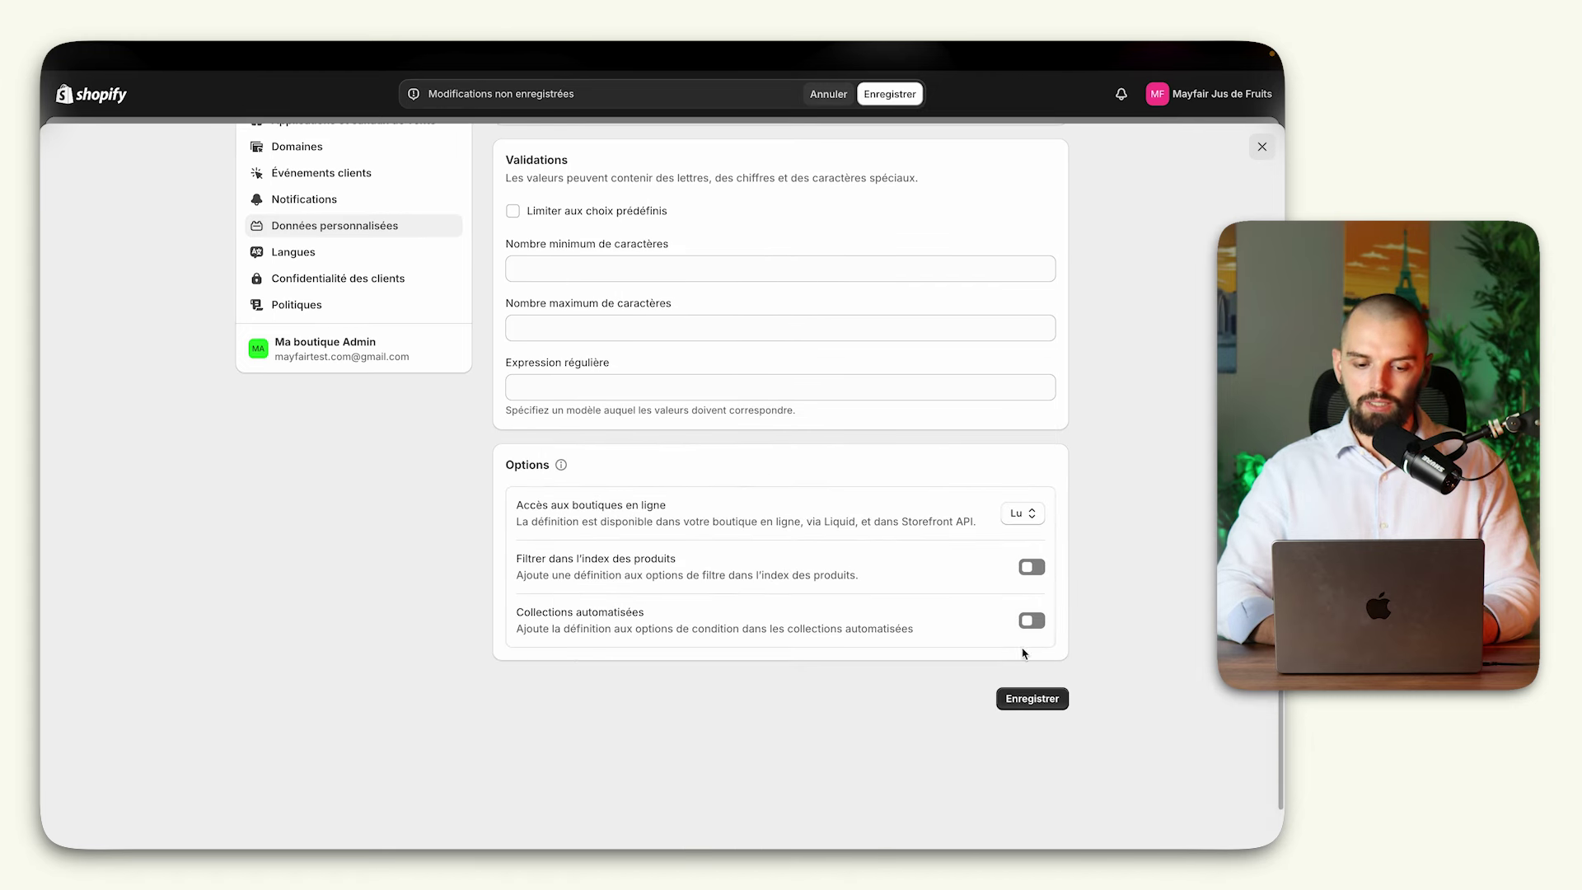
pyautogui.click(1039, 701)
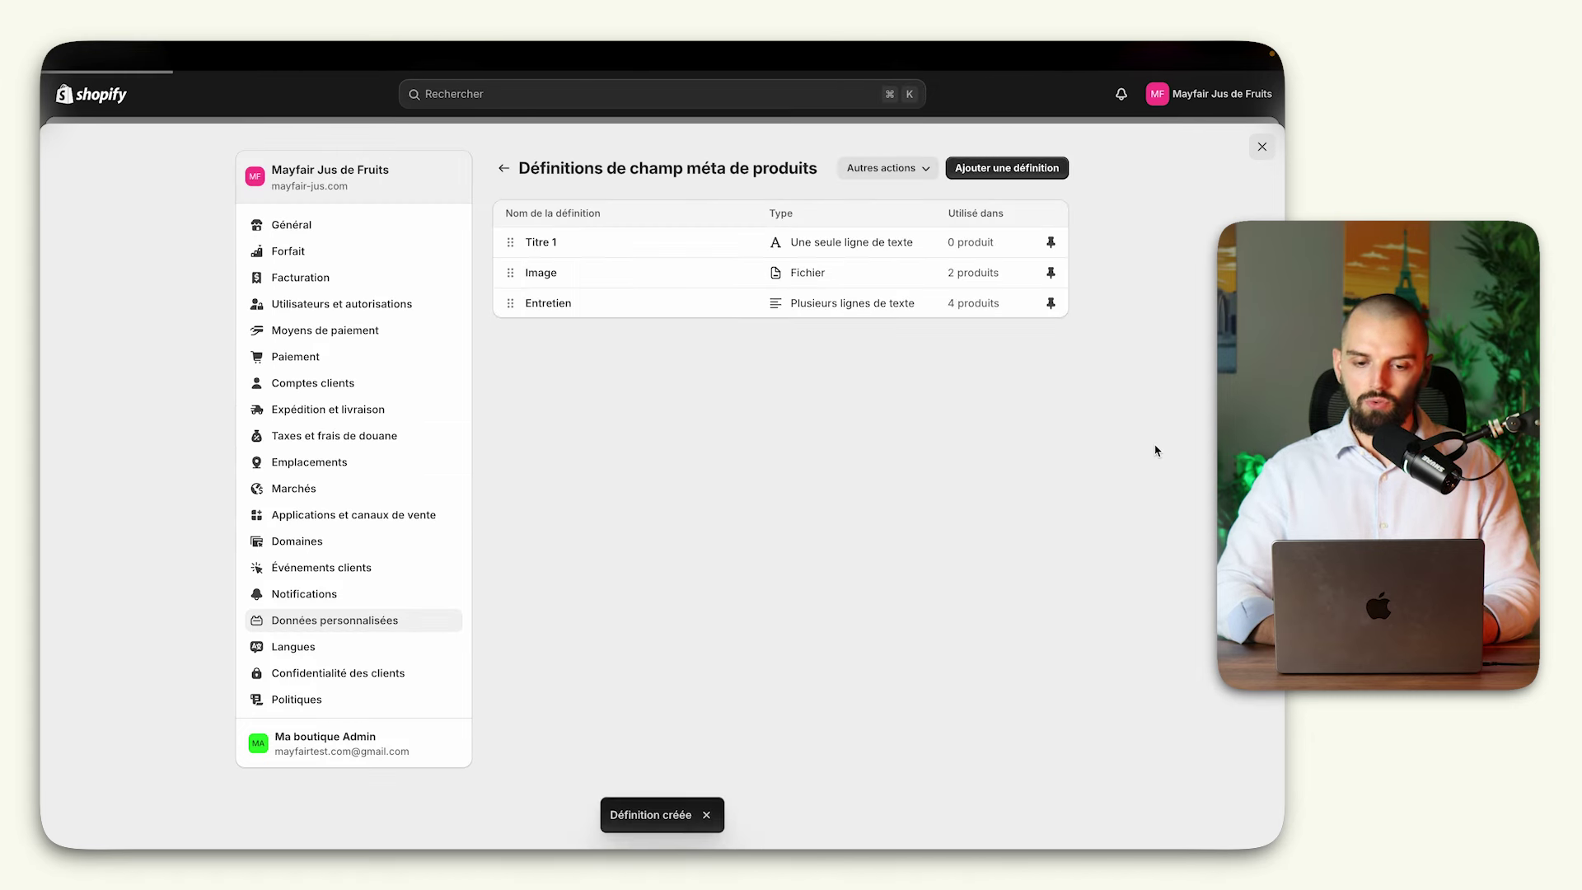
# Step: Leave the settings, select all products in the product list and open them in the bulk editor
pyautogui.click(1264, 150)
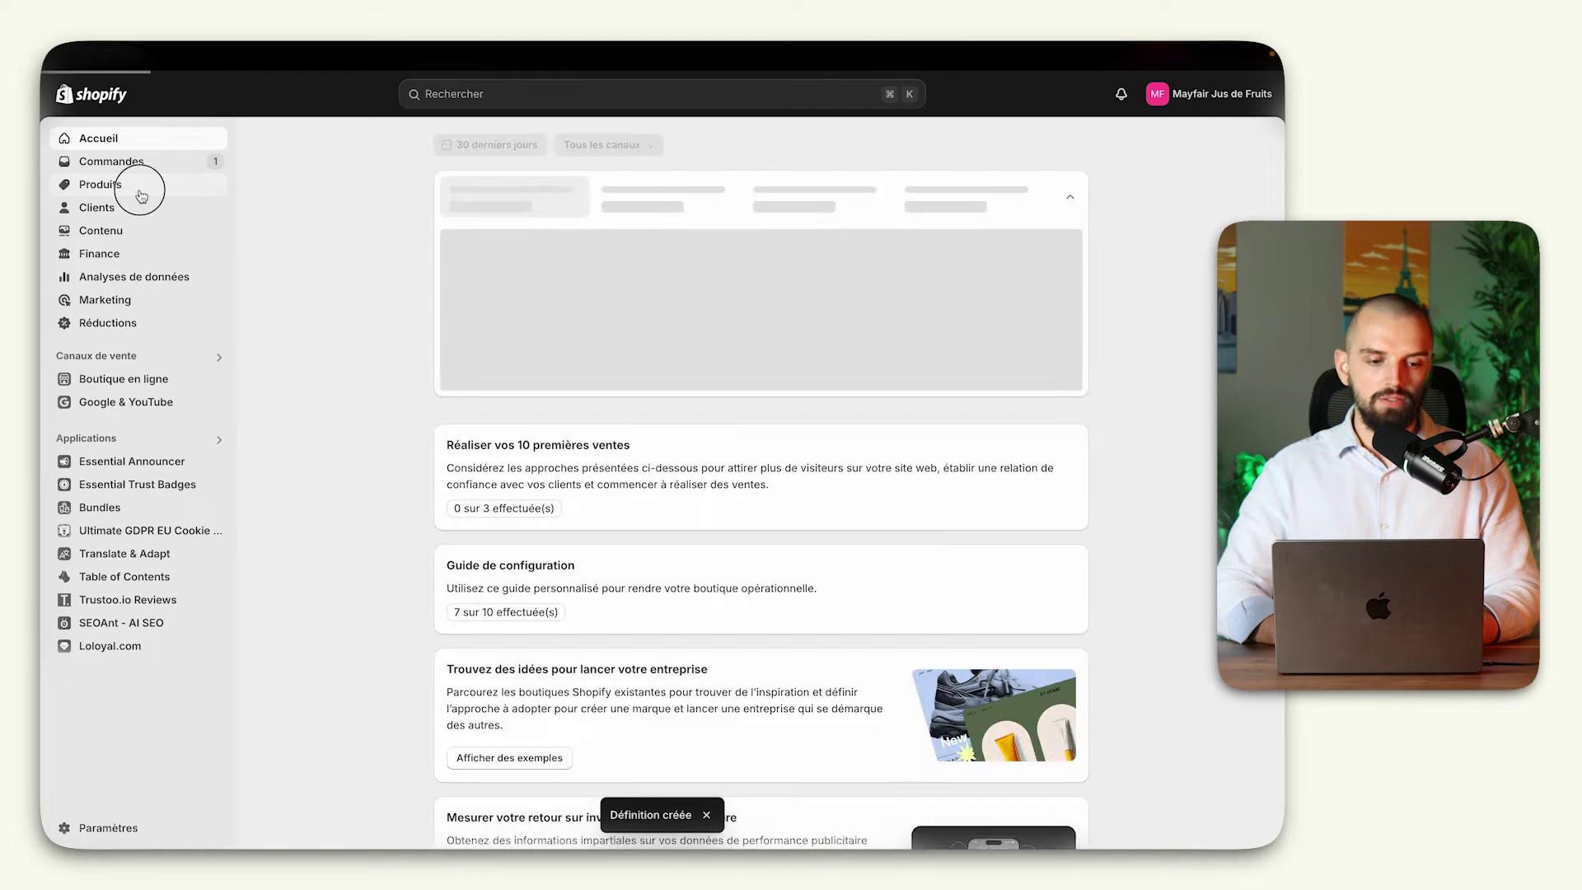
pyautogui.click(139, 185)
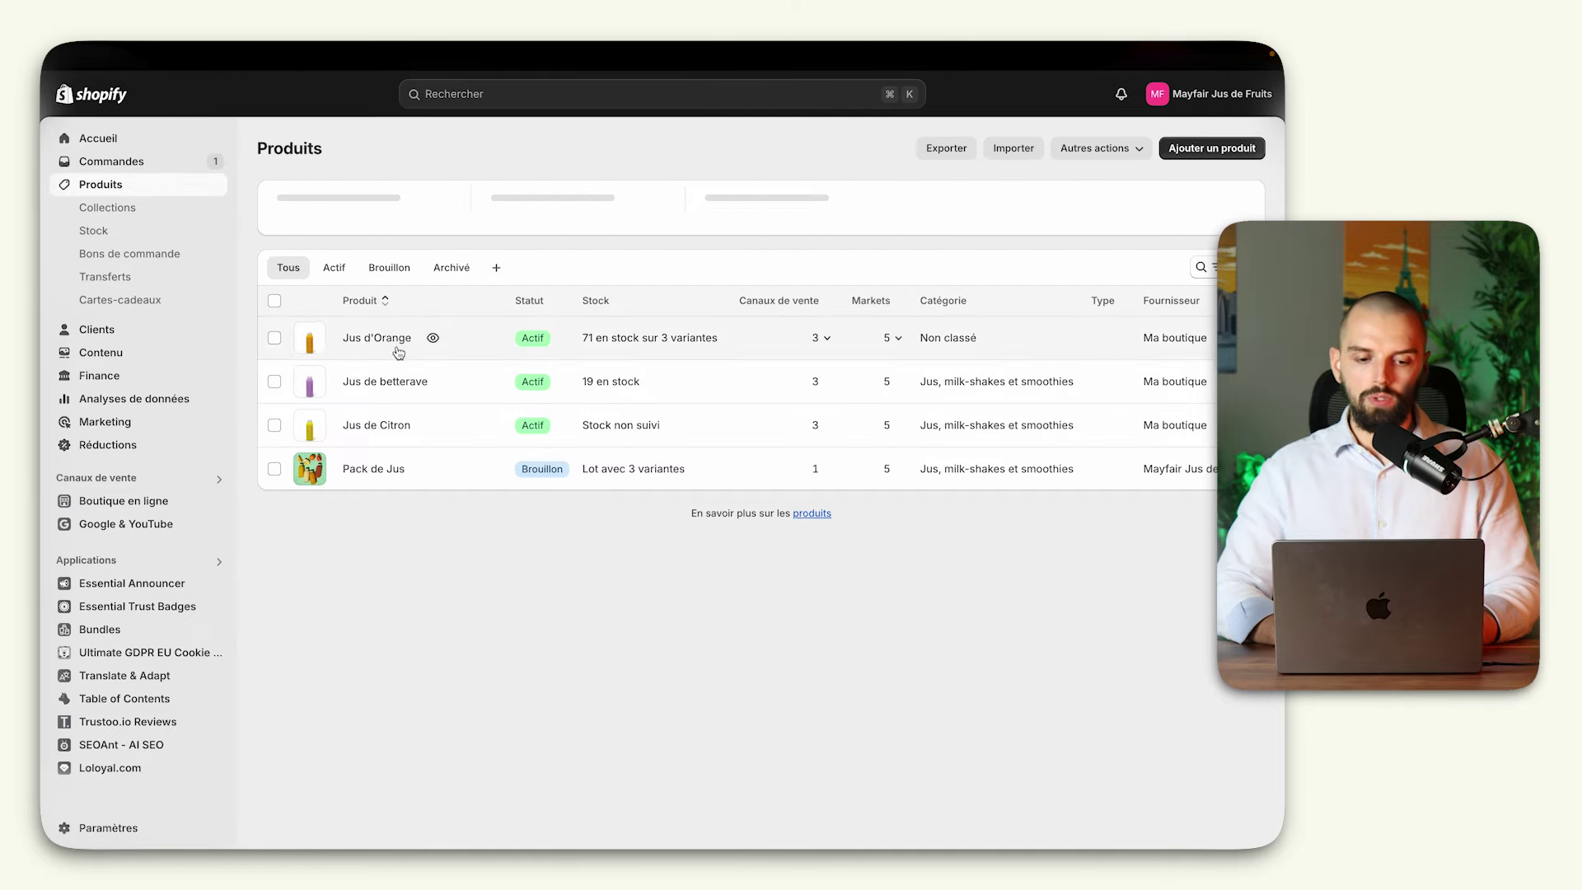
pyautogui.click(399, 346)
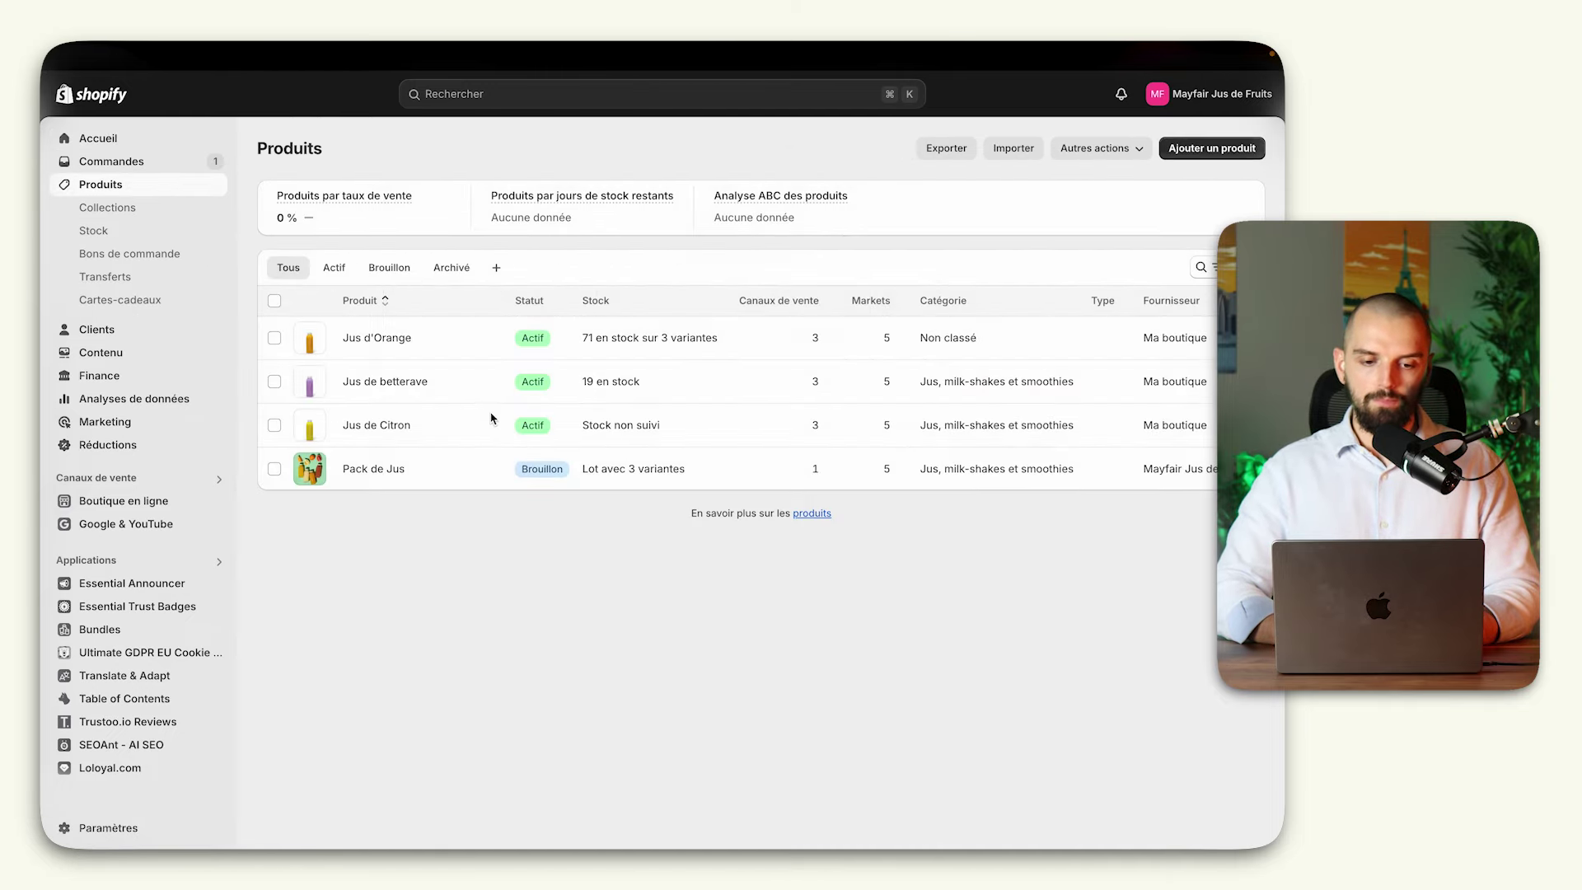
pyautogui.click(274, 301)
pyautogui.click(981, 300)
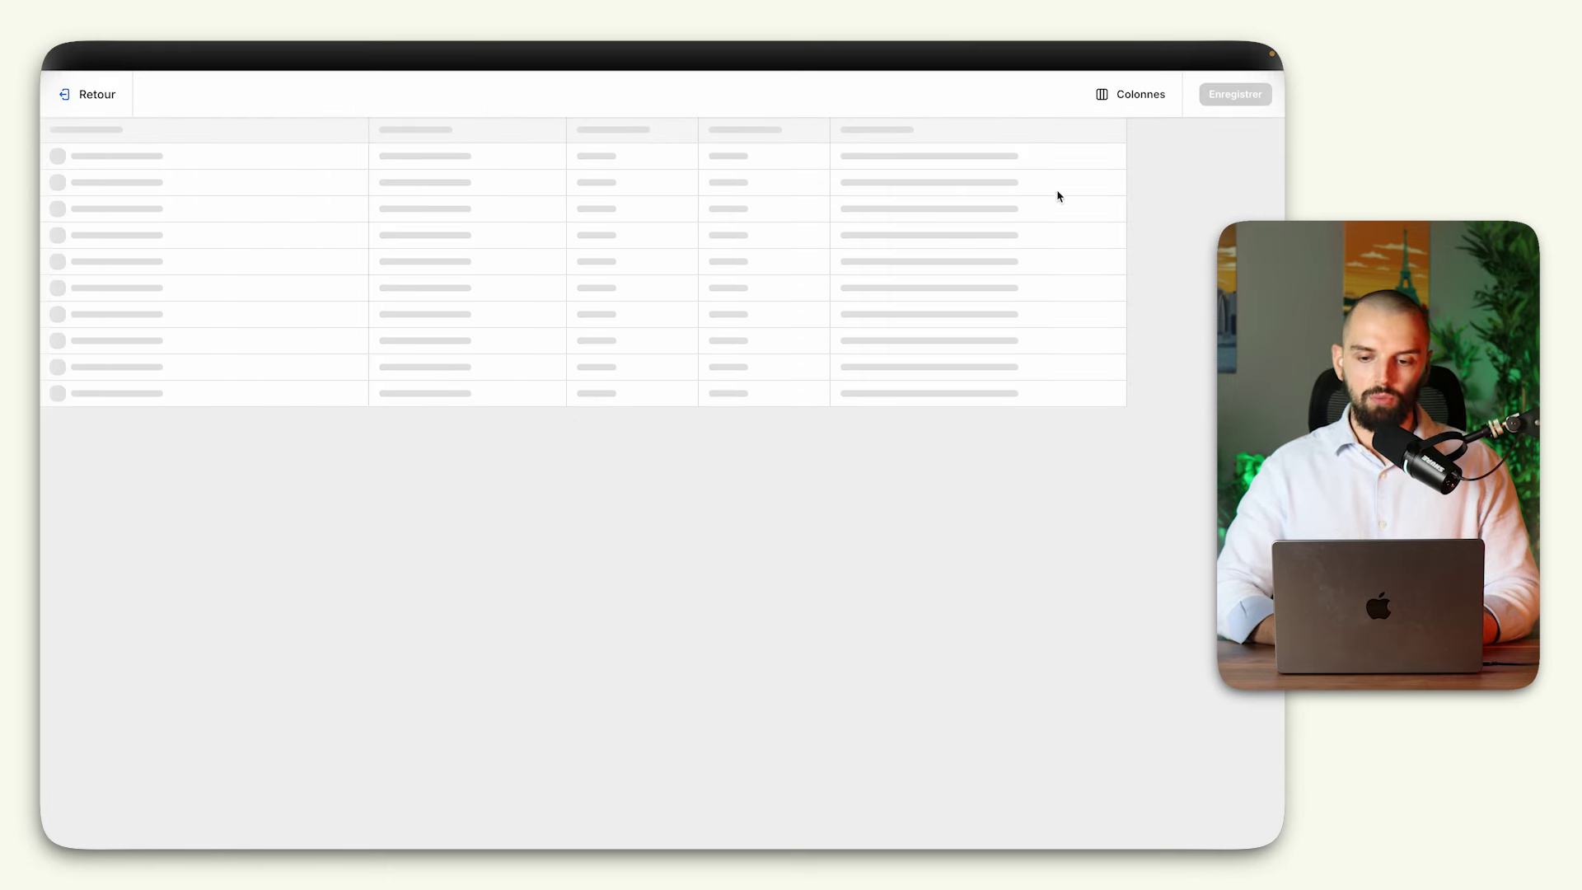
# Step: Show the "Titre 1" metafield column in the bulk editor and bring it into view
pyautogui.click(1143, 95)
pyautogui.scroll(-5, 1033, 478)
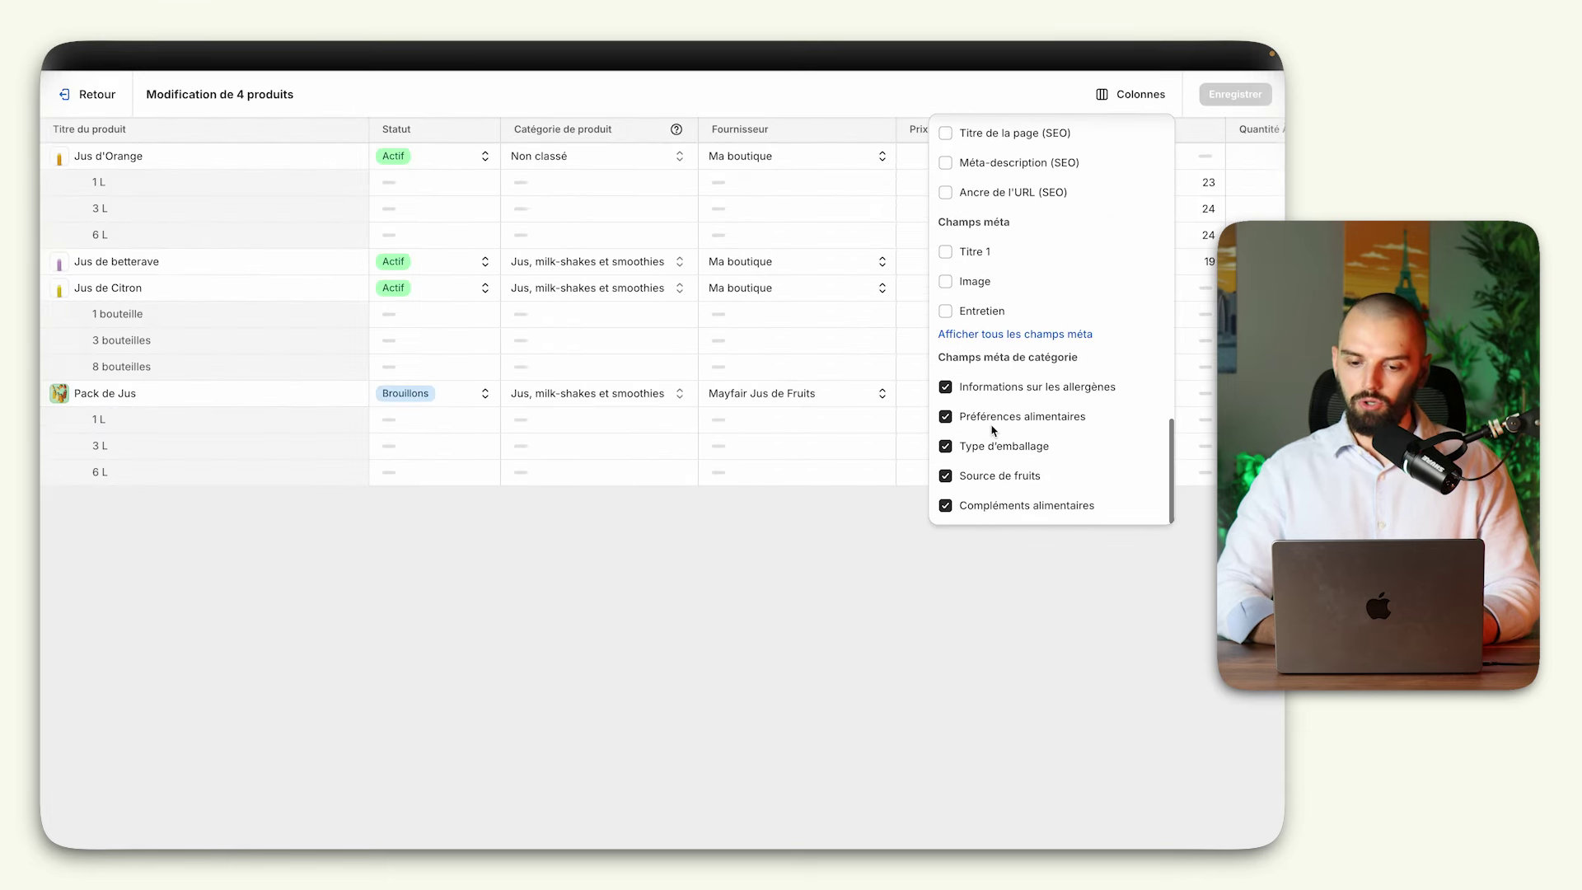
pyautogui.click(974, 257)
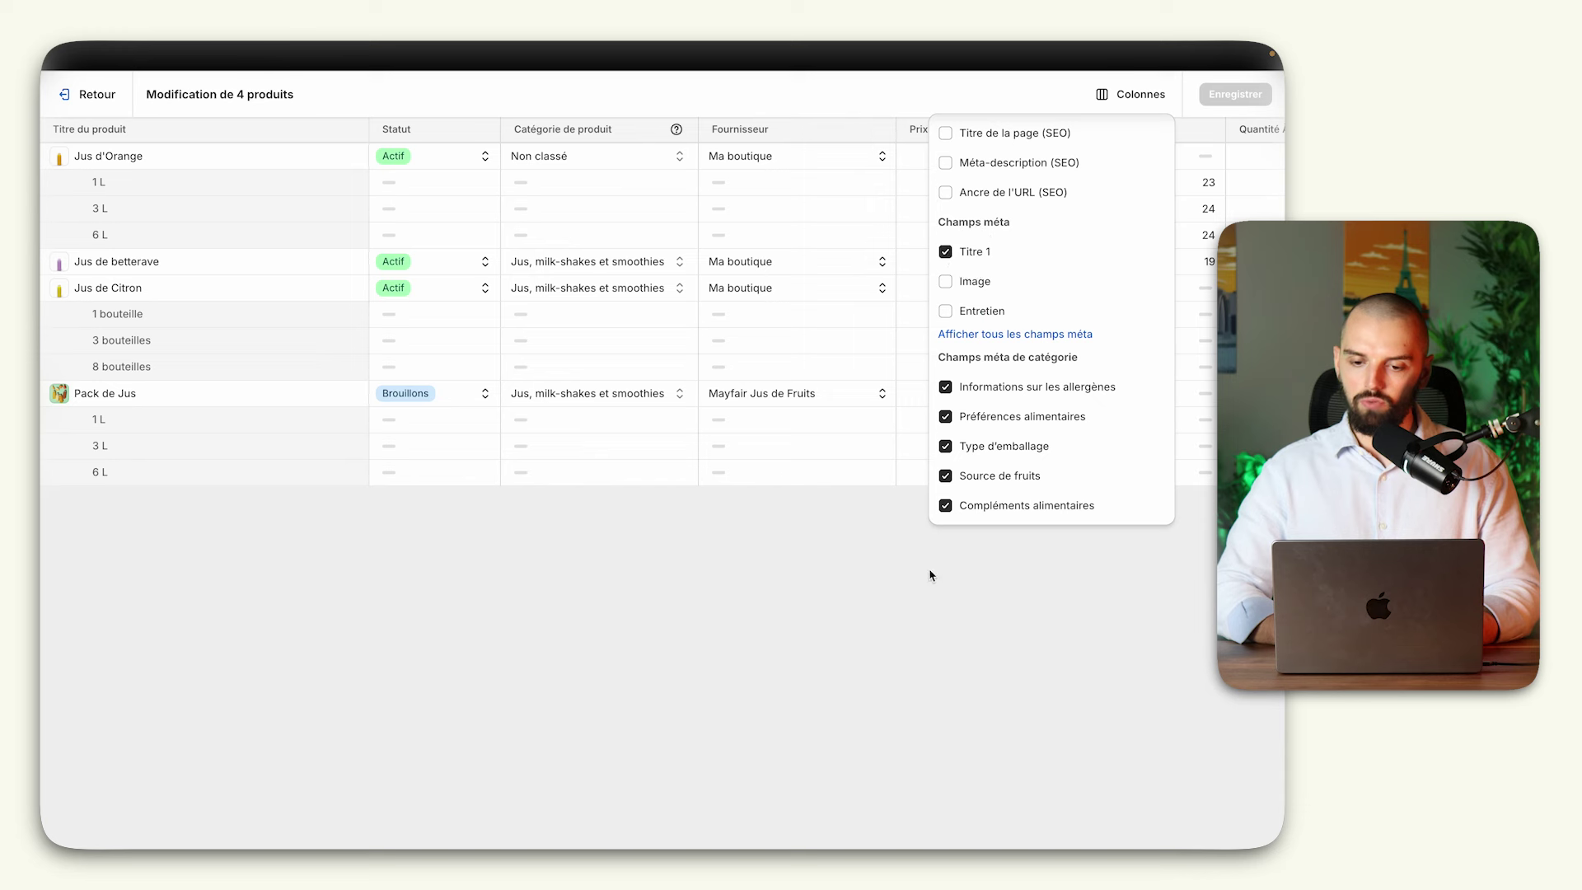
pyautogui.click(926, 596)
pyautogui.hscroll(10, 996, 300)
pyautogui.hscroll(-8, 907, 247)
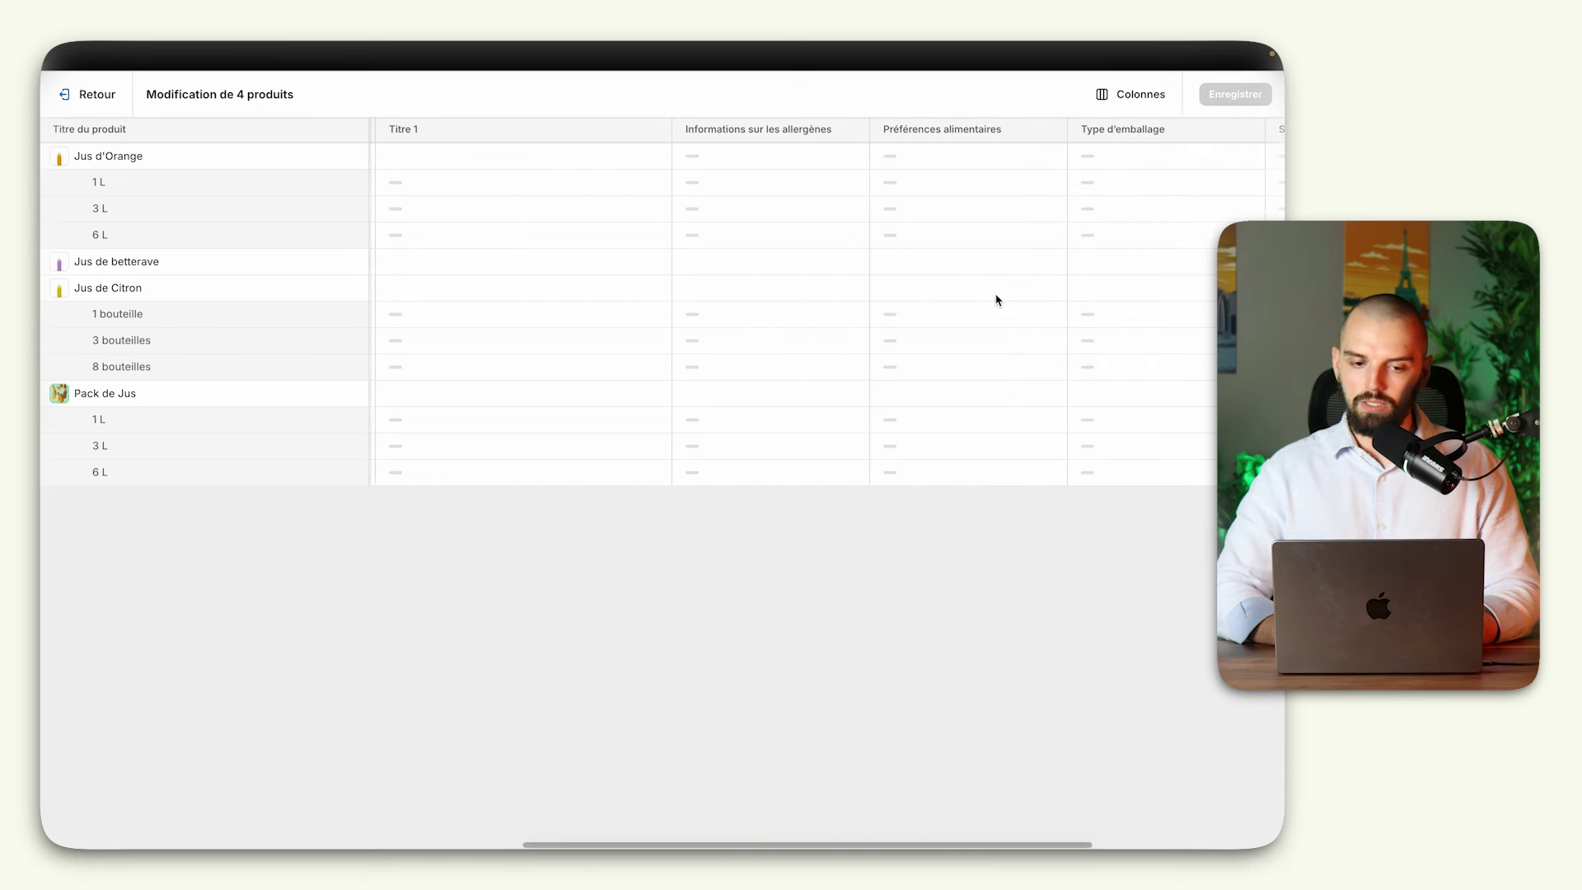
# Step: Set the Titre 1 metafield of Jus d'Orange to "Des oranges pas sanguines !" and move on to the Jus de betterave cell
pyautogui.click(734, 156)
pyautogui.click(719, 157)
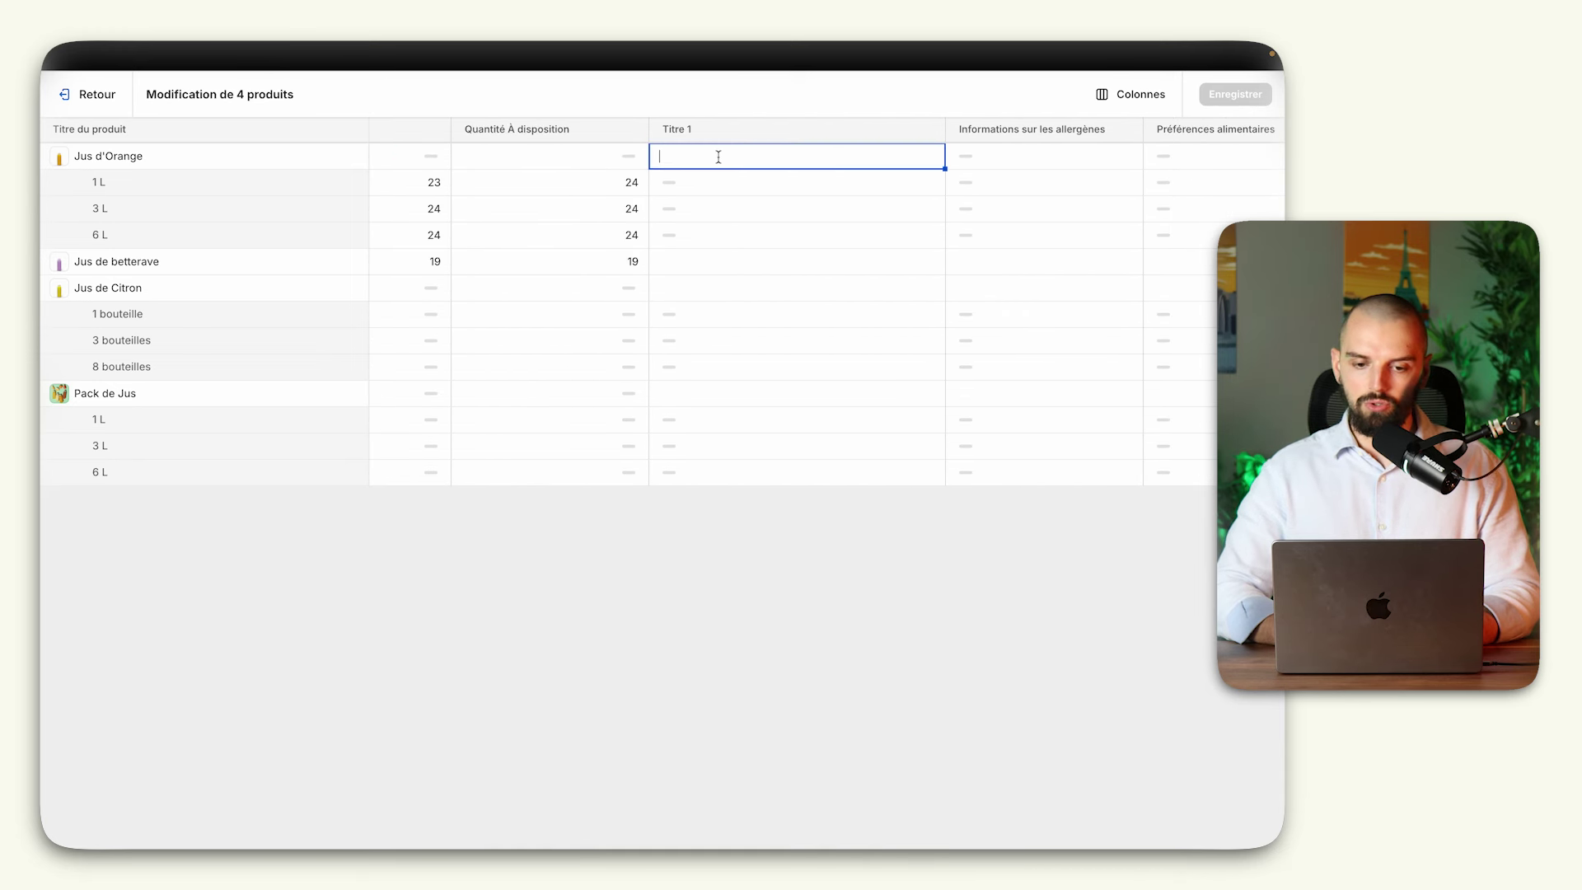
pyautogui.write('Un')
pyautogui.press('BackSpace')
pyautogui.press('BackSpace')
pyautogui.press('BackSpace')
pyautogui.write('Des orange')
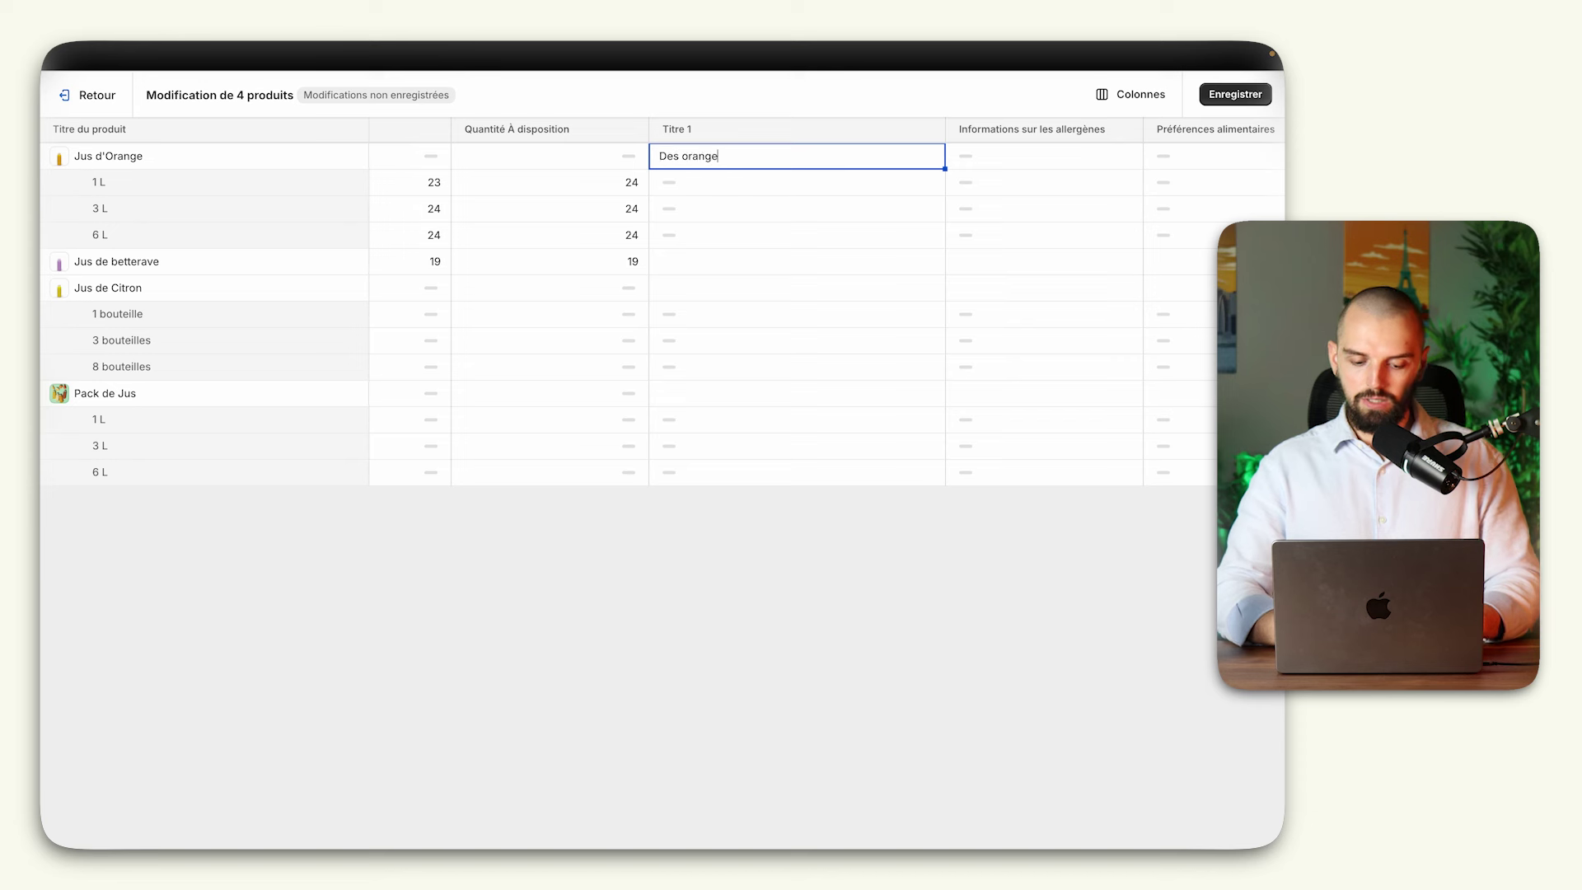
pyautogui.write('s pas sanguines !')
pyautogui.click(693, 264)
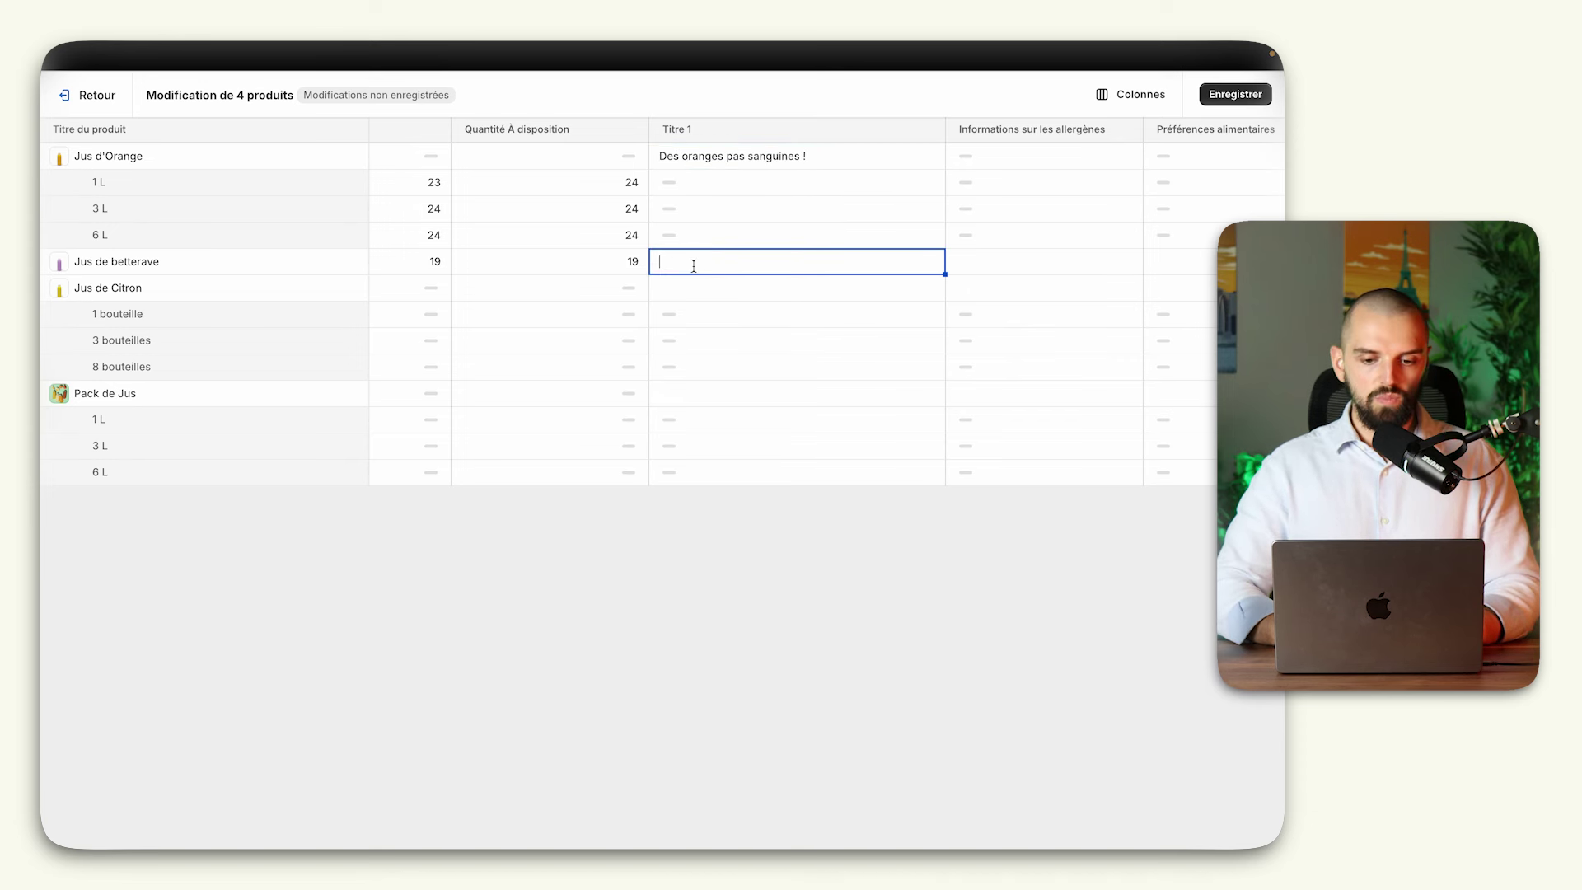
# Step: Set the Titre 1 metafield to "Une betterave d'amour" for Jus de betterave and "Un citron piquant" for Jus de Citron, then save the products
pyautogui.write('Une better')
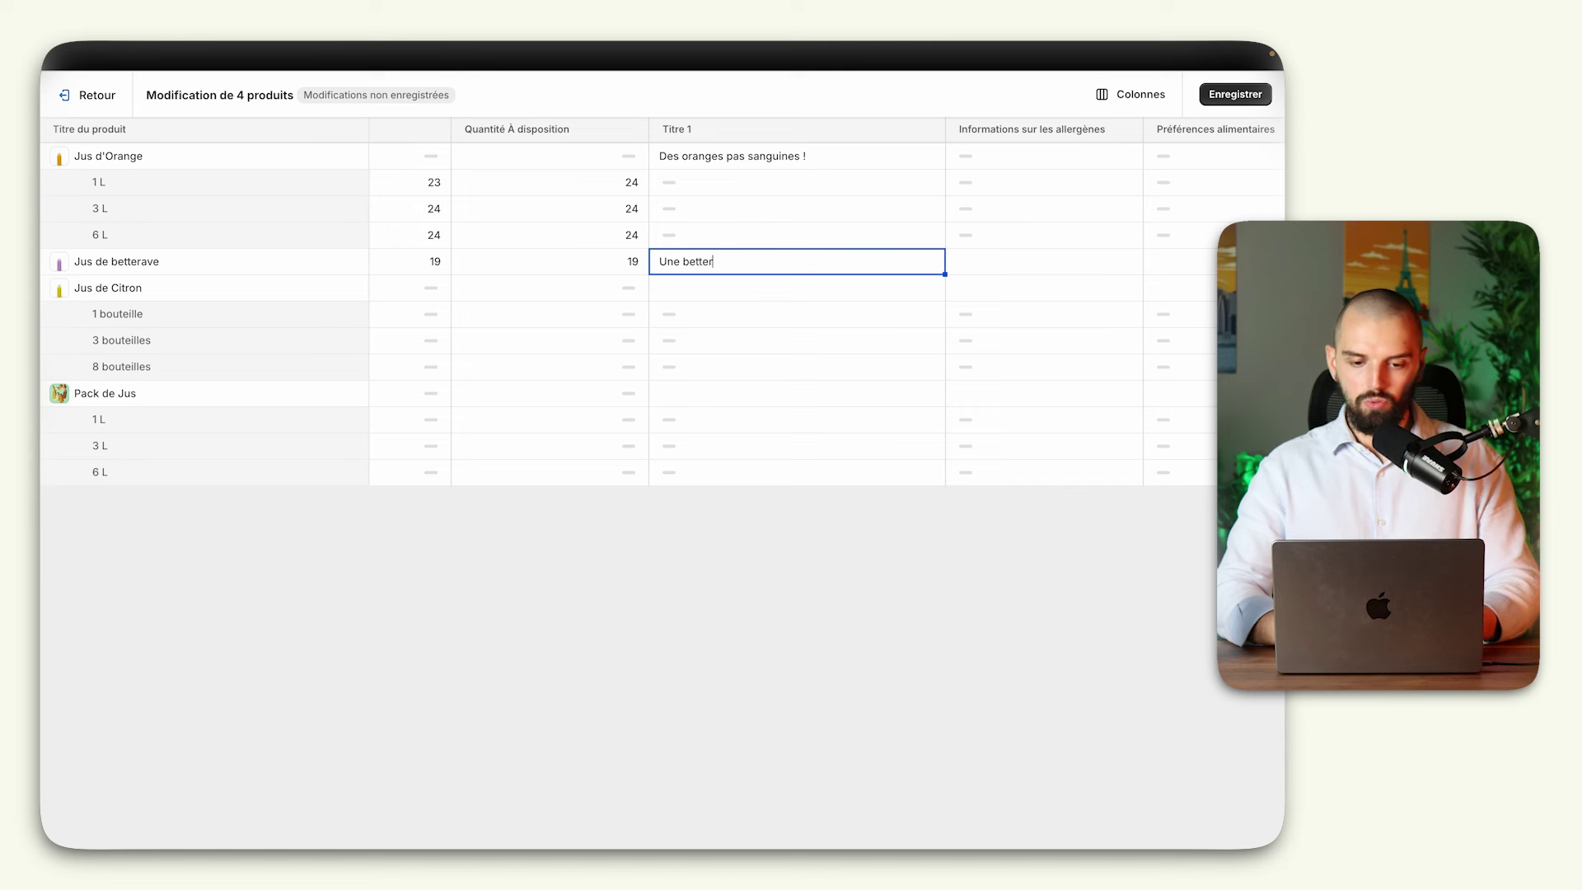
pyautogui.write("ave d'amour")
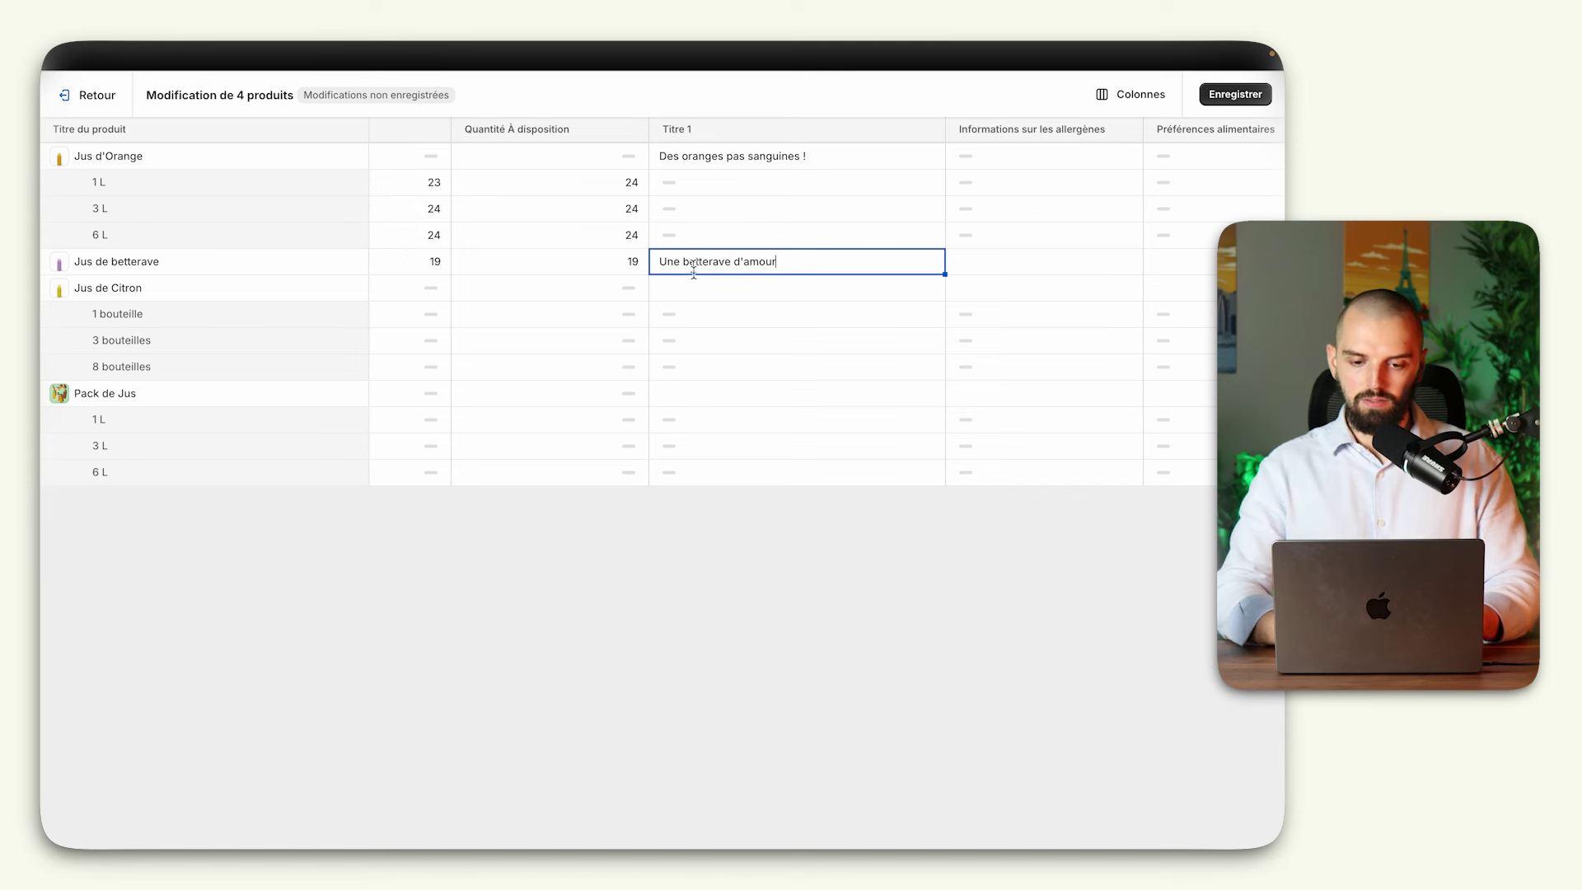
pyautogui.click(697, 291)
pyautogui.write('Un citron piquant')
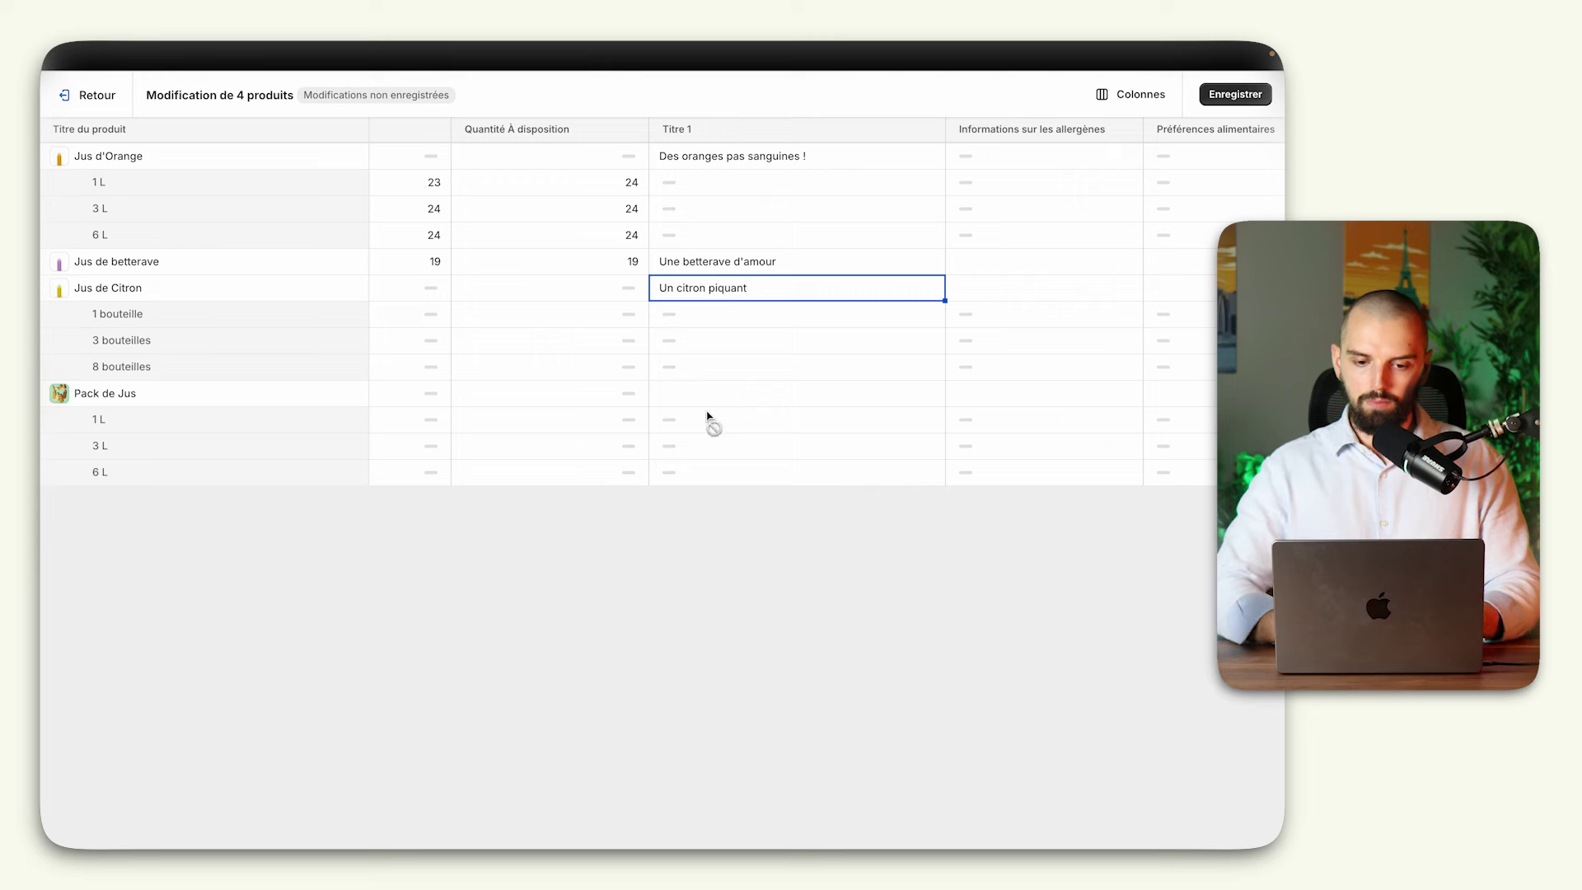
pyautogui.click(1228, 95)
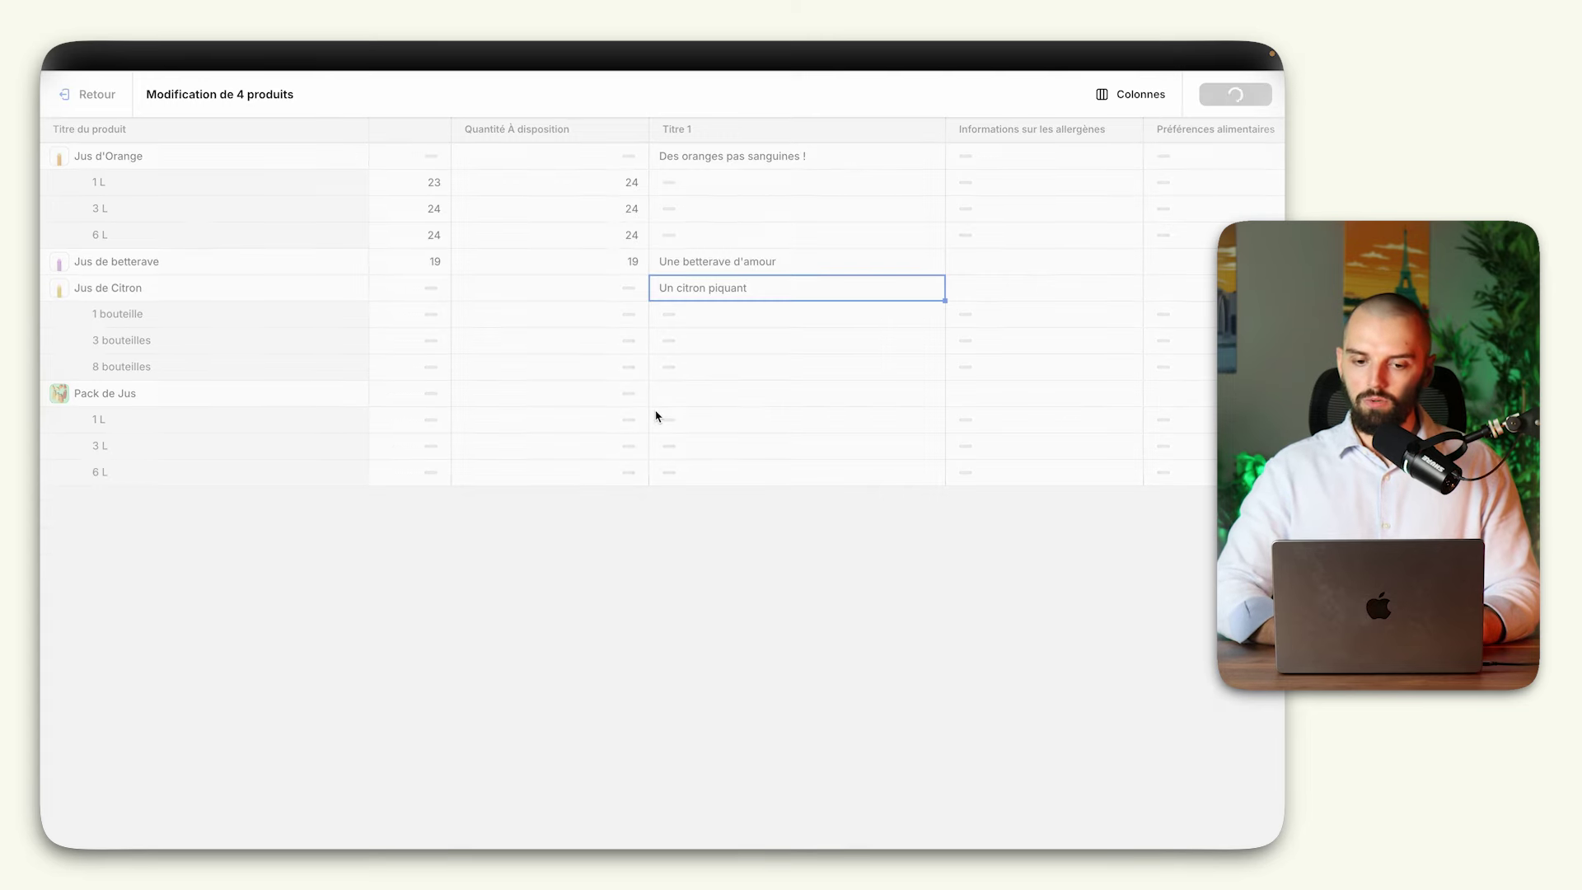
# Step: In the theme editor, replace the "Image with text" heading with the Titre 1 metafield as dynamic source and save the theme
pyautogui.moveTo(42, 540)
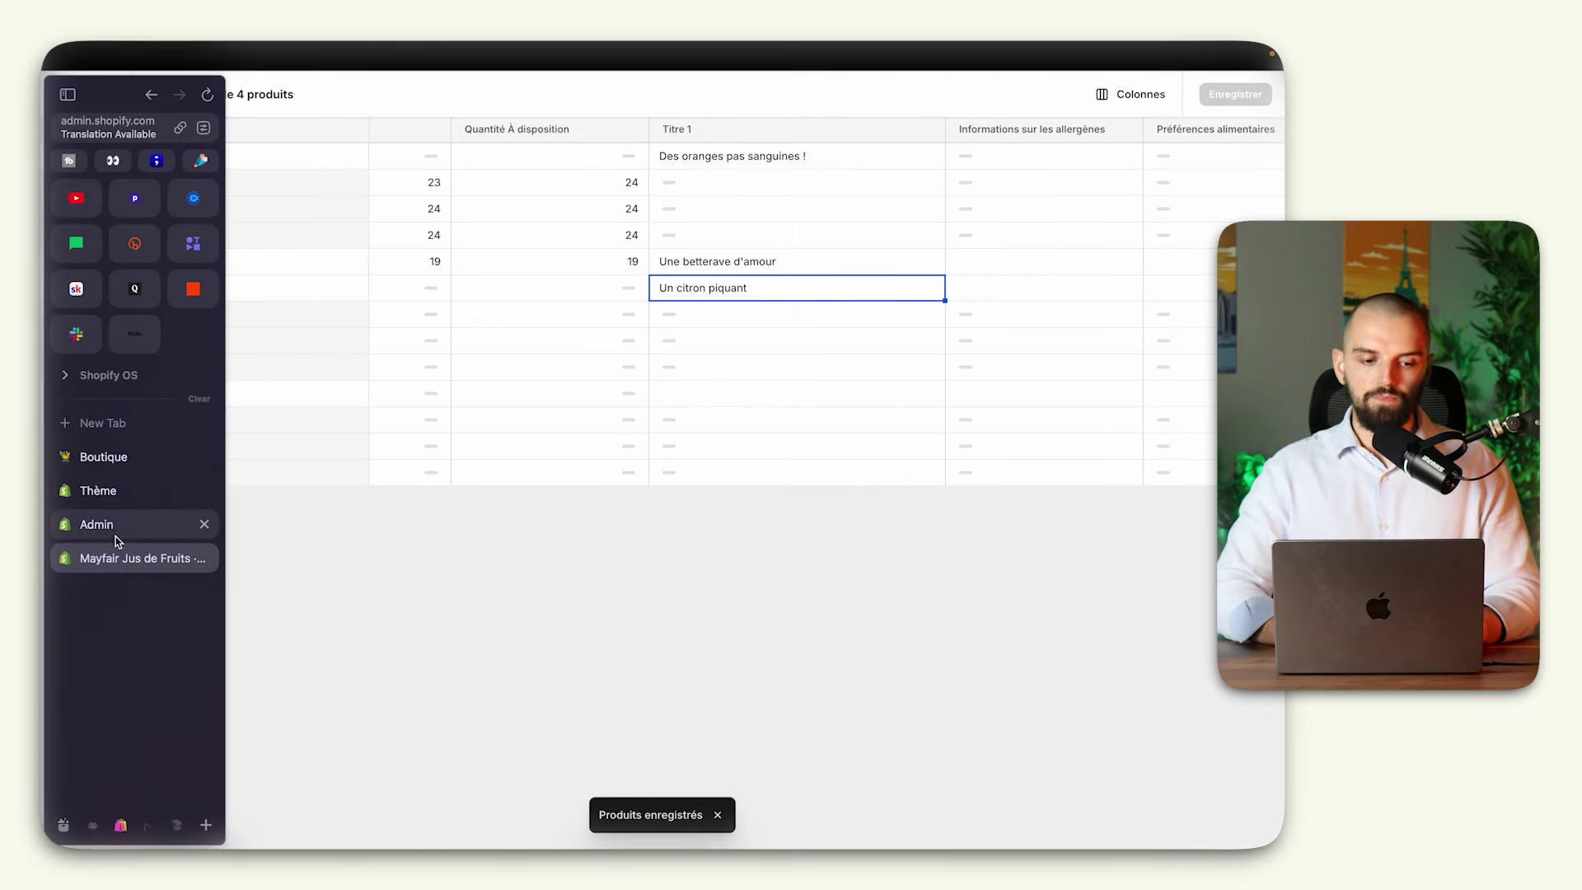
pyautogui.click(144, 492)
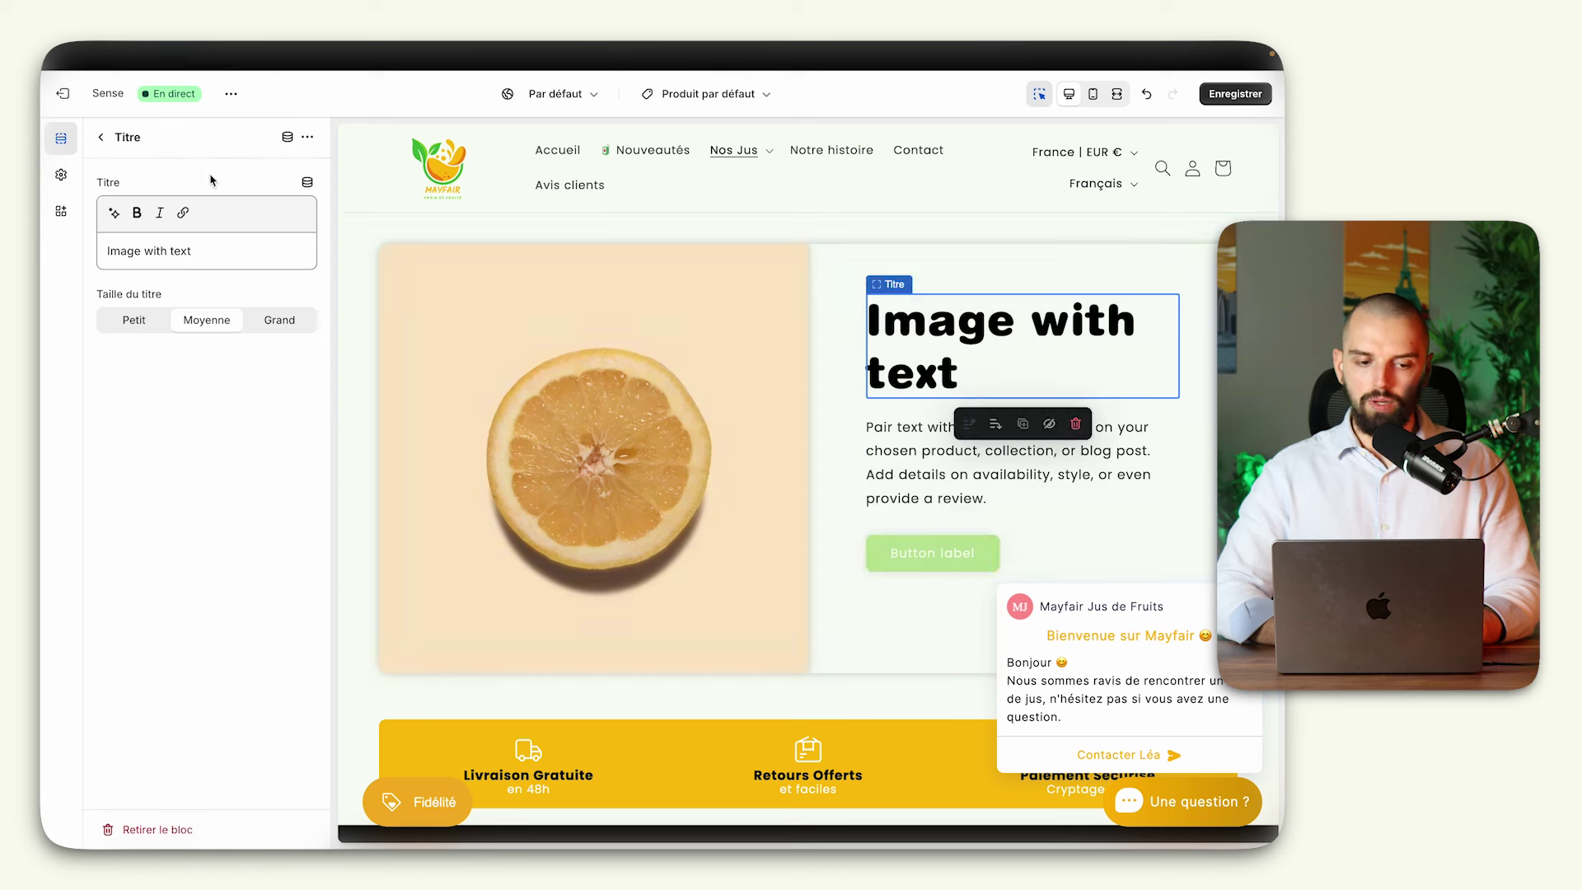
pyautogui.click(307, 184)
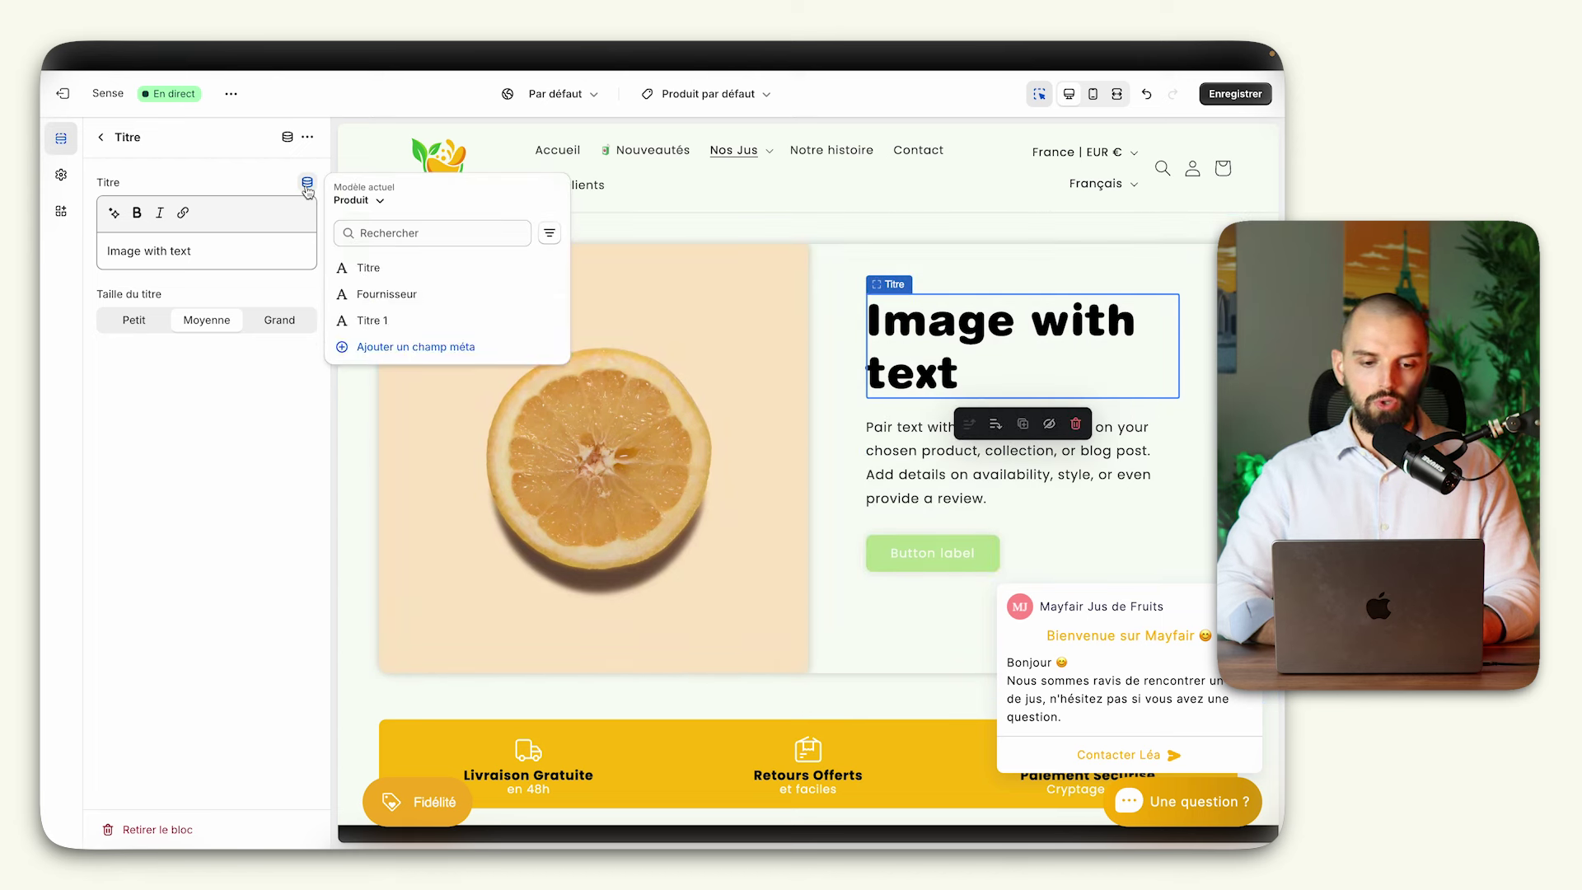
pyautogui.click(399, 322)
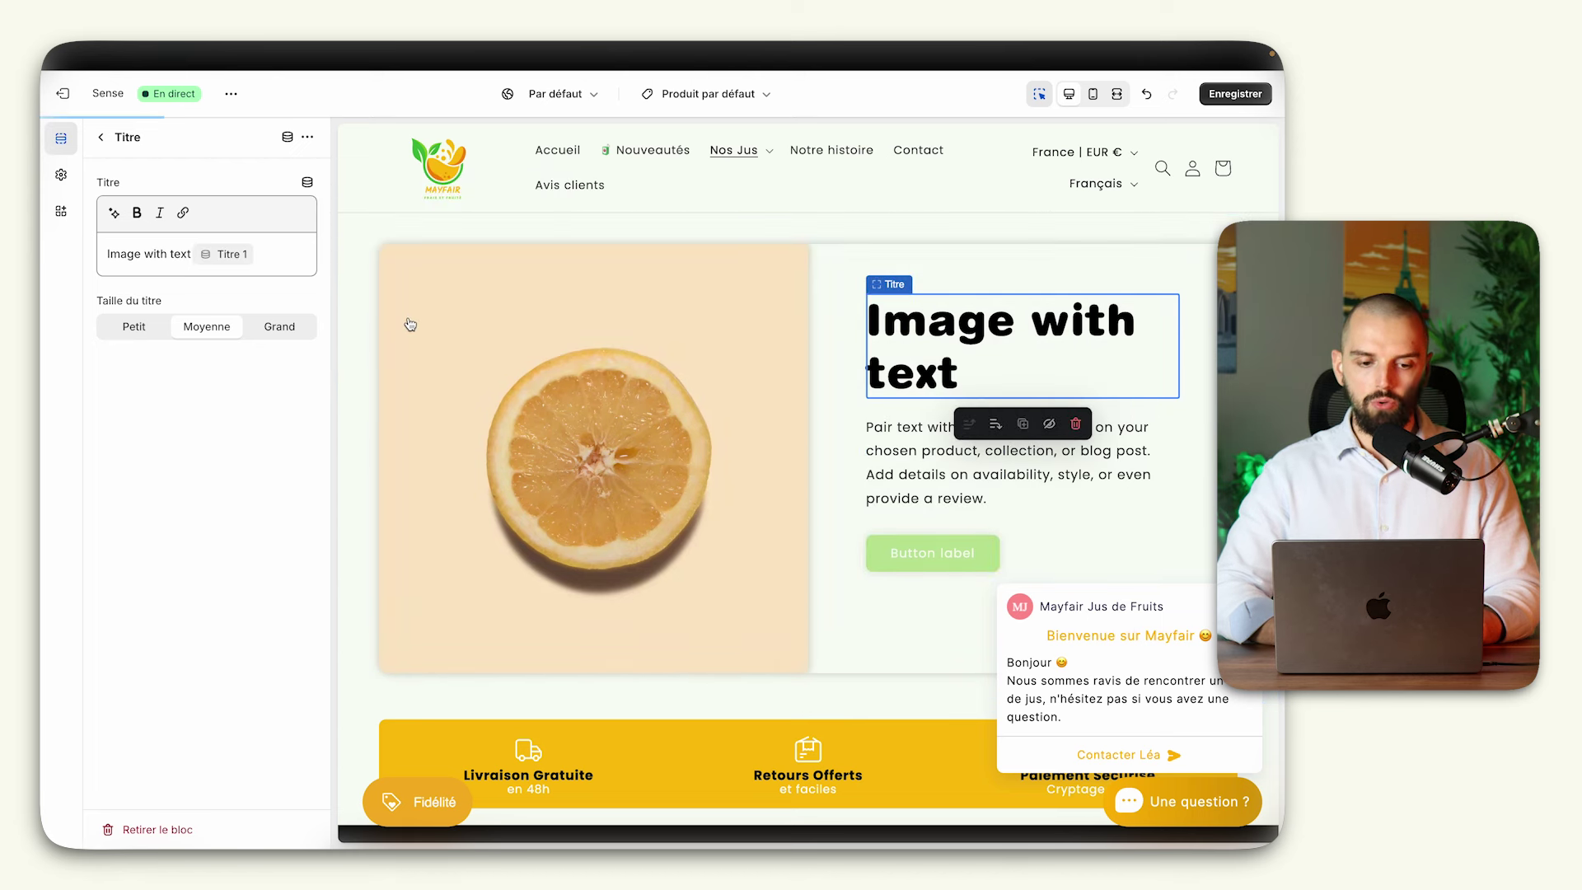
pyautogui.moveTo(186, 257); pyautogui.dragTo(106, 253)
pyautogui.press('BackSpace')
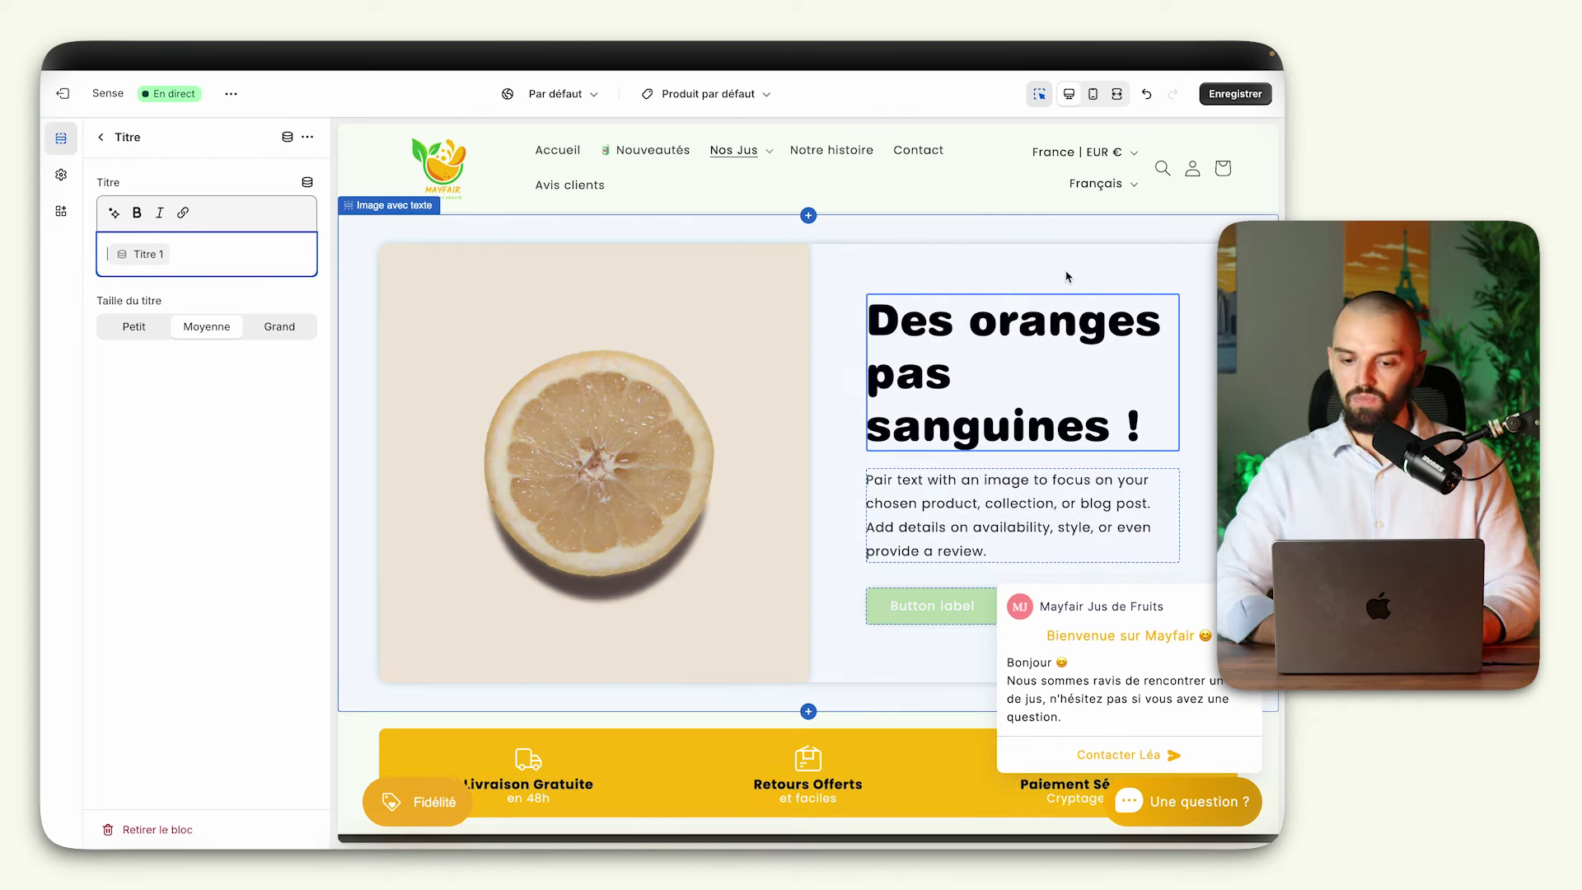
pyautogui.click(1234, 94)
# Step: Preview the product template with Jus de betterave and check the image-with-text section's heading and image
pyautogui.click(102, 143)
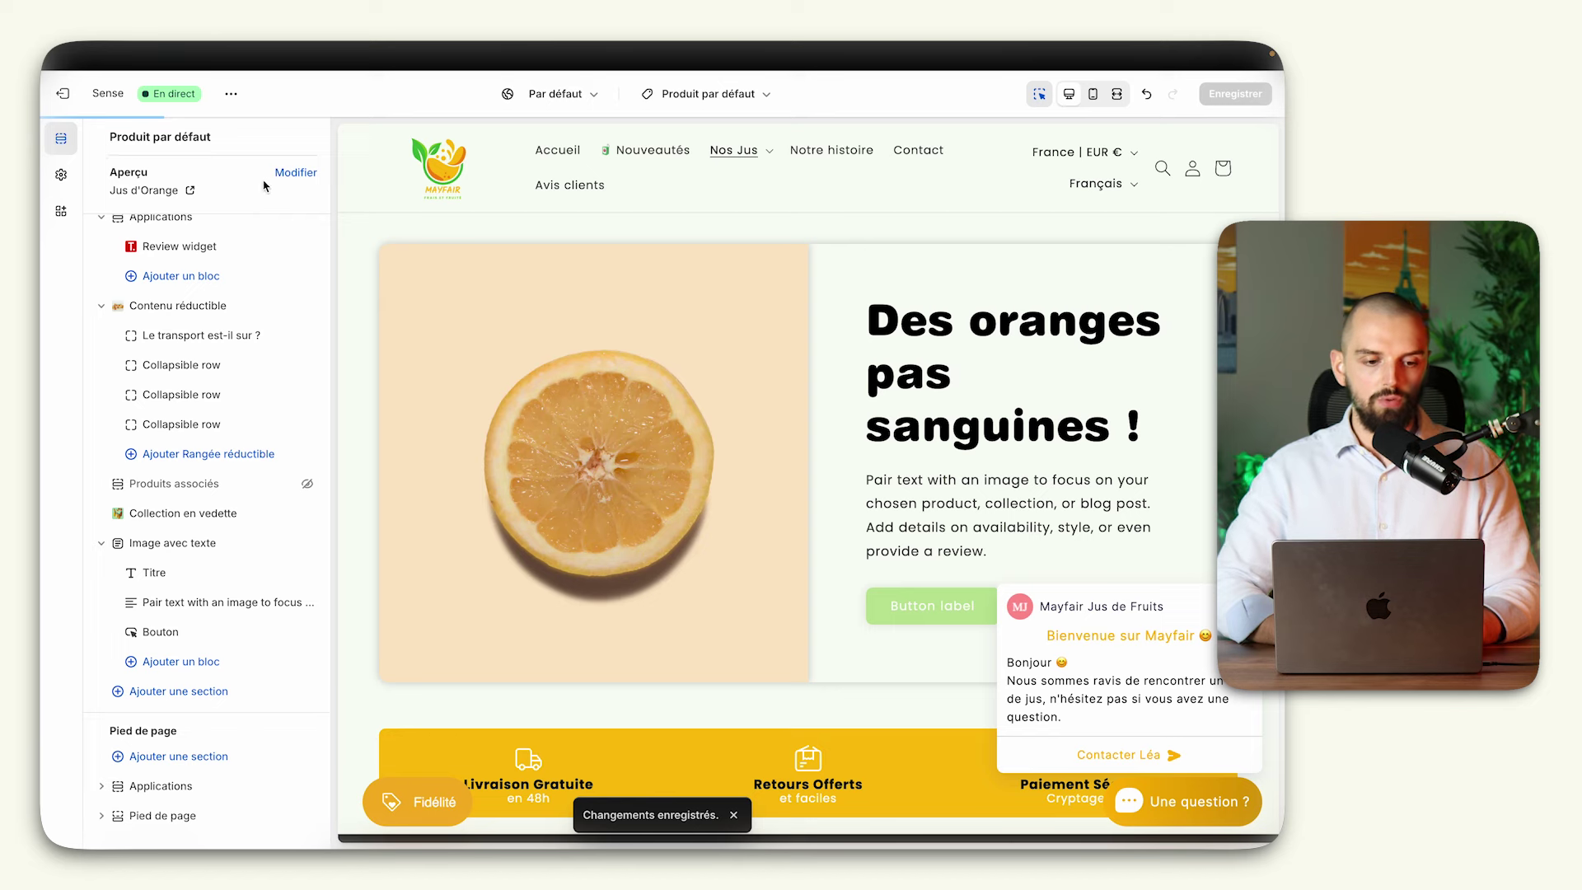
pyautogui.click(295, 172)
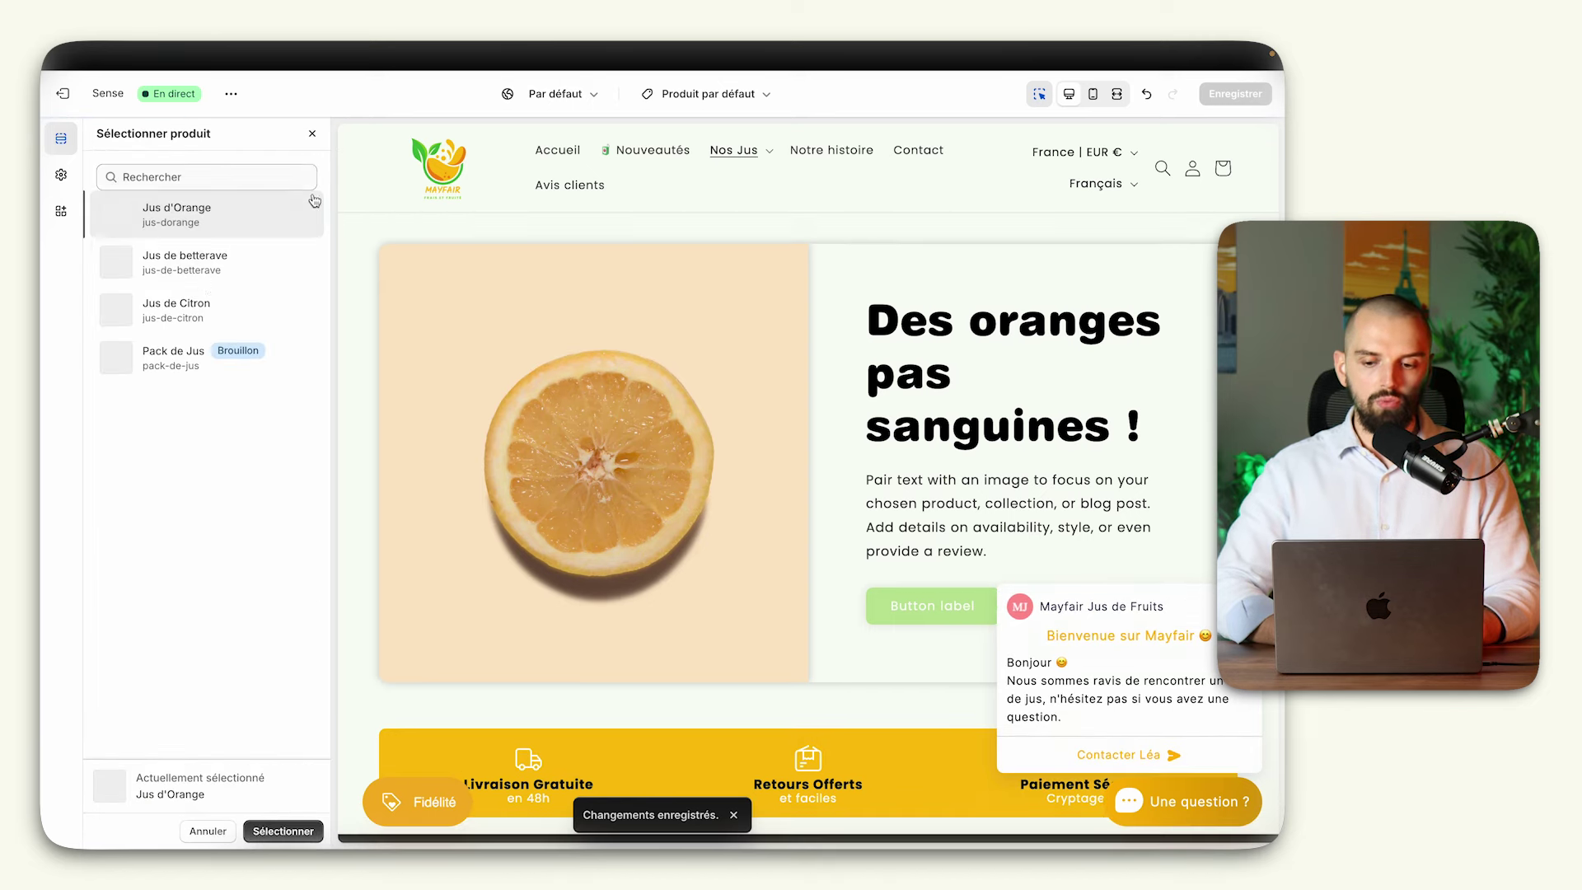
pyautogui.click(221, 272)
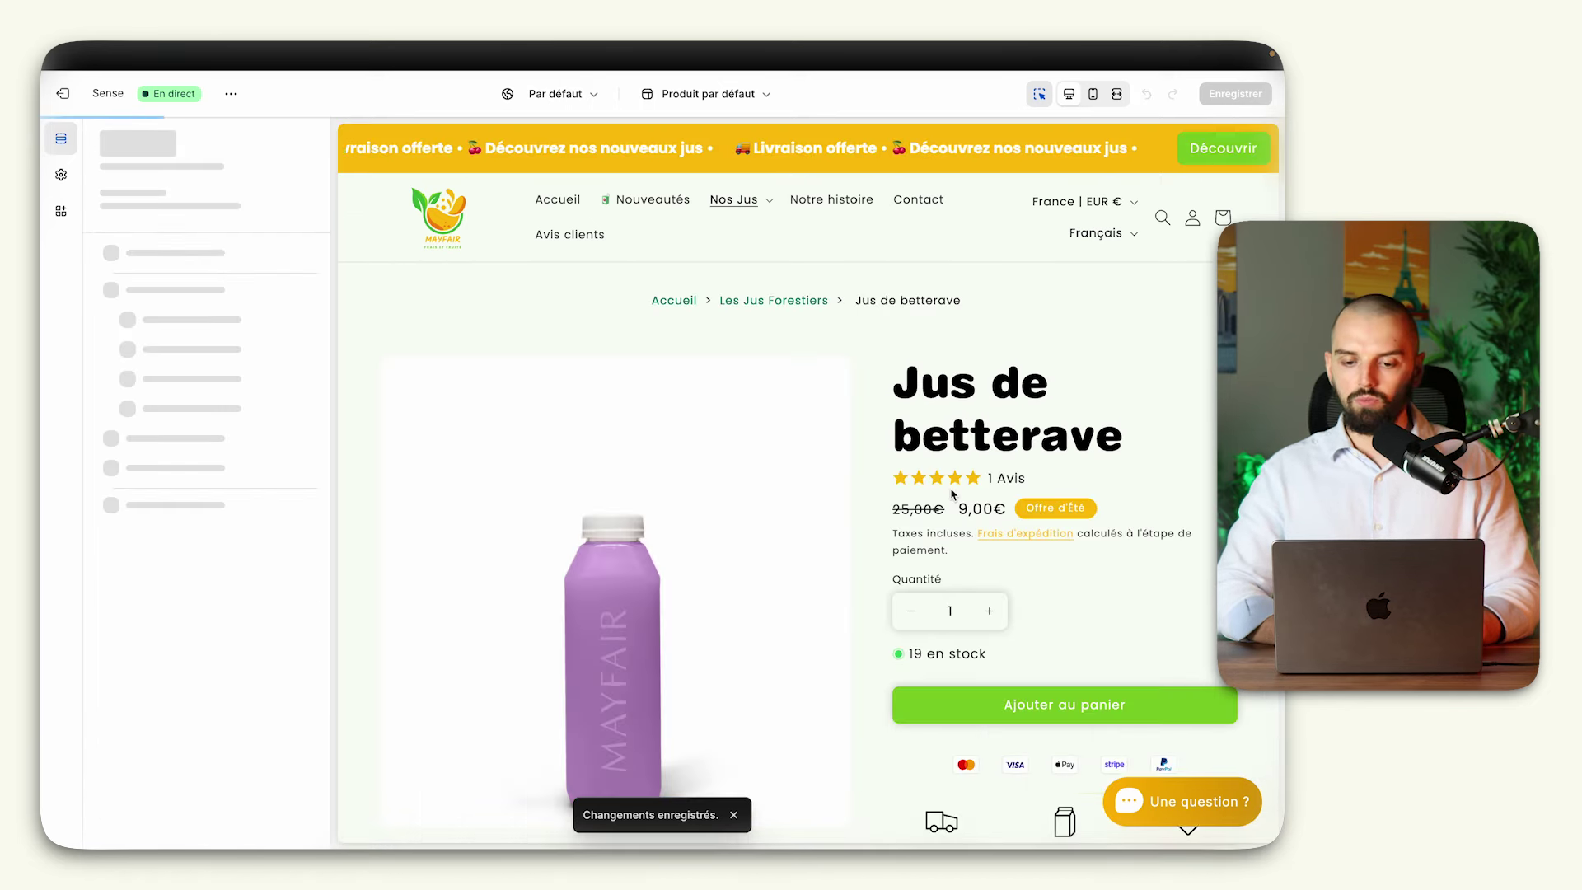
pyautogui.scroll(-10, 952, 495)
pyautogui.scroll(-10, 952, 494)
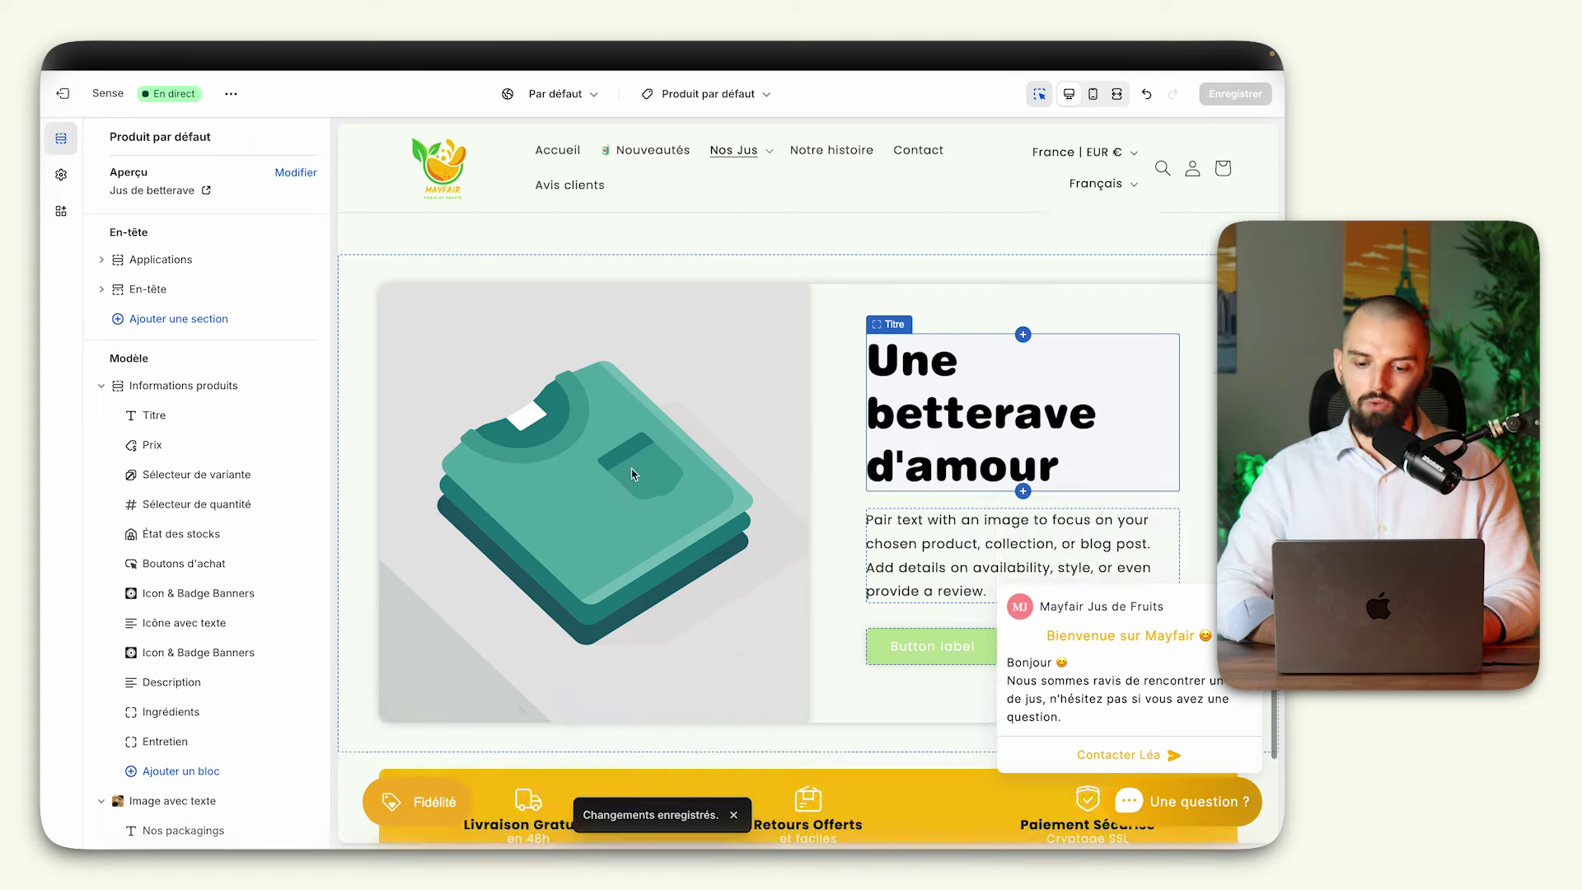
# Step: Switch the previewed product to Jus de Citron and check the heading and image in its image-with-text section
pyautogui.click(633, 474)
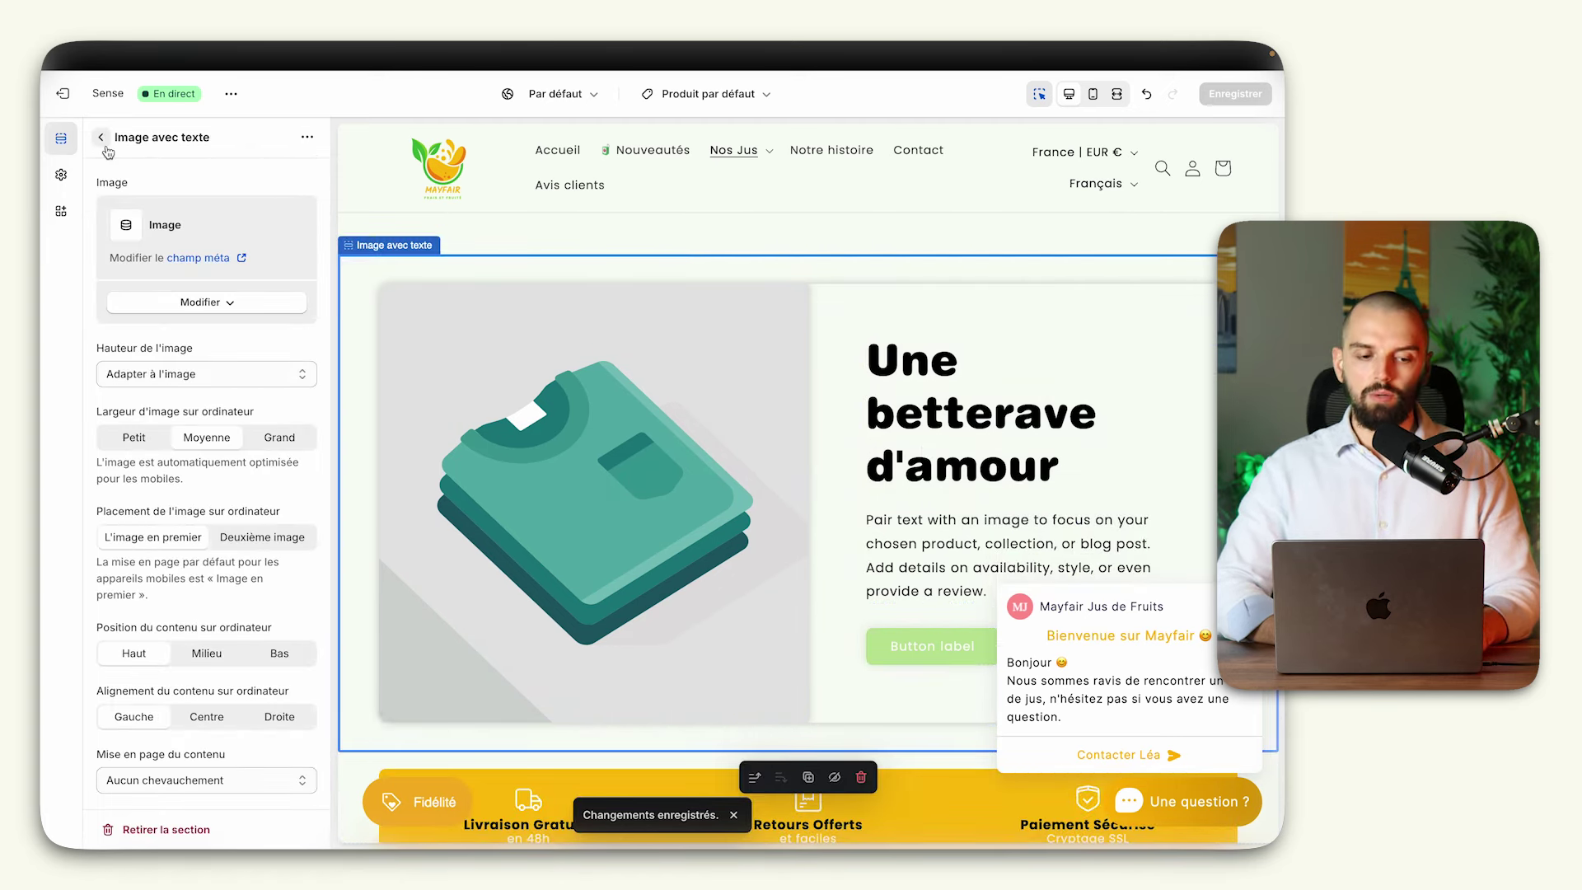
pyautogui.click(207, 302)
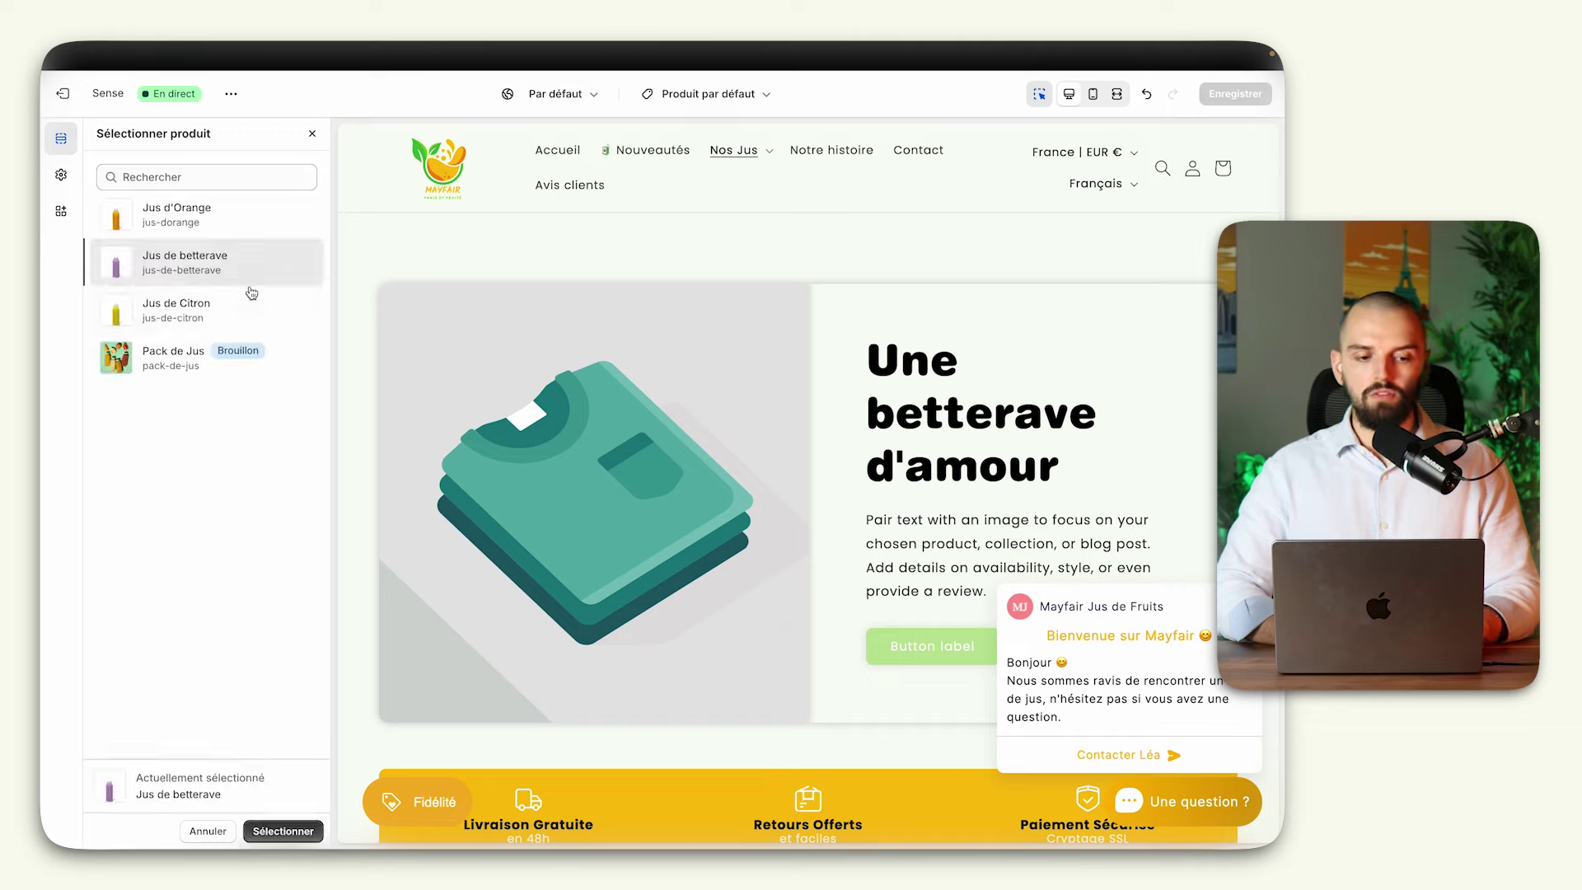
pyautogui.click(209, 316)
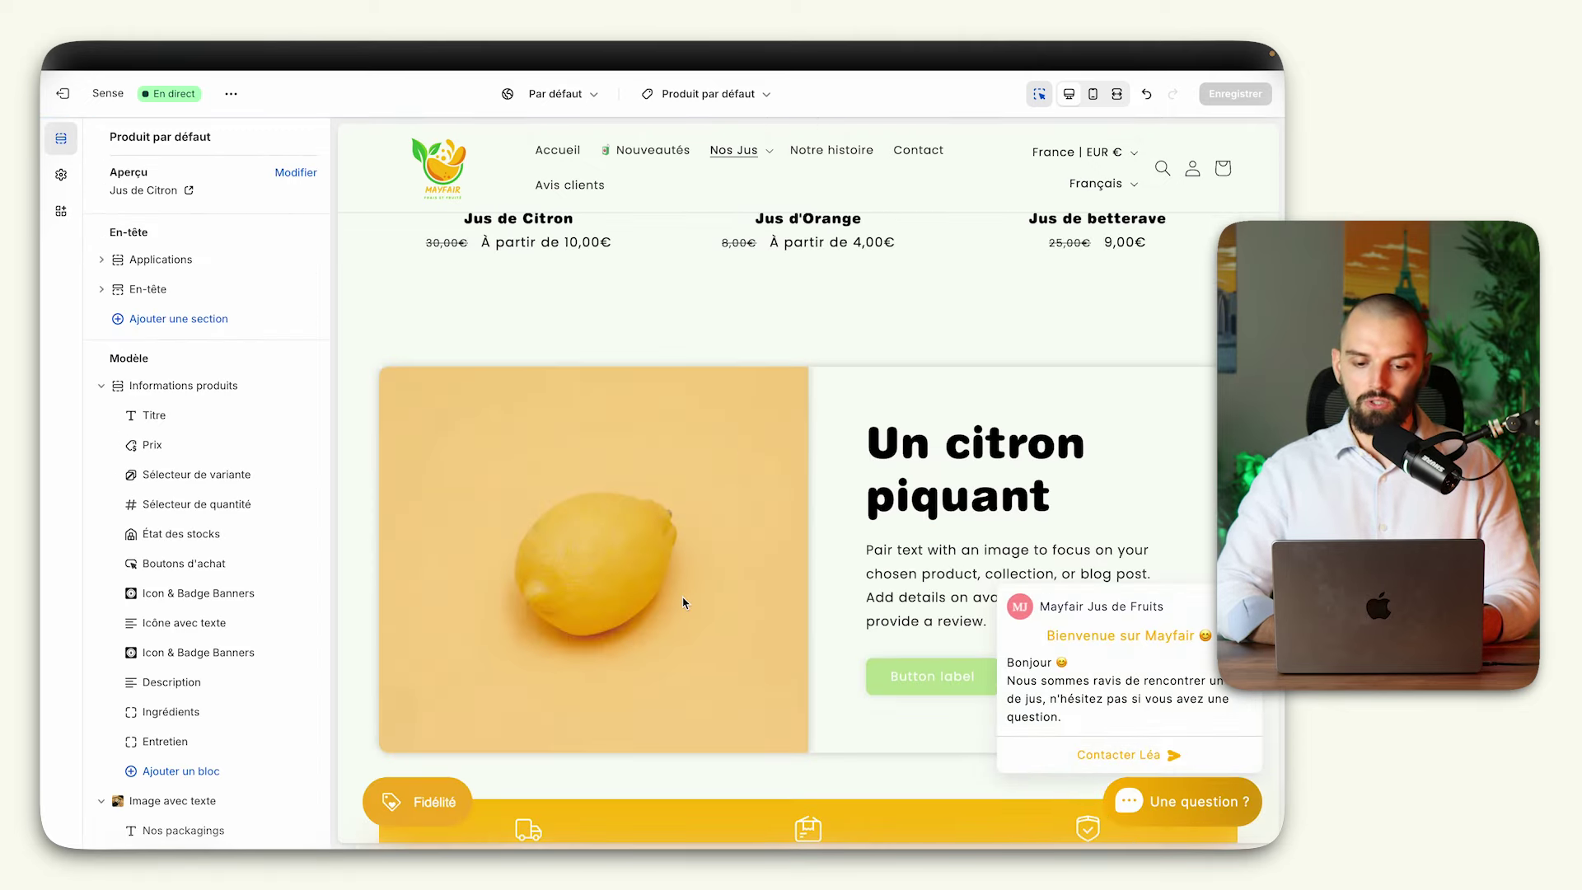
pyautogui.scroll(-1, 980, 428)
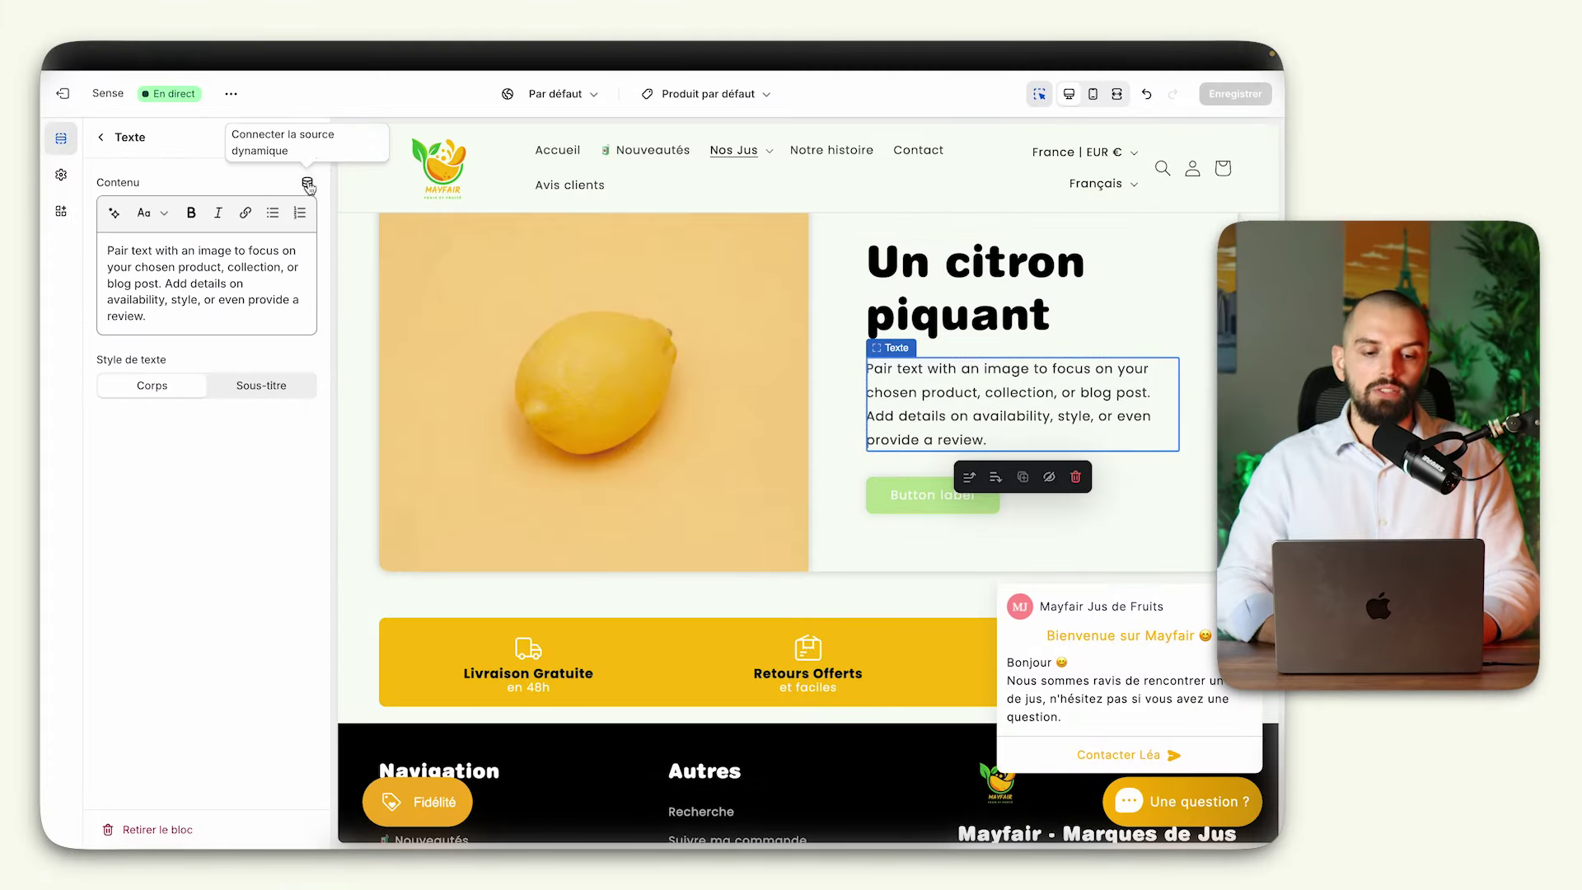
# Step: From the text block's dynamic source, open a new product metafield definition, look over the available types and leave without creating it
pyautogui.click(308, 183)
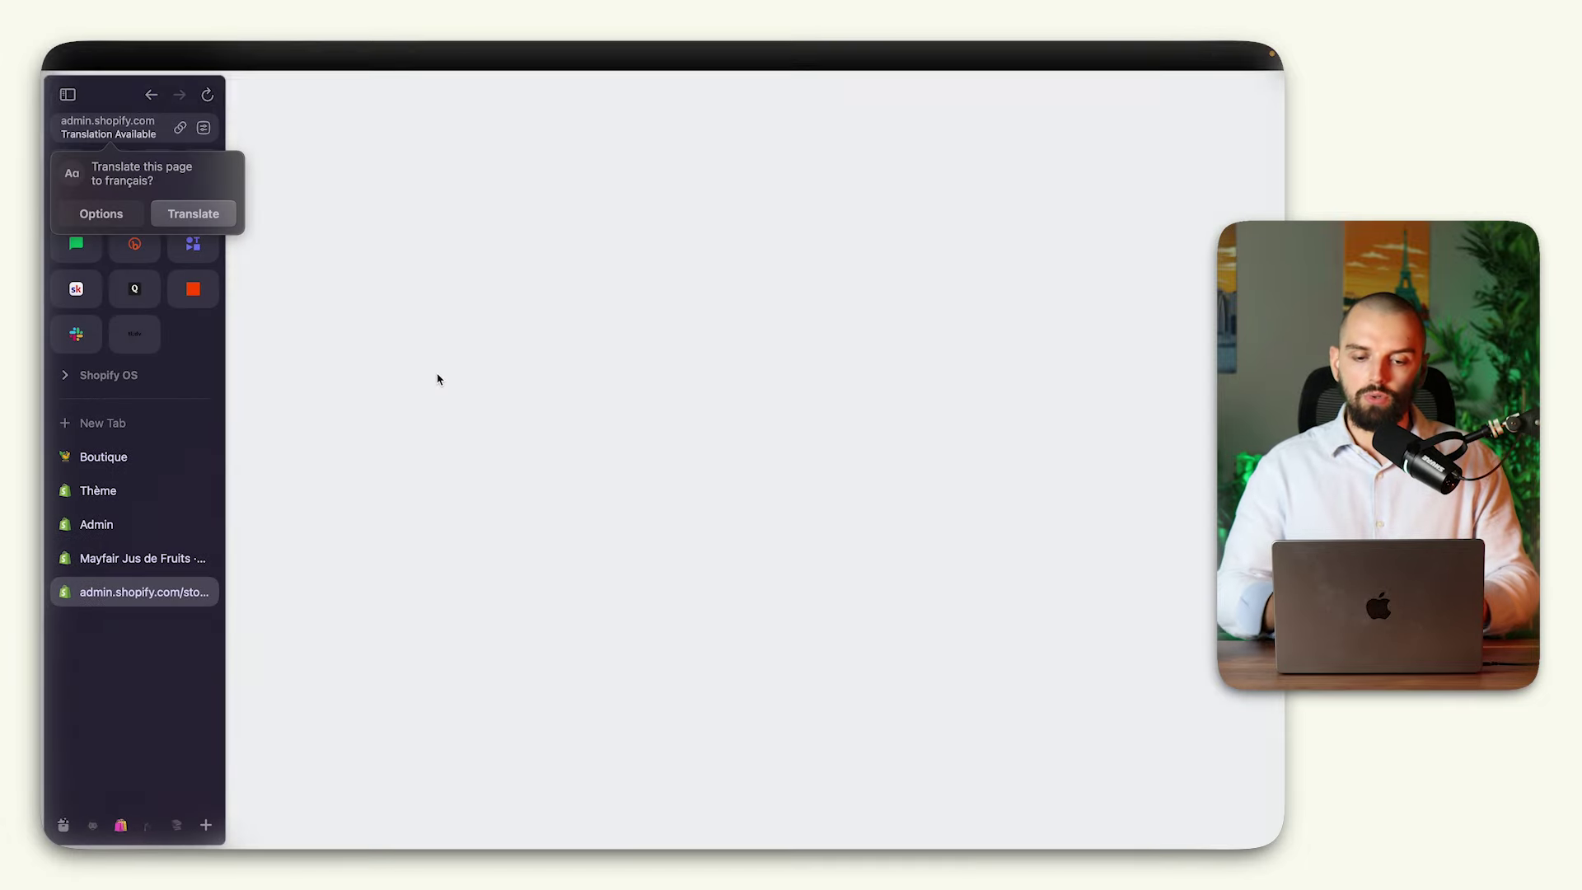
pyautogui.moveTo(731, 168); pyautogui.dragTo(898, 169)
pyautogui.click(898, 169)
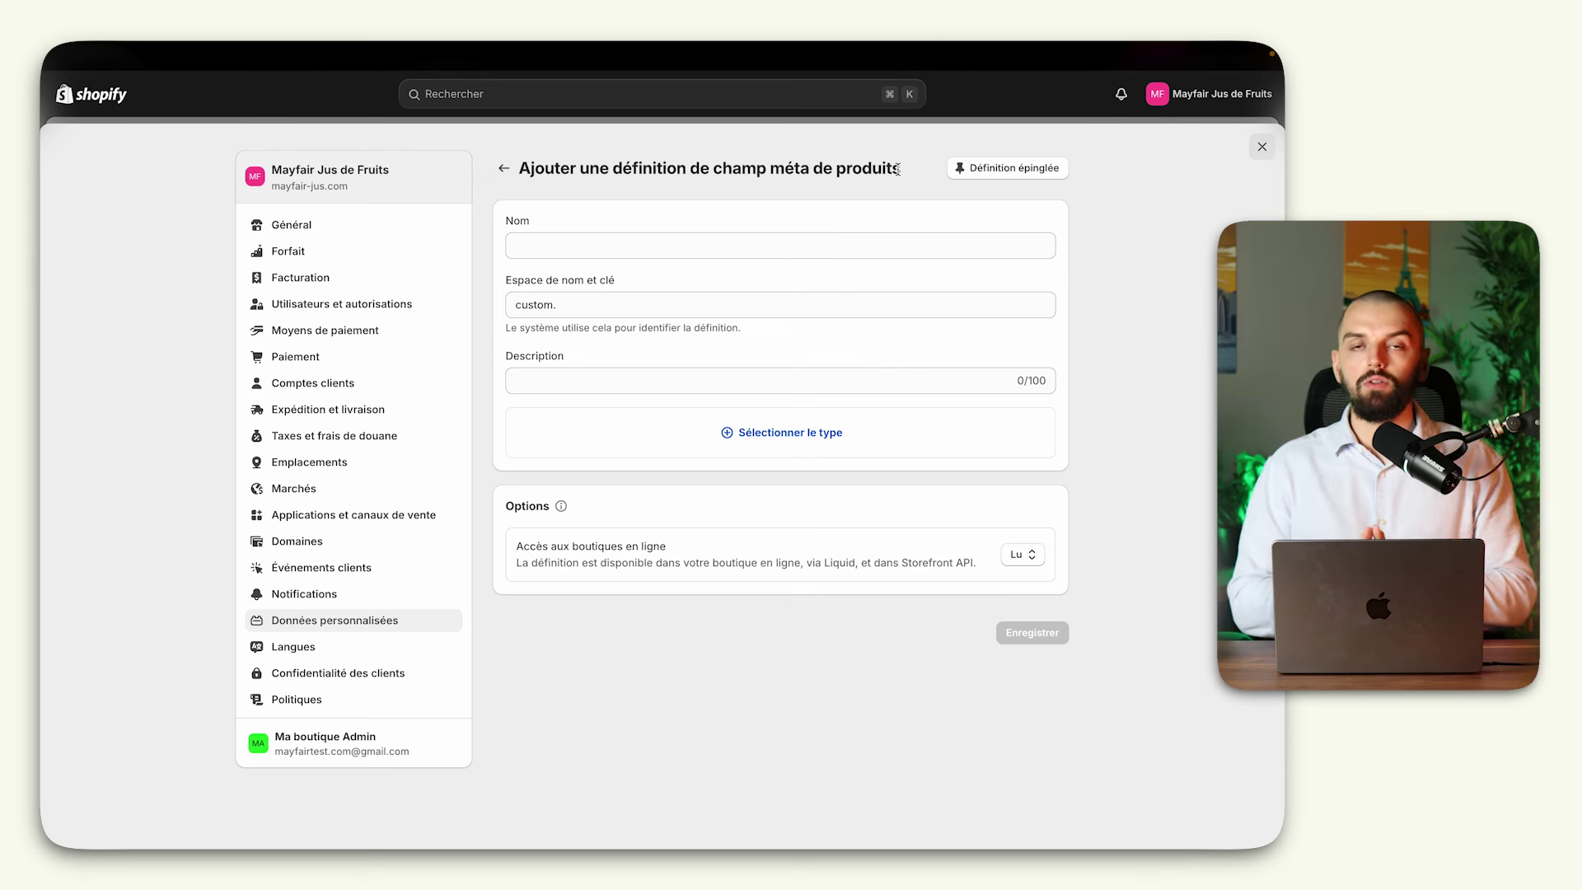
pyautogui.click(752, 443)
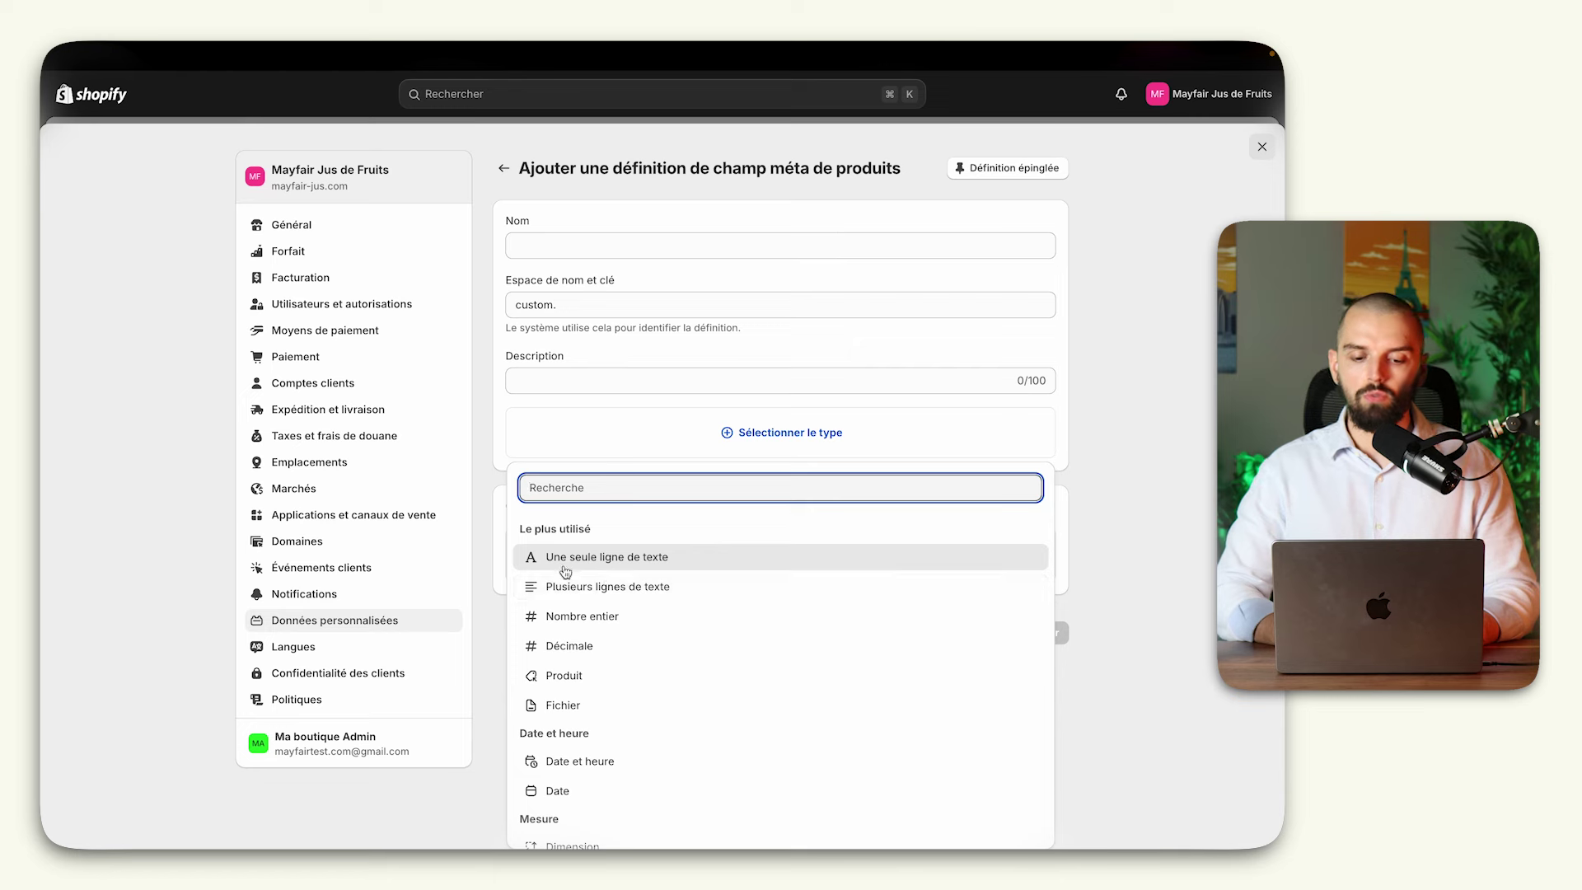
pyautogui.click(1179, 533)
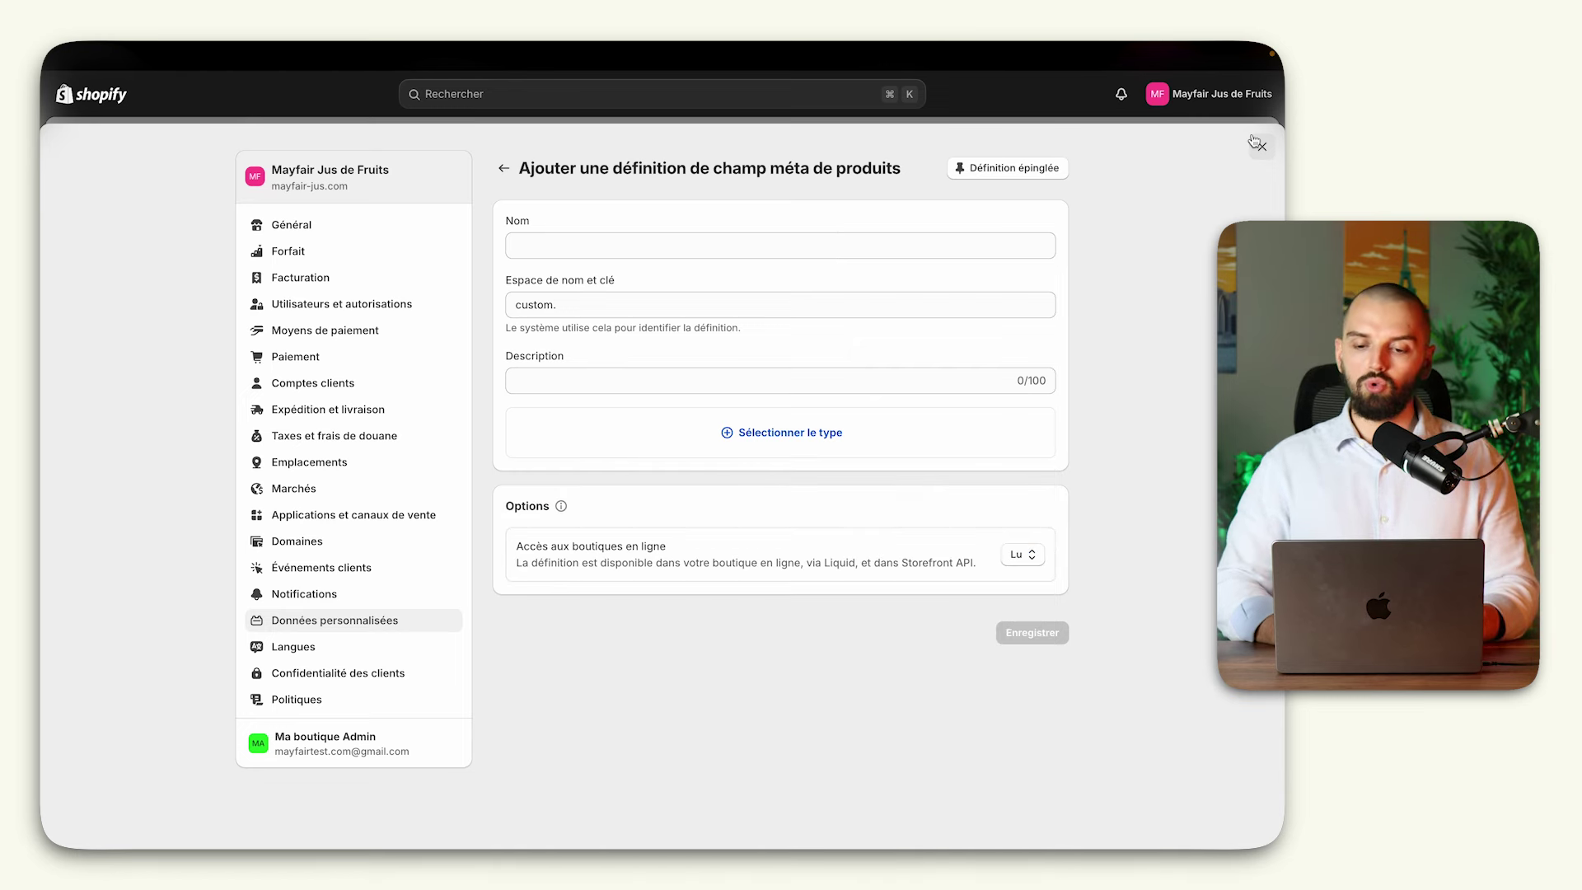
pyautogui.click(1254, 141)
# Step: Switch to the mind map and reveal the third use case under "Cas d'usages"
pyautogui.hotkey('ctrl', 'Right')
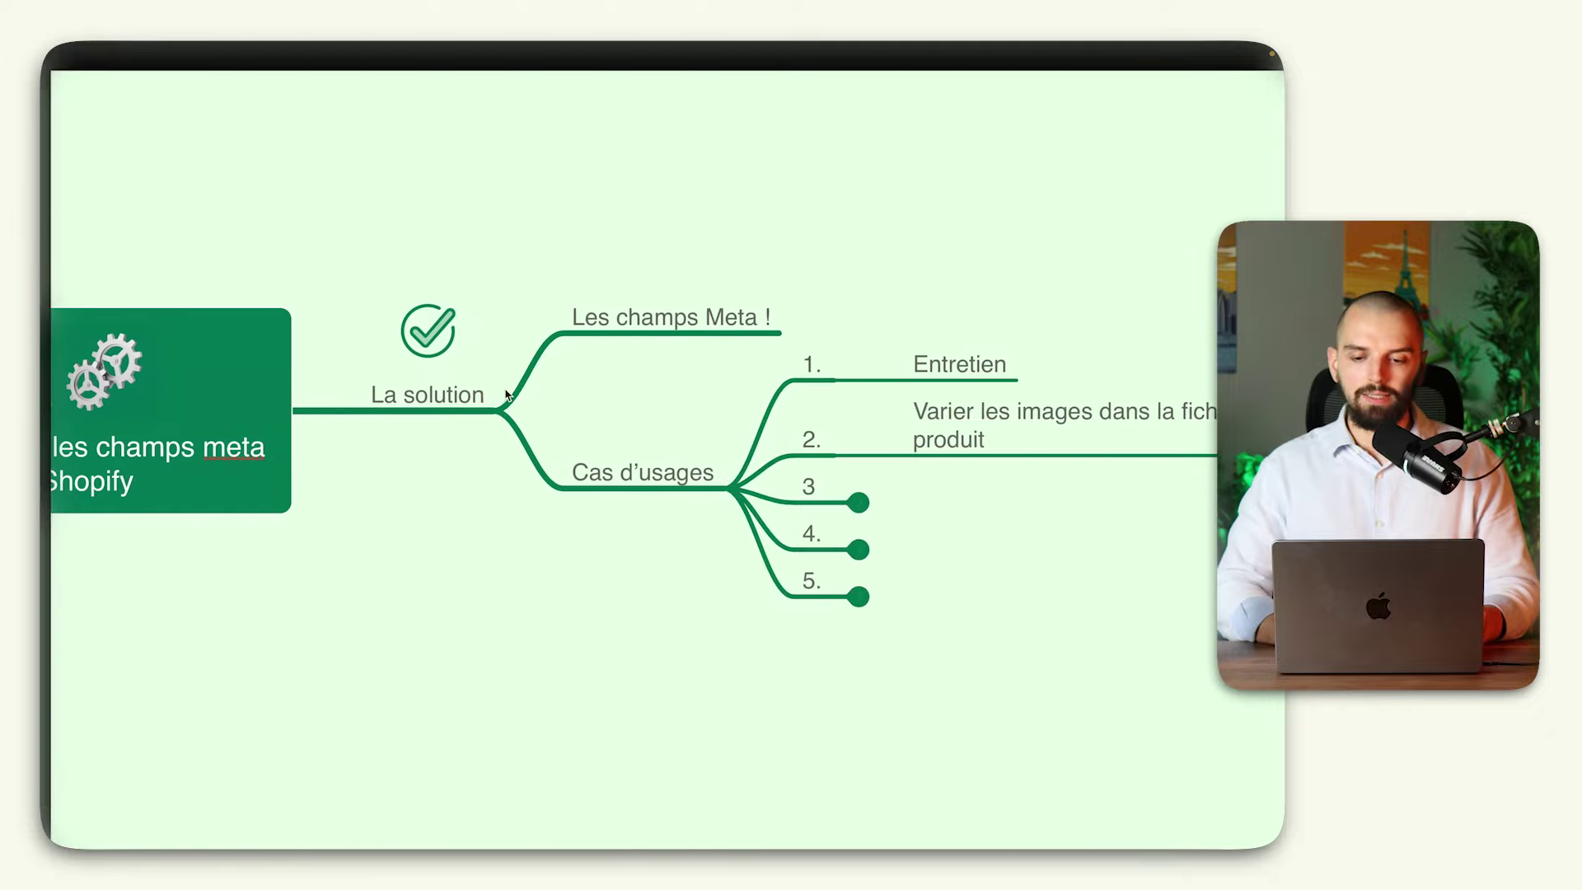
pyautogui.click(848, 503)
pyautogui.write('Date limite de consommation')
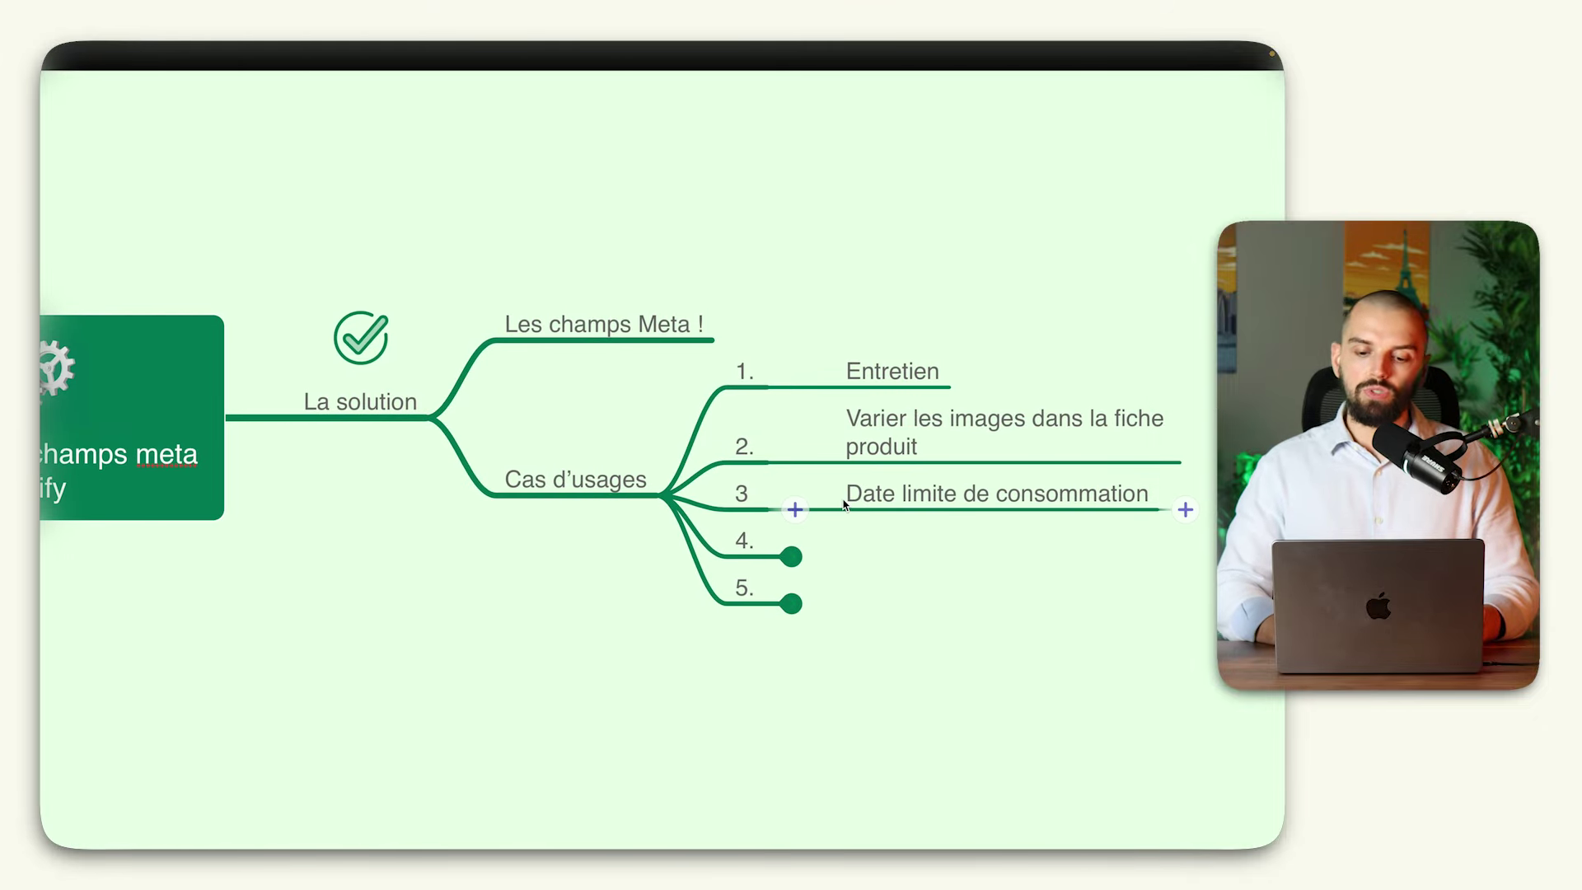
pyautogui.click(893, 378)
pyautogui.click(879, 289)
# Step: Back in the Shopify admin settings, start a new product metafield definition named "Date limite de consommation"
pyautogui.hotkey('ctrl', 'Left')
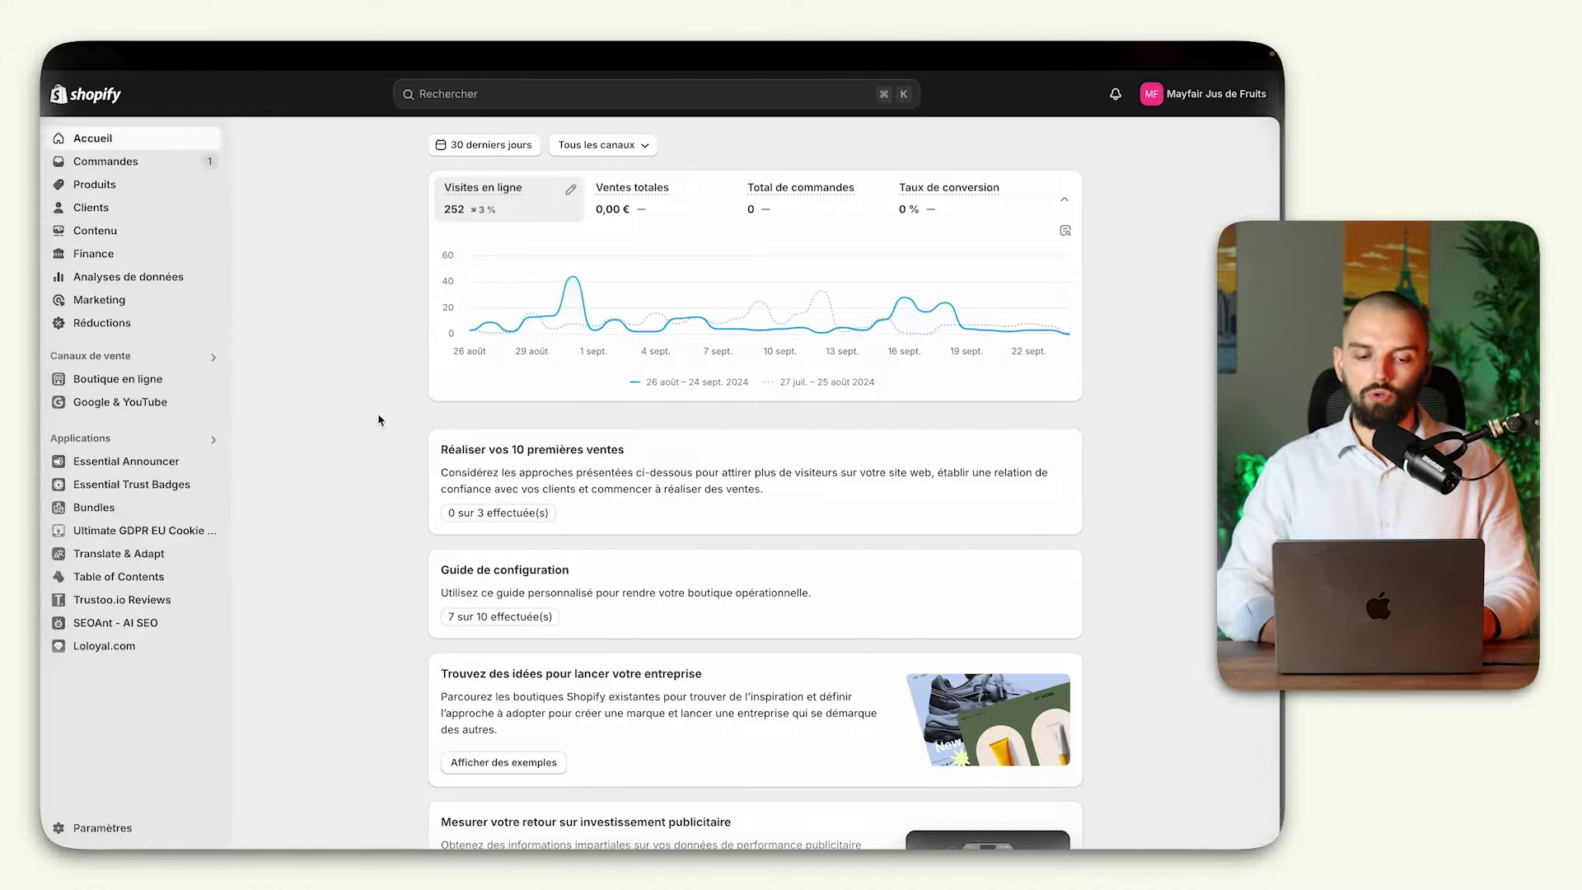
pyautogui.click(103, 828)
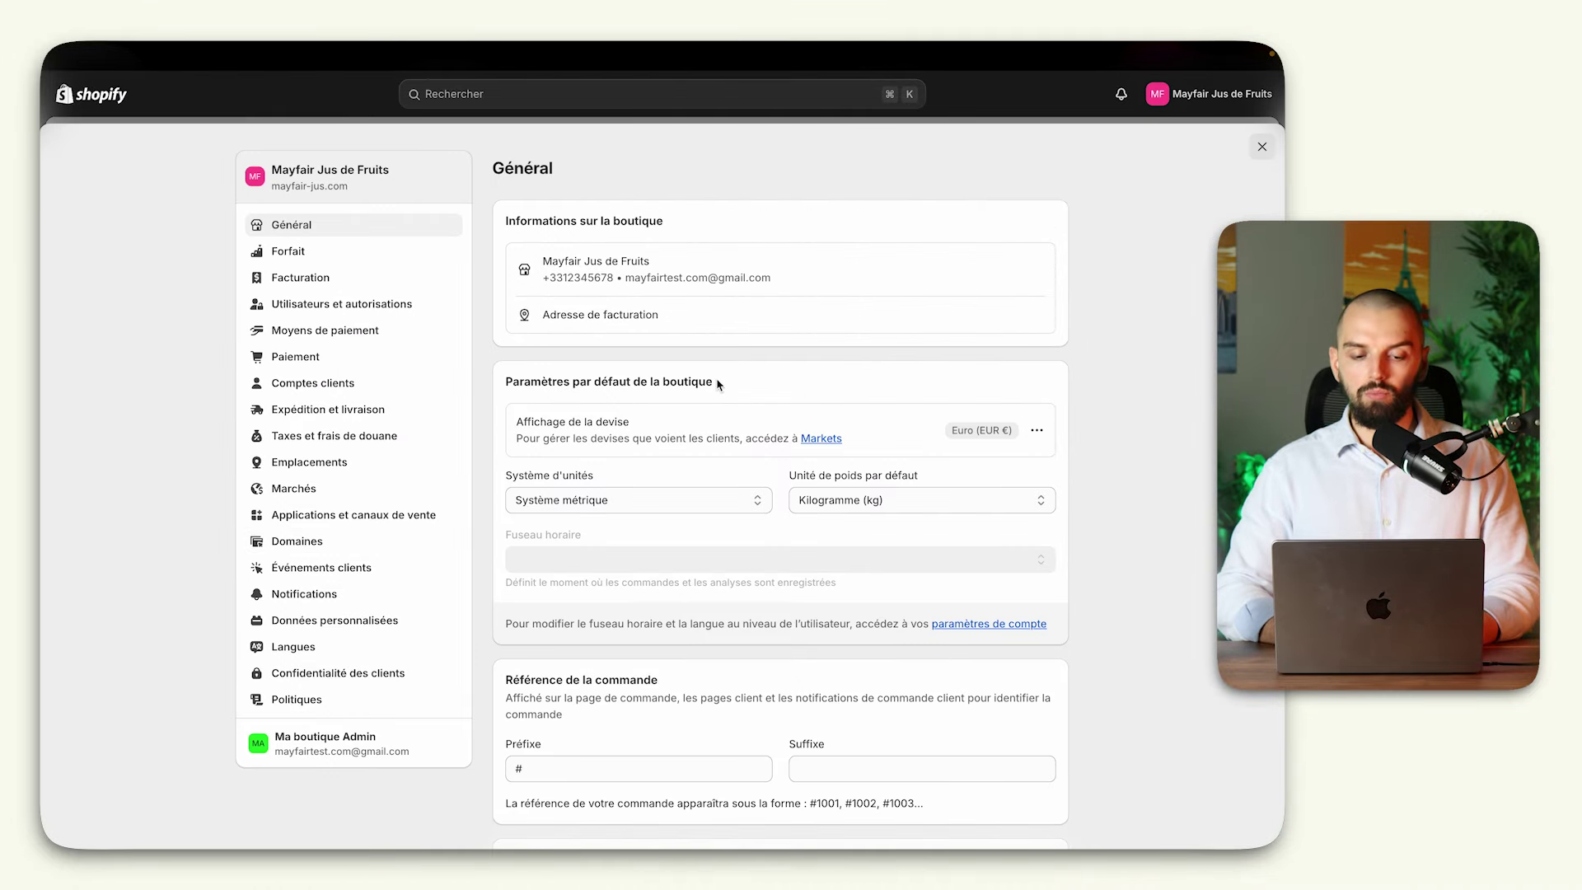
pyautogui.click(301, 626)
pyautogui.click(836, 280)
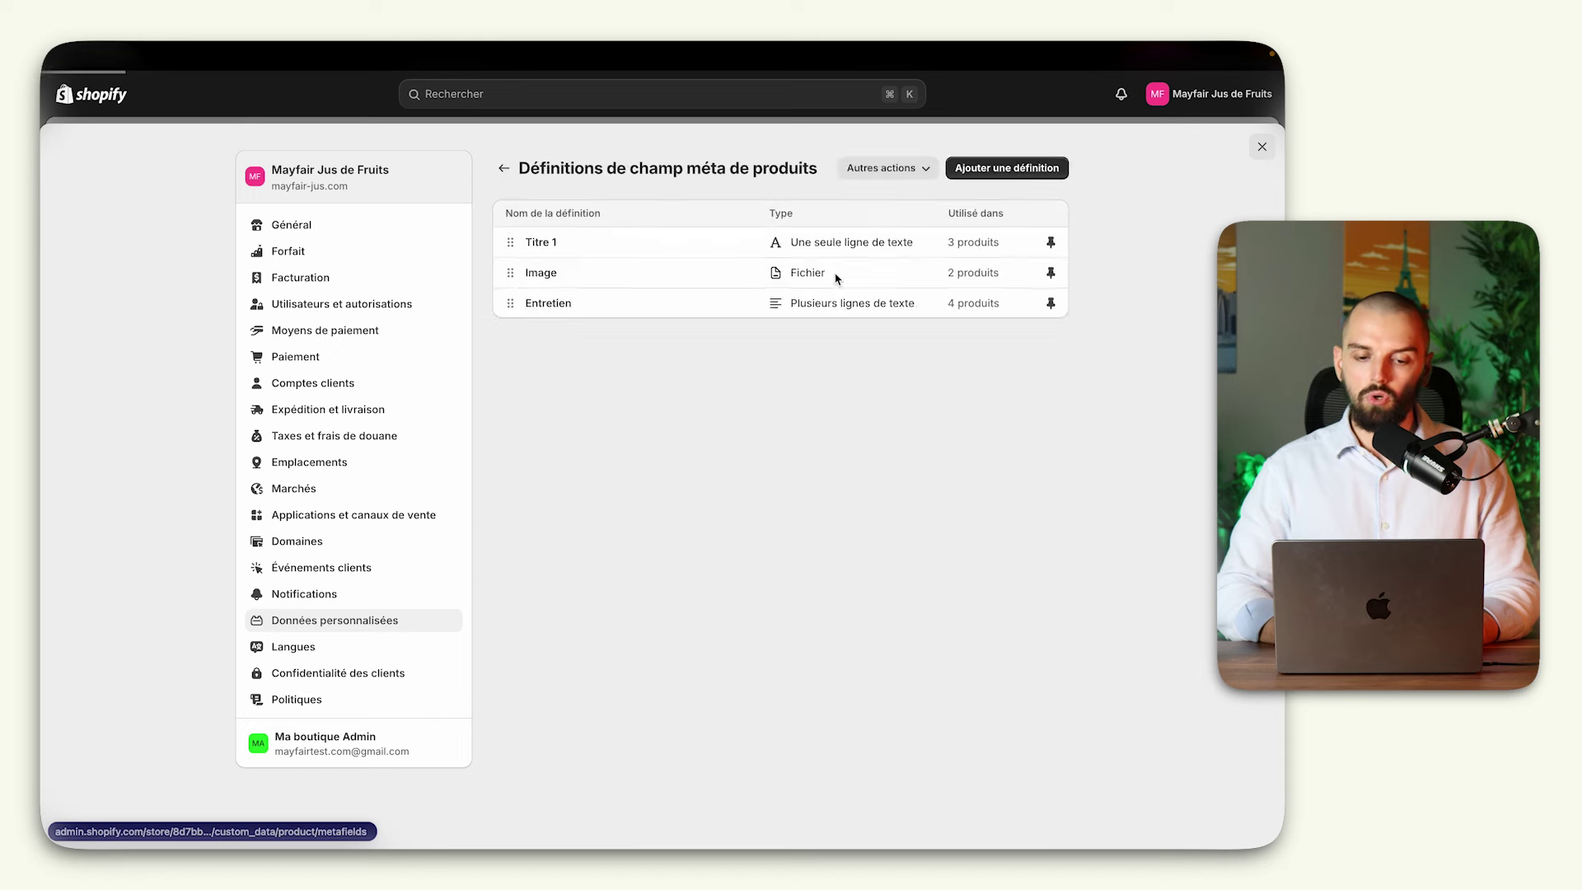
pyautogui.click(636, 241)
pyautogui.write('Date limite de consommation')
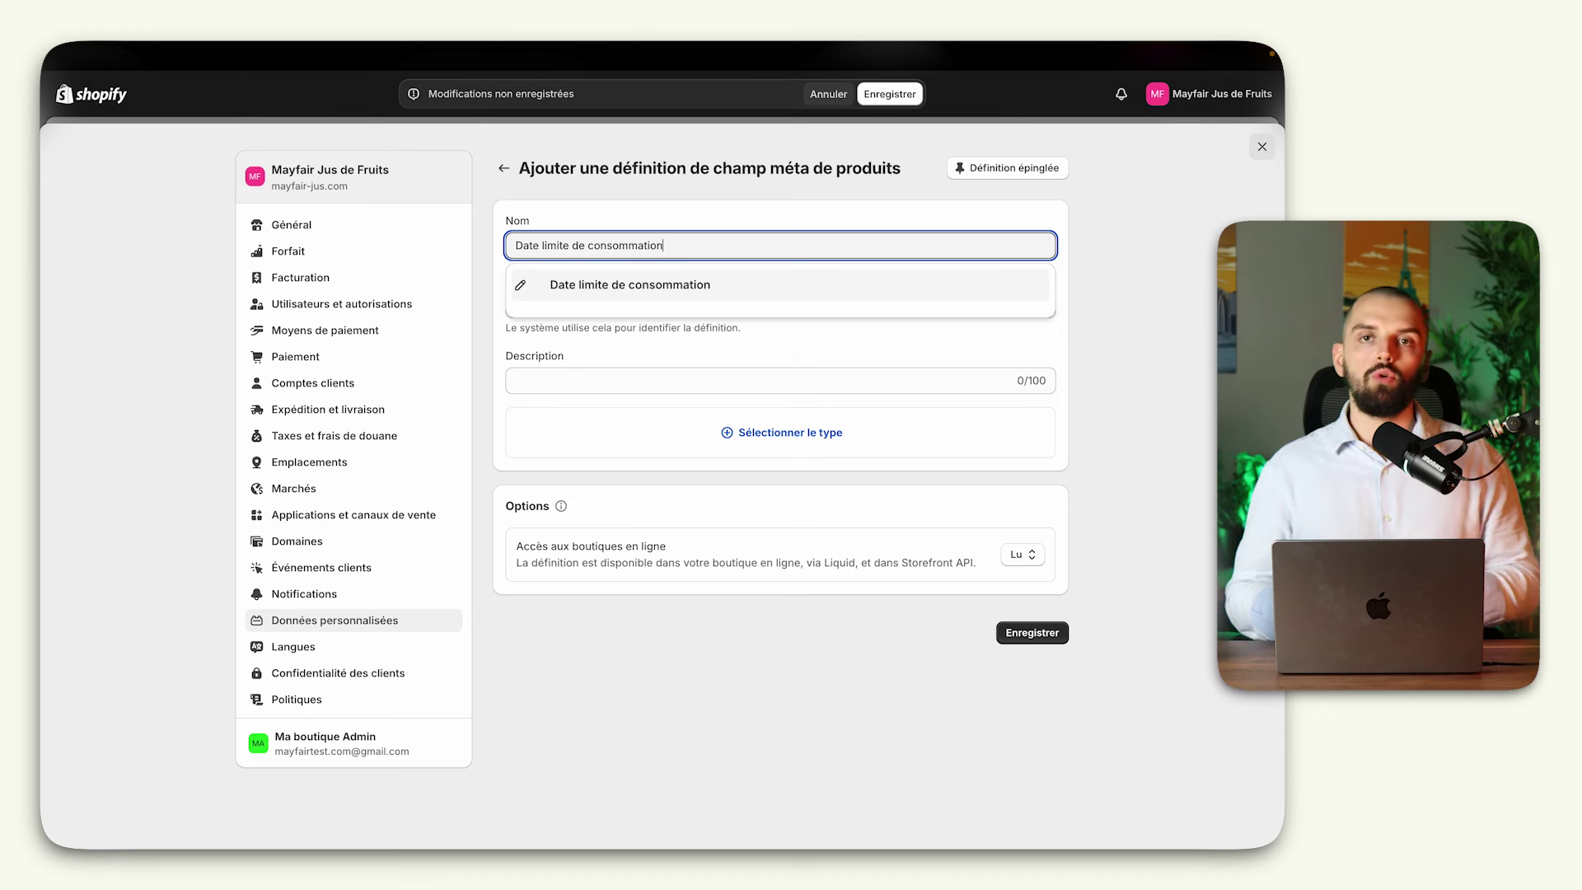
pyautogui.click(610, 280)
# Step: Give the new definition the description "date" and the type "Date", then save it
pyautogui.click(592, 383)
pyautogui.click(600, 416)
pyautogui.write('date')
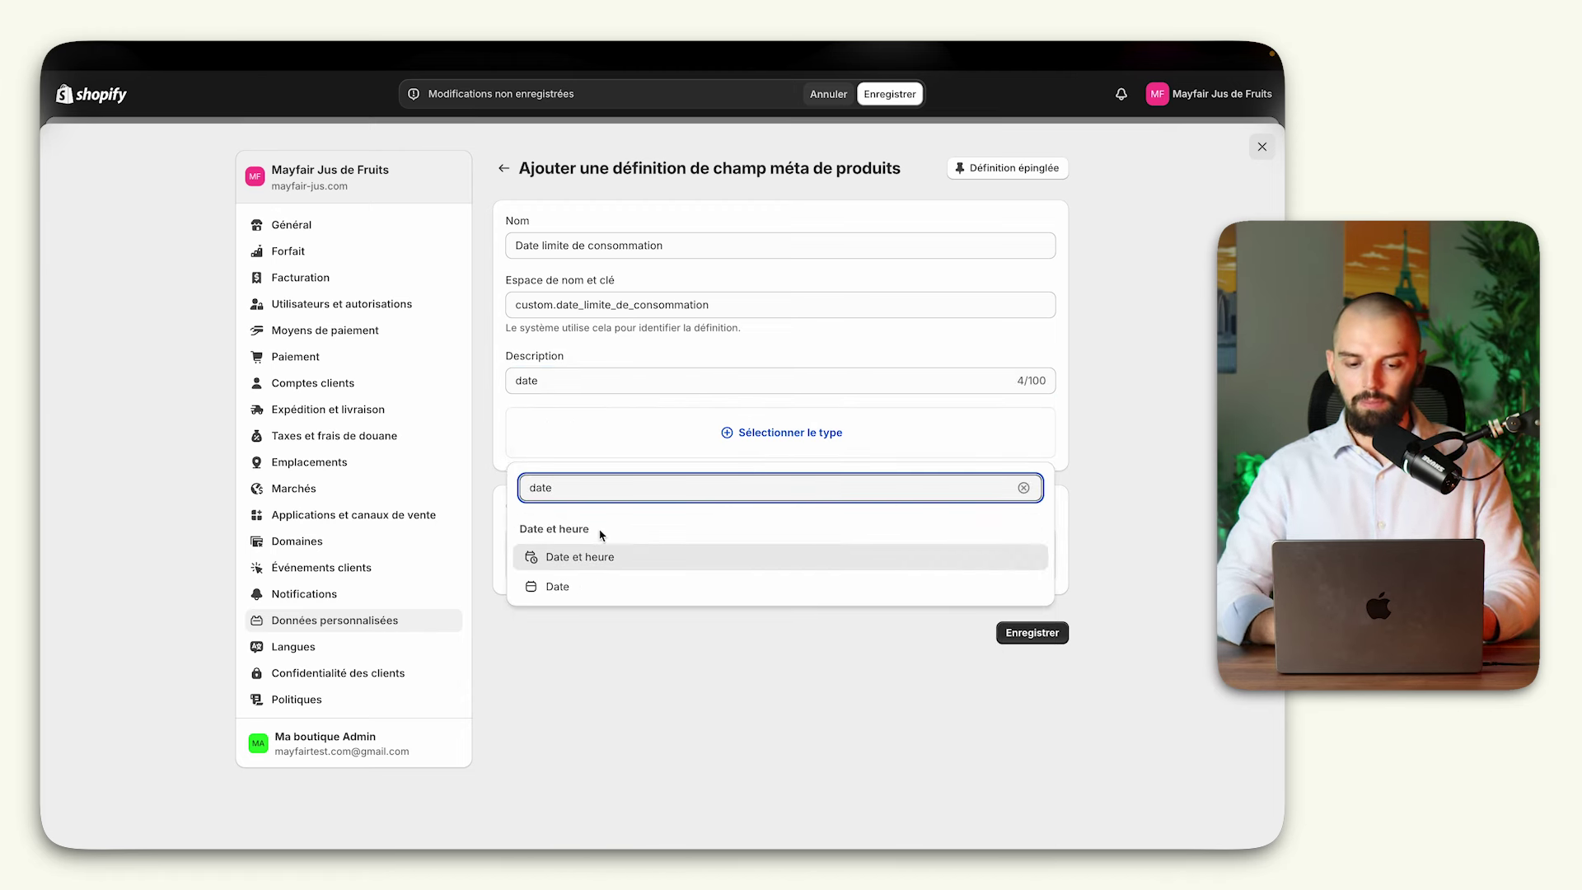
pyautogui.click(579, 589)
pyautogui.scroll(-3, 645, 553)
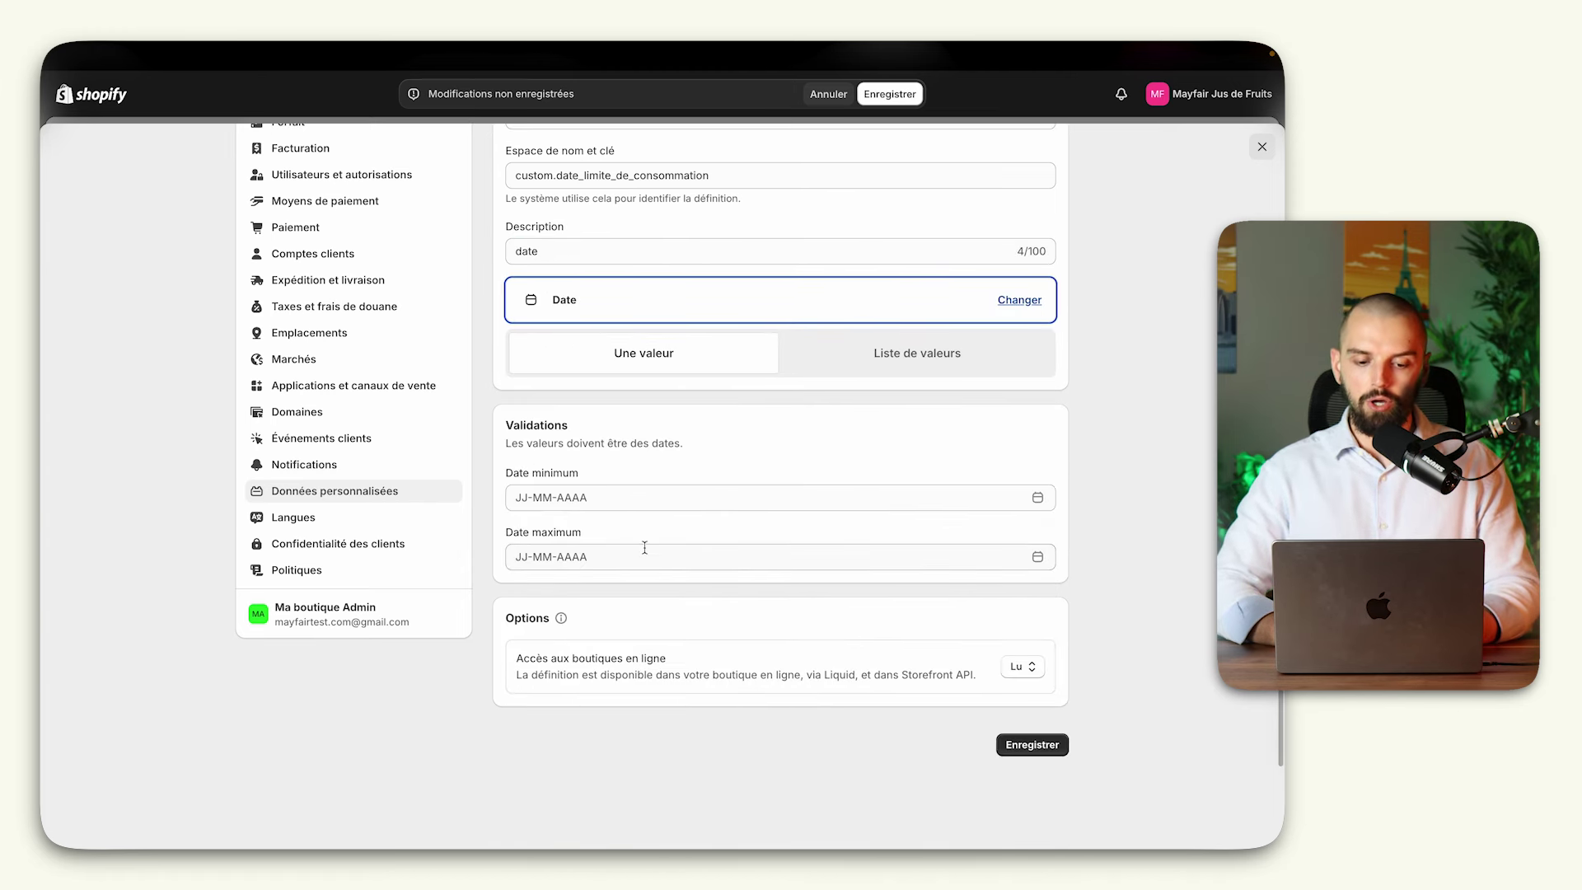
pyautogui.click(1035, 746)
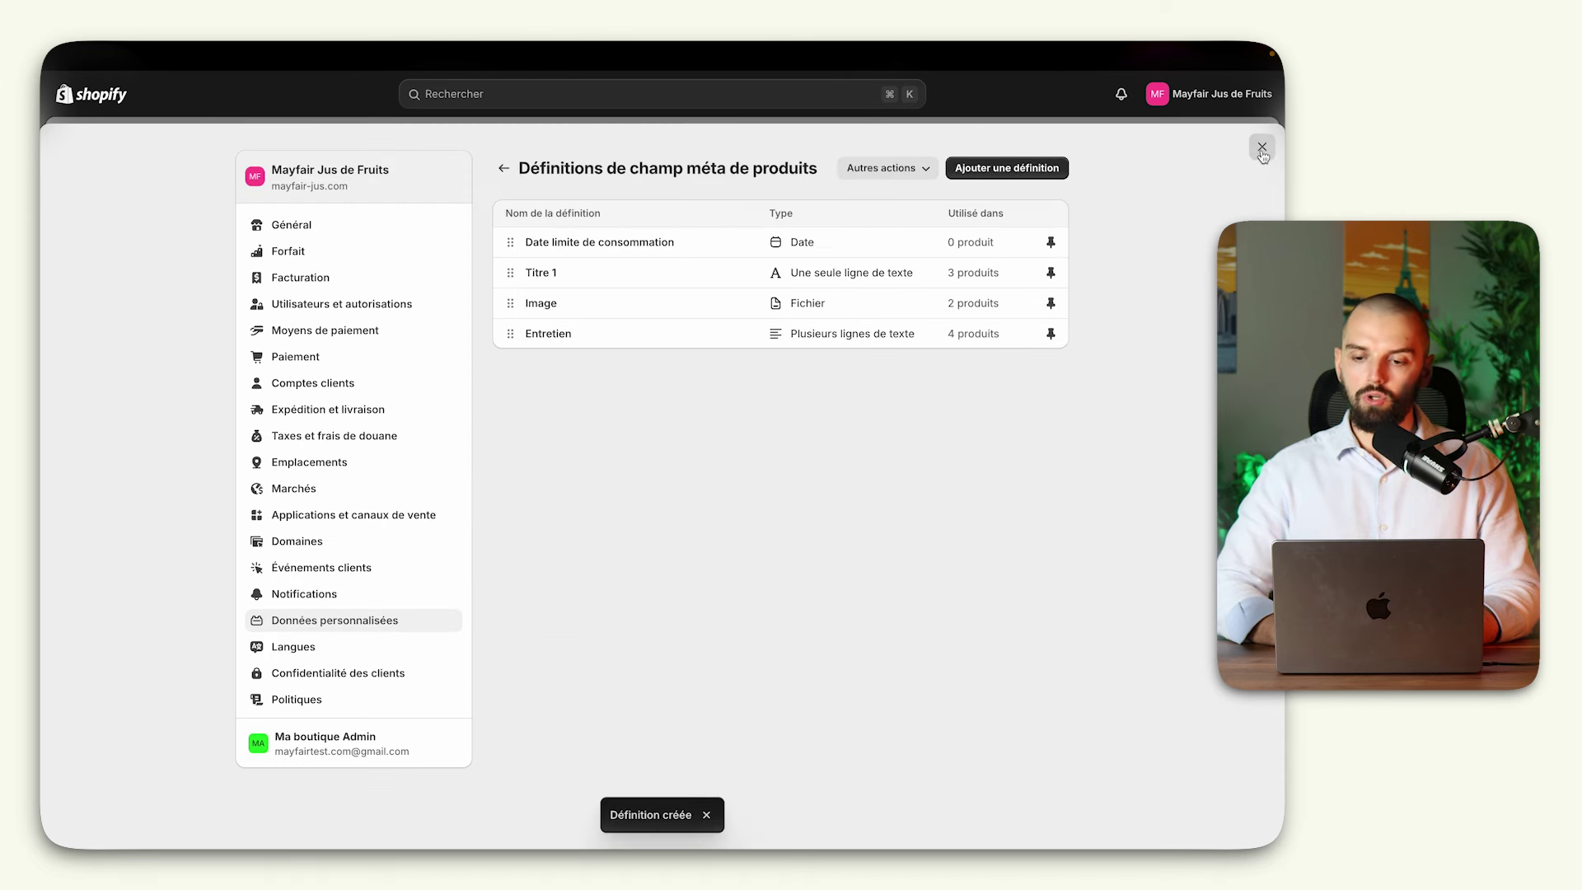
# Step: Rename the "Date limite de consommation" metafield definition as "Date limite d'offre" and save it
pyautogui.click(705, 251)
pyautogui.moveTo(674, 258); pyautogui.dragTo(575, 263)
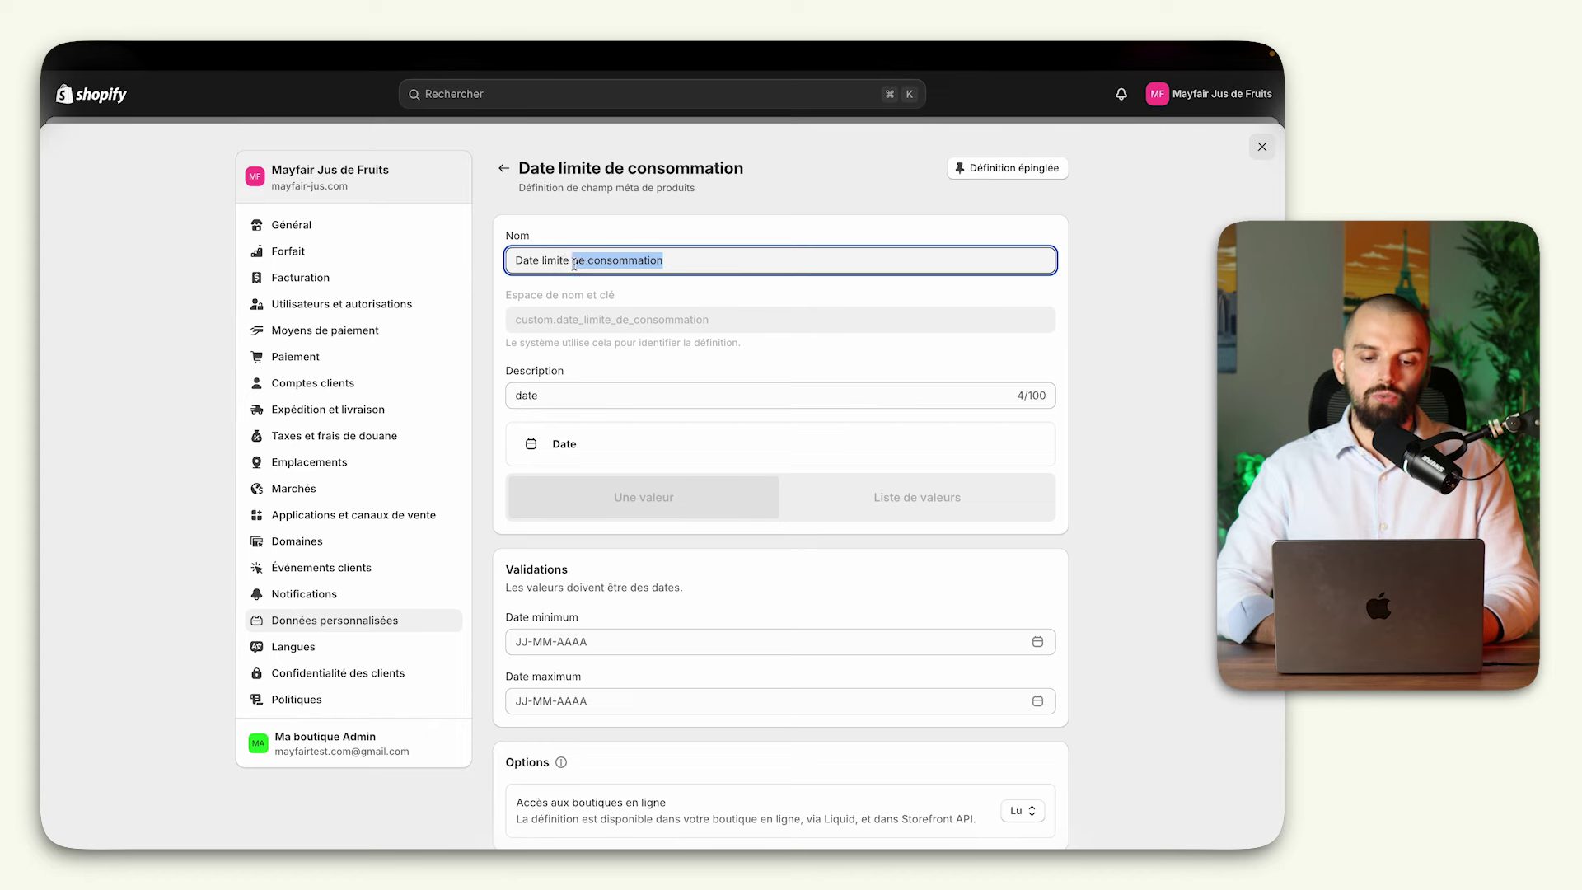
pyautogui.write("d'offre")
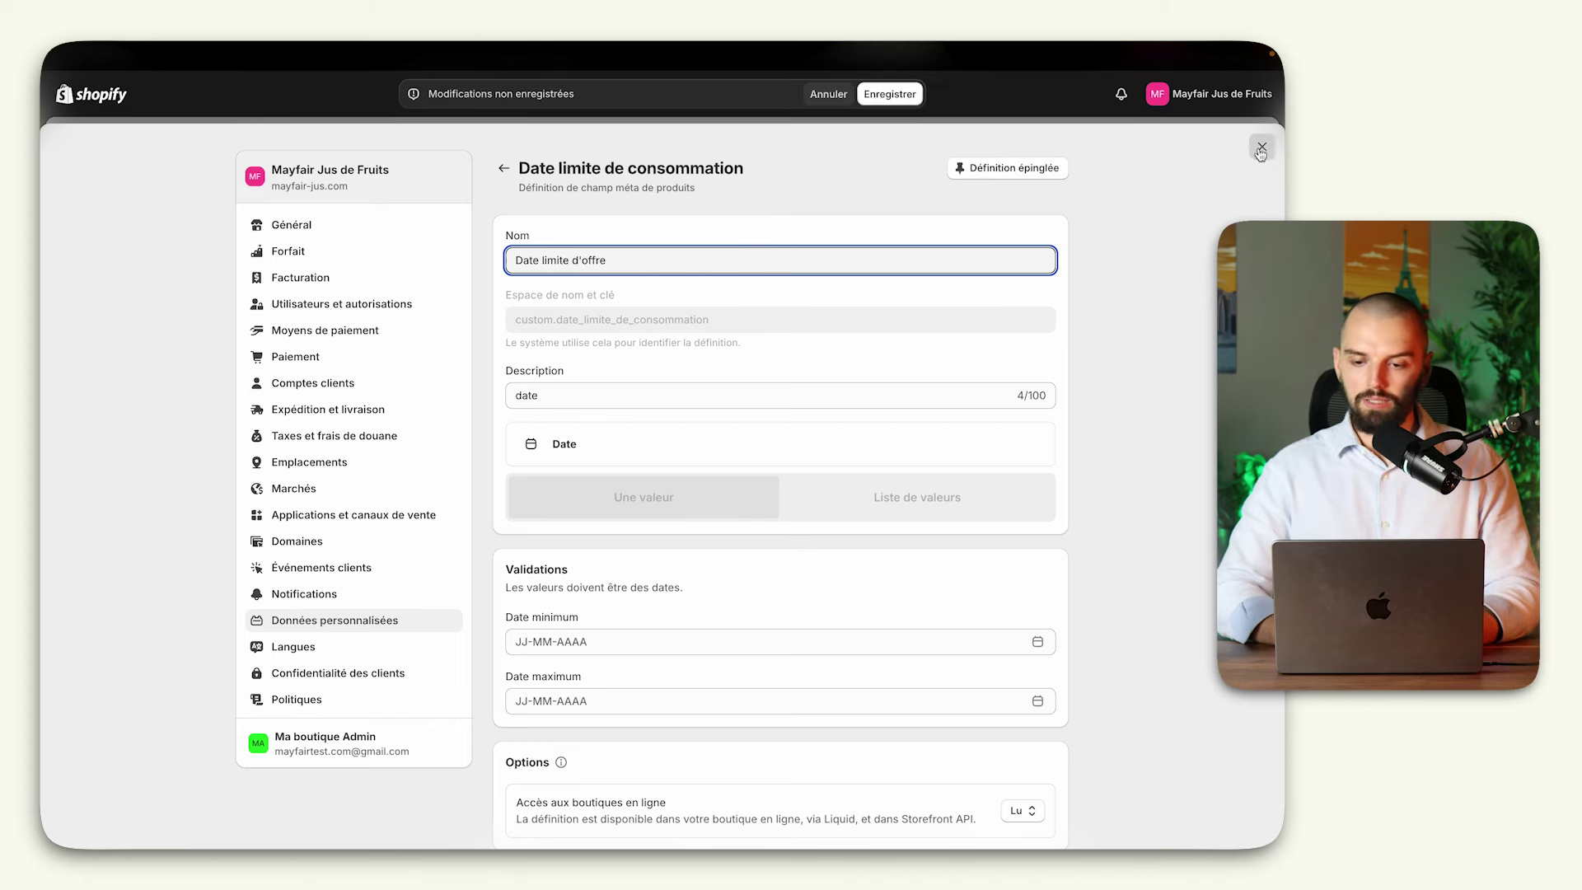
pyautogui.scroll(-3, 1155, 343)
pyautogui.click(915, 93)
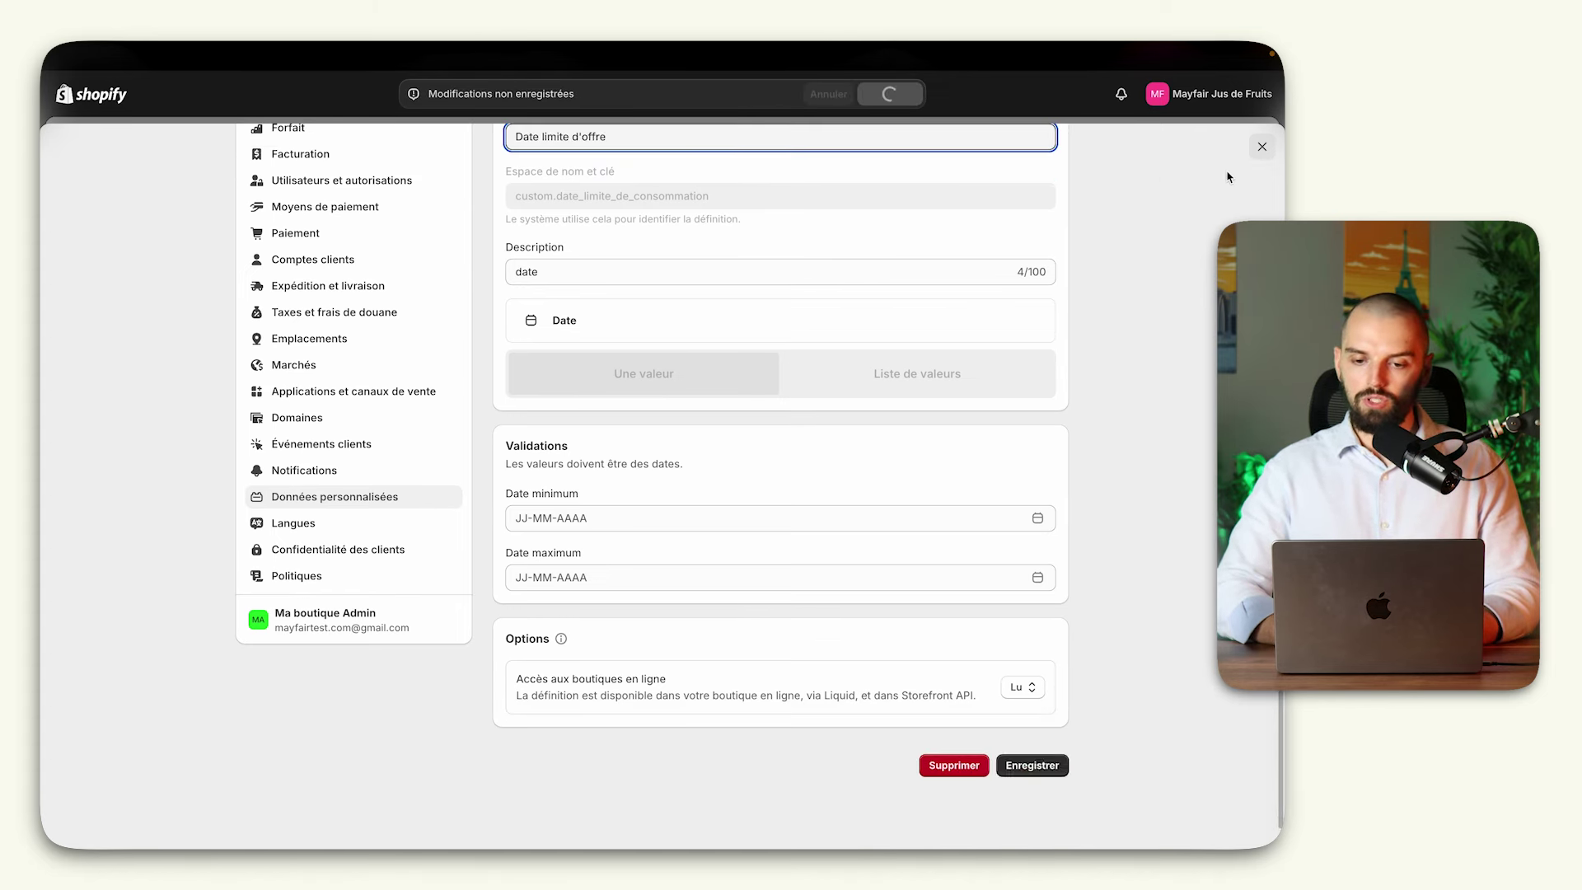
# Step: Leave the settings and open all four products together in the bulk editor
pyautogui.click(1262, 146)
pyautogui.click(131, 188)
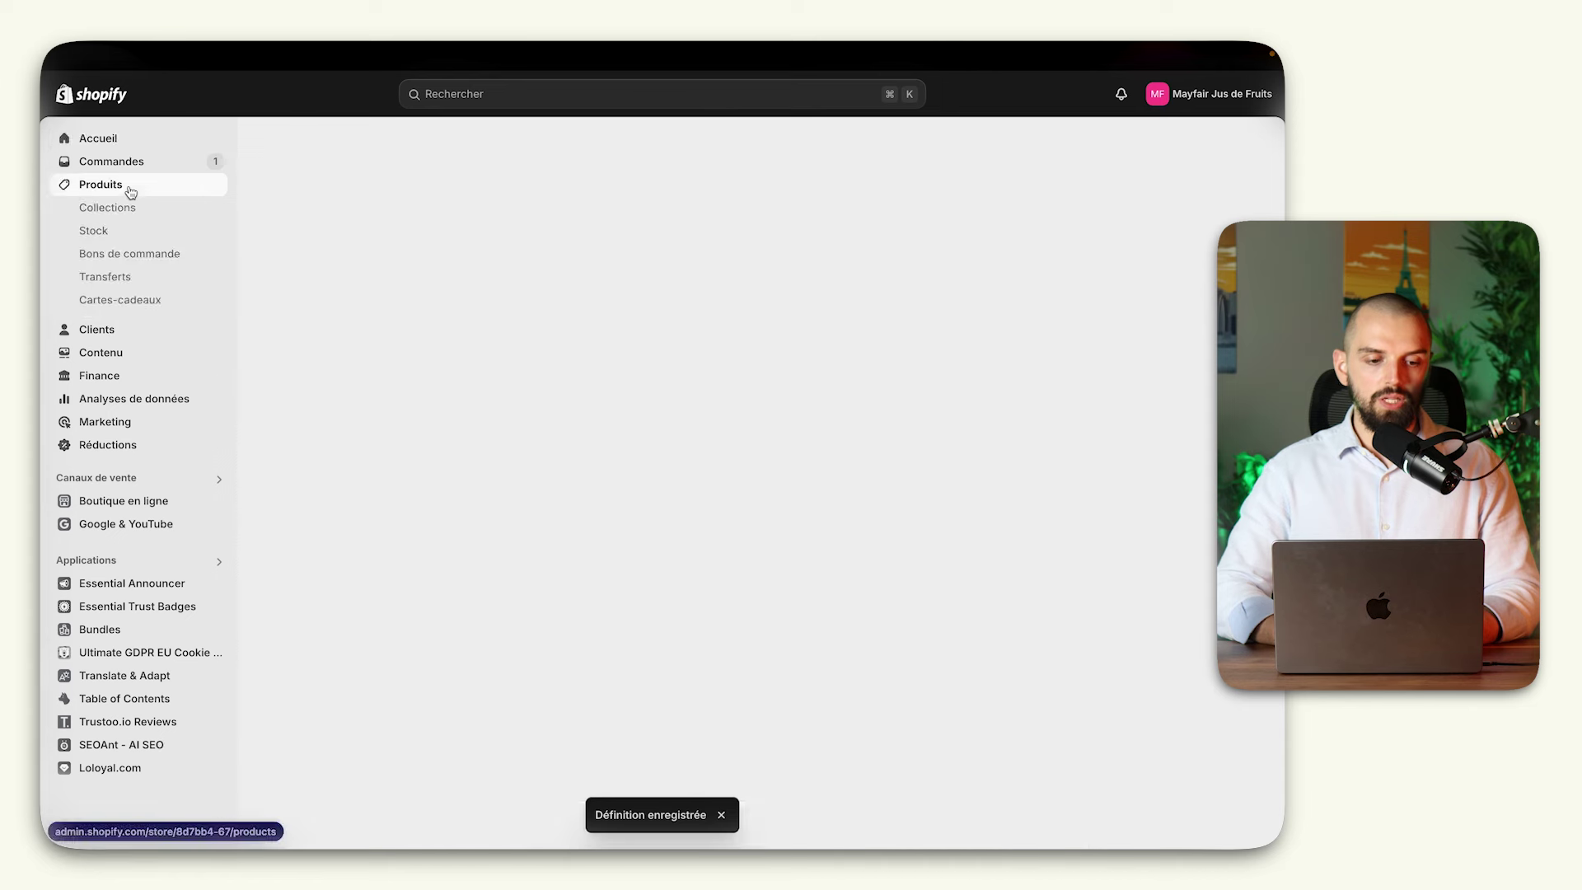
pyautogui.click(276, 301)
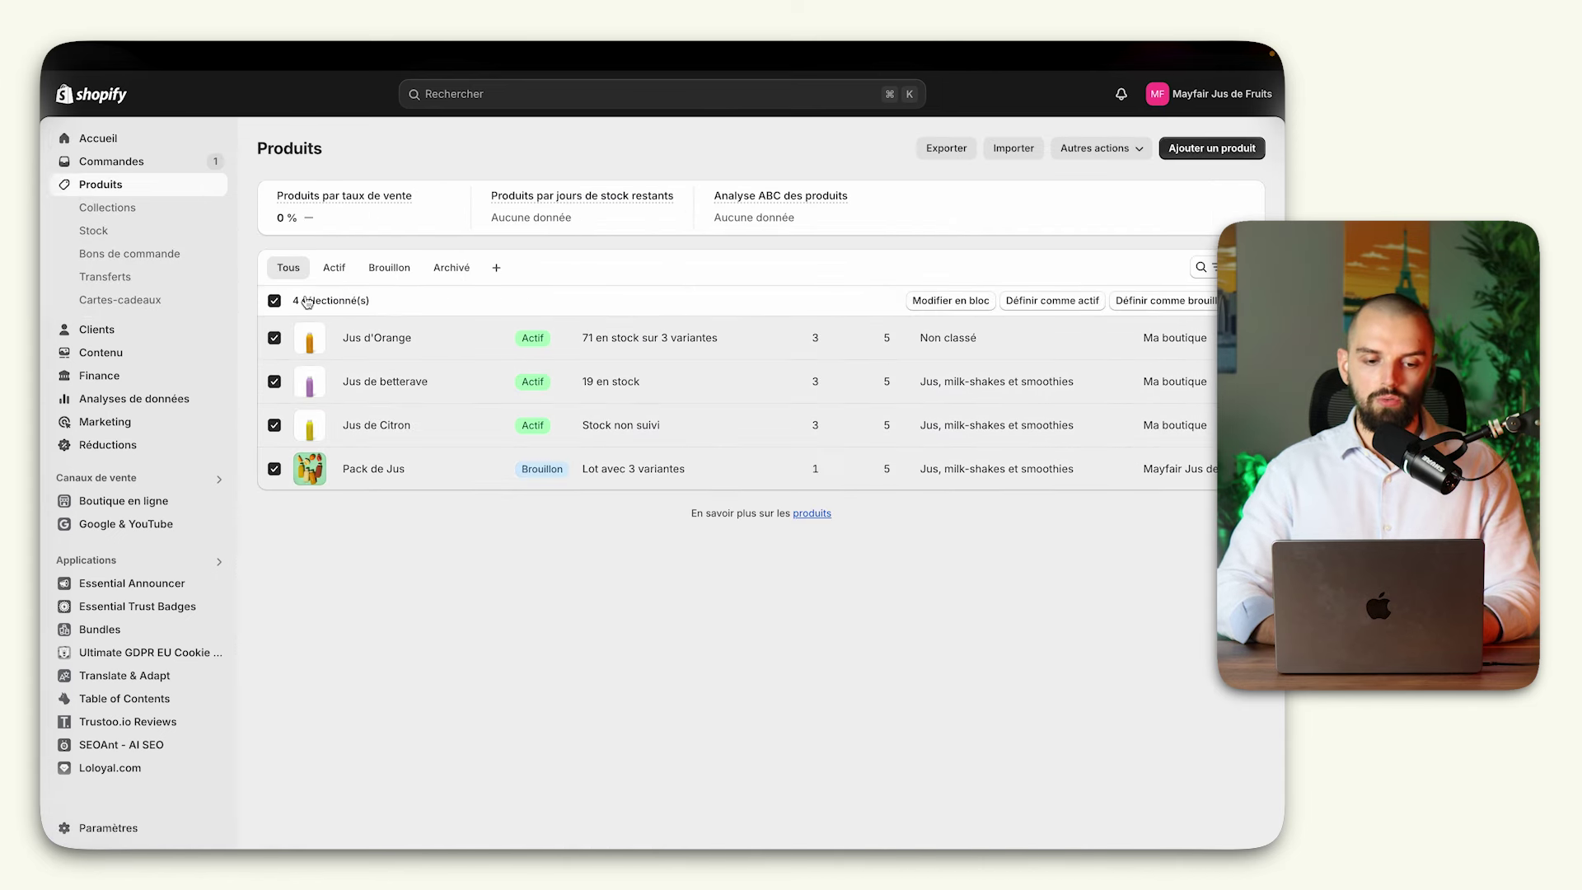
pyautogui.click(936, 301)
# Step: Add the metafield columns "Date limite d'offre", "Titre 1" and "Image" to the bulk editing table
pyautogui.click(1144, 95)
pyautogui.click(1136, 98)
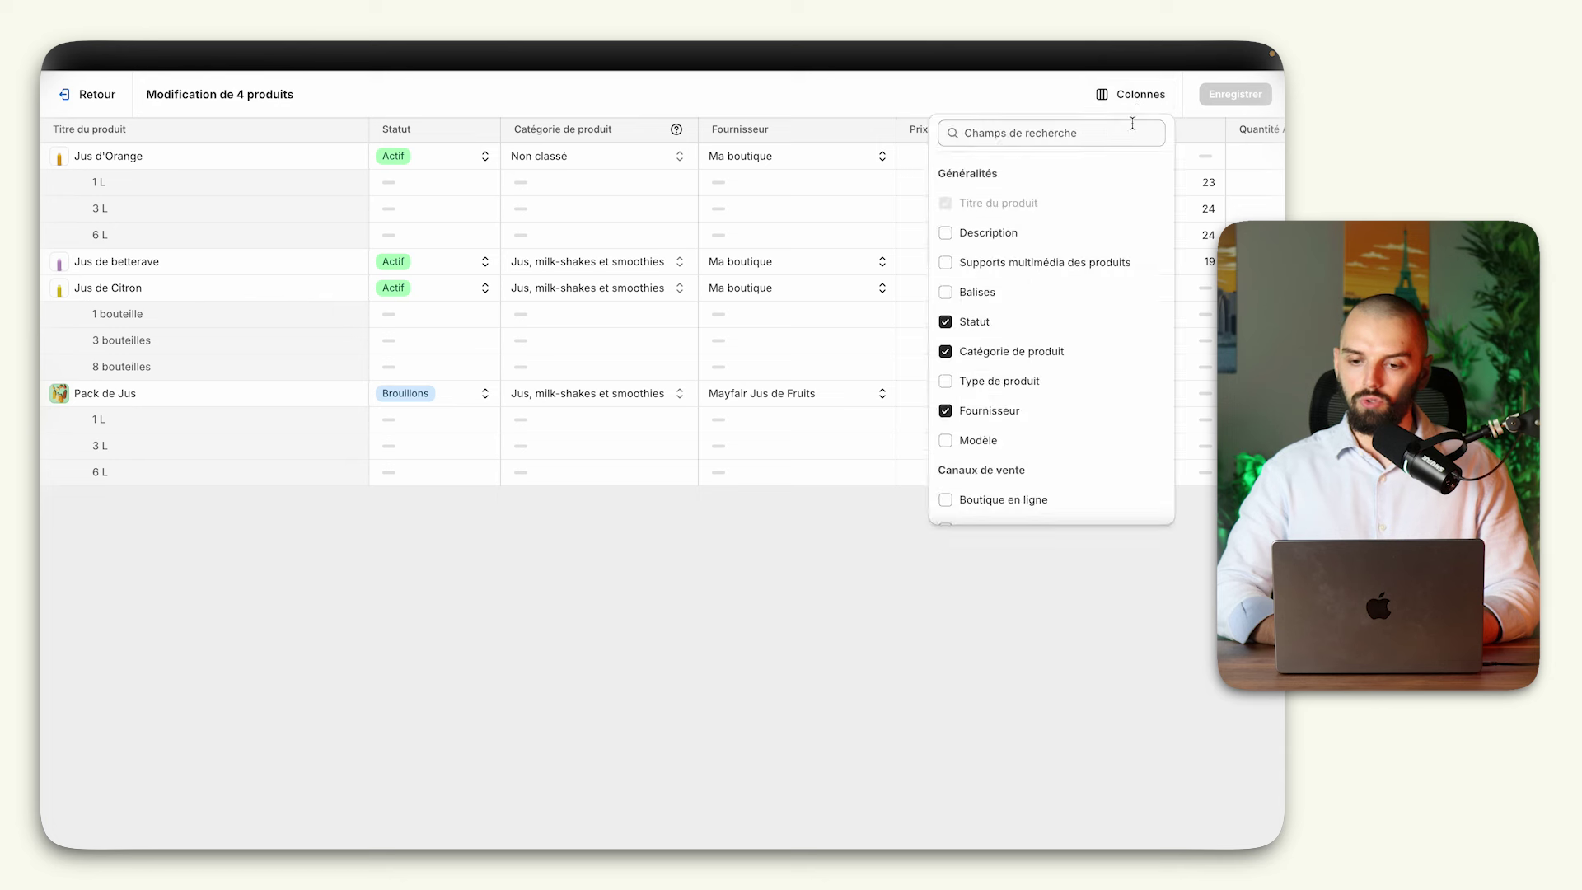
pyautogui.scroll(-10, 1014, 432)
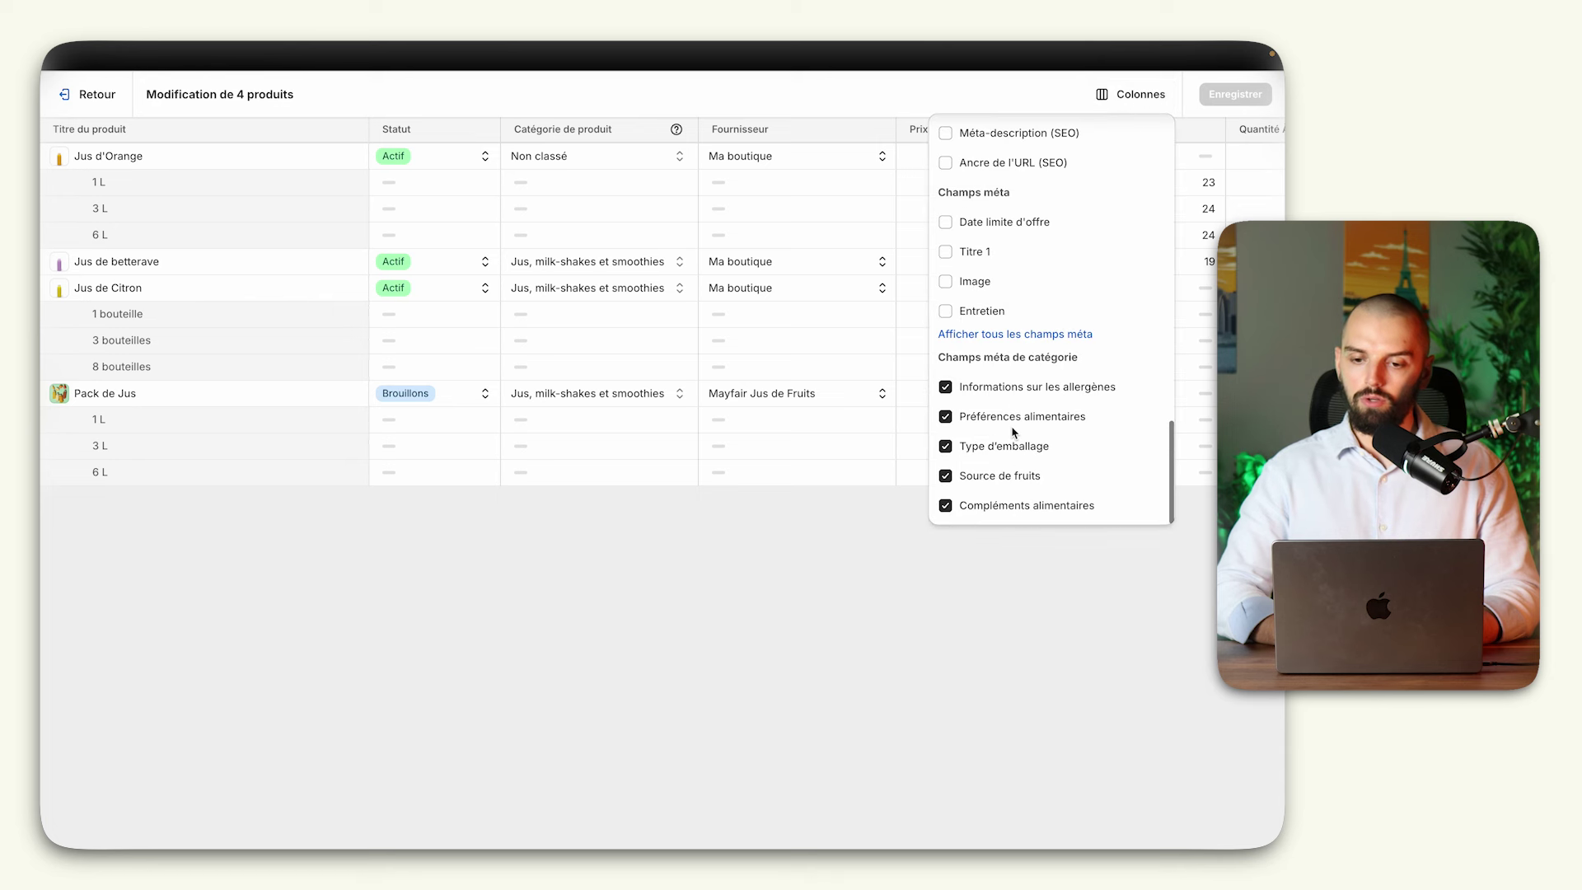
pyautogui.click(948, 224)
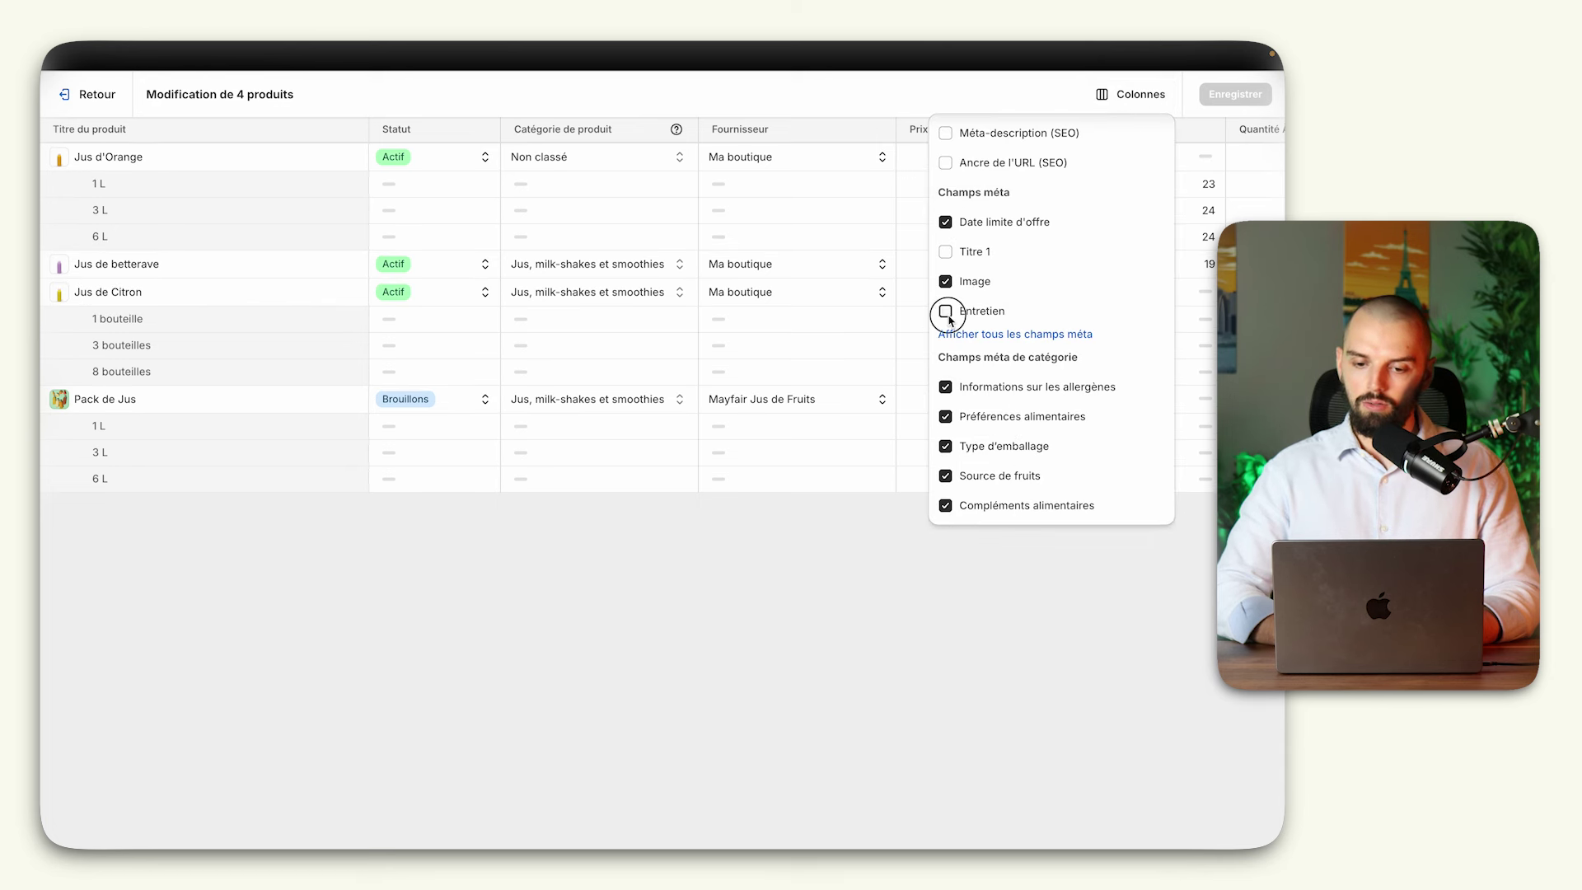
pyautogui.click(731, 586)
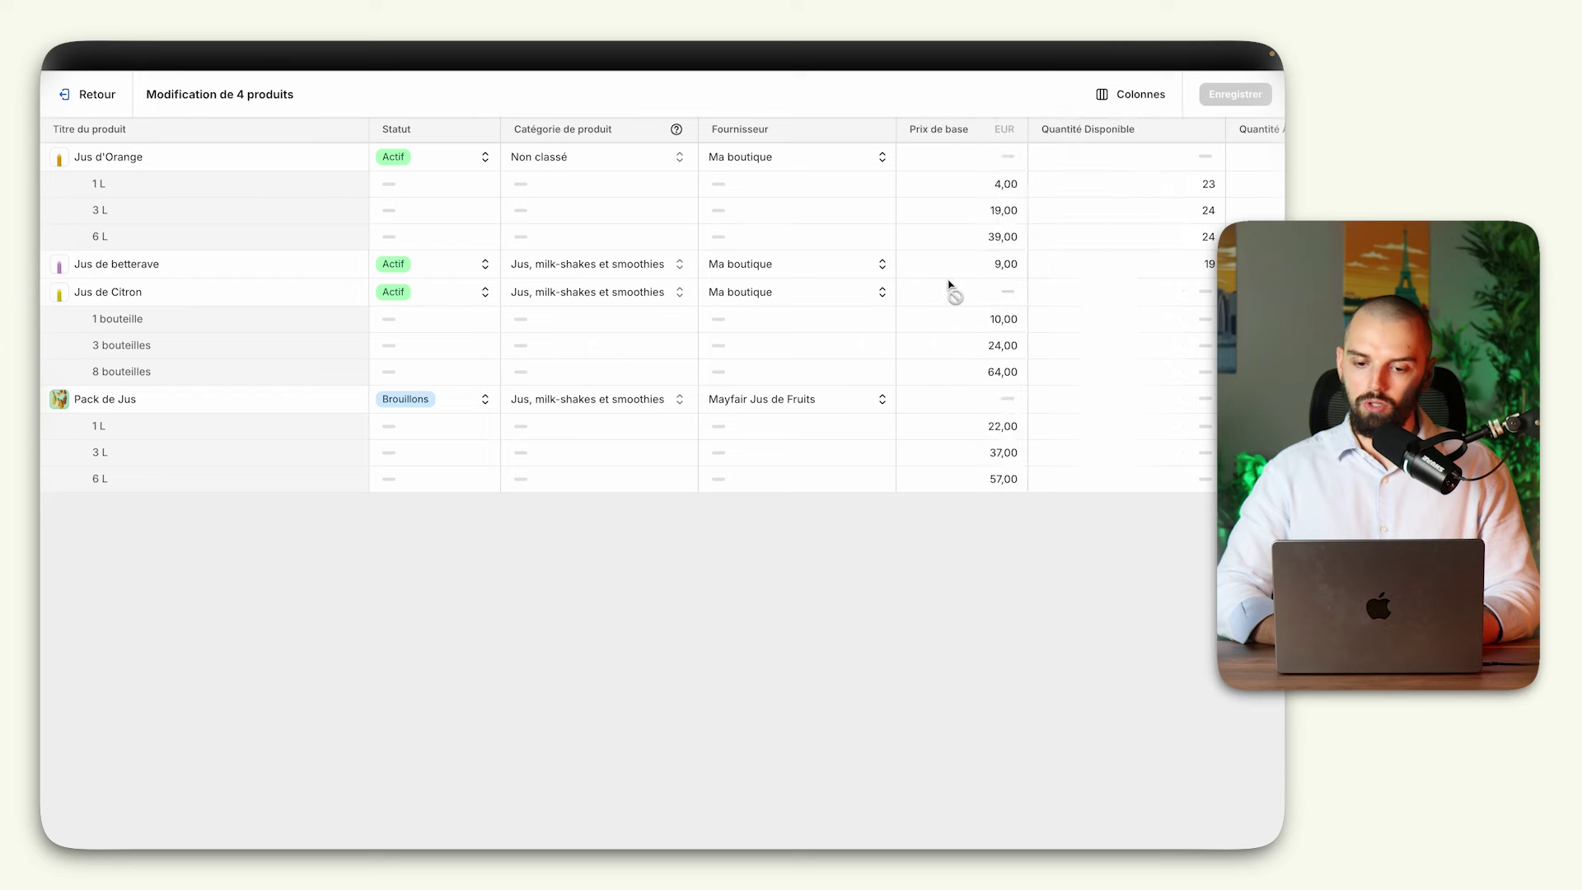
# Step: Enter 21/09/2024 as the "Date limite d'offre" of Jus d'Orange
pyautogui.hscroll(10, 906, 222)
pyautogui.click(870, 166)
pyautogui.click(870, 167)
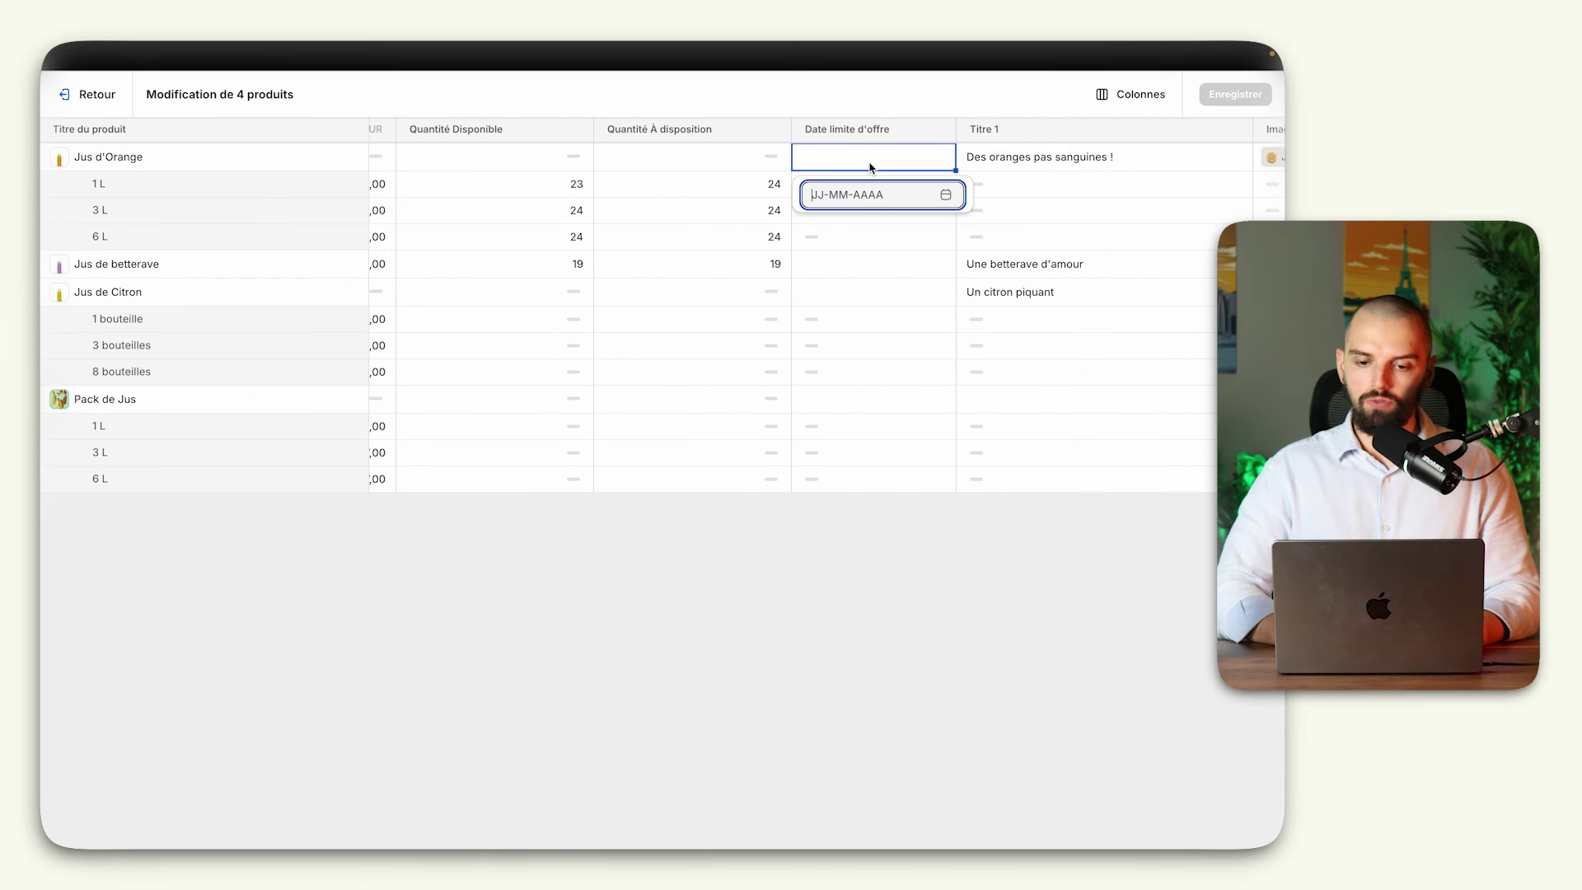
pyautogui.write('2')
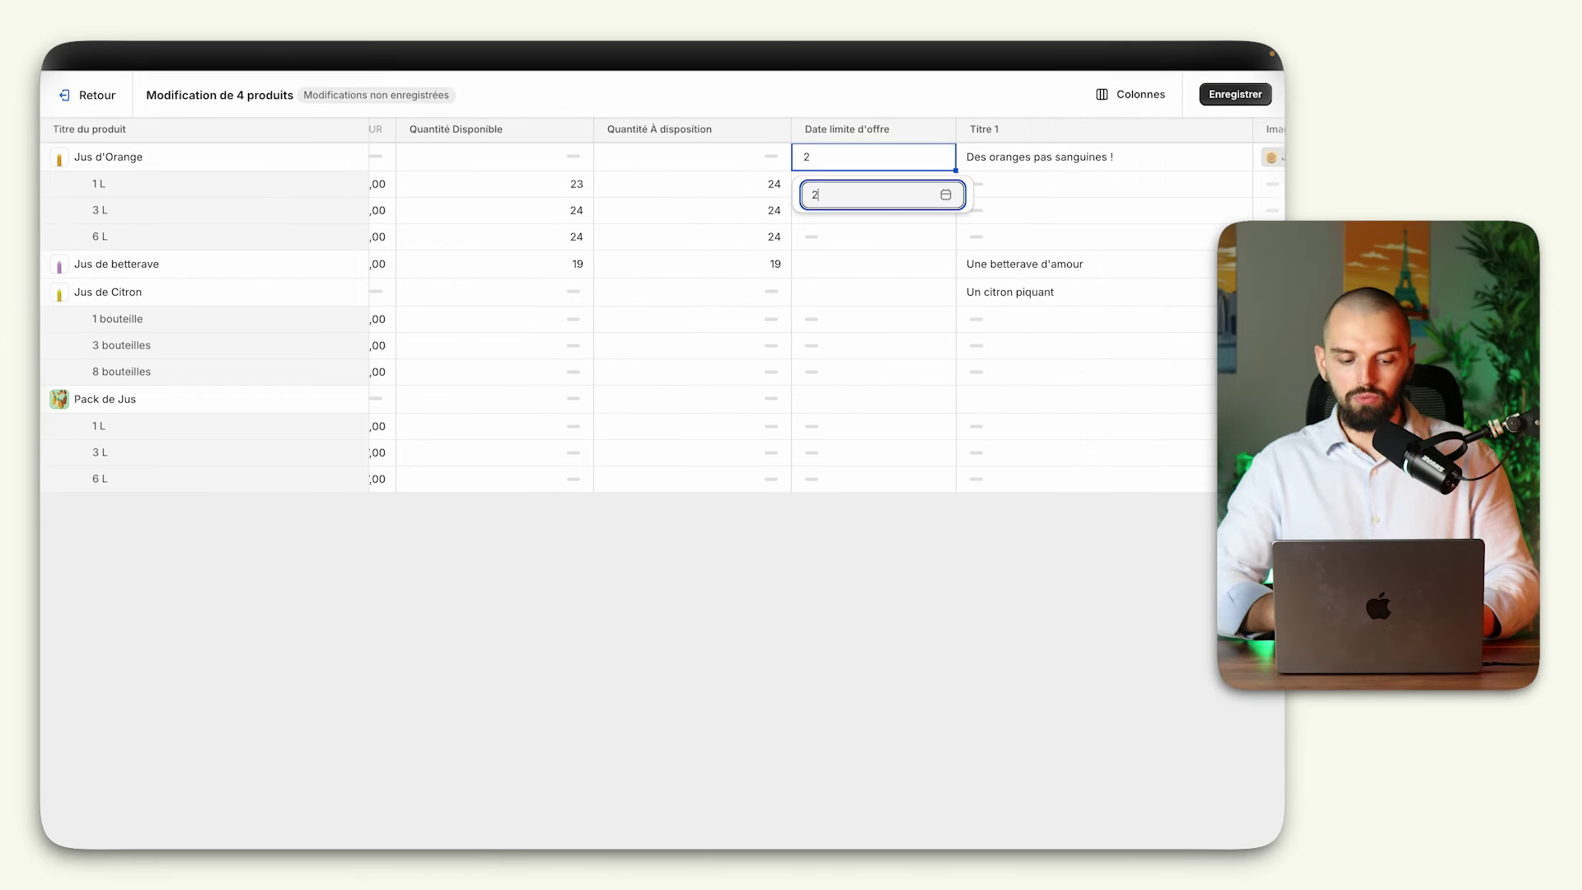
pyautogui.write('1/09')
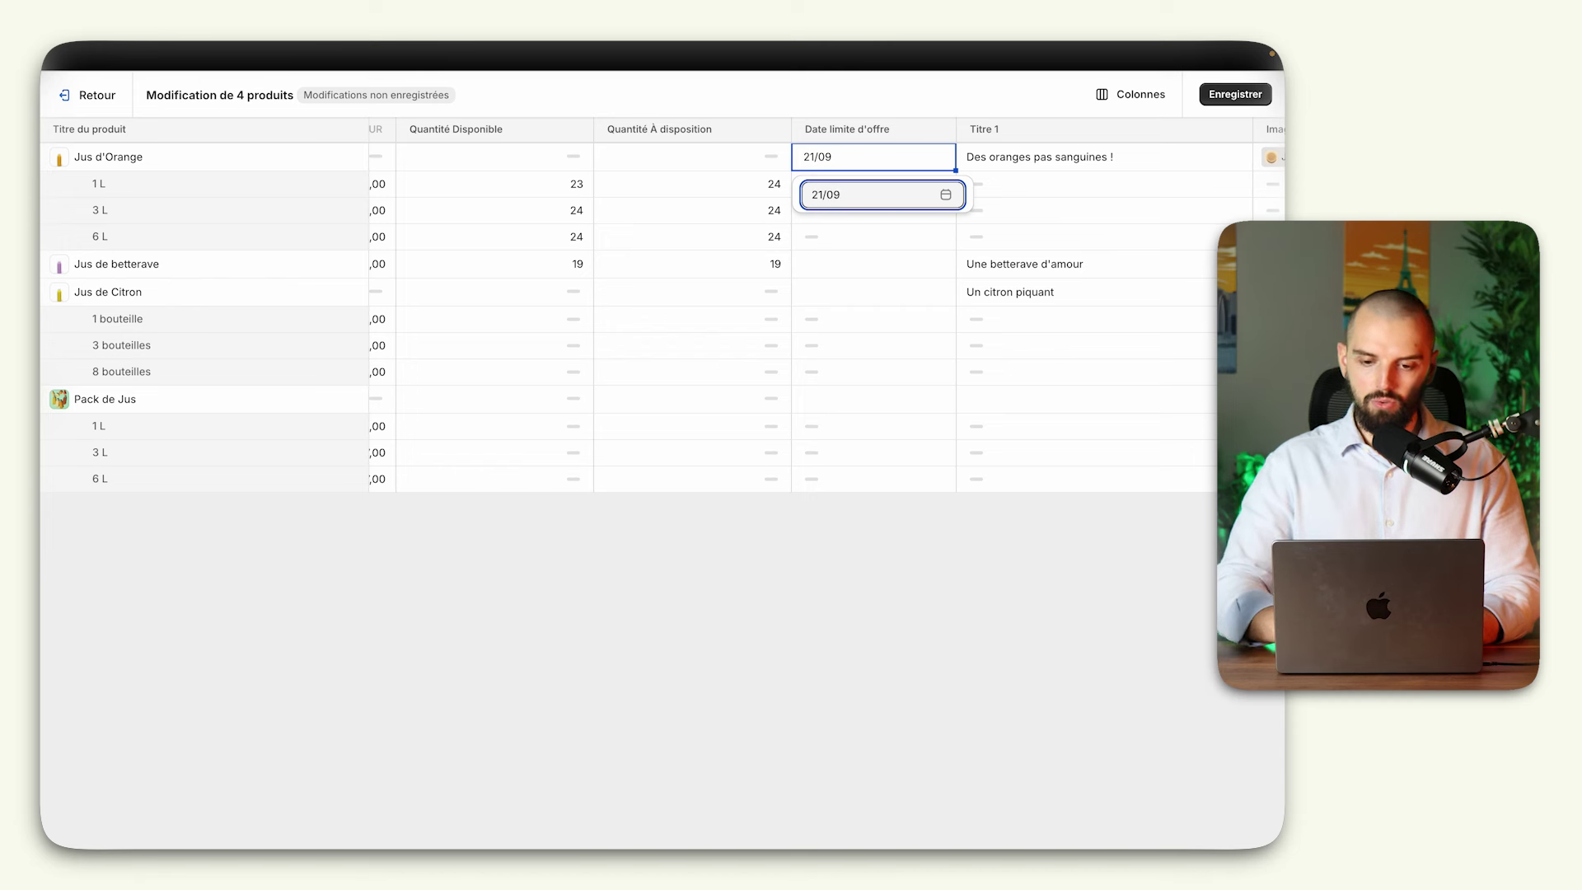
pyautogui.write('/202')
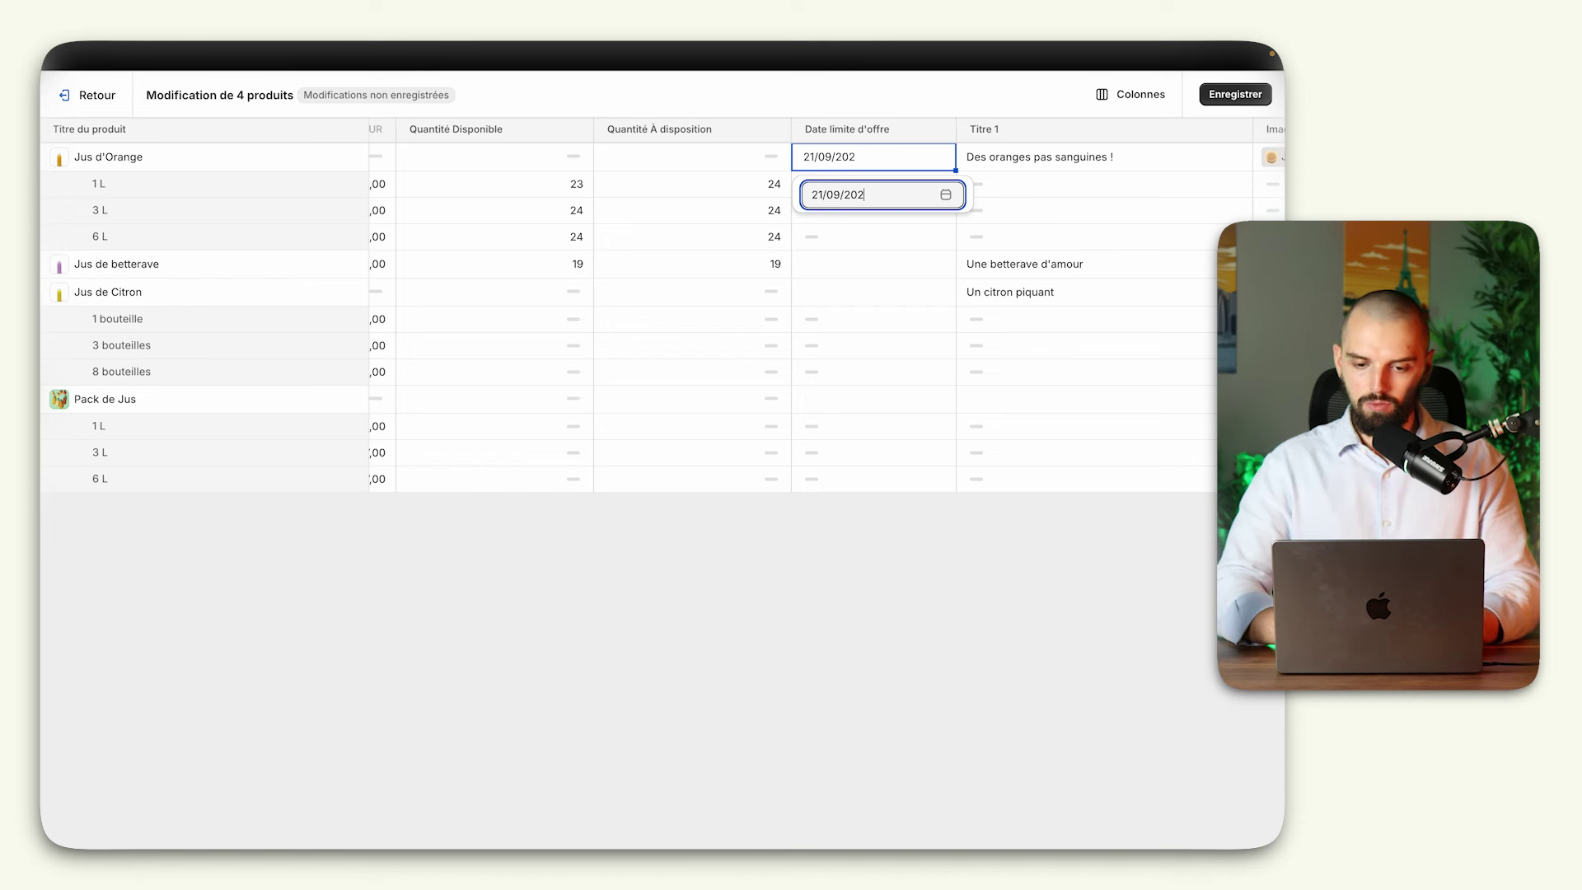
pyautogui.click(946, 196)
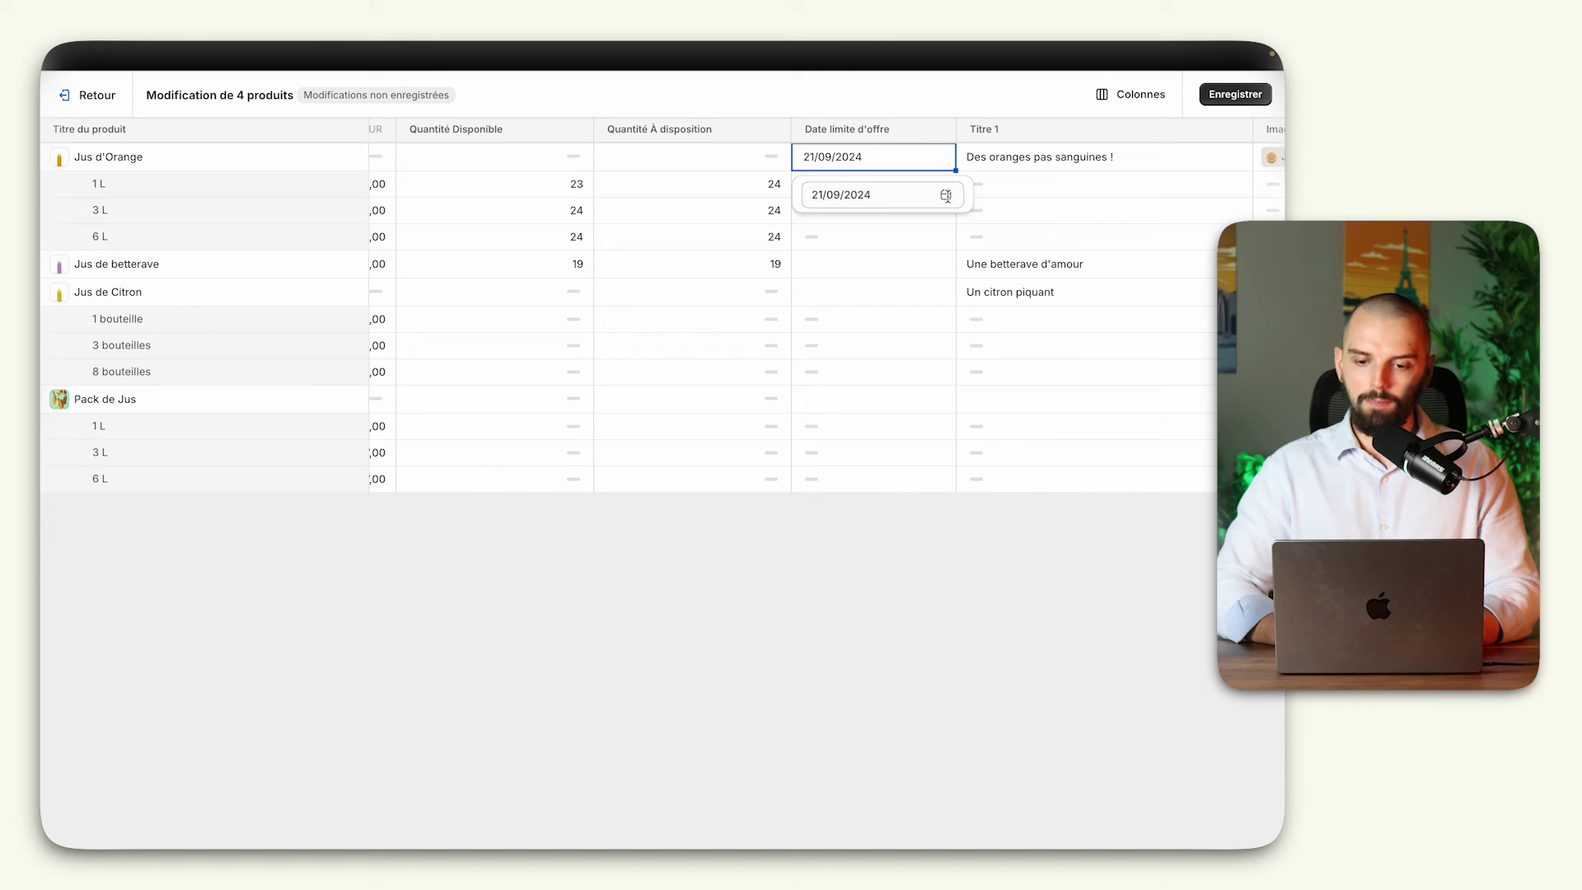
pyautogui.press('Return')
# Step: Set the "Date limite d'offre" of Jus de betterave to 2 September 2024 using the calendar
pyautogui.click(860, 260)
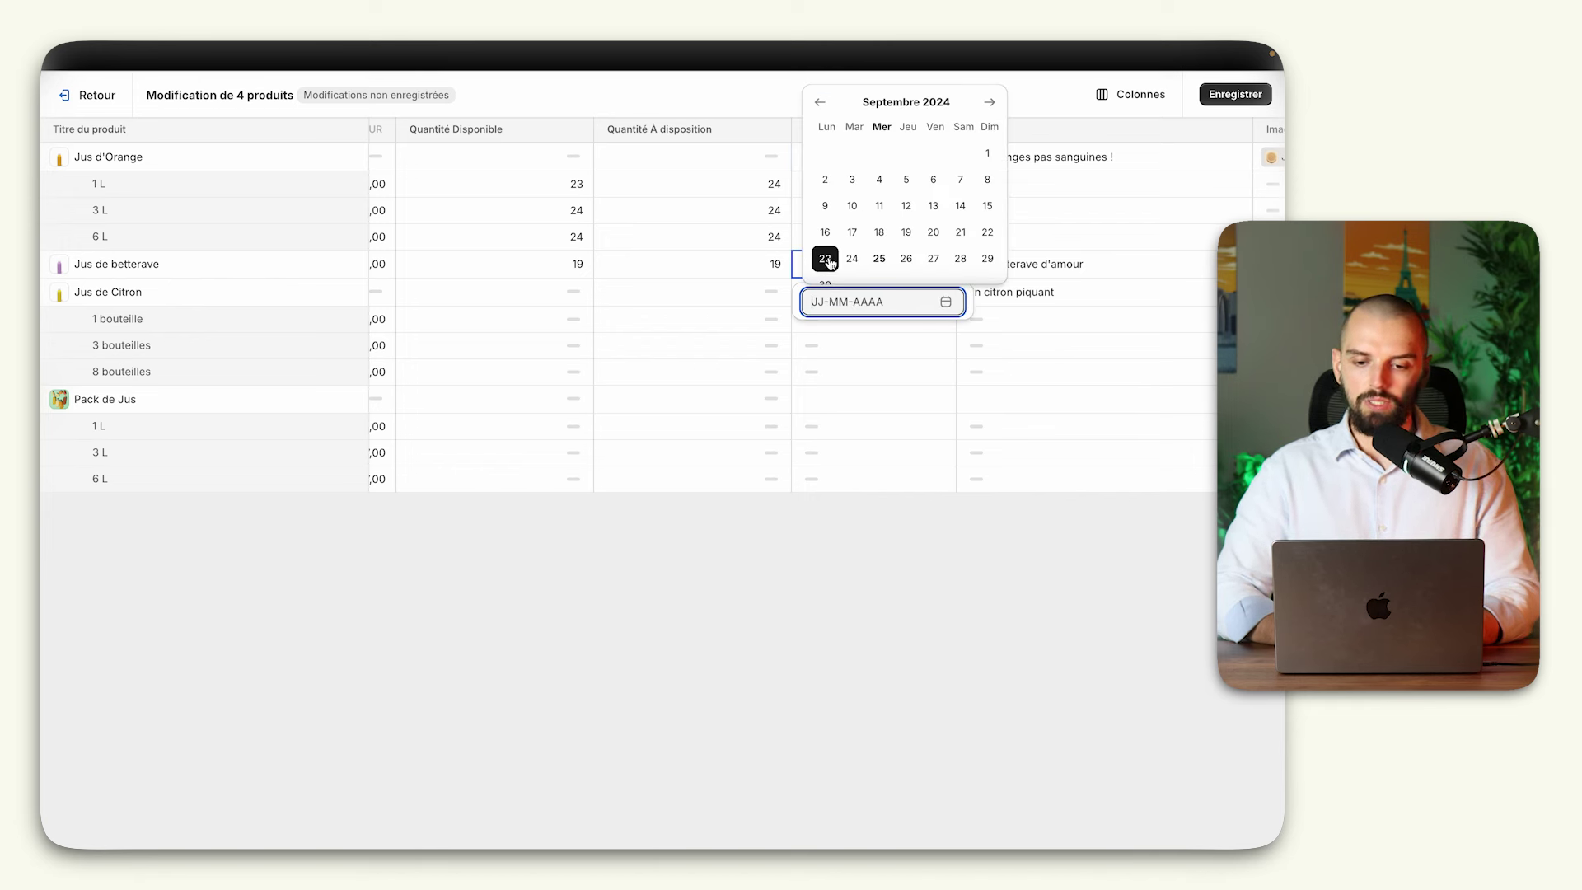
pyautogui.click(825, 179)
pyautogui.click(812, 493)
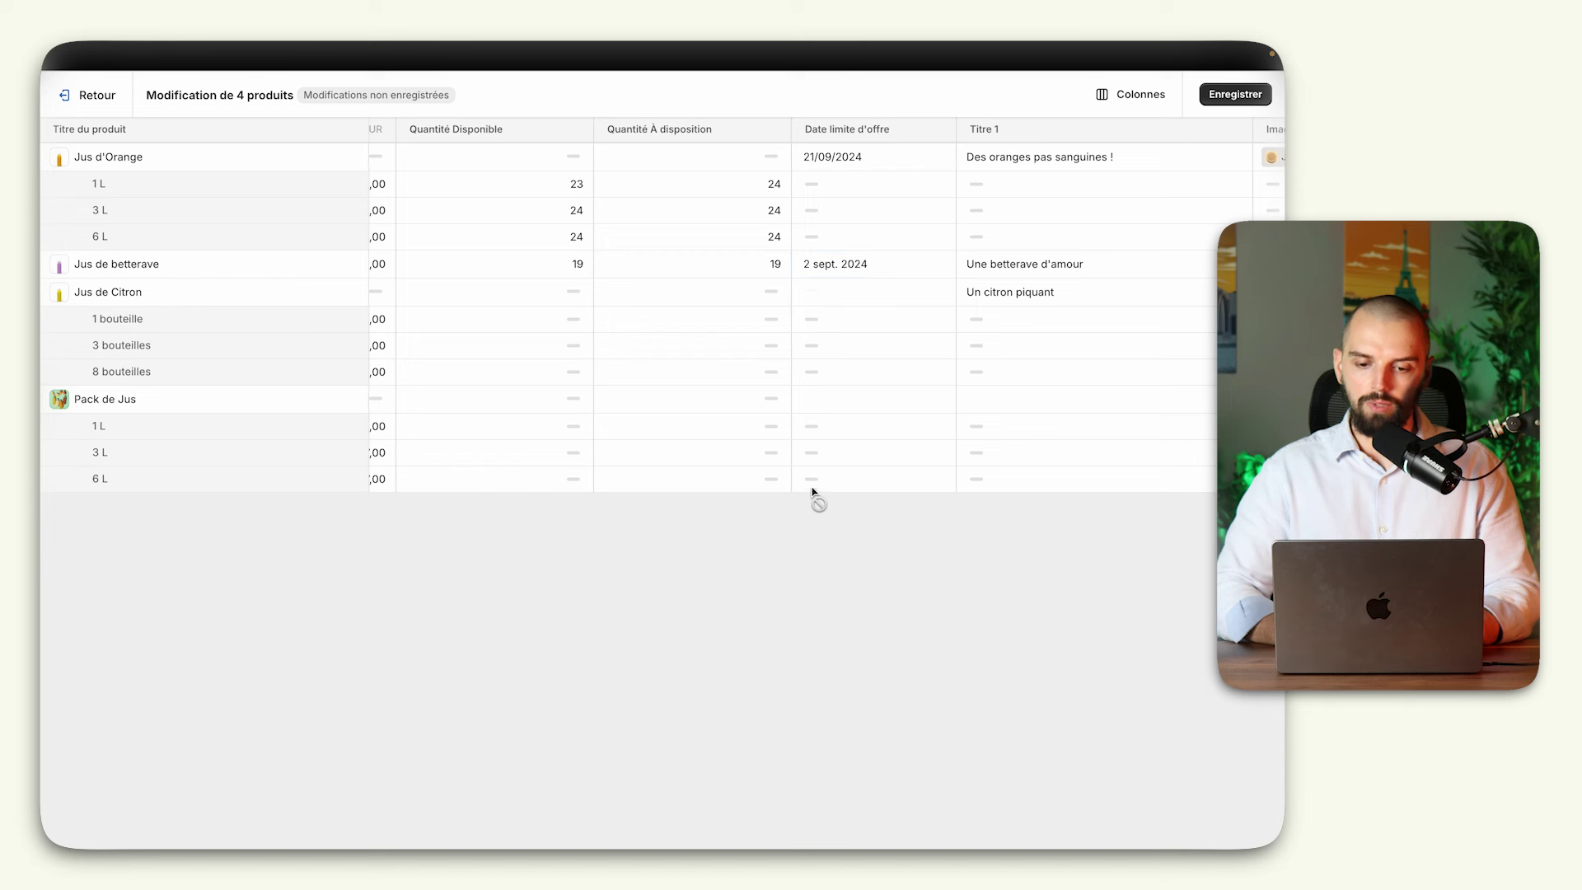
# Step: Set the "Date limite d'offre" of Pack de Jus to 8 September 2024 and of Jus d'Orange to 9 September 2024, then save
pyautogui.click(820, 399)
pyautogui.click(824, 401)
pyautogui.click(812, 397)
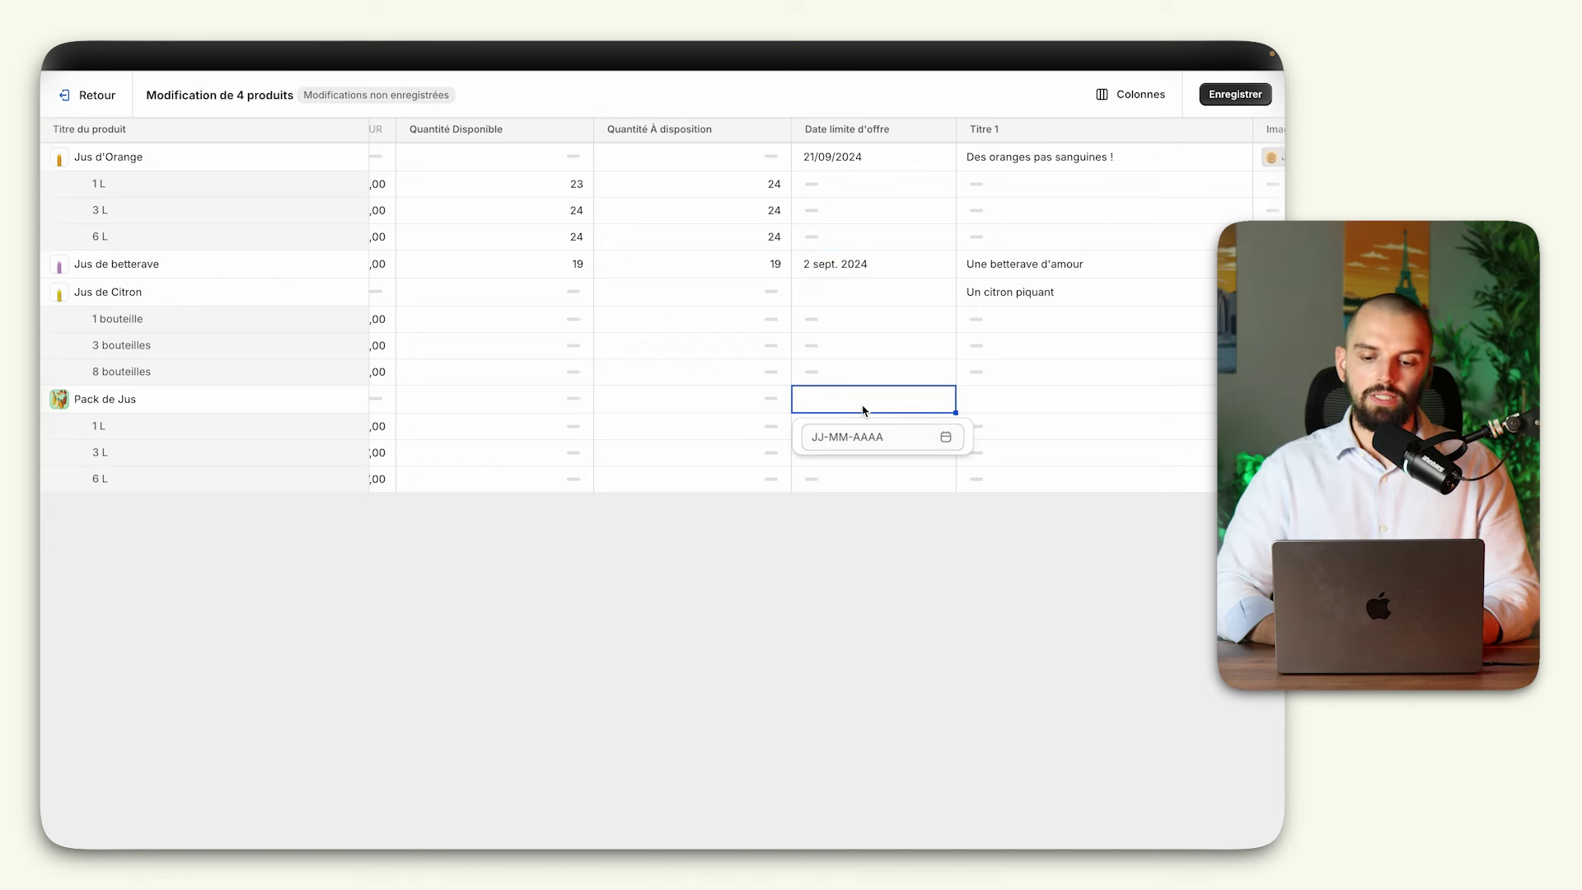
pyautogui.click(822, 437)
pyautogui.click(988, 291)
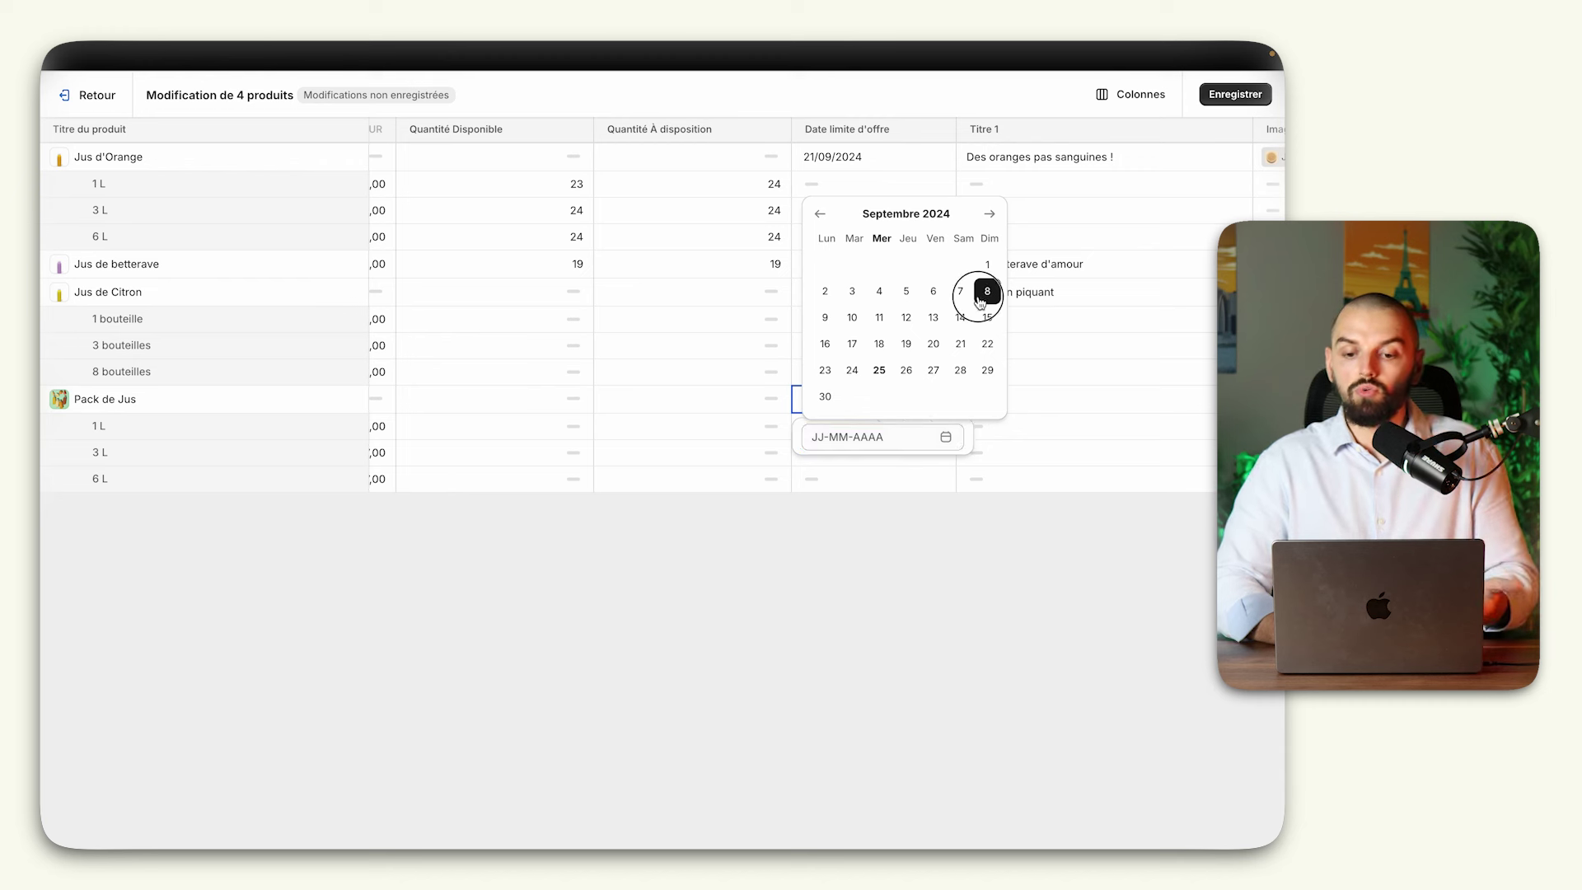
pyautogui.click(1228, 96)
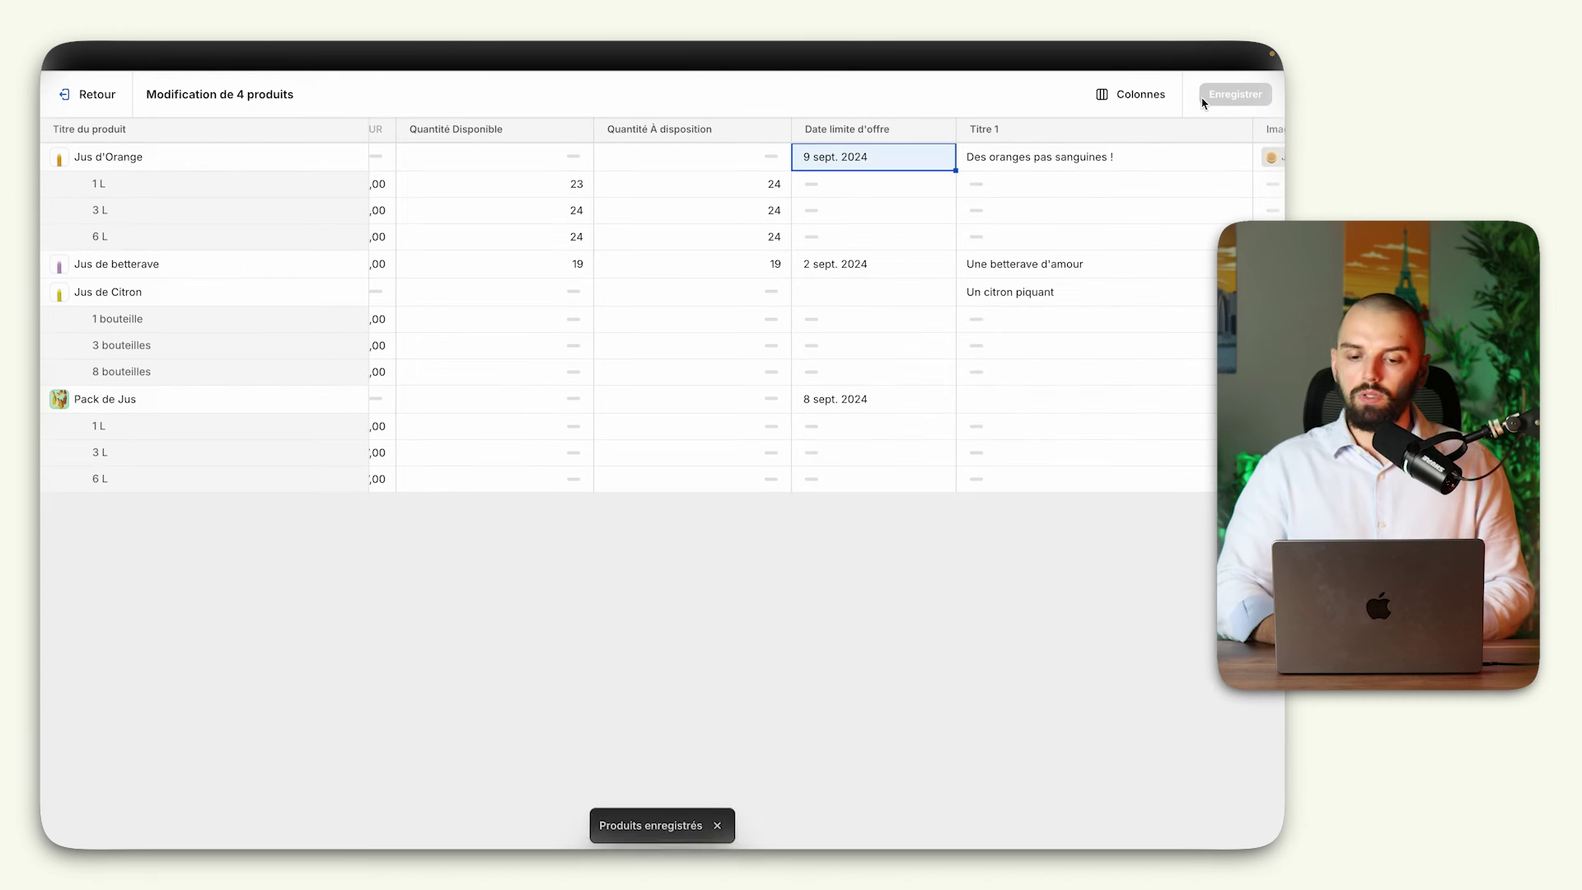
# Step: Switch to the theme editor and add a text block after "Entretien" in the "Informations produits" section
pyautogui.moveTo(76, 369)
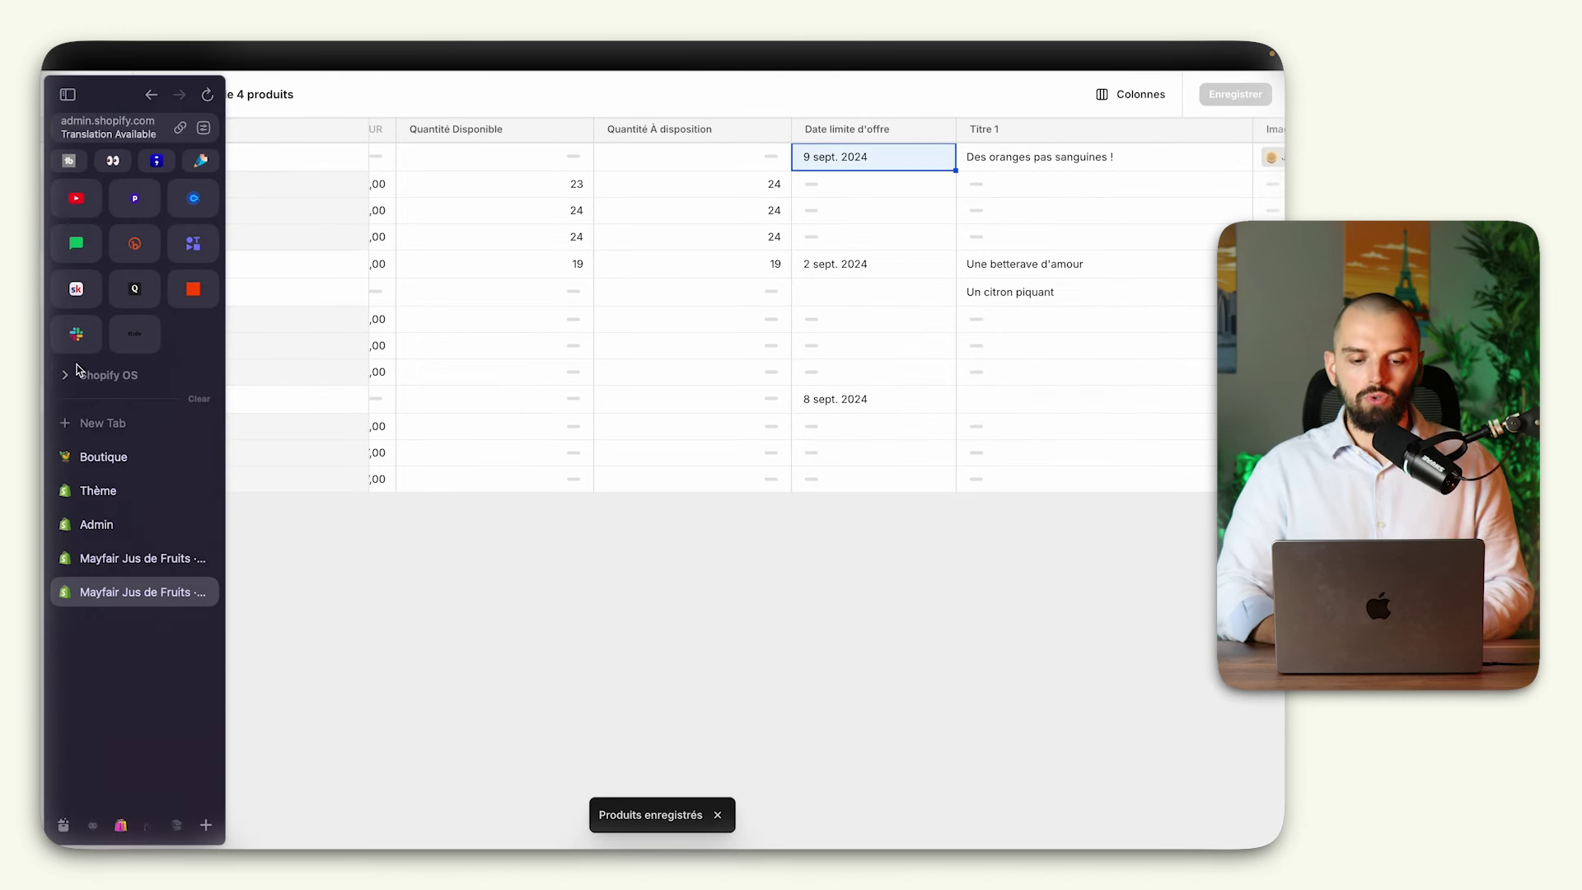
pyautogui.click(136, 493)
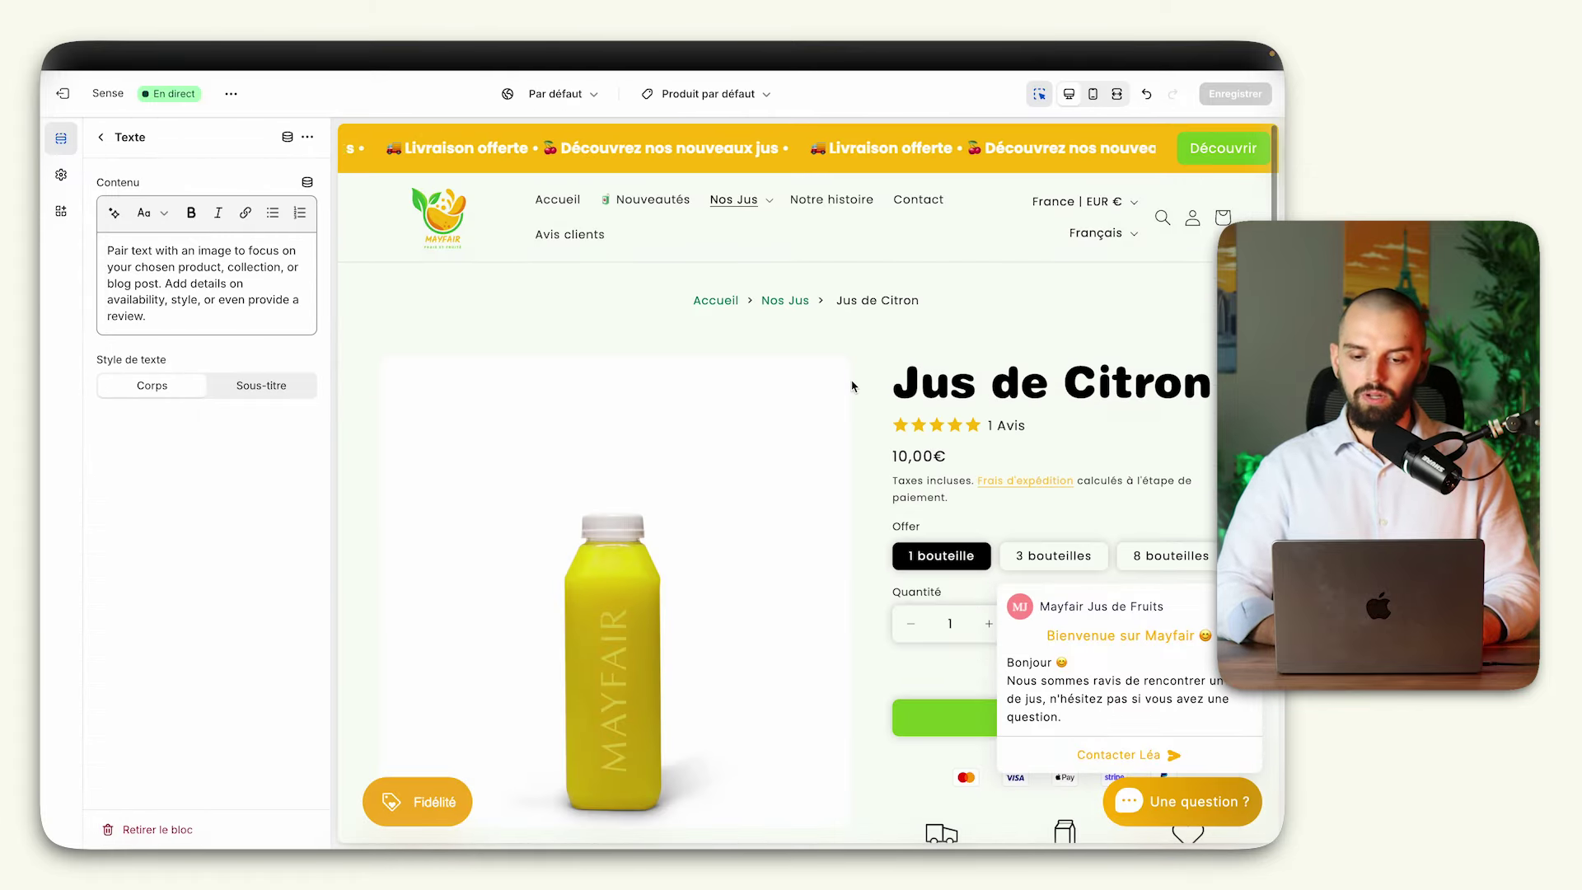
pyautogui.click(100, 138)
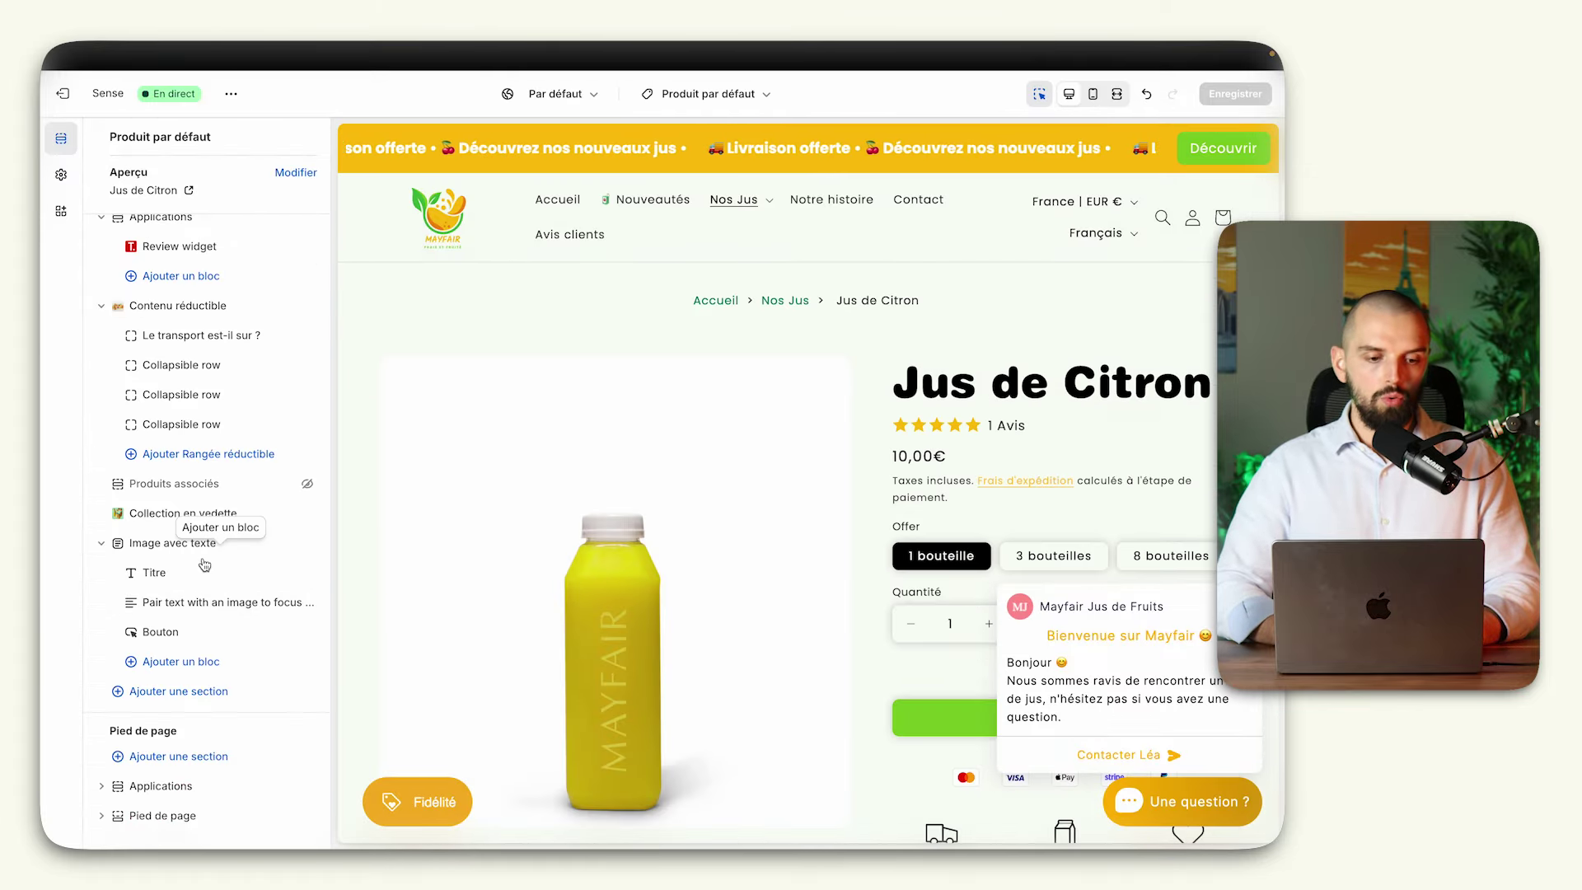
pyautogui.scroll(-3, 205, 565)
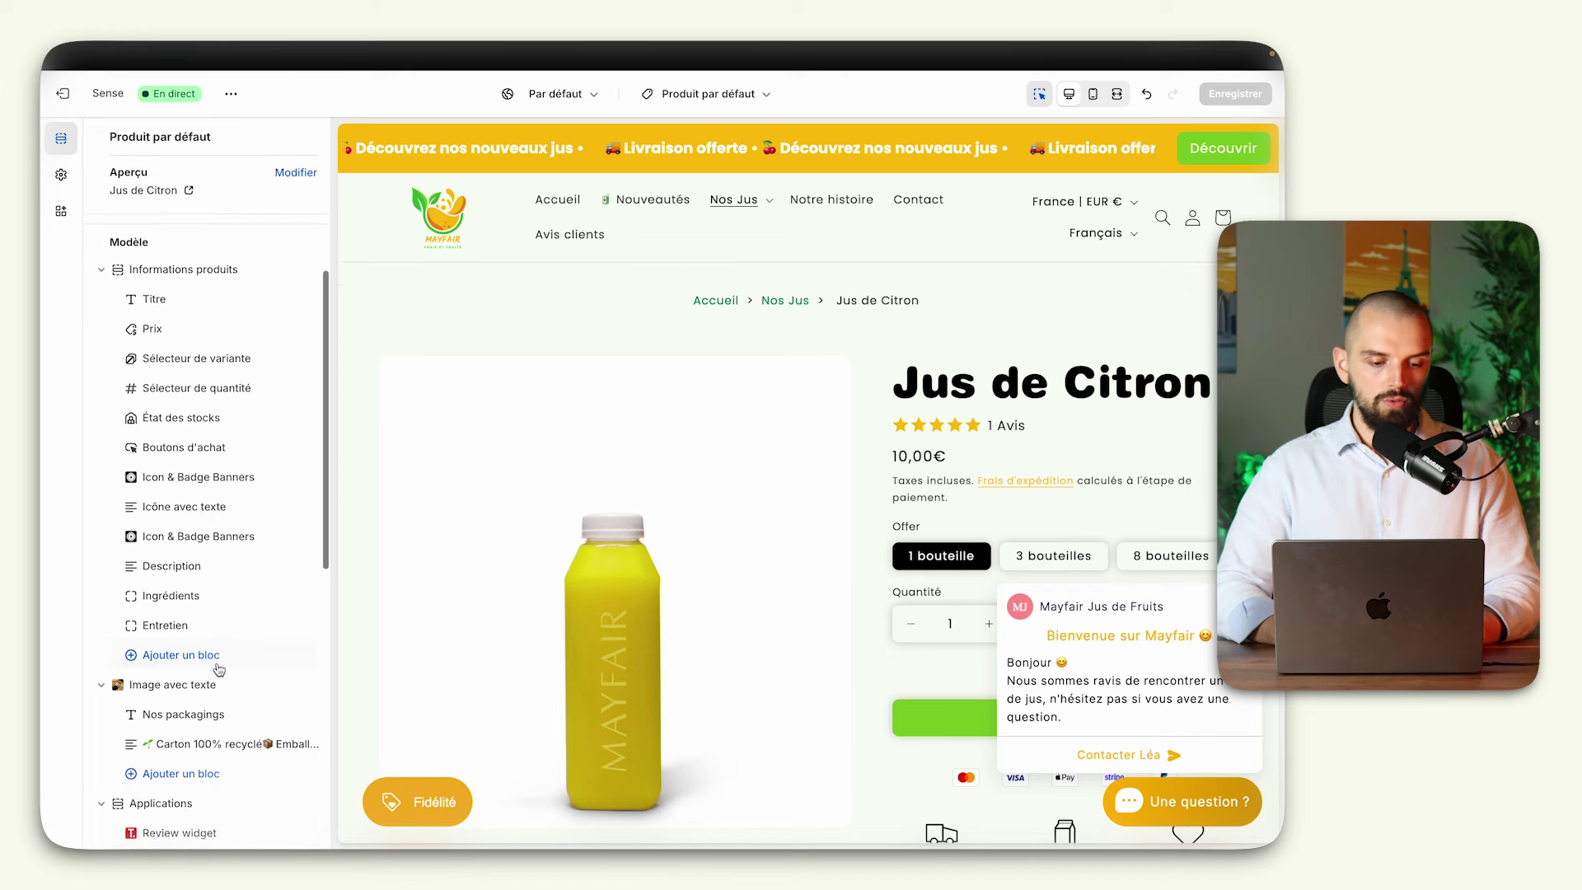
pyautogui.click(180, 655)
pyautogui.click(384, 588)
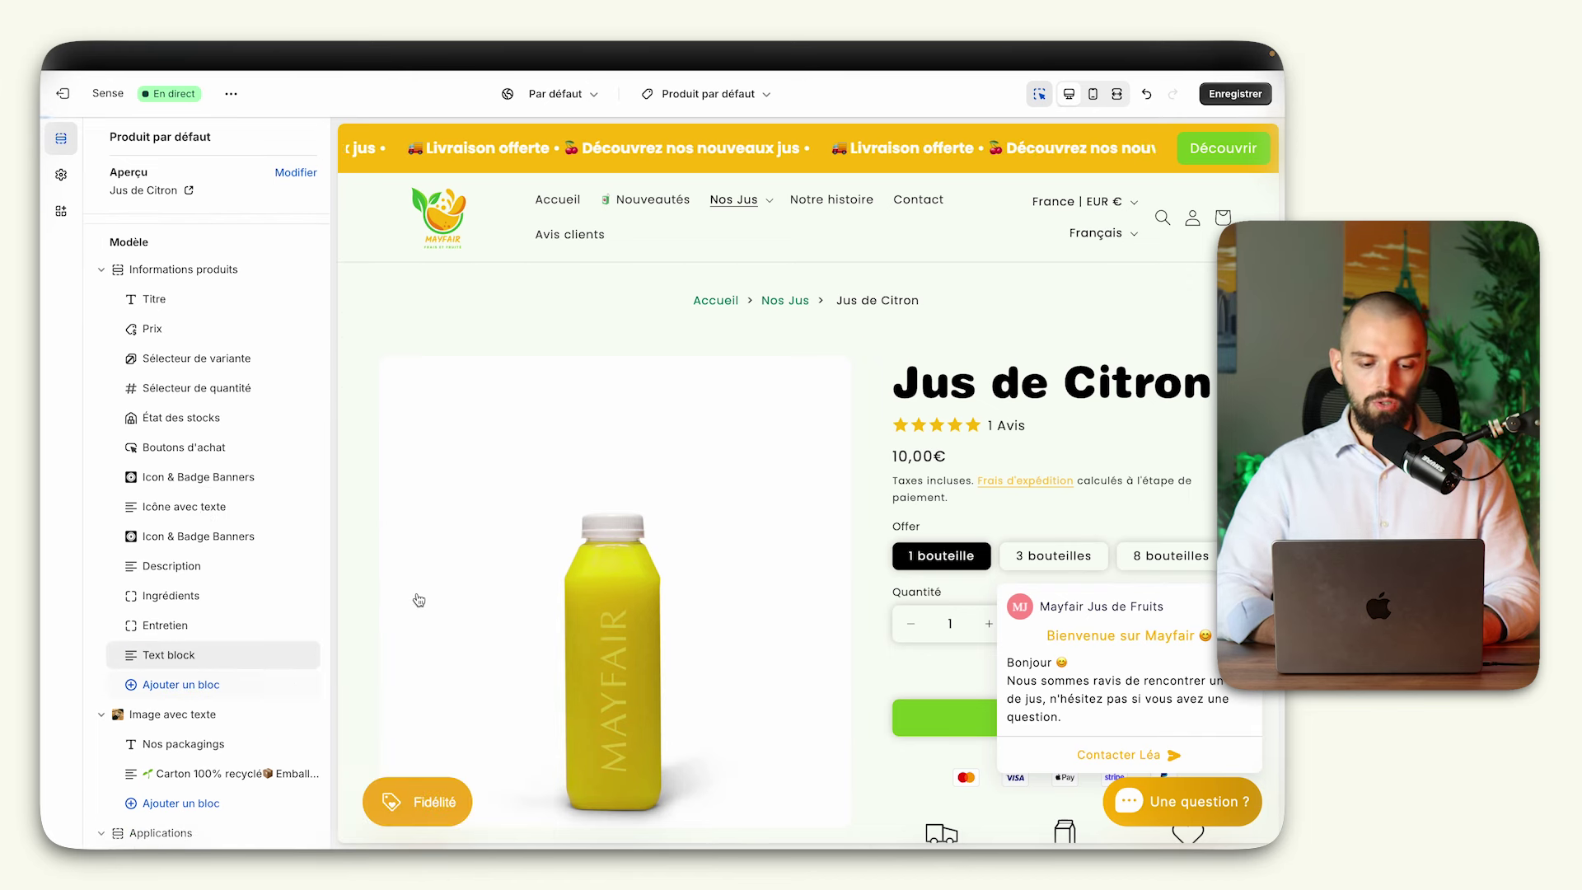
# Step: Insert the "Date limite d'offre" metafield as a dynamic source after the new text block's text
pyautogui.click(212, 655)
pyautogui.click(220, 261)
pyautogui.click(305, 182)
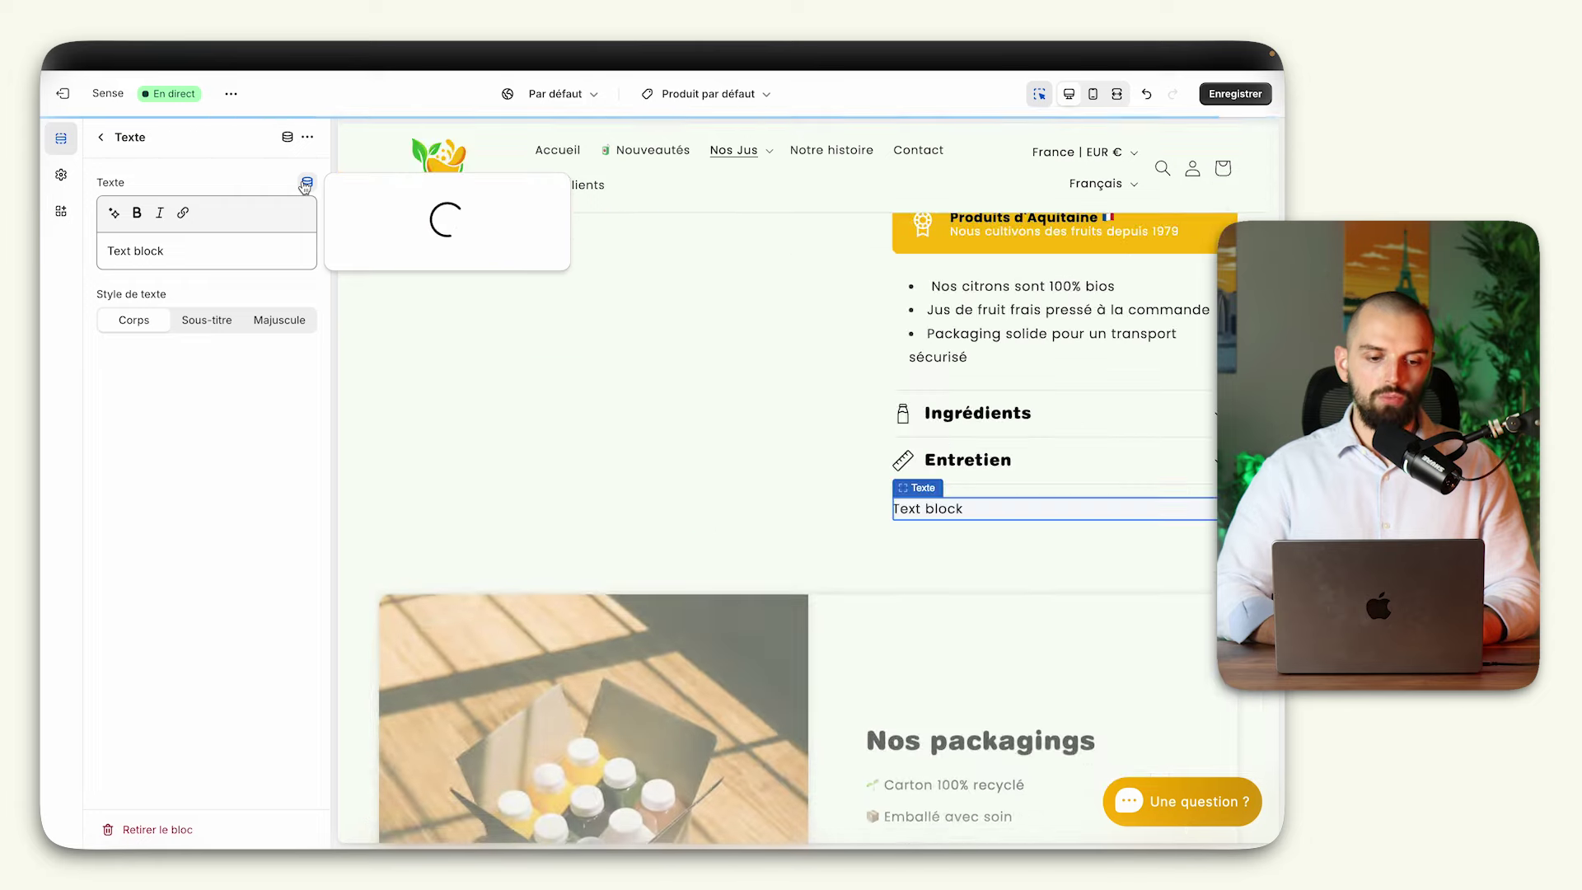
pyautogui.click(394, 320)
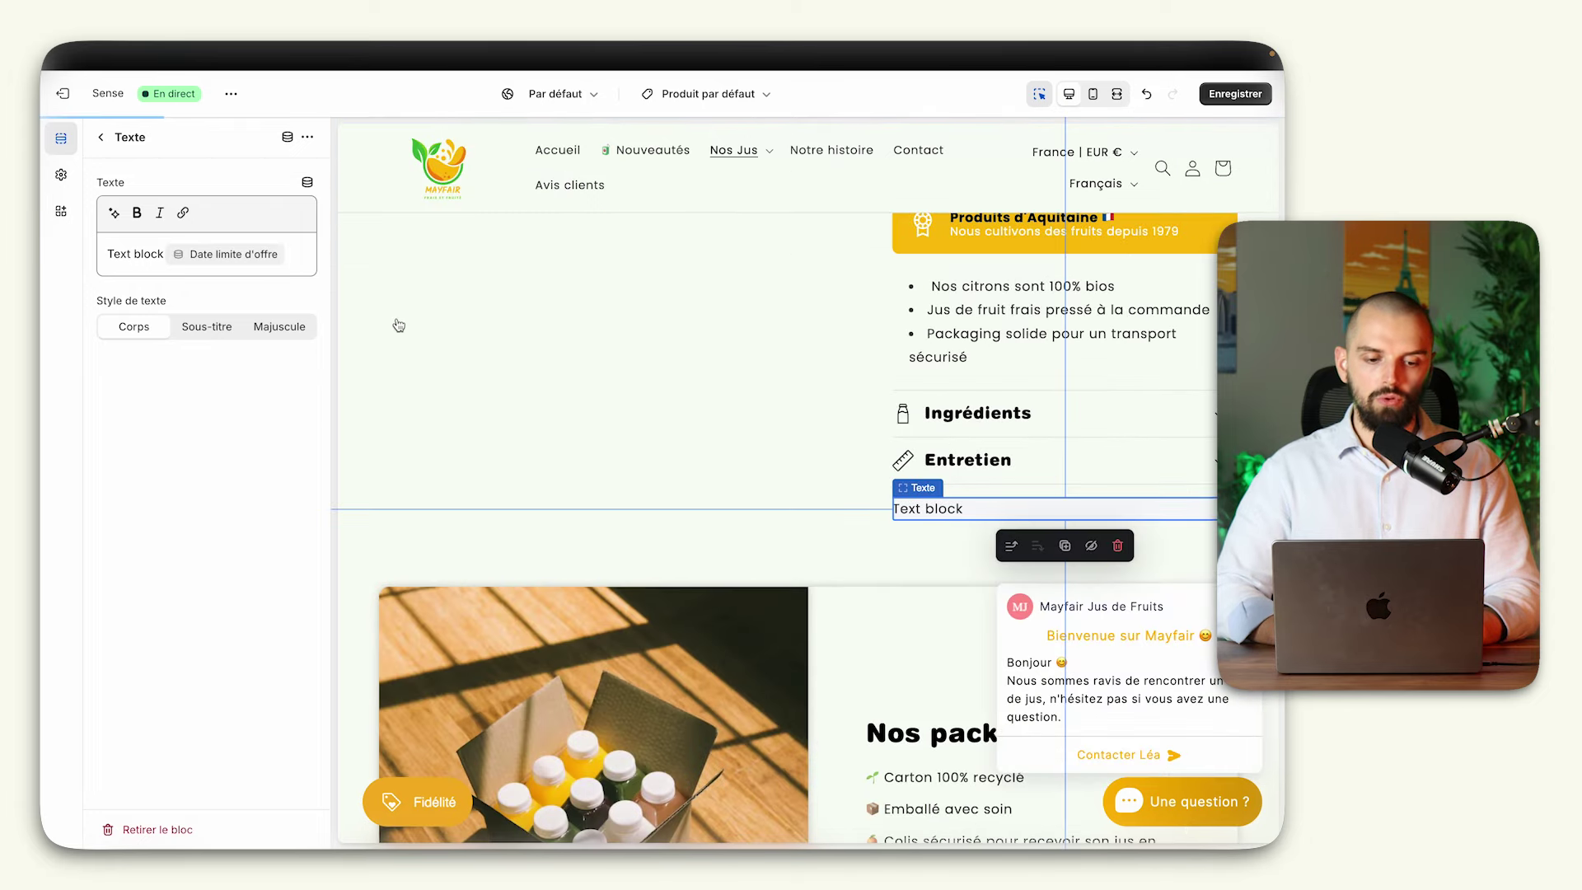
# Step: Replace the block's placeholder text before the metafield with "Date limite d'offre :" and save the template
pyautogui.moveTo(164, 252); pyautogui.dragTo(108, 251)
pyautogui.write("Date limite d'offre :")
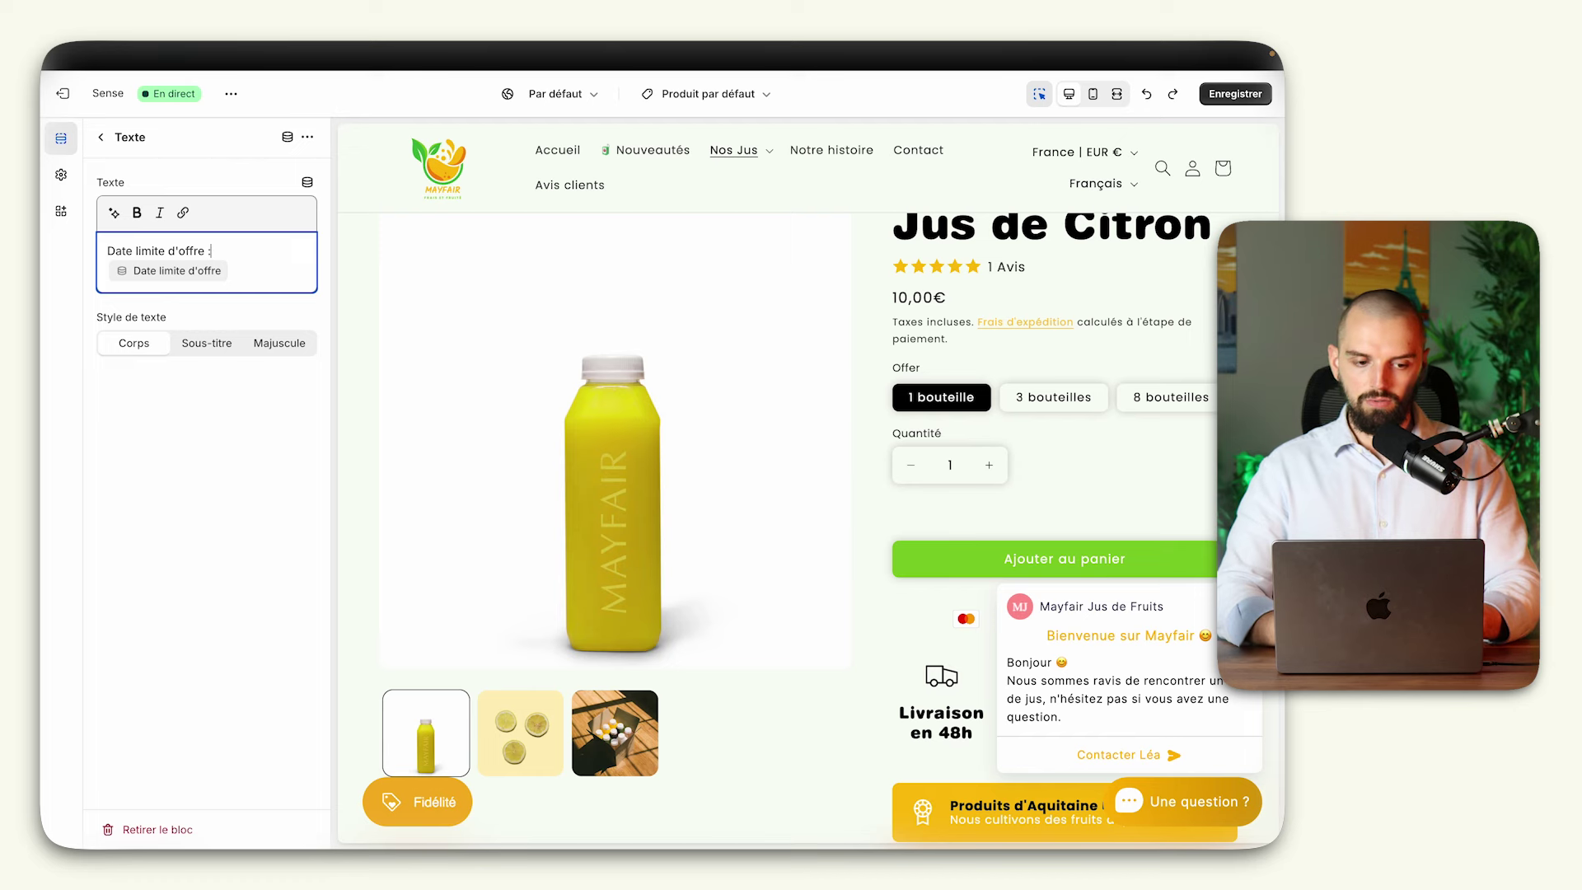
pyautogui.click(934, 460)
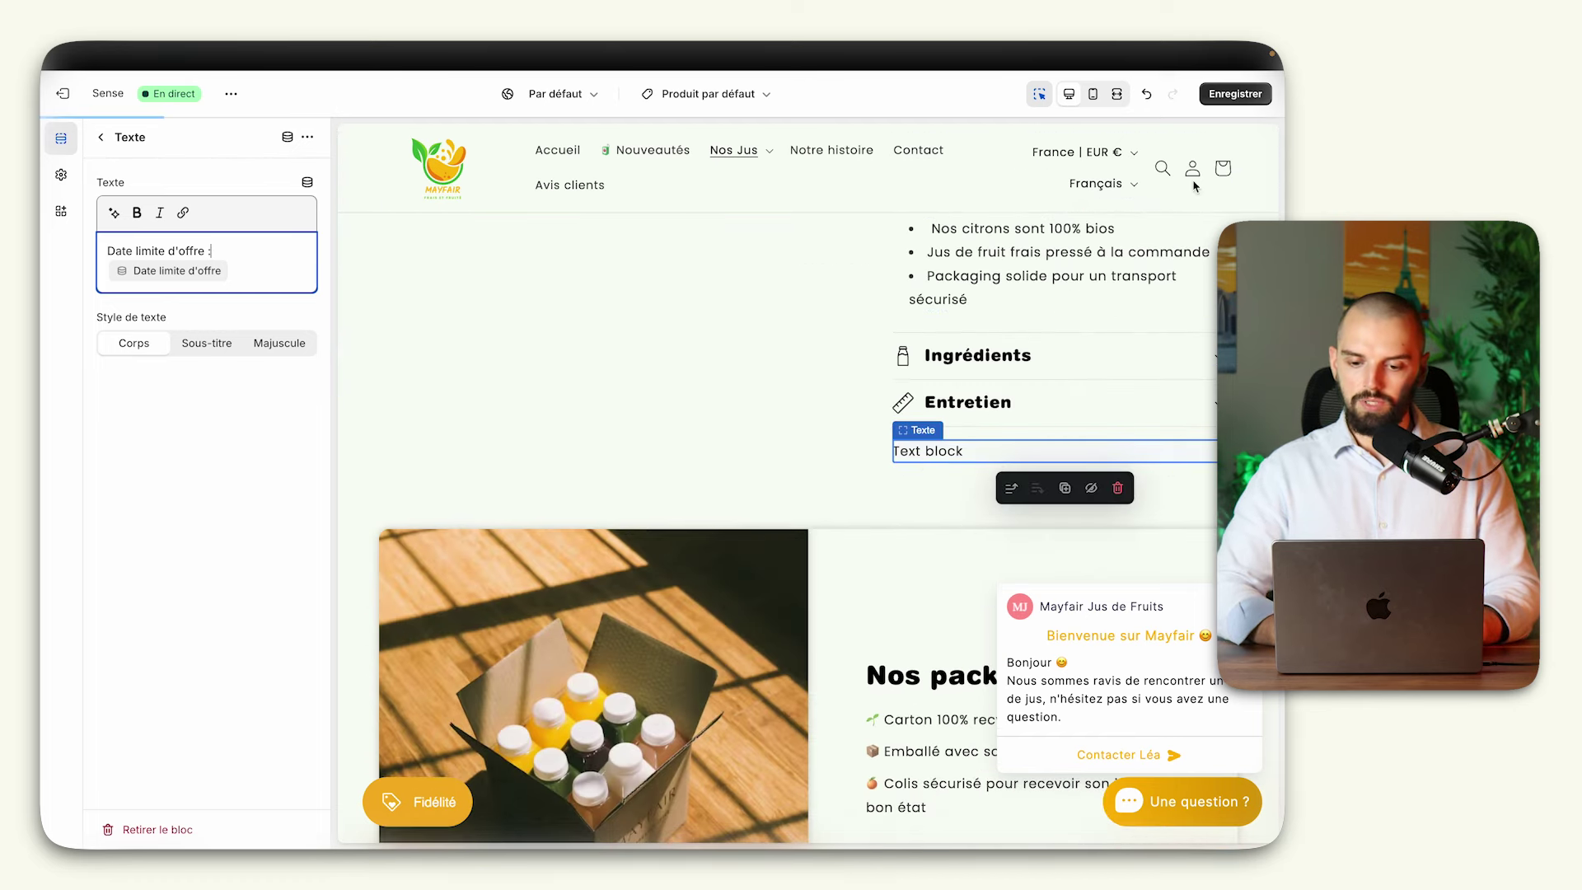
pyautogui.click(1234, 93)
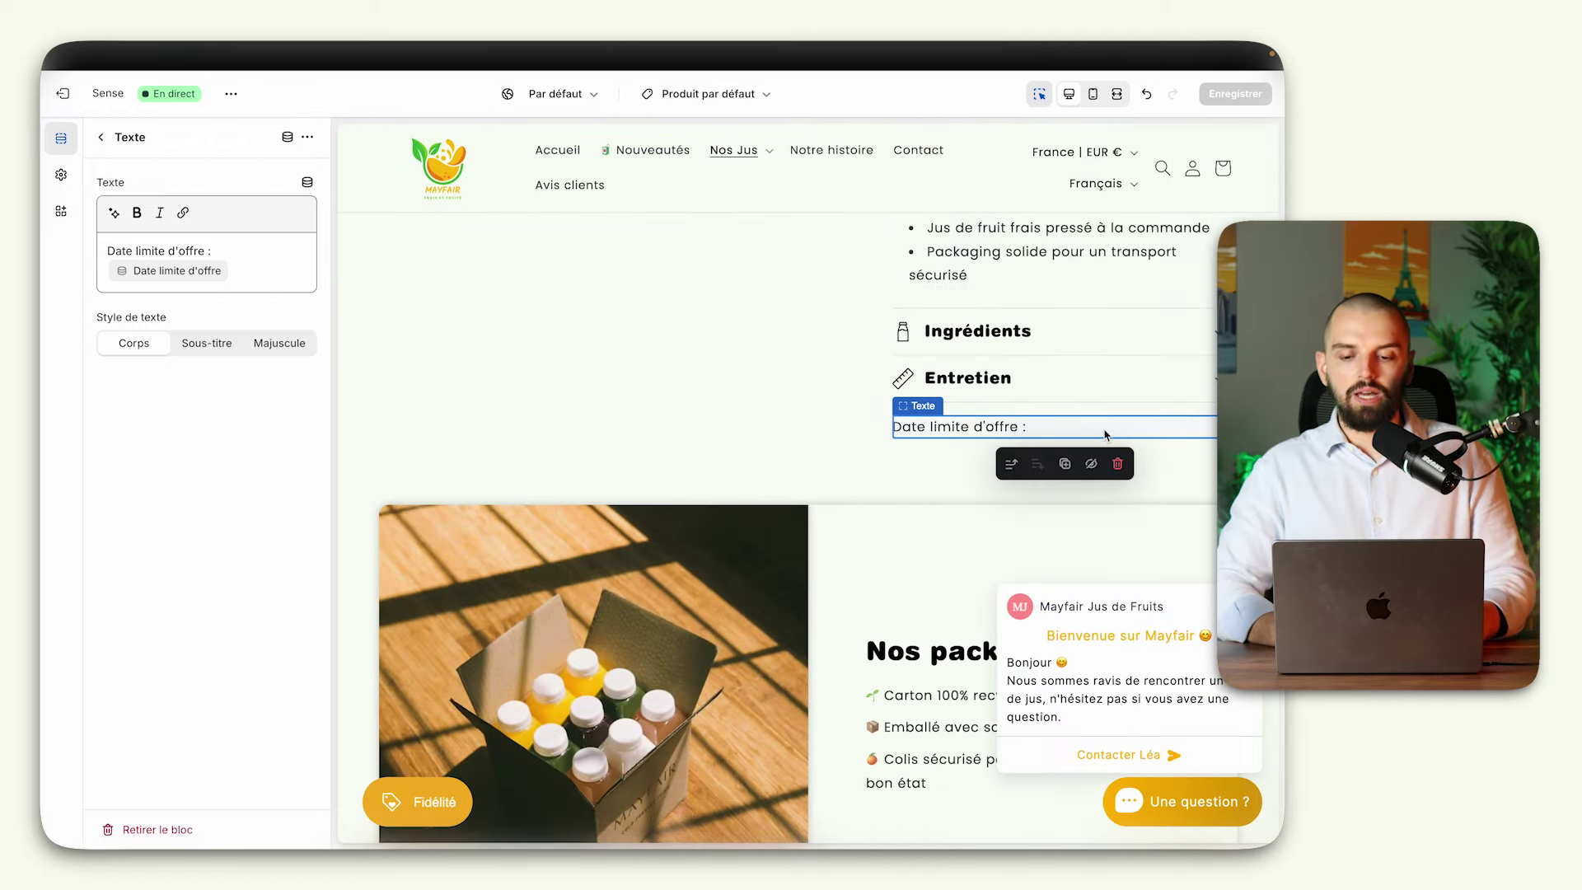
pyautogui.scroll(1, 1117, 296)
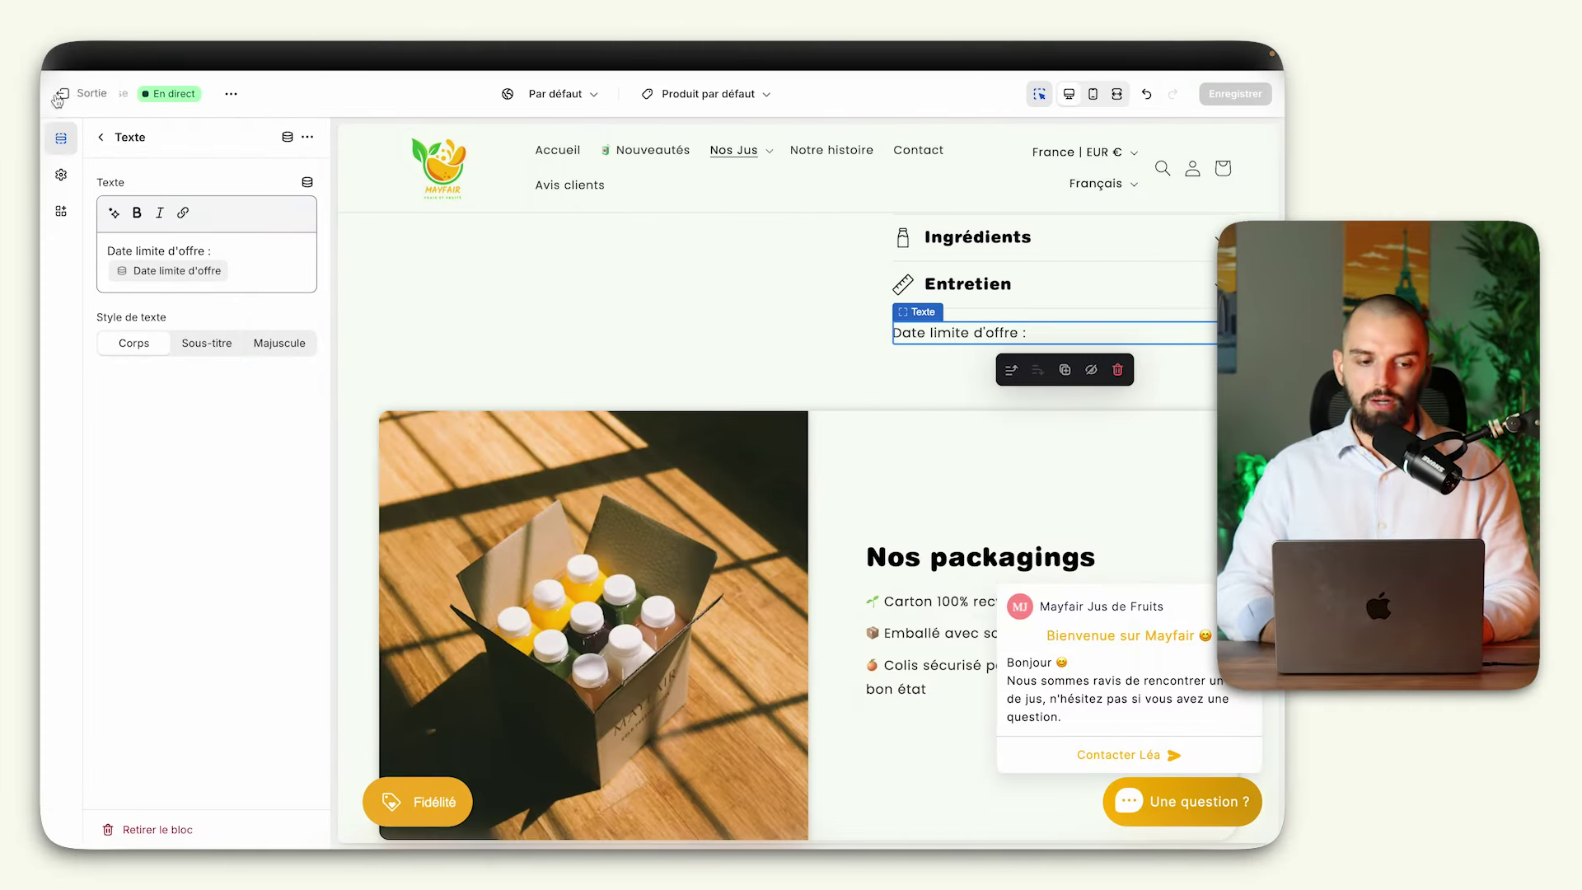
# Step: Exit the theme editor and open the product metafield definitions in the store's custom data settings
pyautogui.click(62, 94)
pyautogui.moveTo(45, 430)
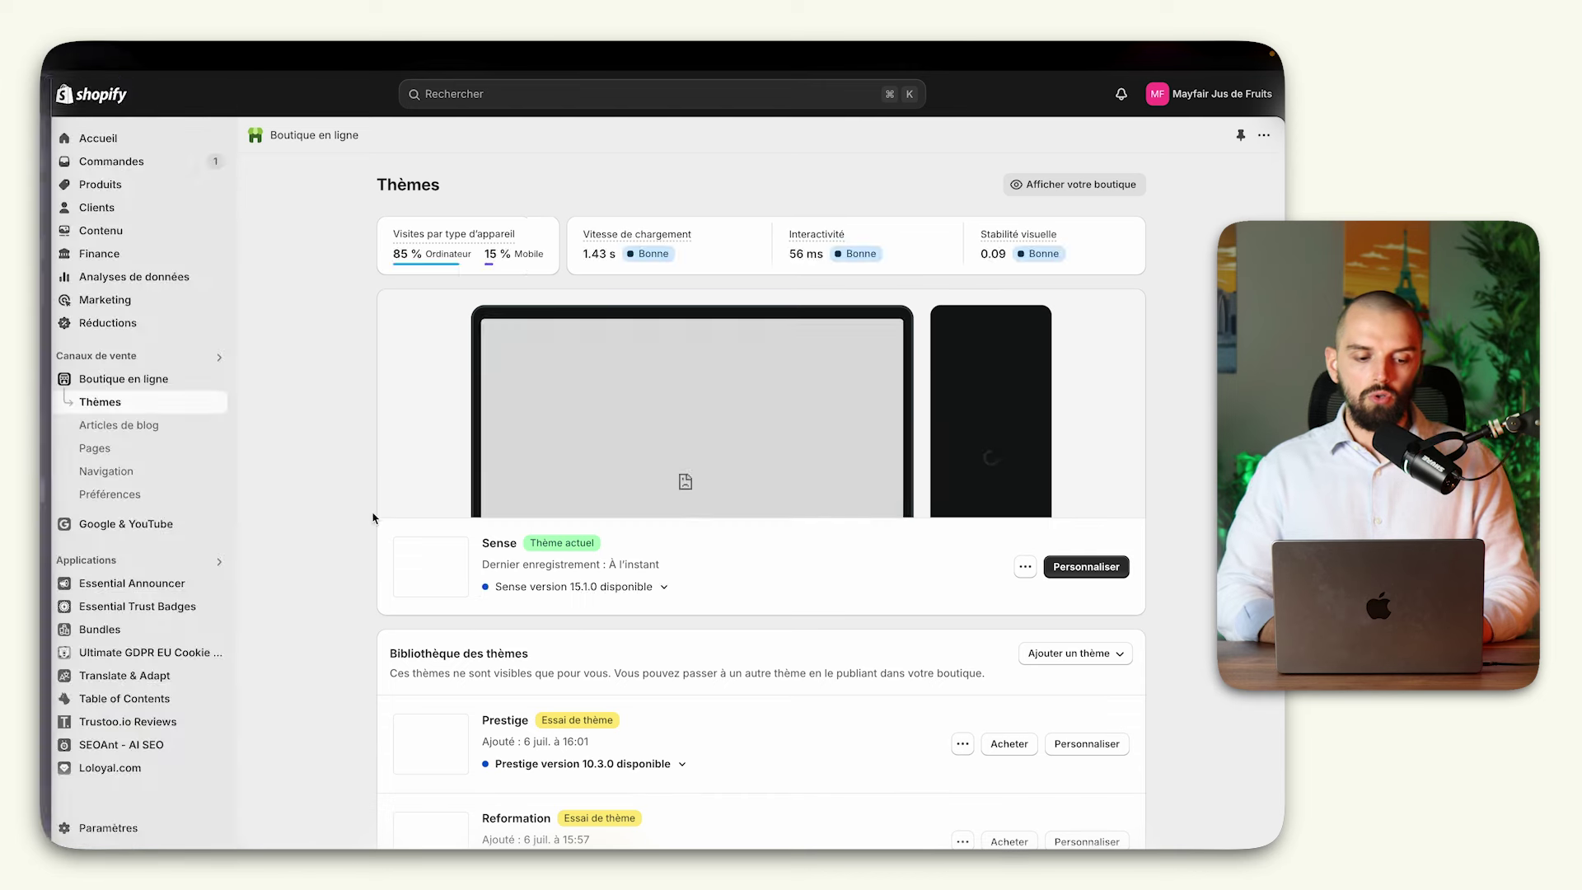
pyautogui.click(131, 827)
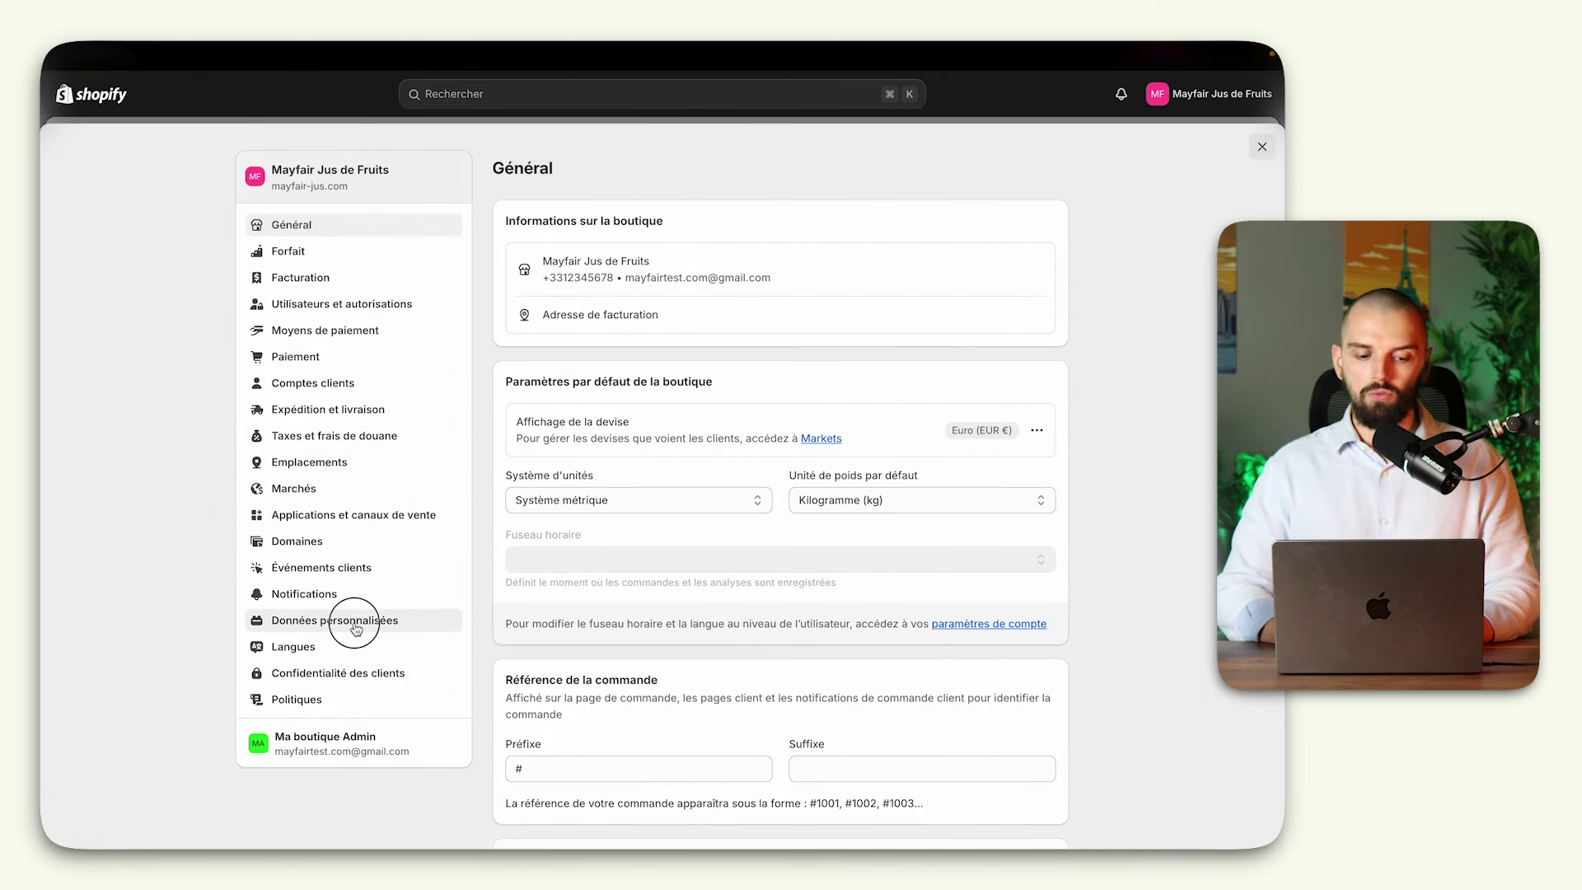
pyautogui.click(356, 628)
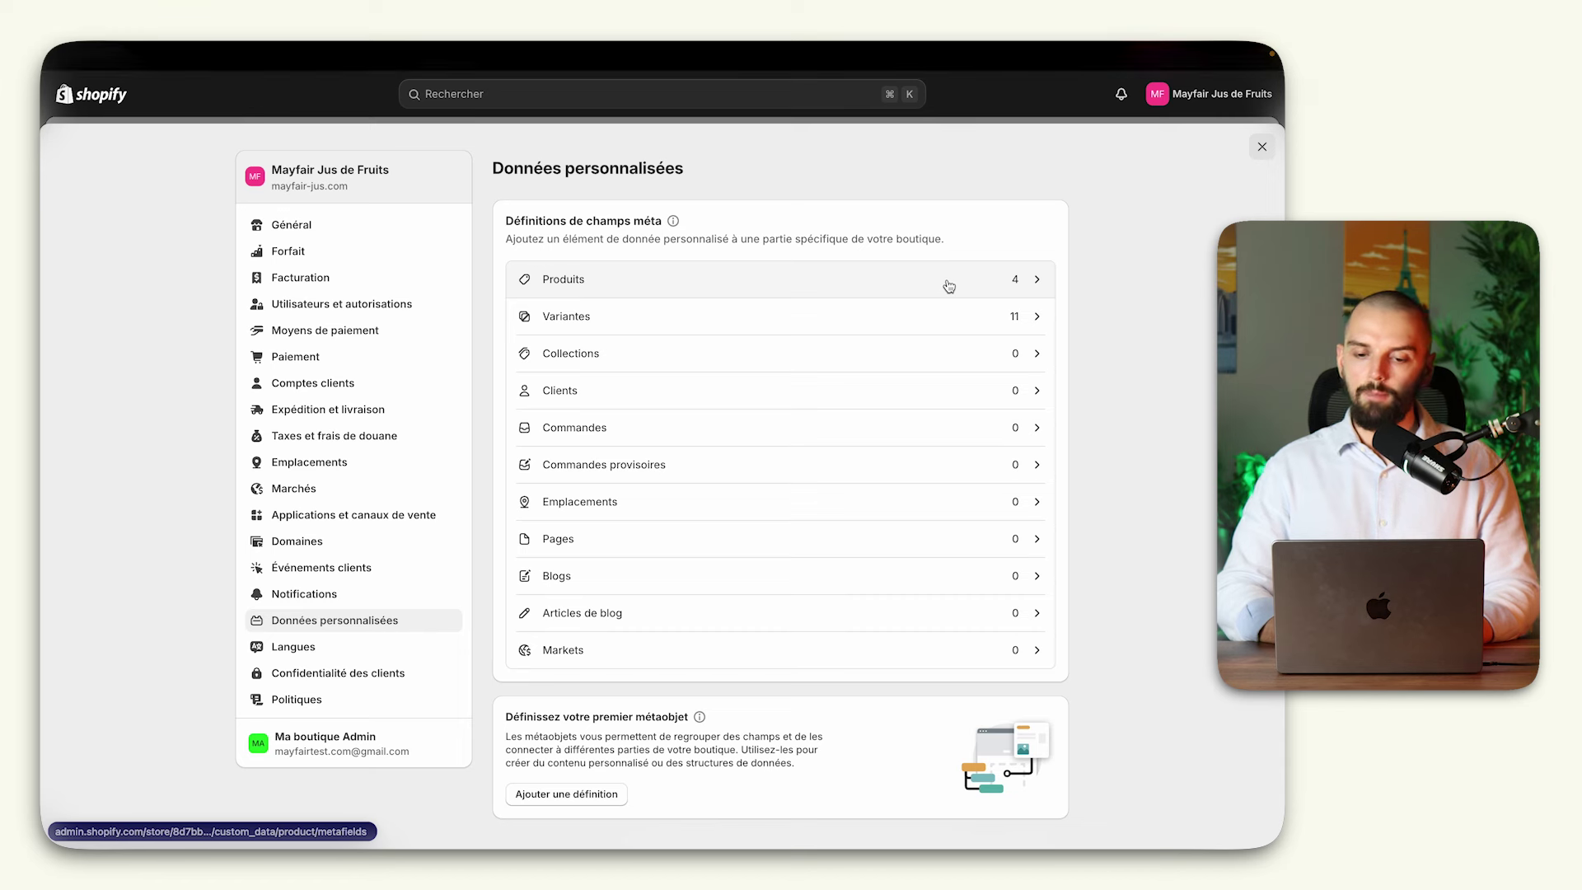
pyautogui.click(949, 286)
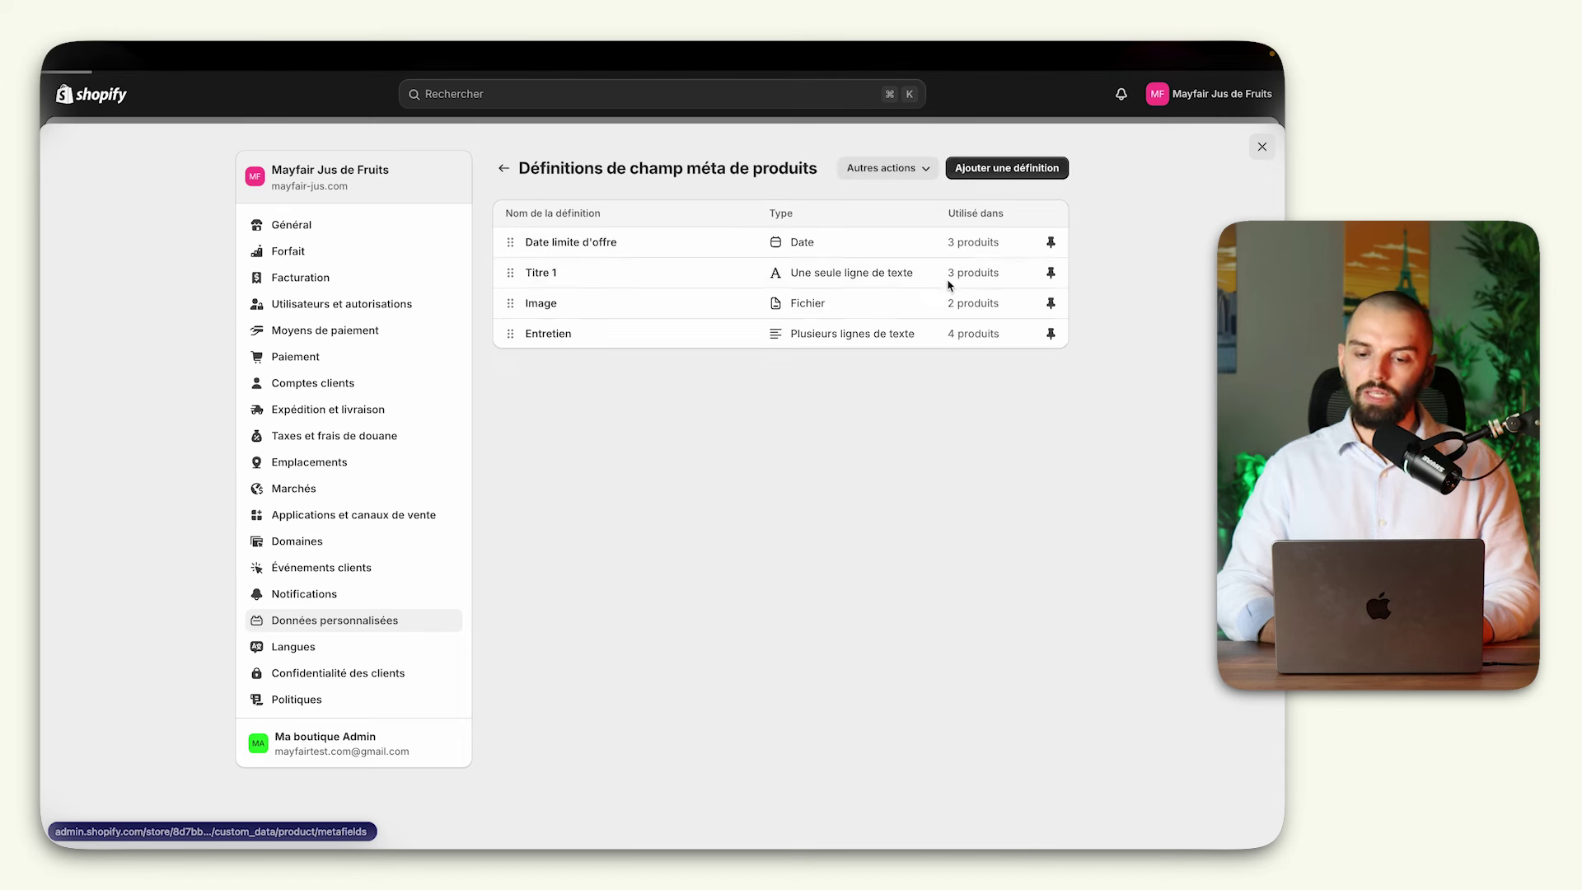
# Step: Start a new product metafield definition named "Mini description"
pyautogui.click(1002, 168)
pyautogui.click(721, 246)
pyautogui.write('Mini')
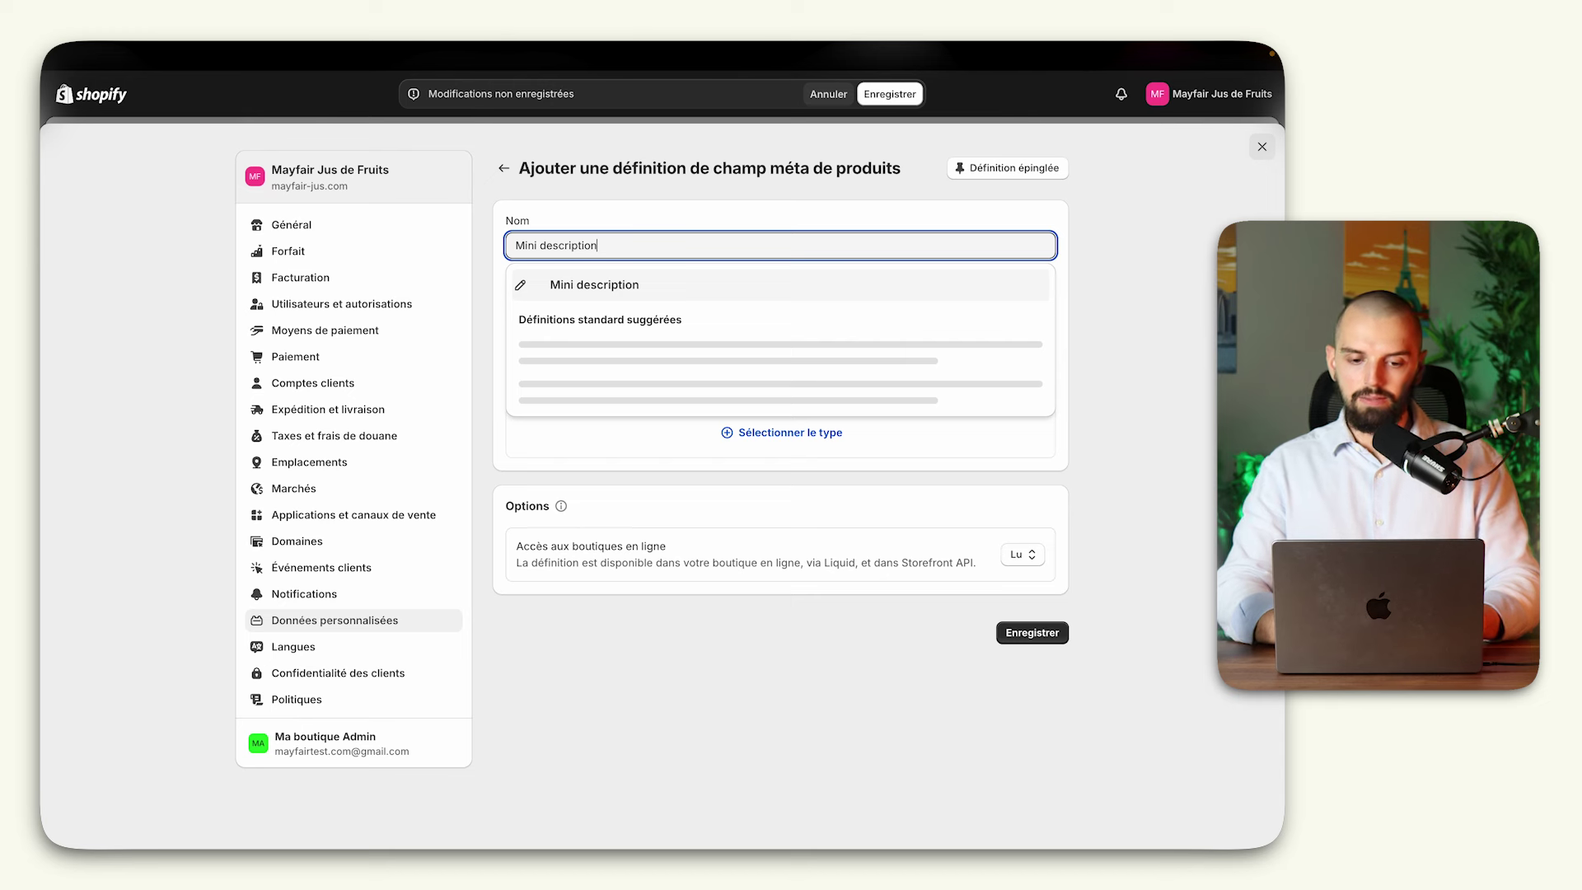
pyautogui.write(' description')
pyautogui.click(582, 286)
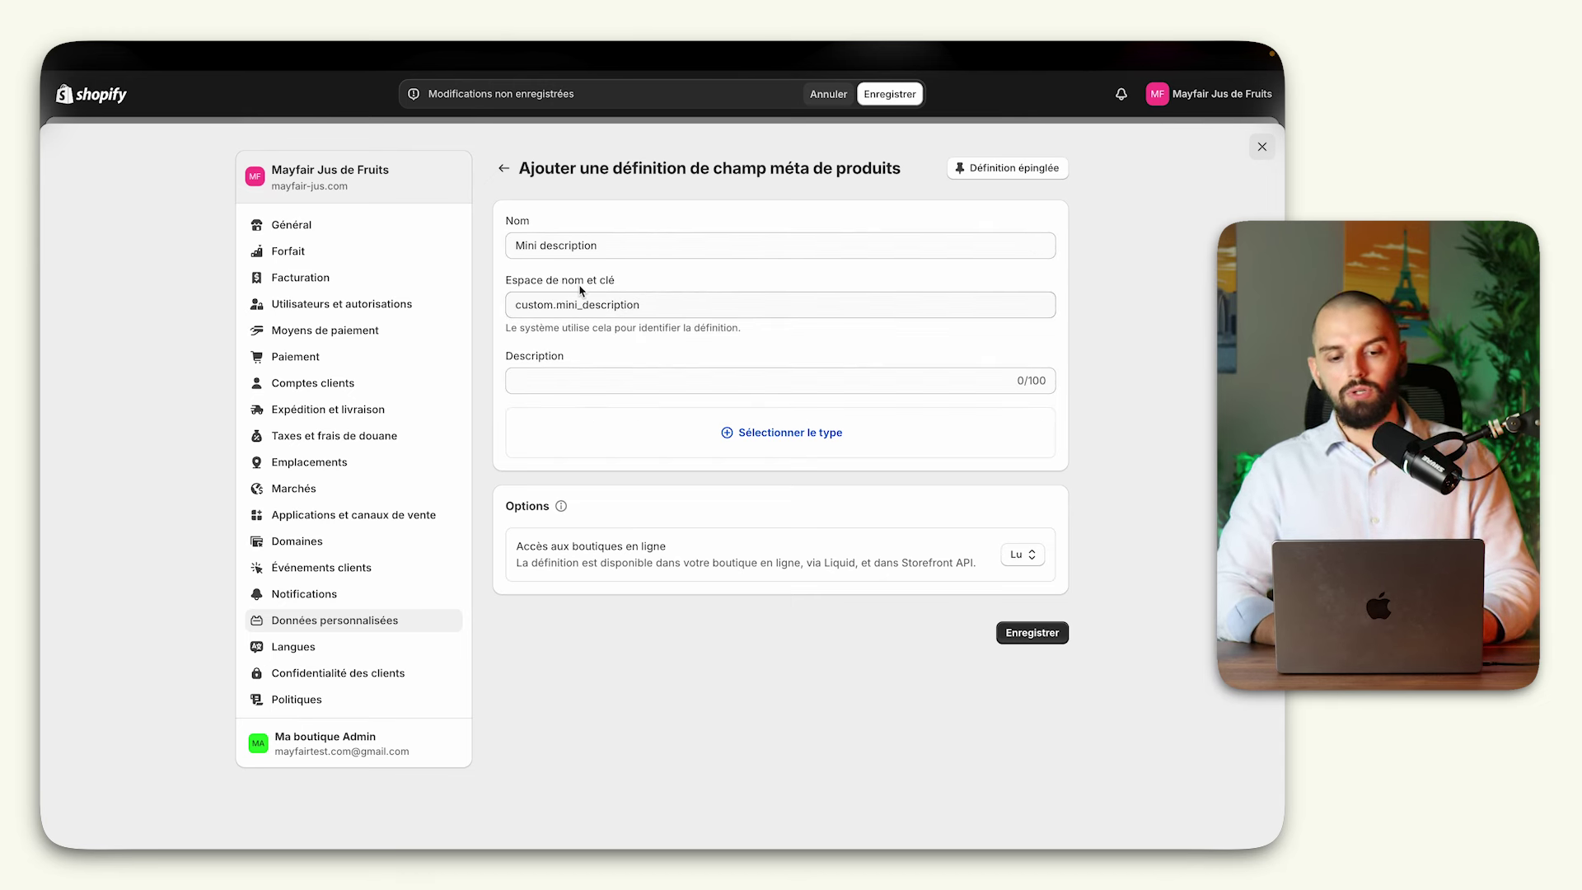
# Step: Fill in the definition's description as "Mini description", correcting the misspelled word
pyautogui.click(668, 379)
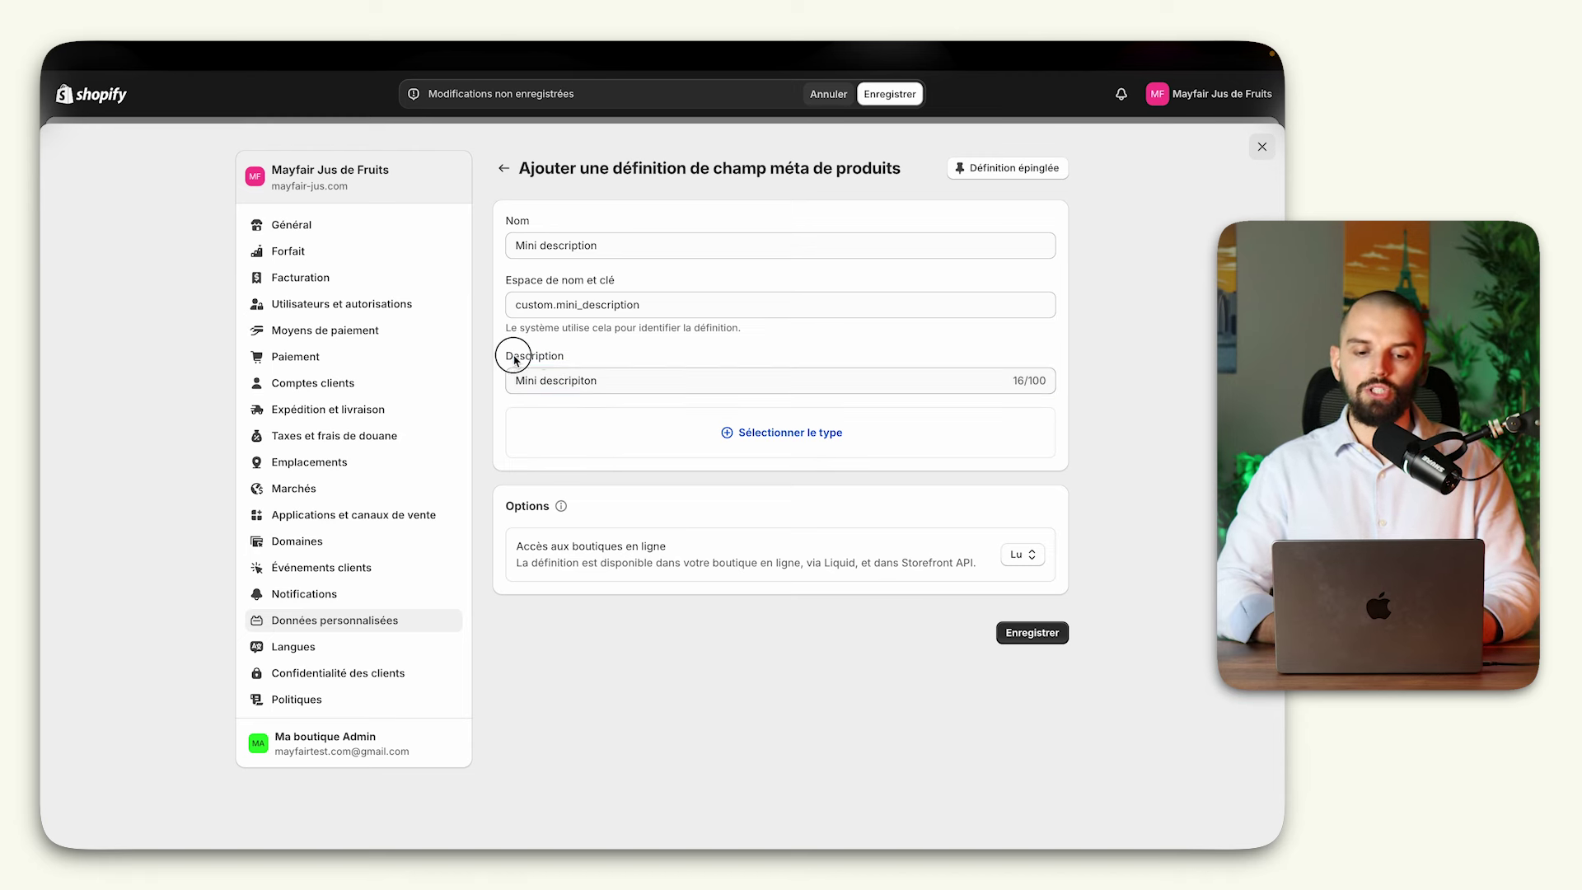
pyautogui.rightClick(578, 384)
pyautogui.click(585, 393)
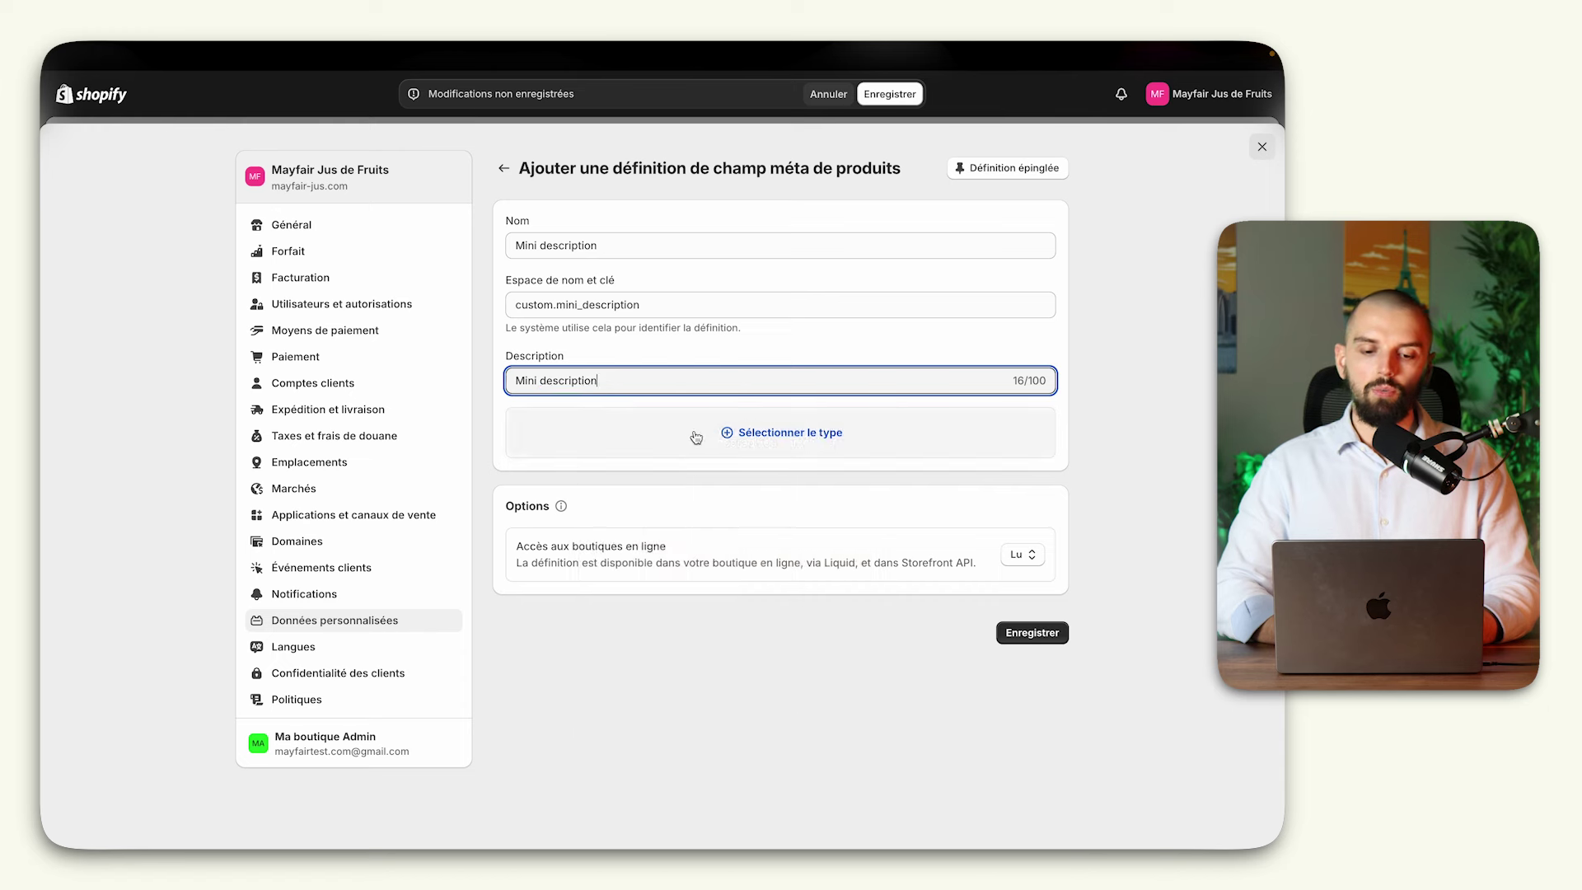
# Step: Set the Mini description definition's type to "Plusieurs lignes de texte" and save the definition
pyautogui.click(696, 435)
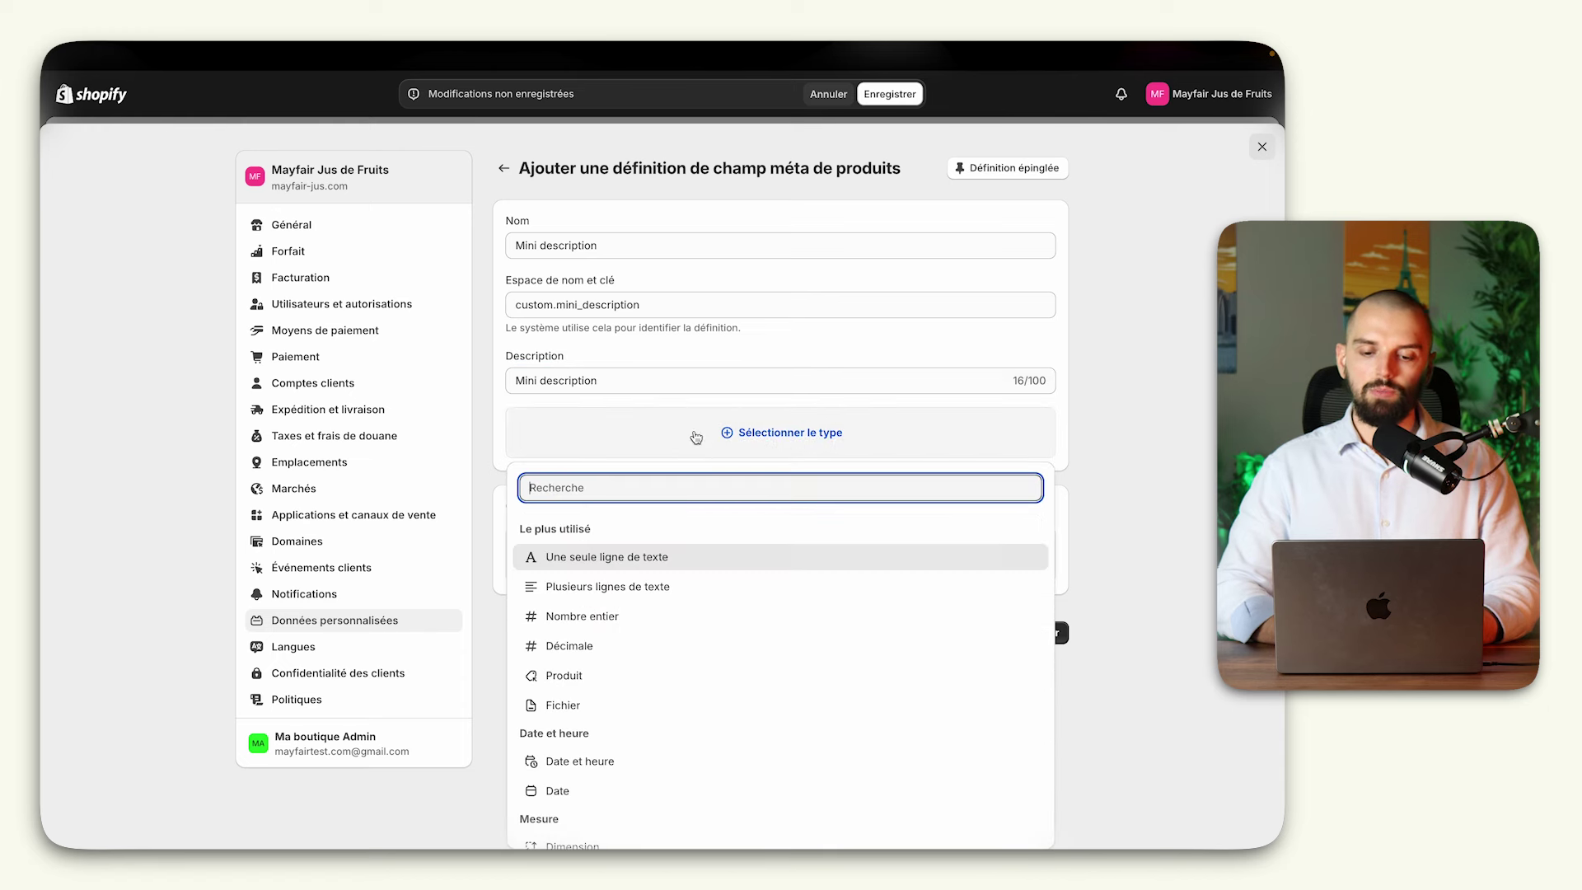
pyautogui.click(624, 591)
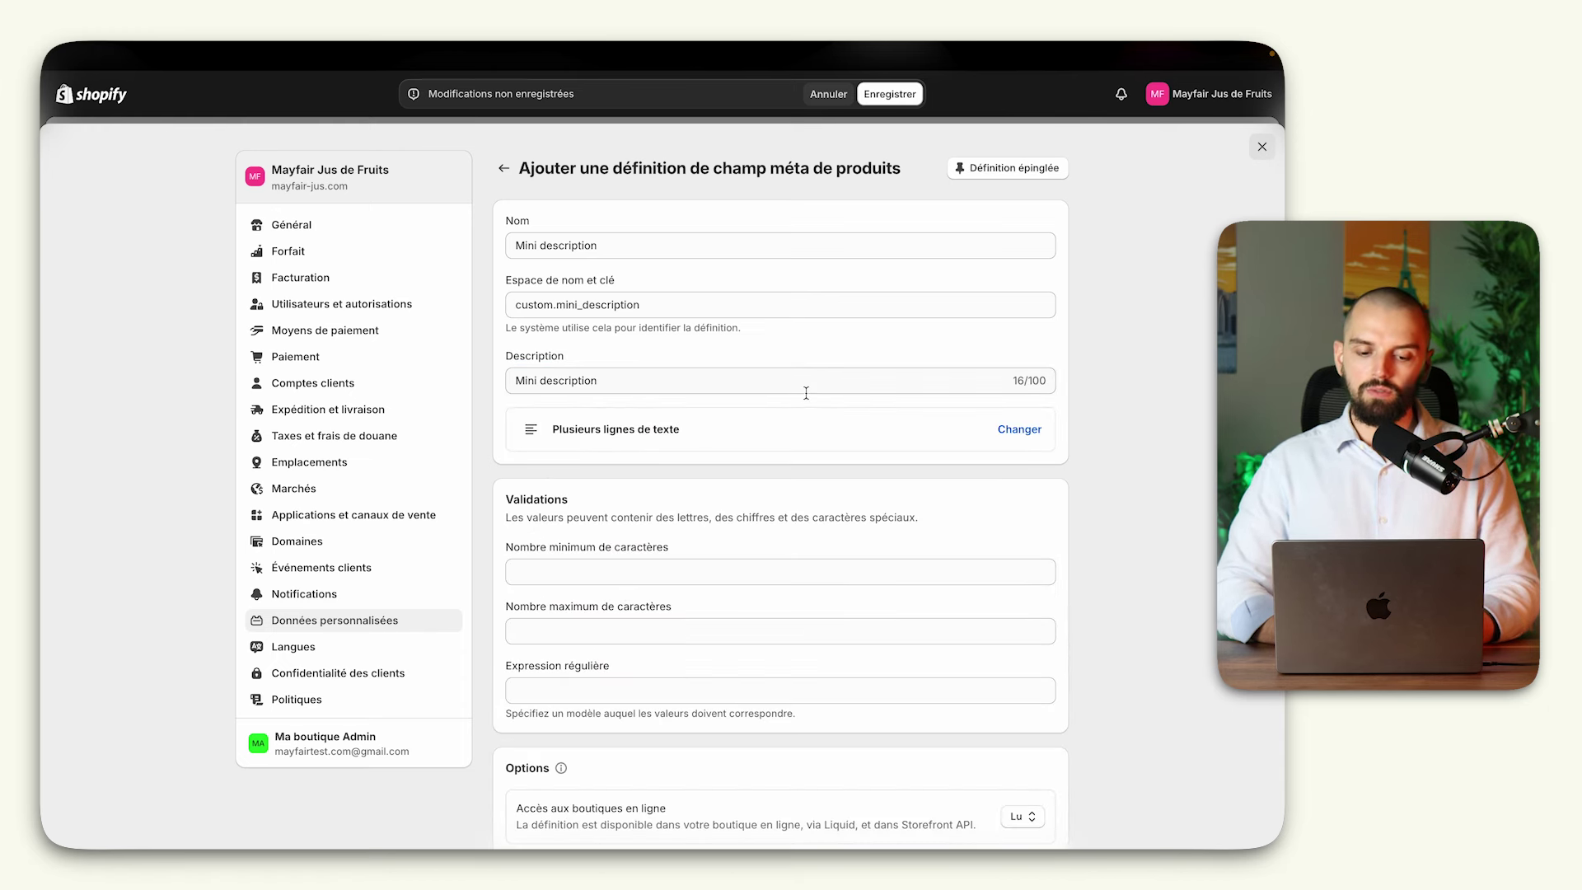
pyautogui.scroll(-3, 893, 421)
pyautogui.click(1035, 638)
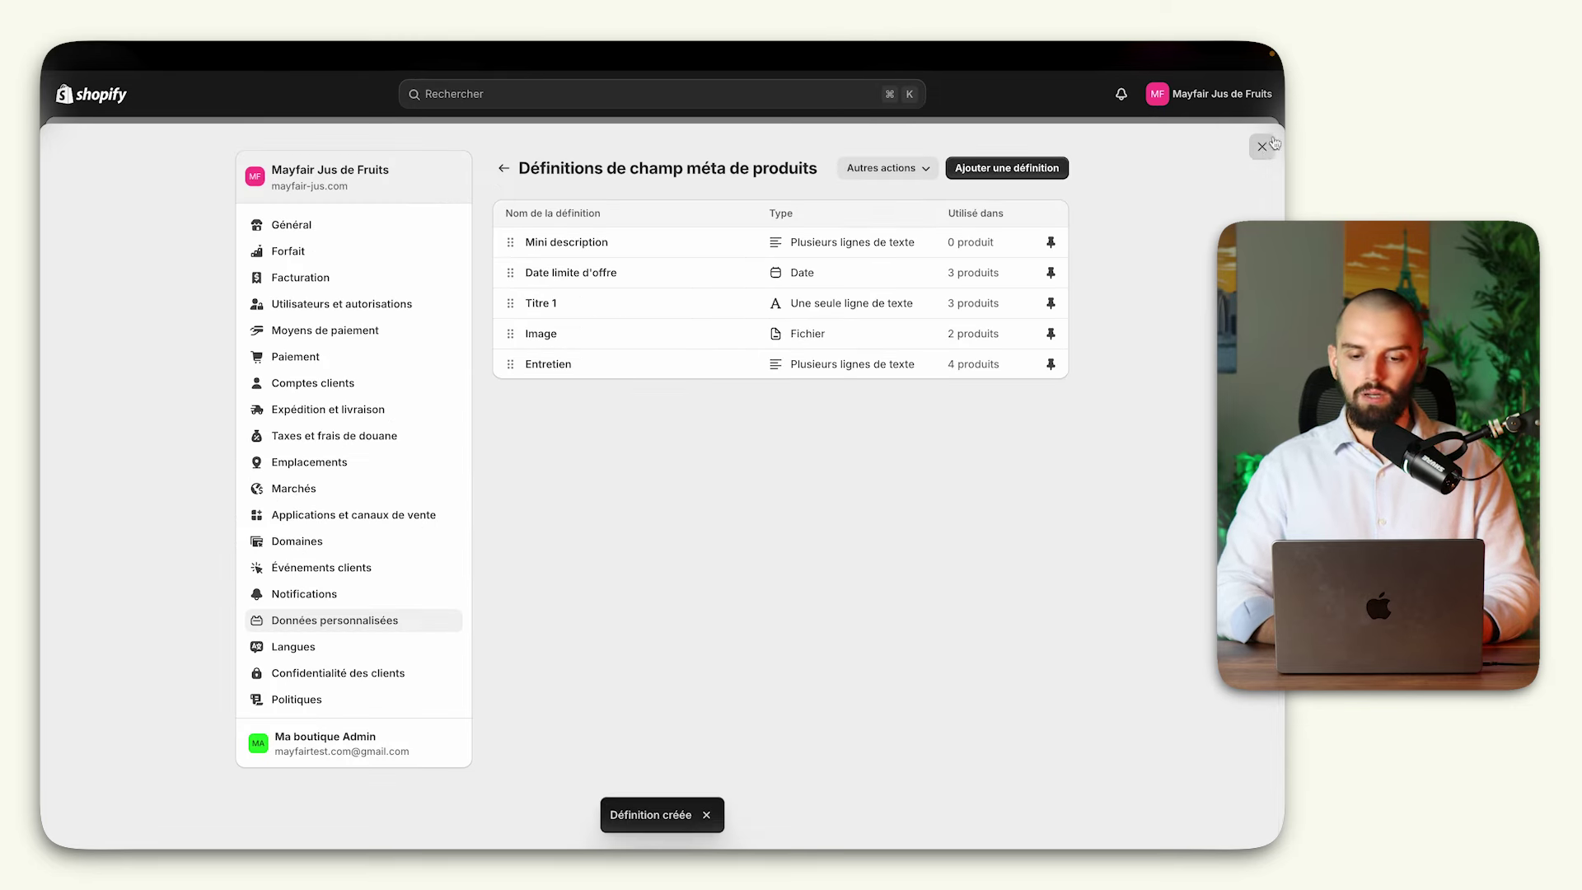
# Step: Close the store settings and open all four products from the product list for bulk editing
pyautogui.click(1273, 144)
pyautogui.click(113, 186)
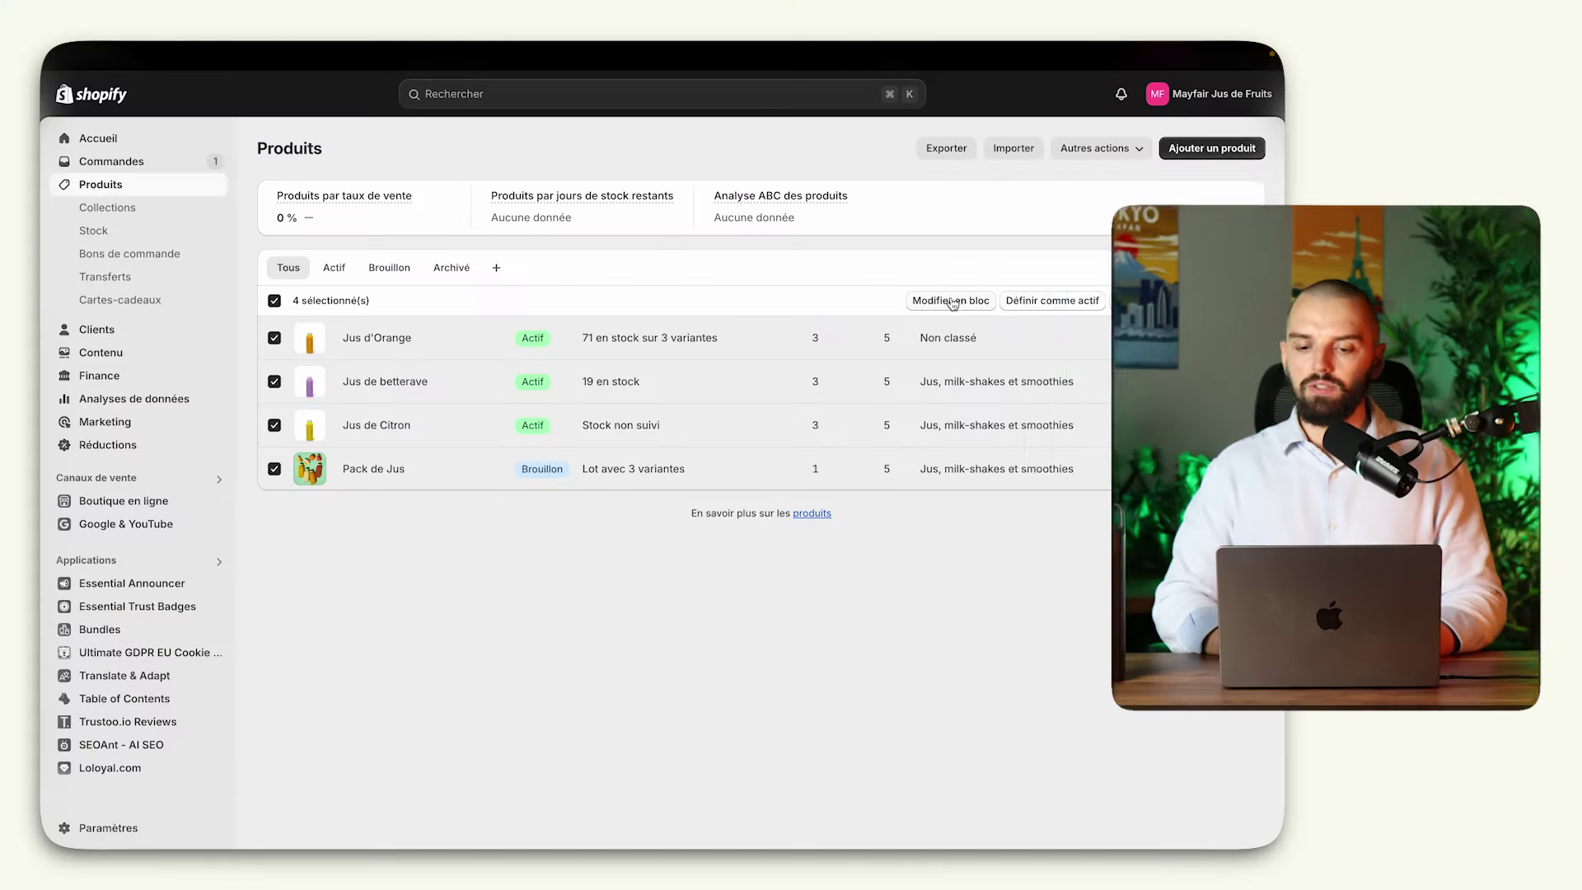
pyautogui.click(950, 301)
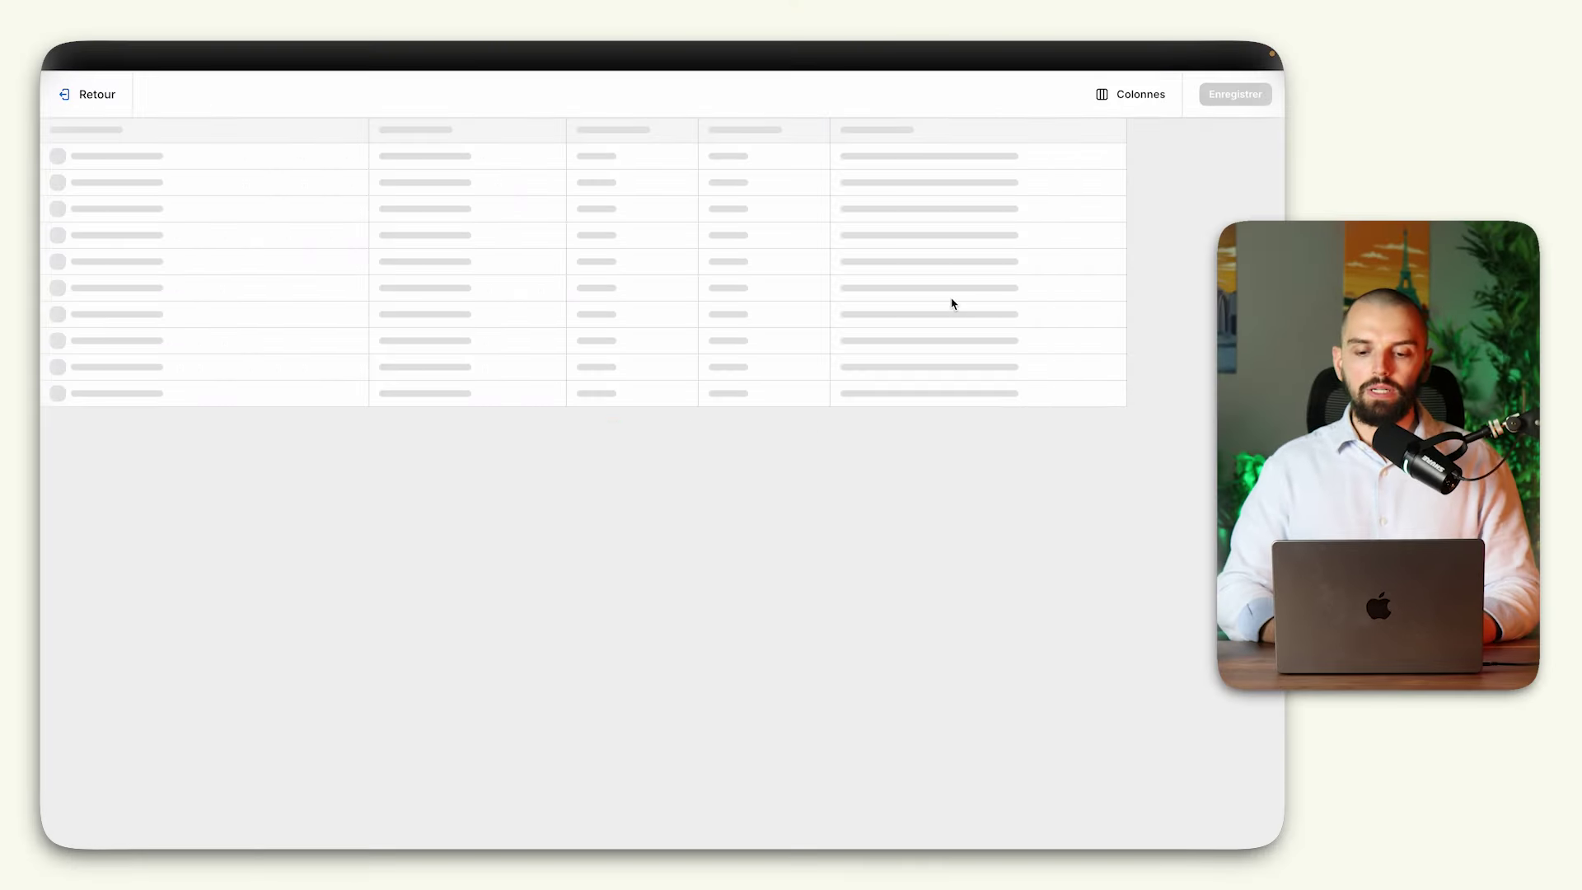
# Step: Add the Mini description metafield column to the bulk editing table
pyautogui.click(1125, 95)
pyautogui.scroll(-5, 1060, 388)
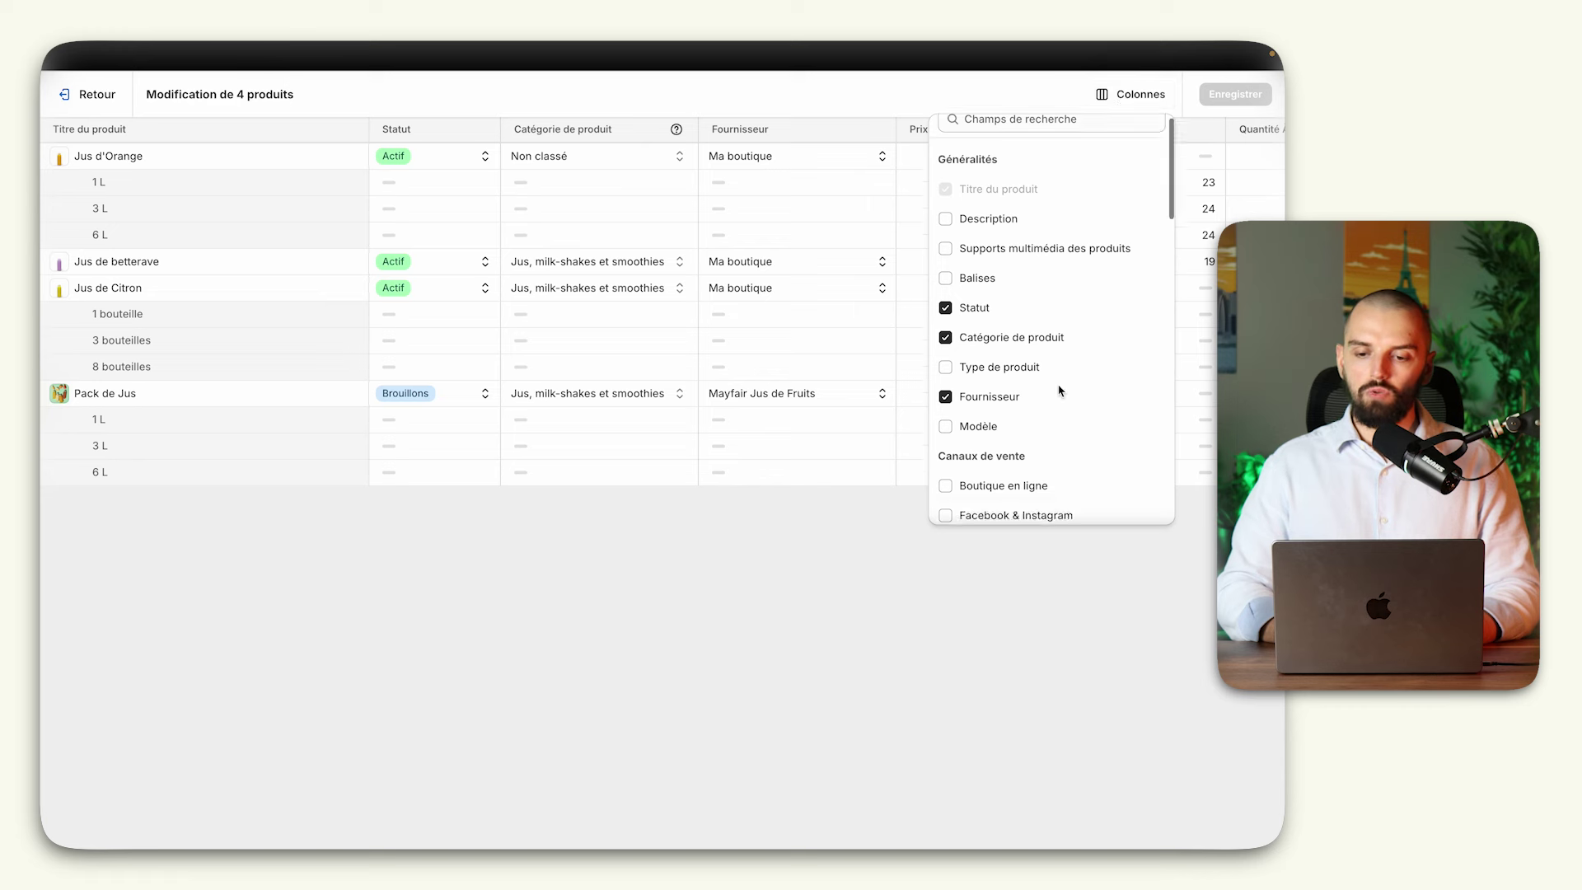
pyautogui.scroll(1, 993, 311)
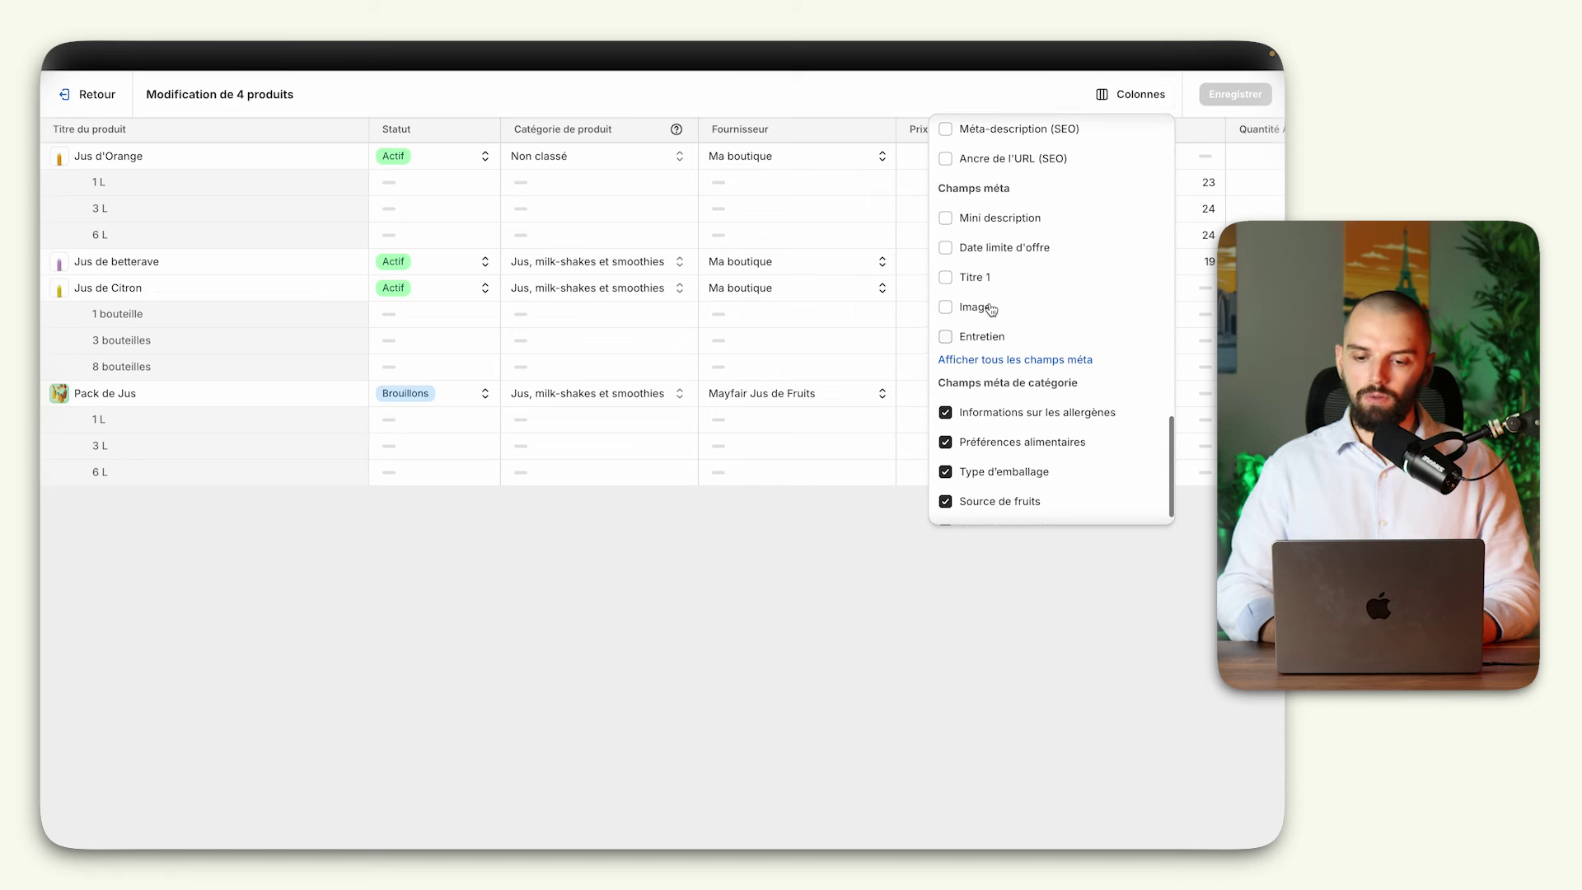
pyautogui.click(982, 229)
pyautogui.click(835, 657)
pyautogui.hscroll(5, 929, 362)
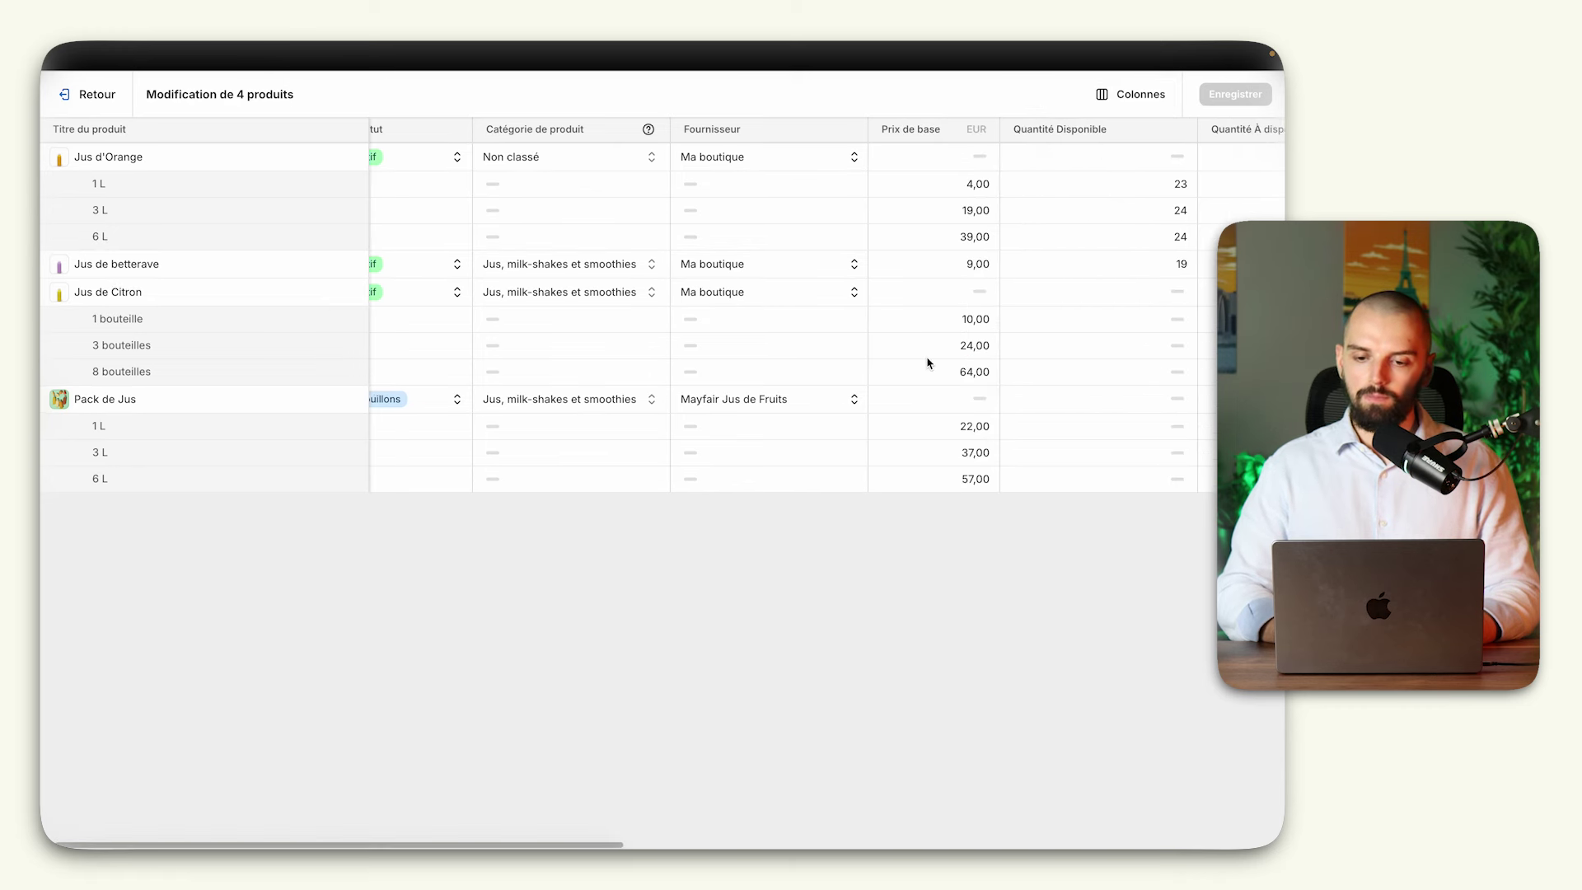
pyautogui.hscroll(10, 929, 363)
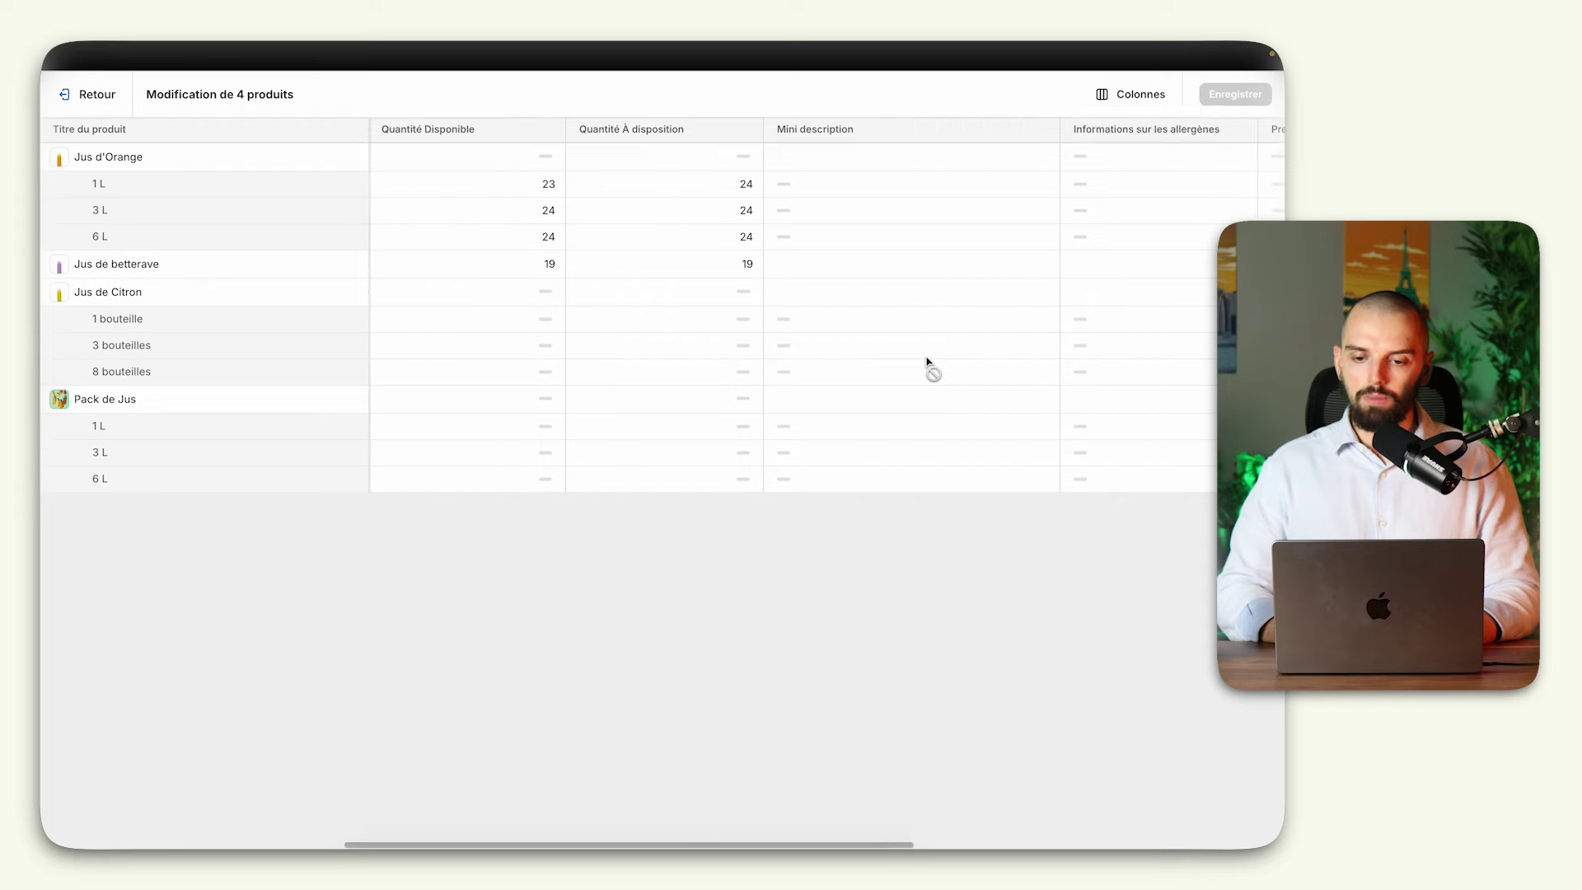
# Step: Set Mini description to "Description du produit." for Jus d'Orange and "Deuxième description" for Jus de betterave, save, and return to the product list
pyautogui.click(706, 160)
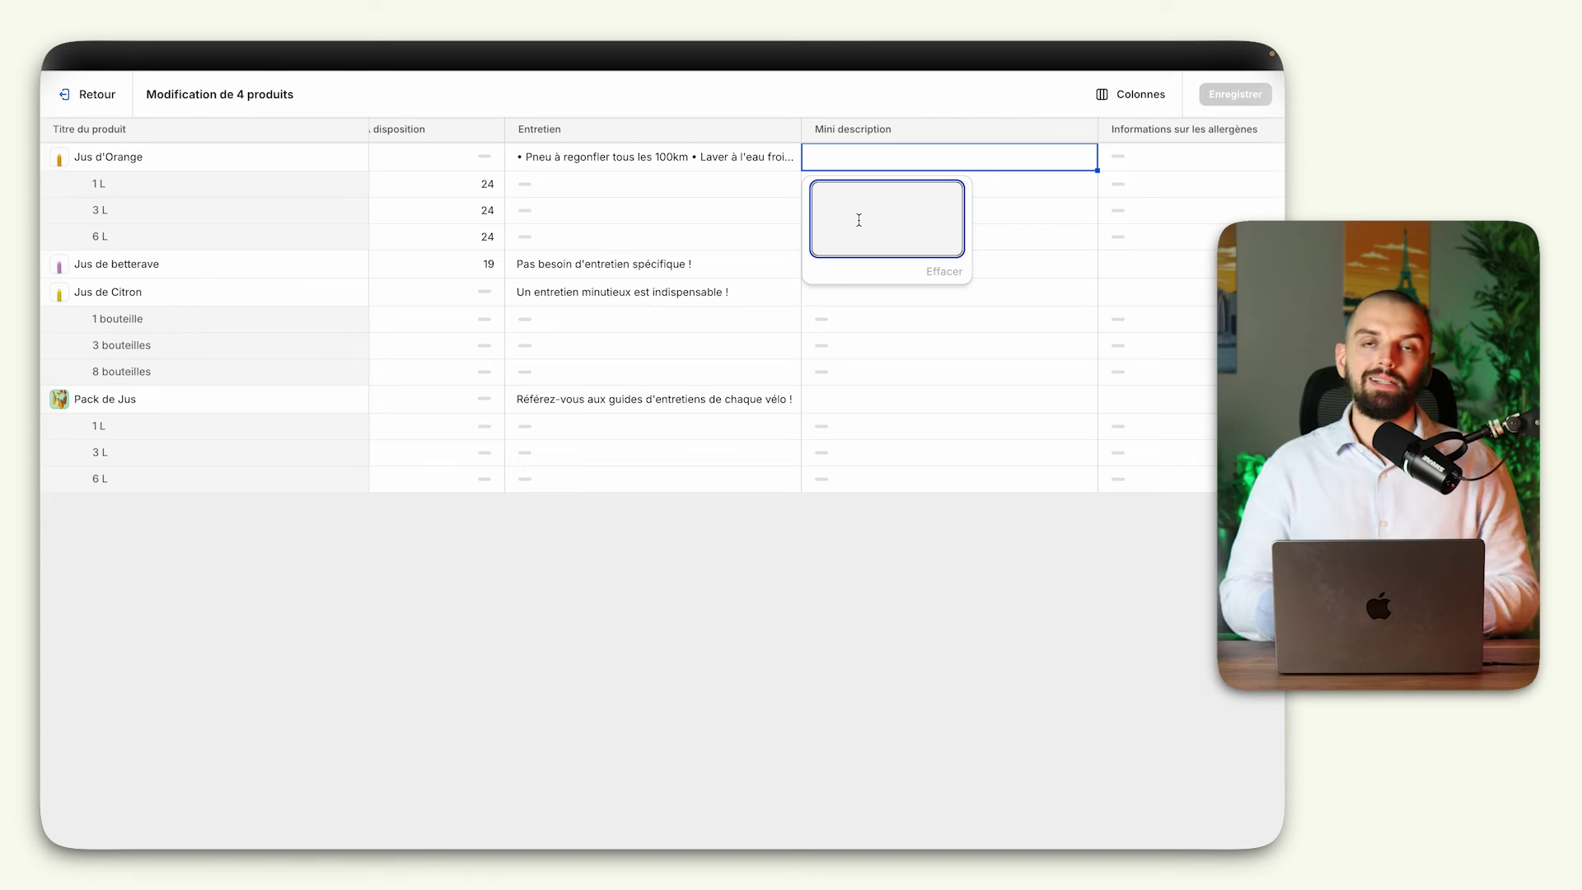
pyautogui.write('Description du produit.')
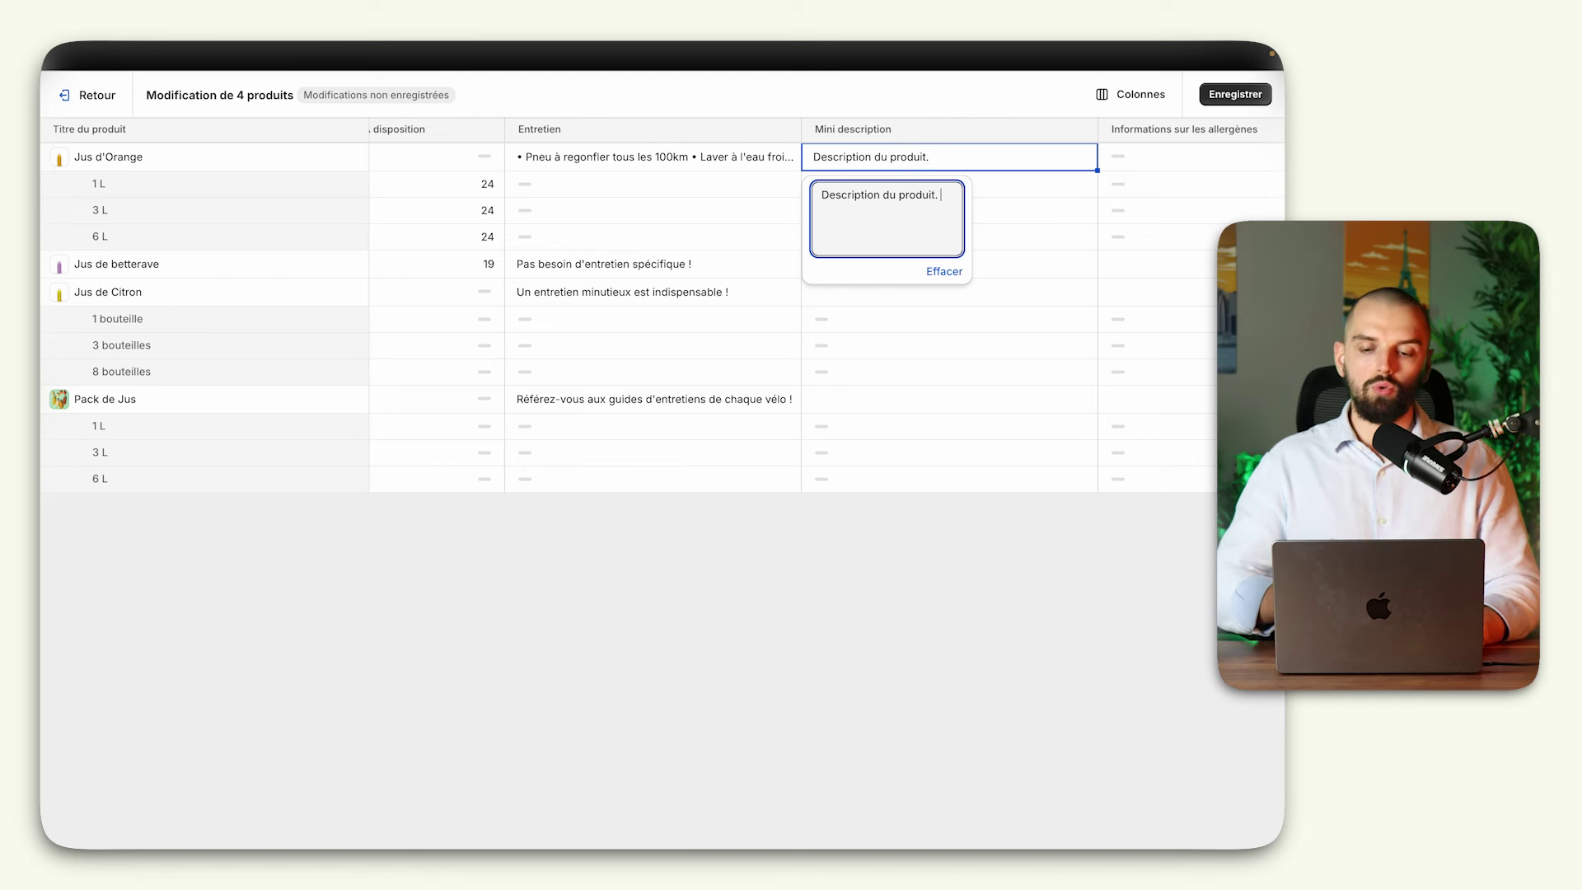
pyautogui.click(979, 187)
pyautogui.click(861, 265)
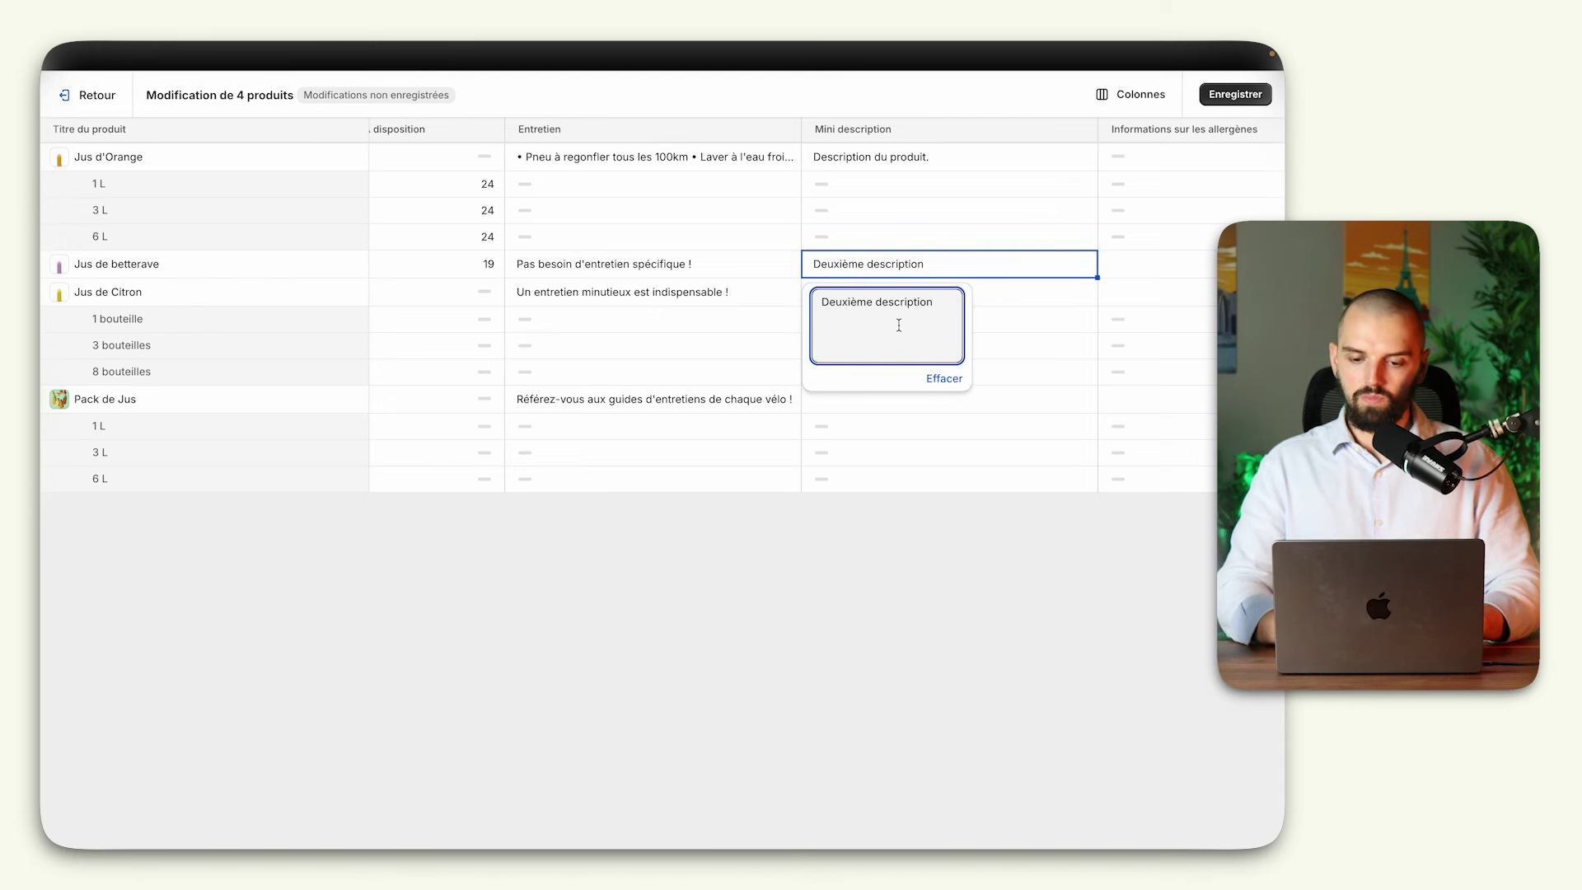
pyautogui.click(1238, 94)
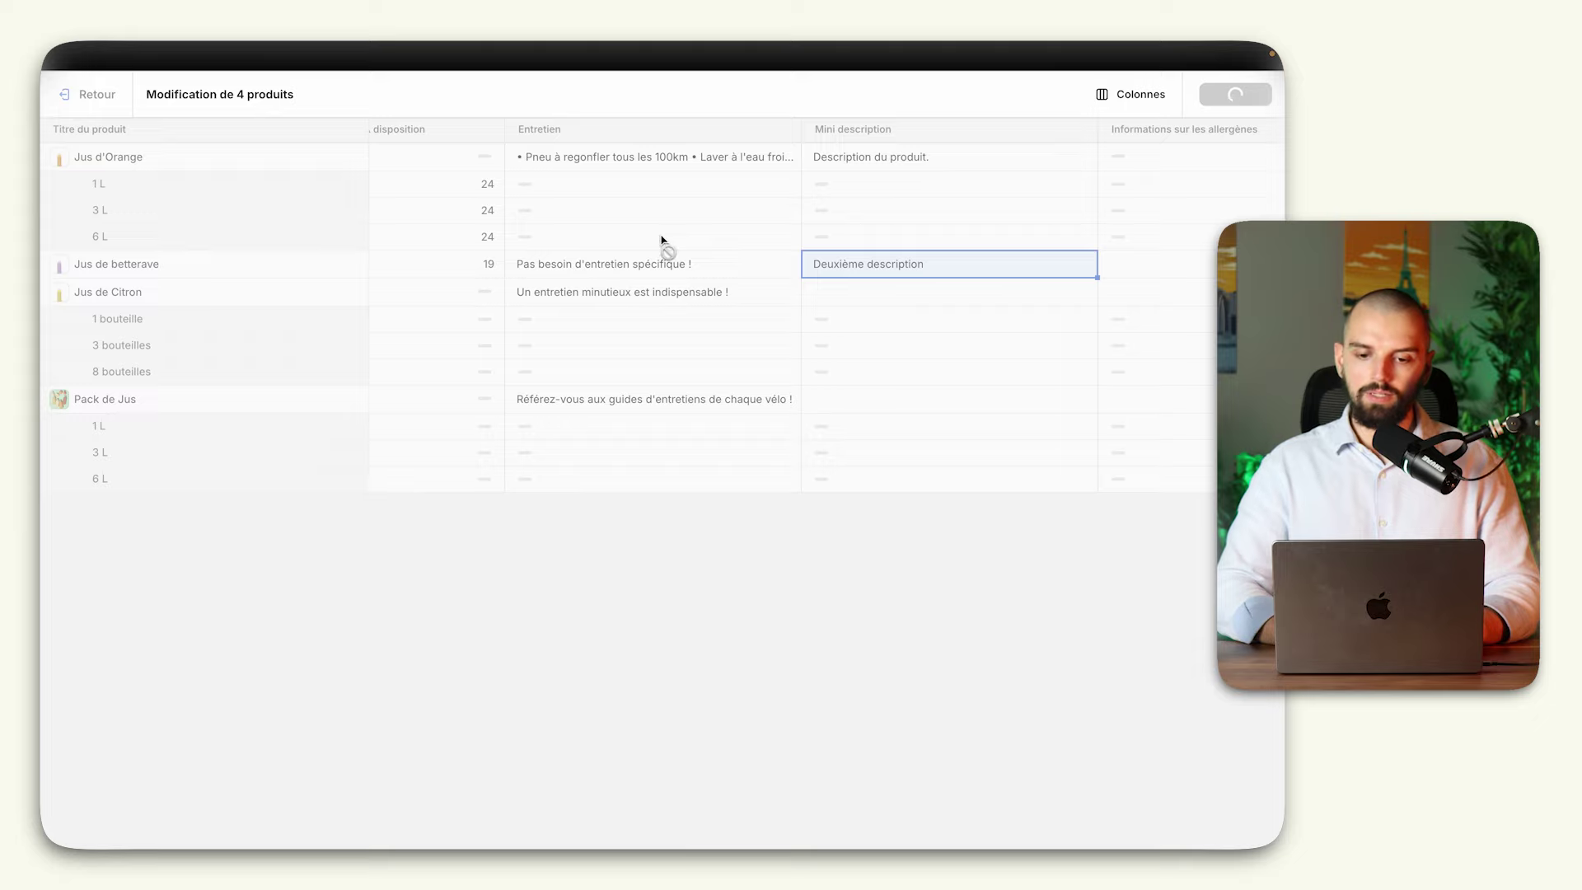
pyautogui.click(120, 111)
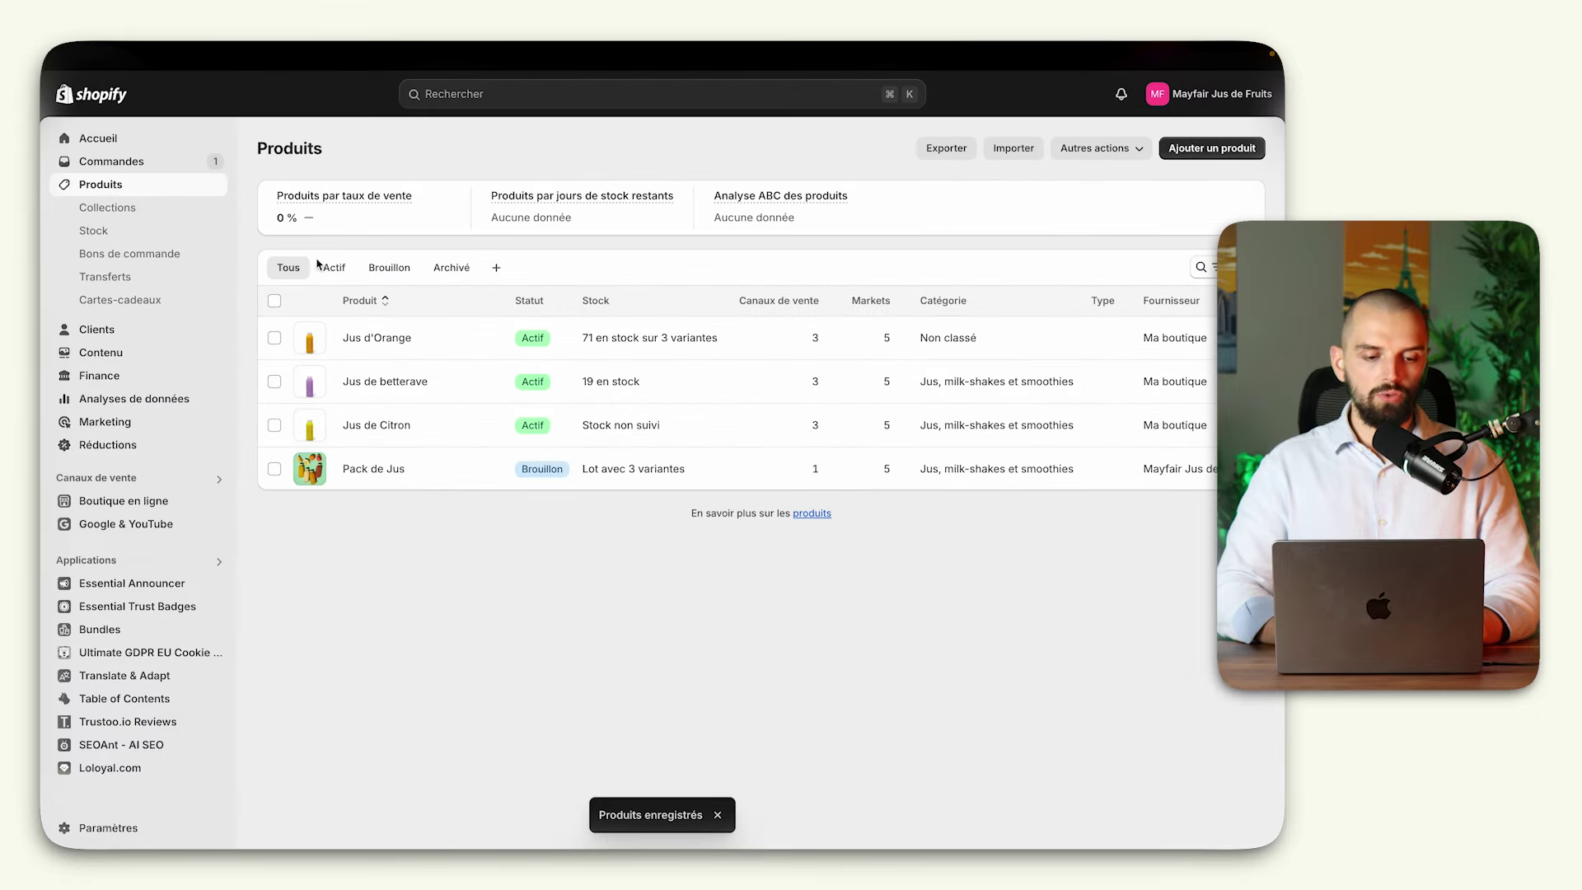
# Step: Open the Jus d'Orange product and examine the bullet points in its main description
pyautogui.click(374, 340)
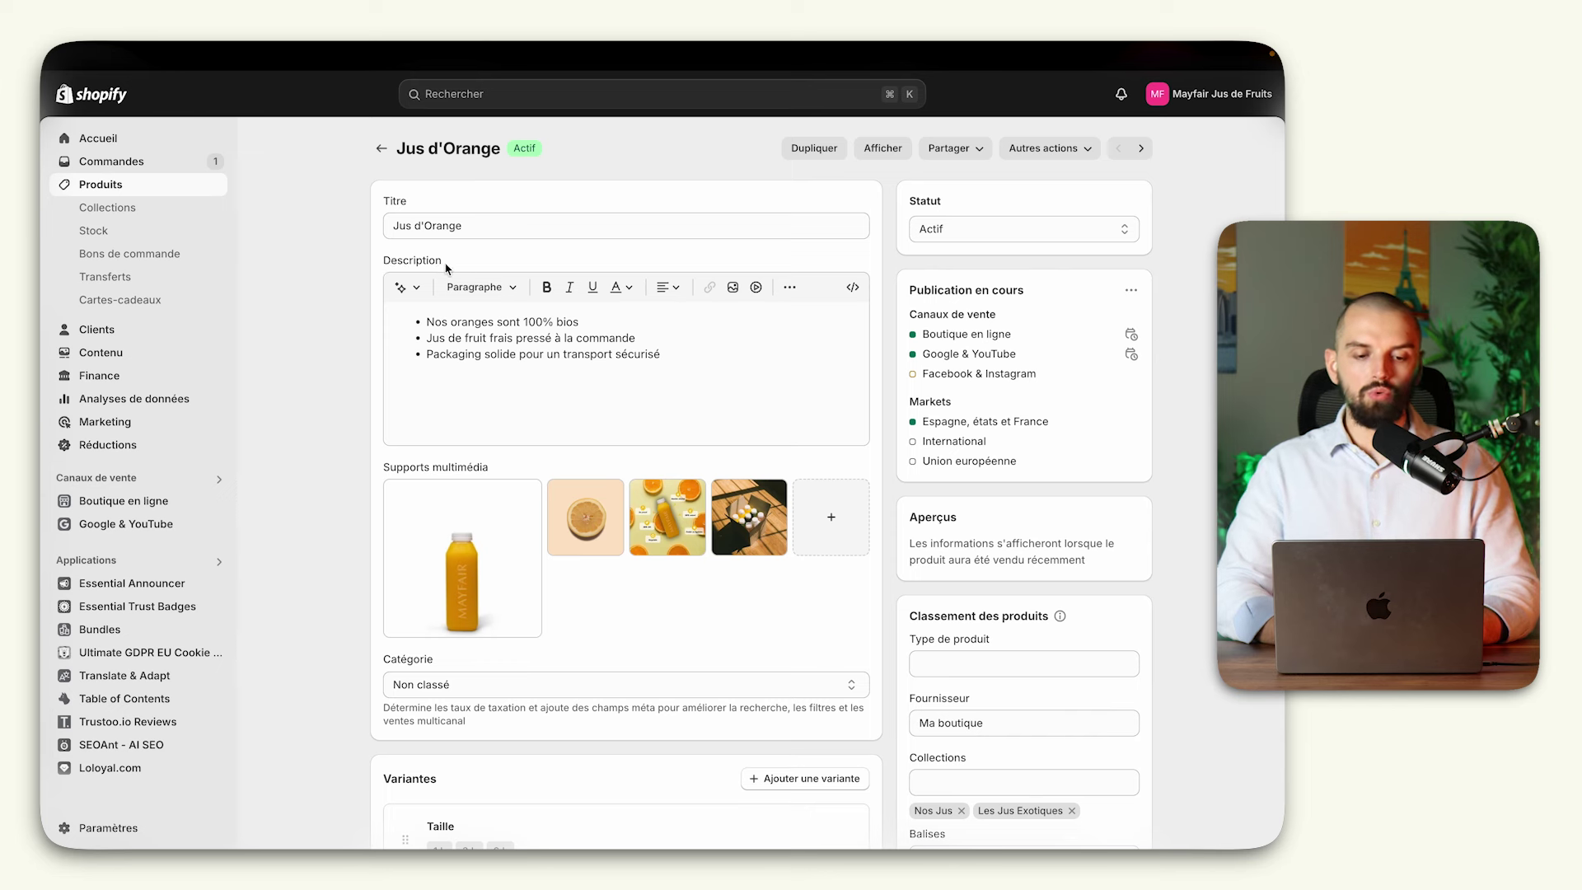
pyautogui.moveTo(663, 377); pyautogui.dragTo(422, 320)
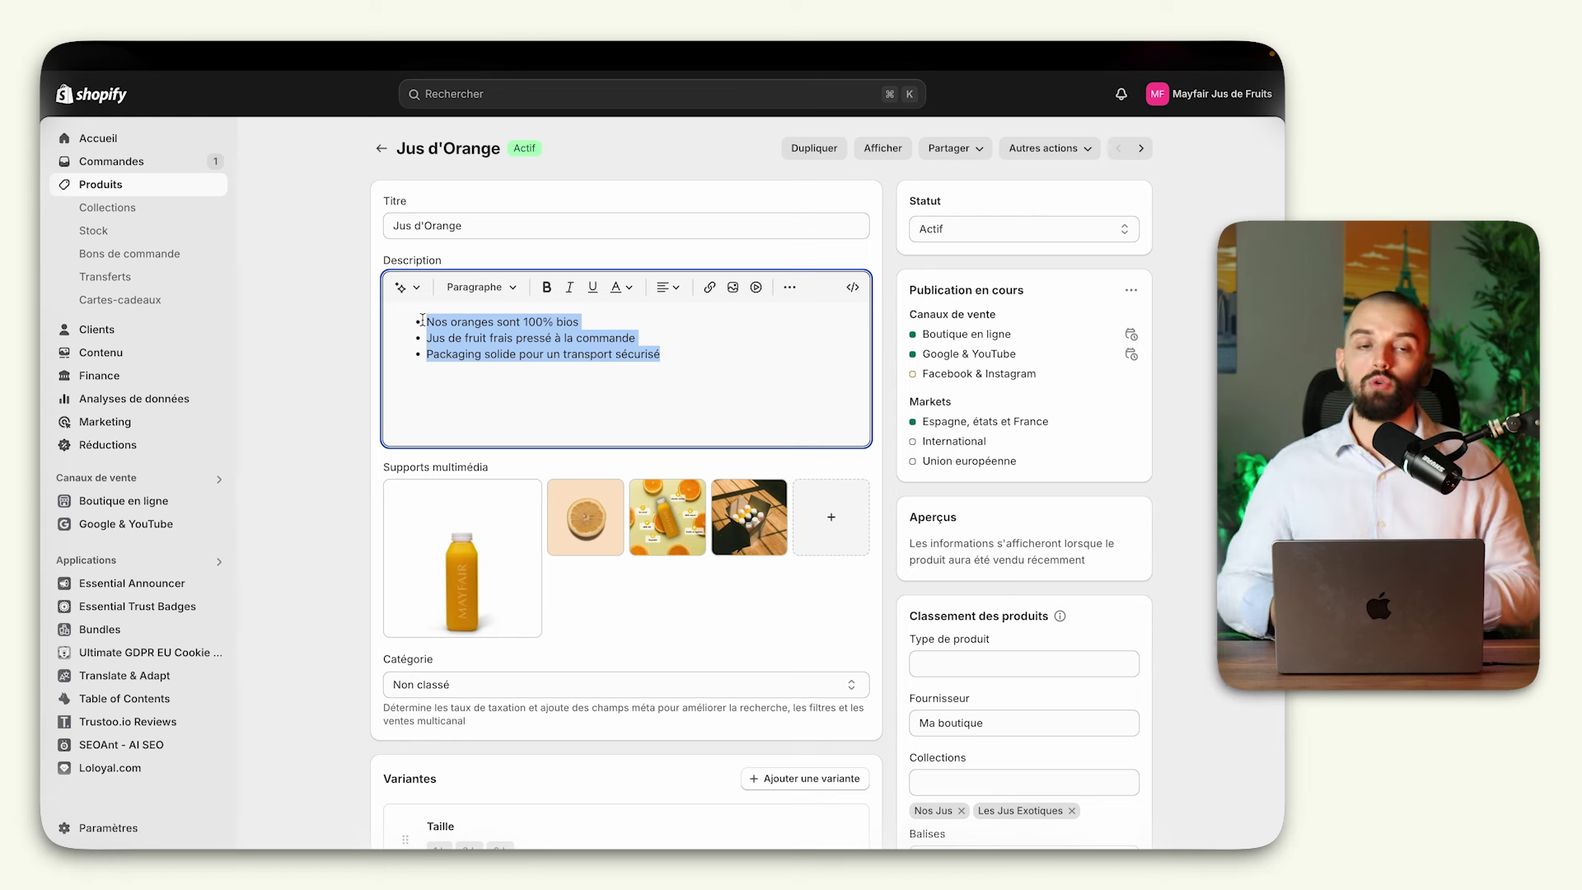
pyautogui.click(494, 354)
pyautogui.moveTo(424, 322); pyautogui.dragTo(579, 321)
pyautogui.click(579, 322)
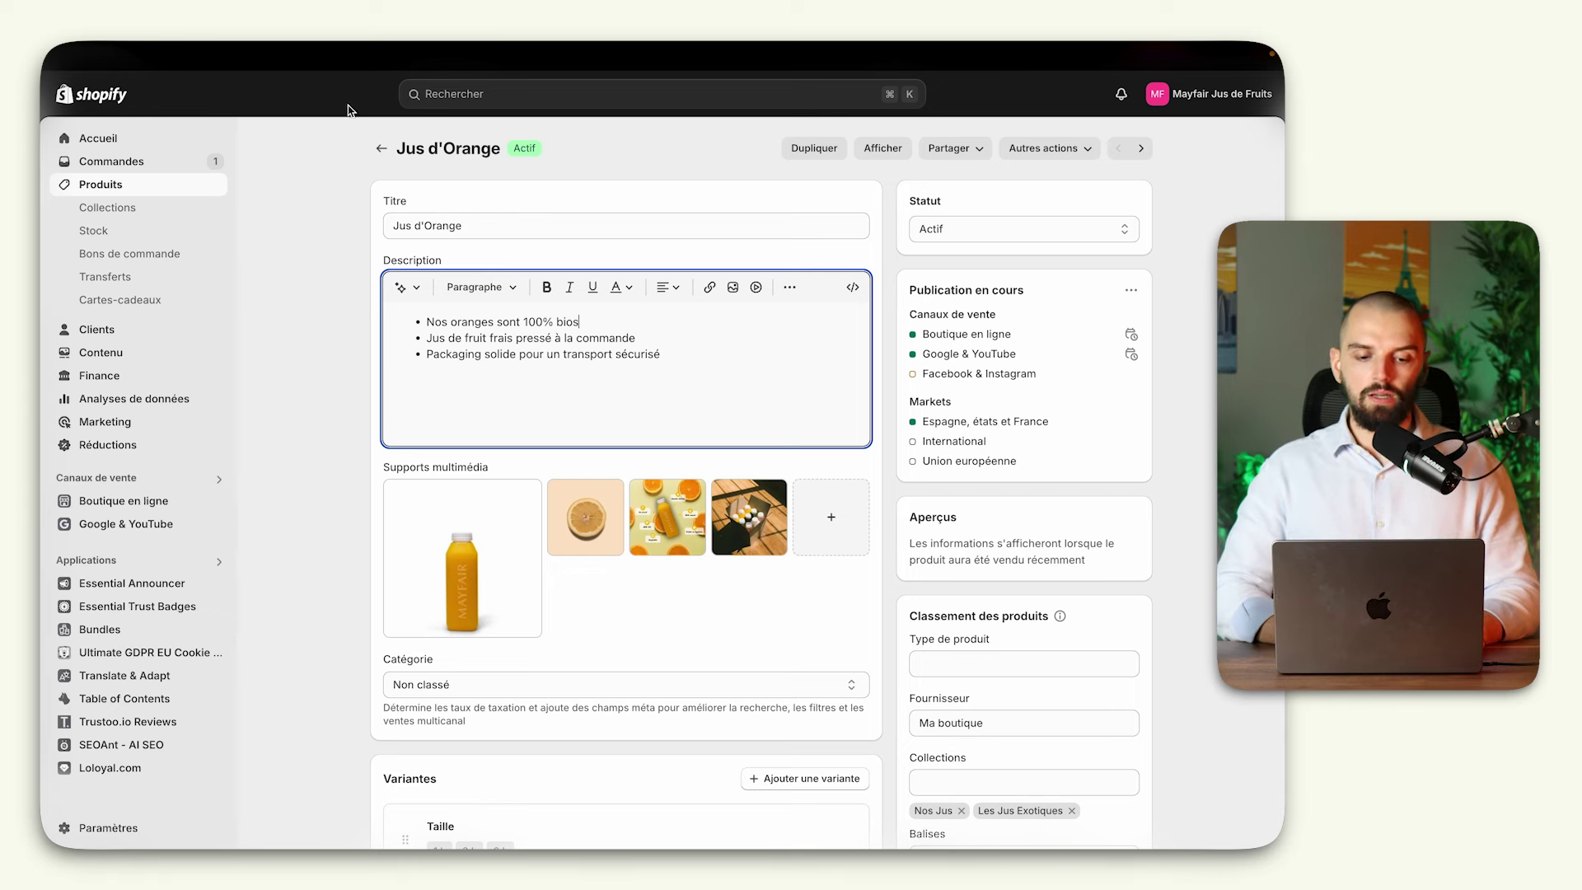
# Step: Switch to the theme editor tab and reload the default product template
pyautogui.moveTo(45, 462)
pyautogui.click(107, 487)
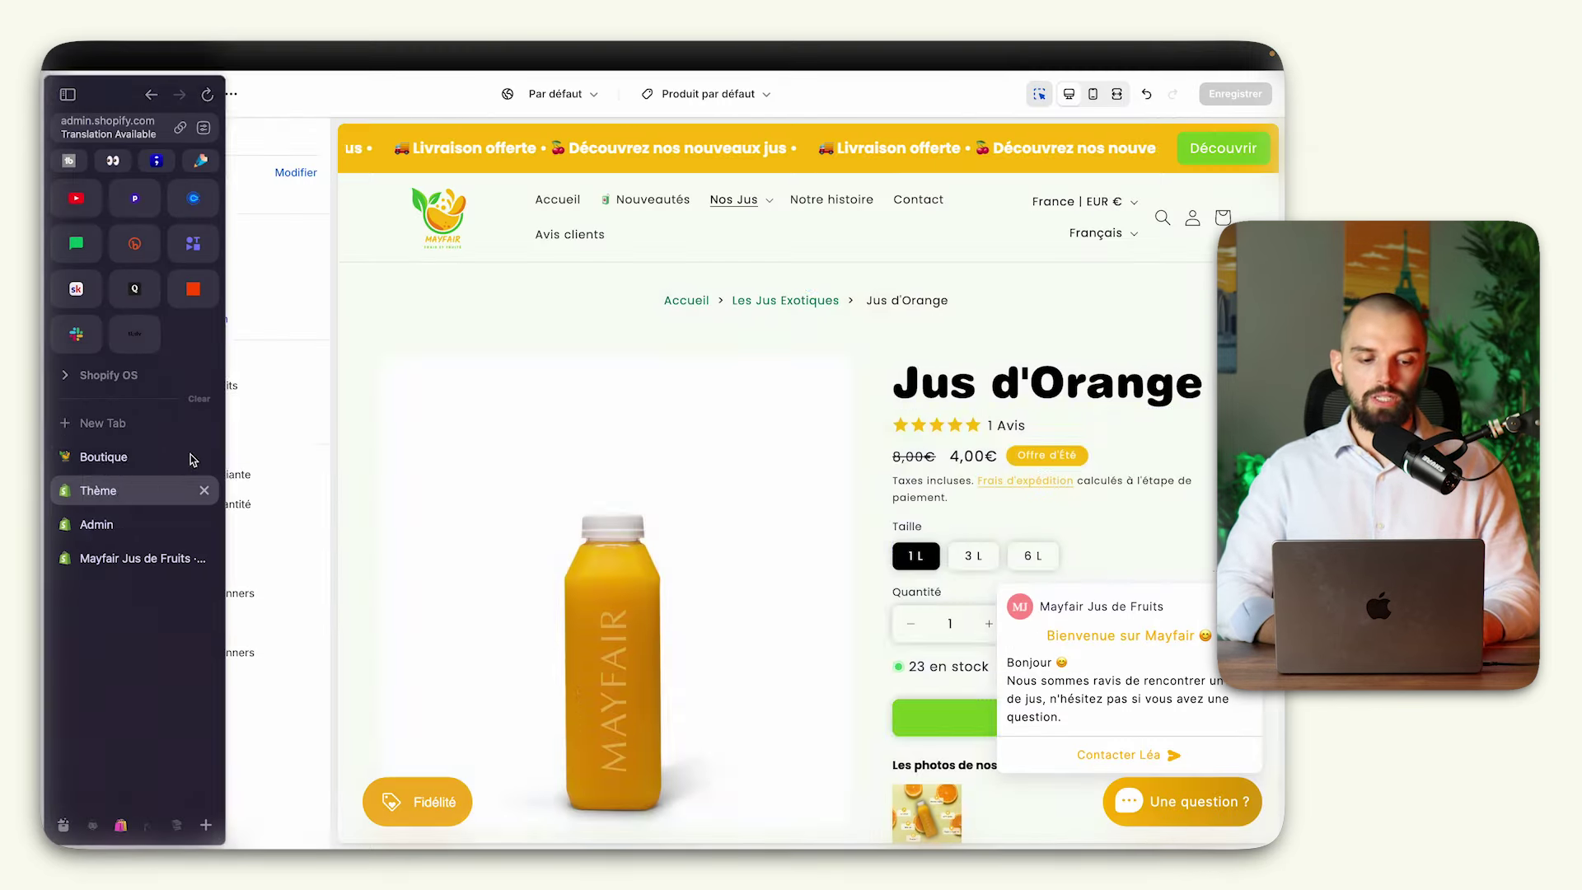
pyautogui.click(482, 324)
pyautogui.press('super+s')
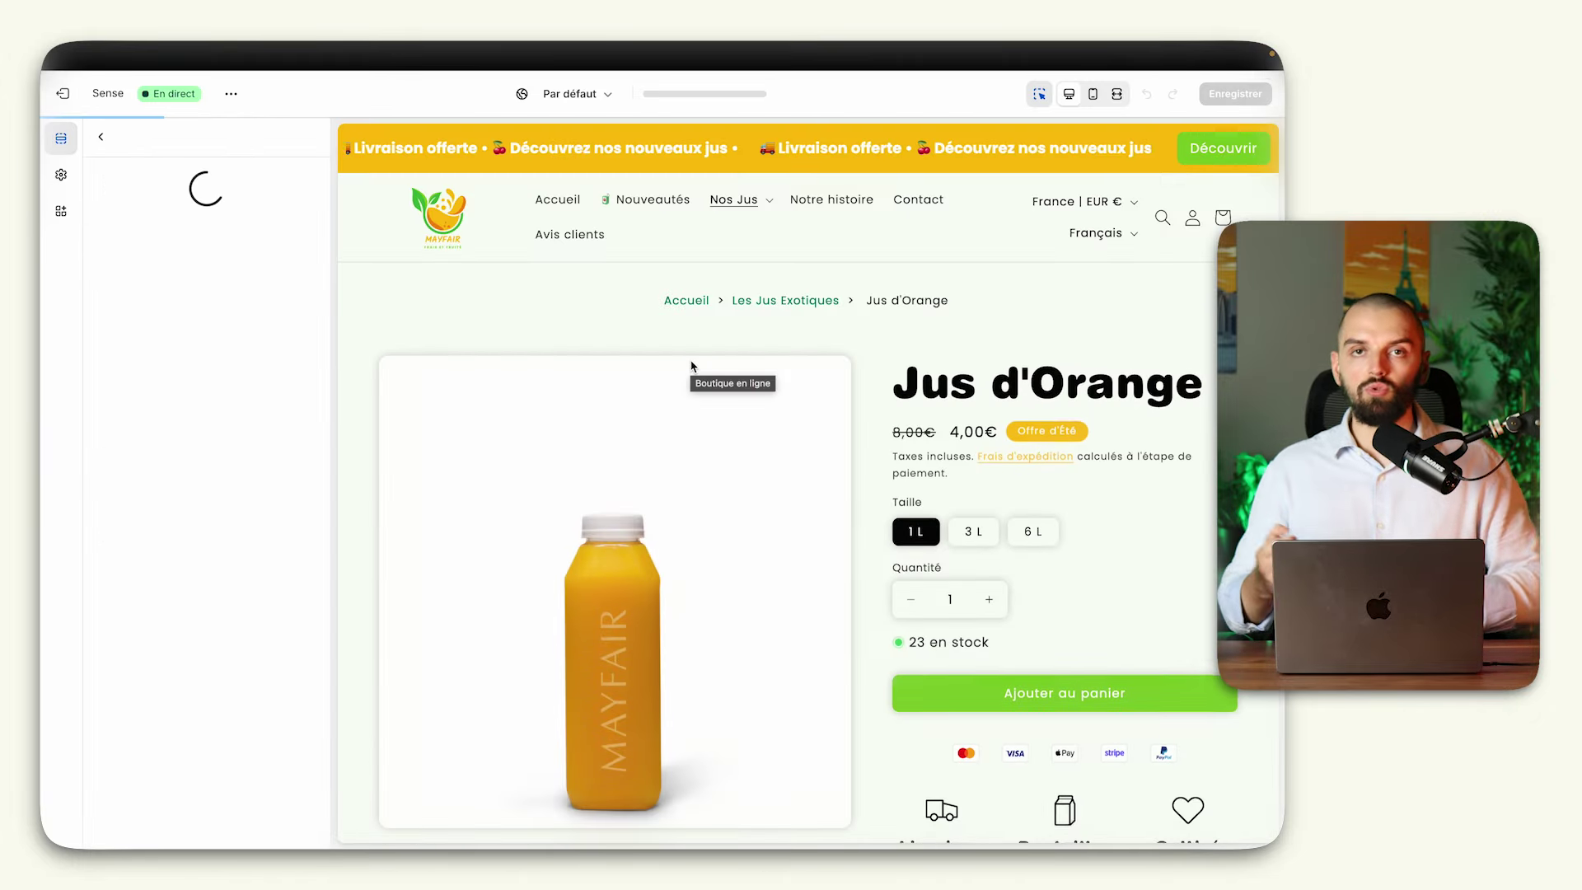
# Step: Move the Description block directly below Prix in the product information section and preview the page without the inspector
pyautogui.scroll(-6, 1038, 425)
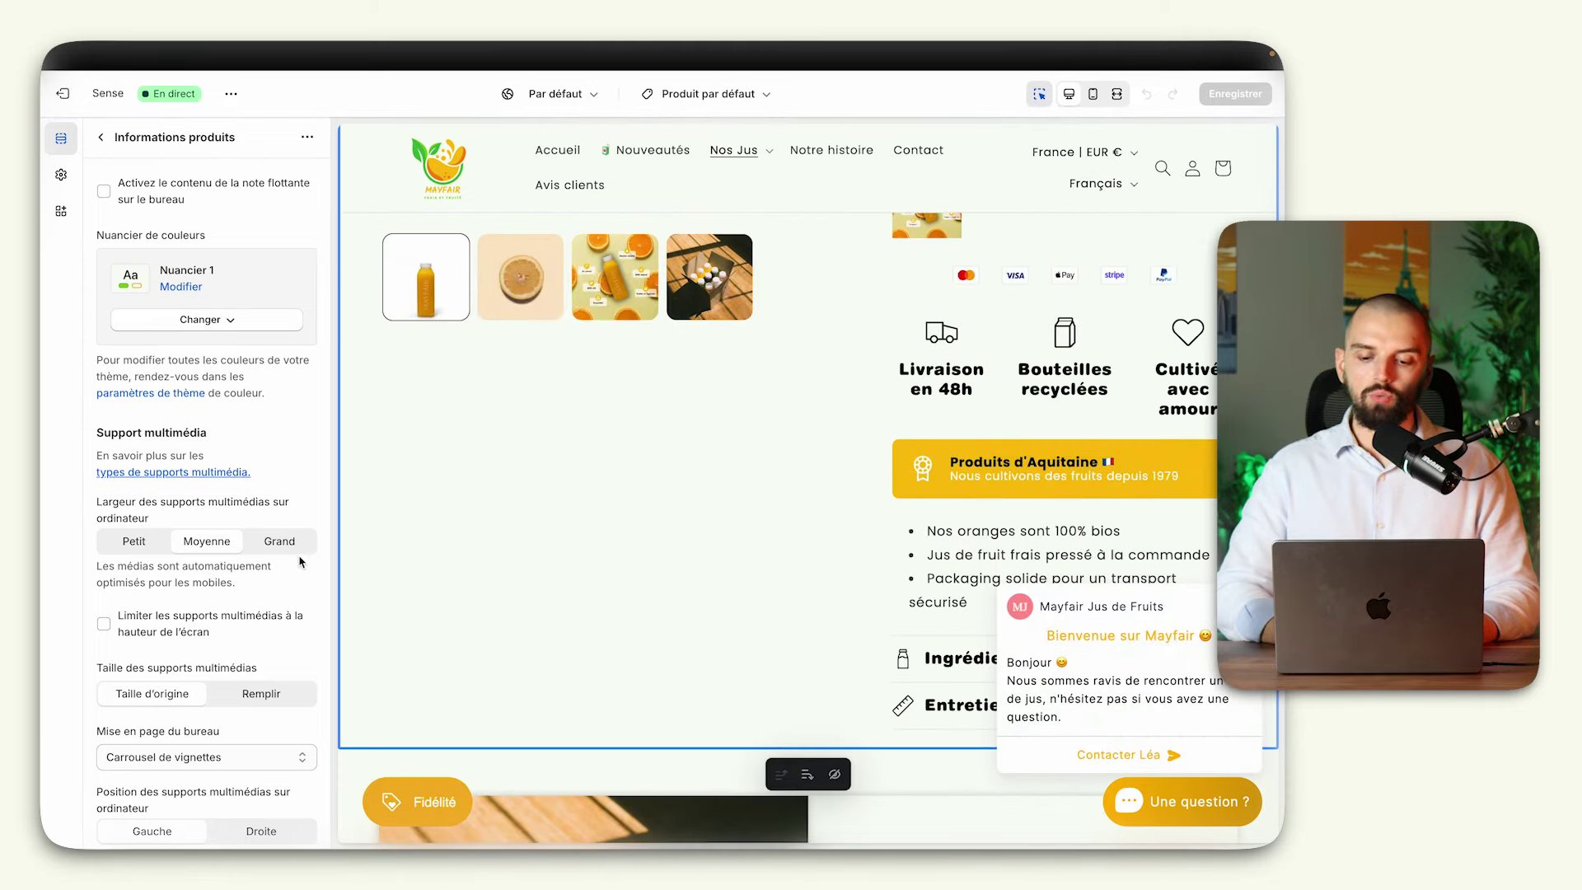
pyautogui.click(104, 138)
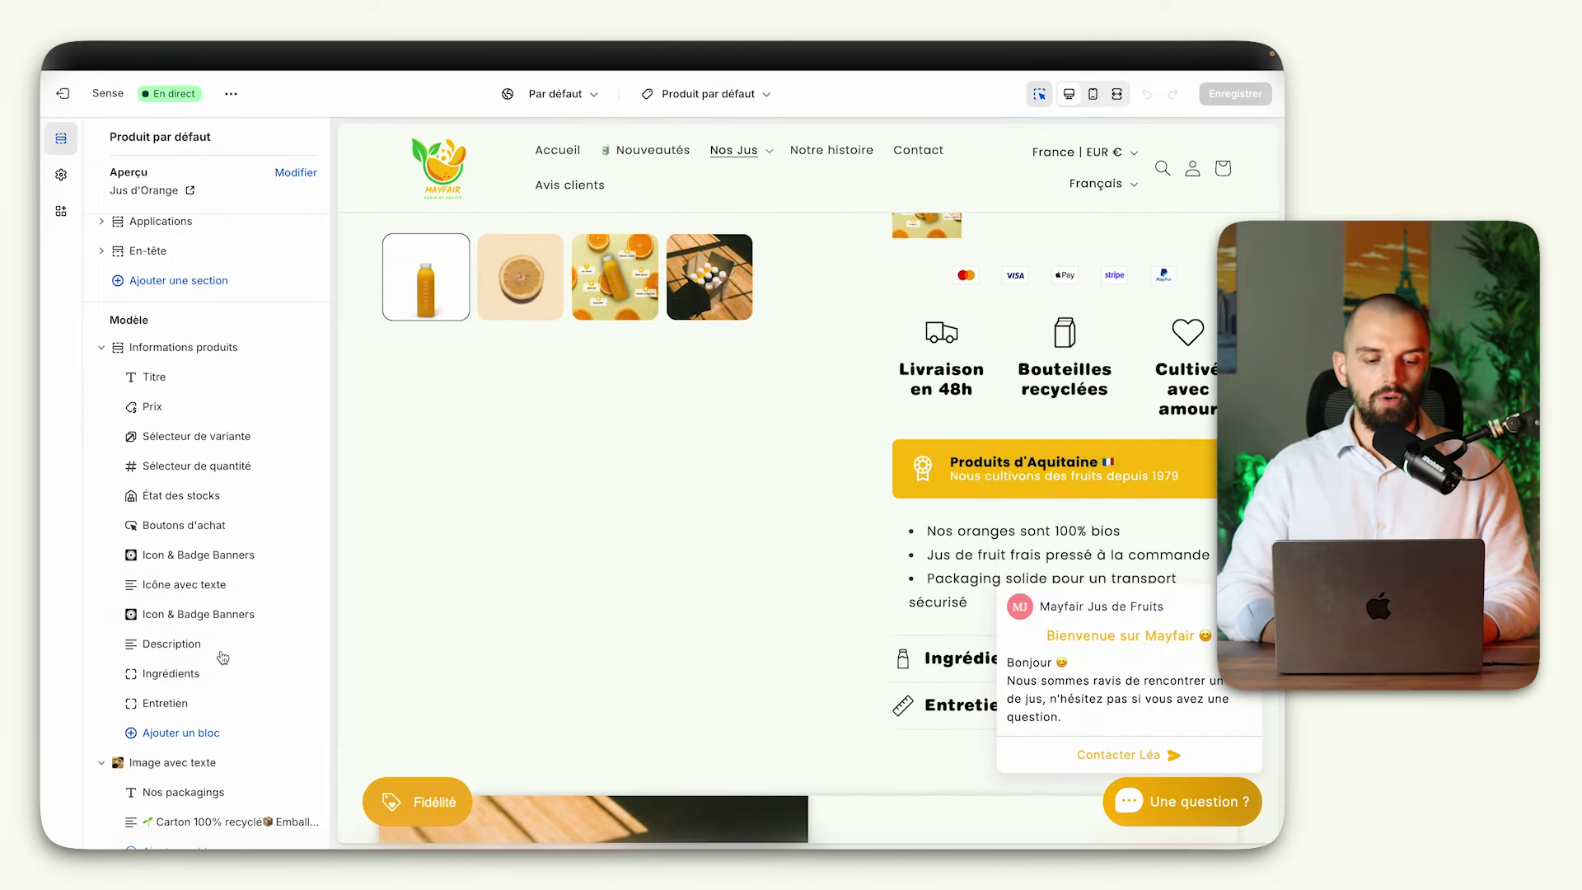
pyautogui.moveTo(243, 648); pyautogui.dragTo(257, 438)
pyautogui.scroll(10, 948, 425)
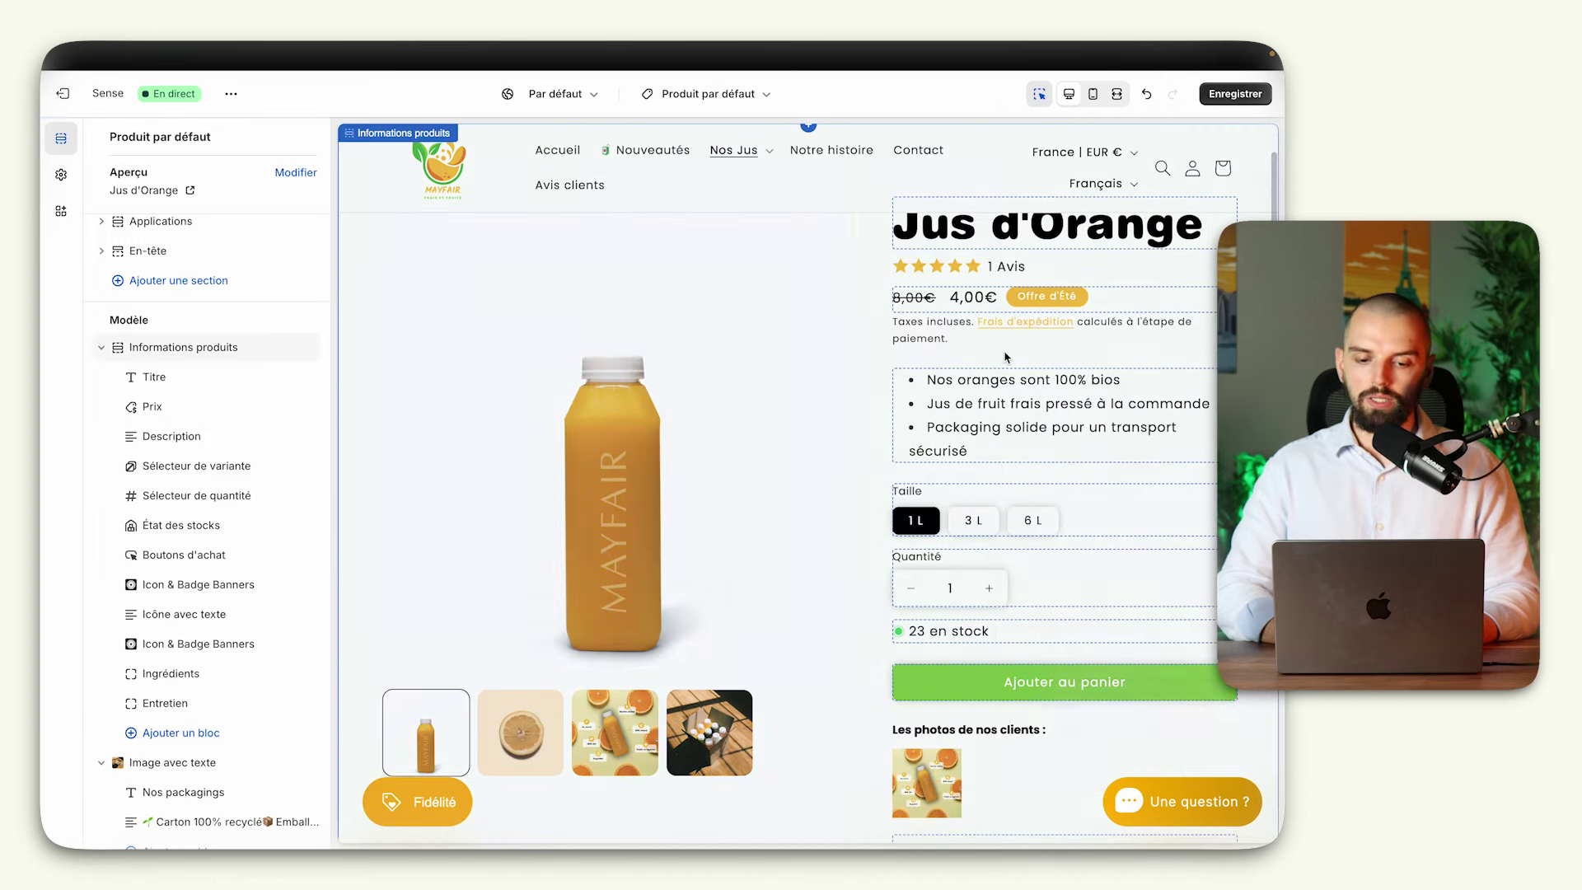
pyautogui.click(1039, 94)
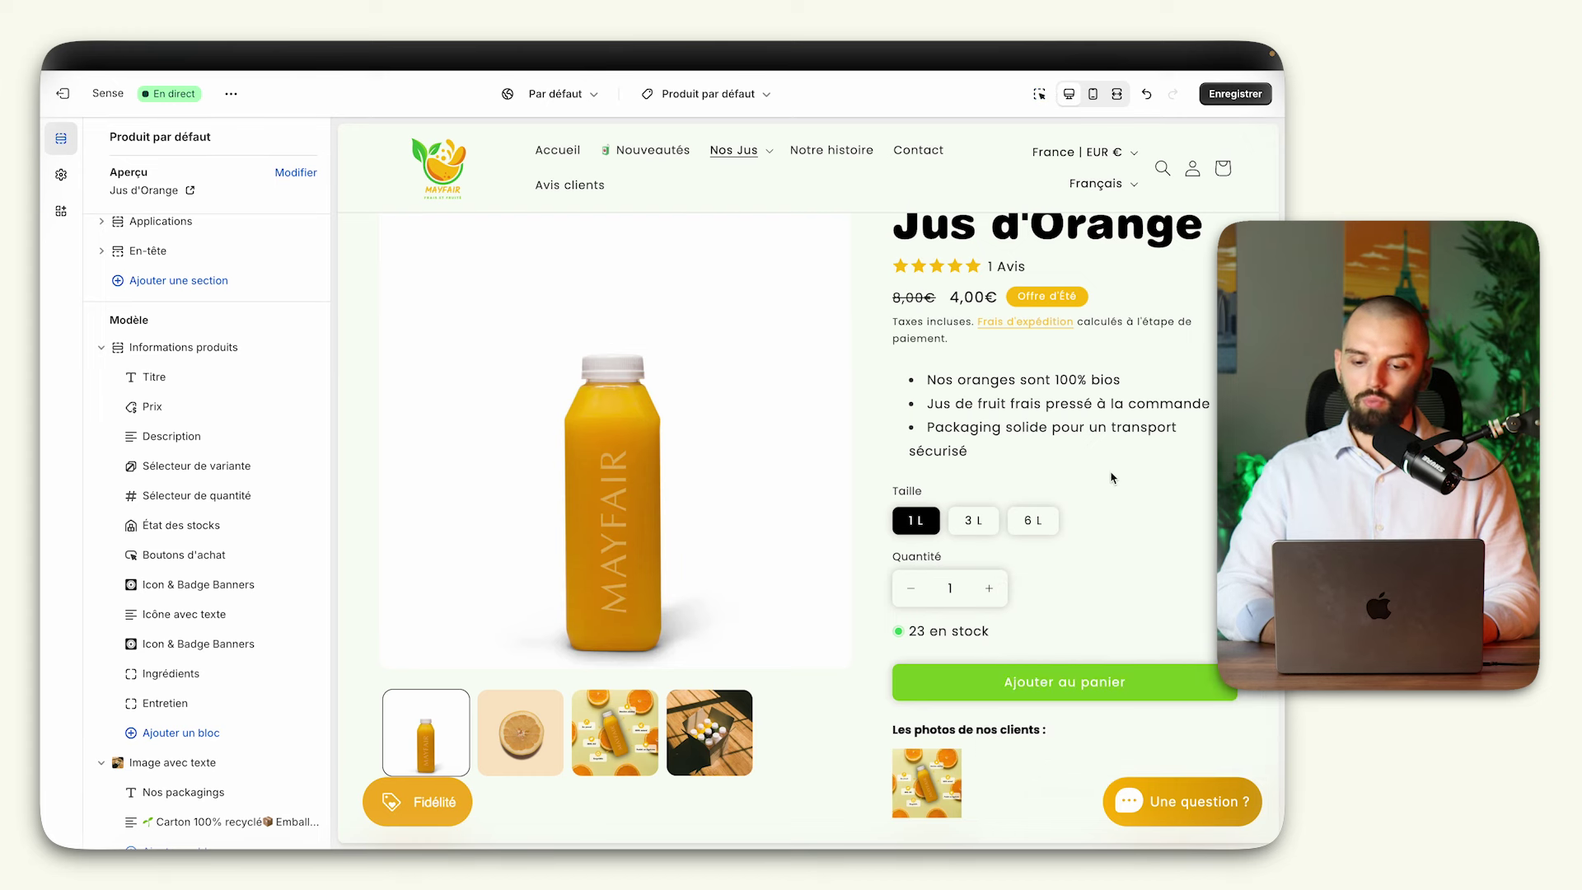
pyautogui.scroll(1, 1111, 478)
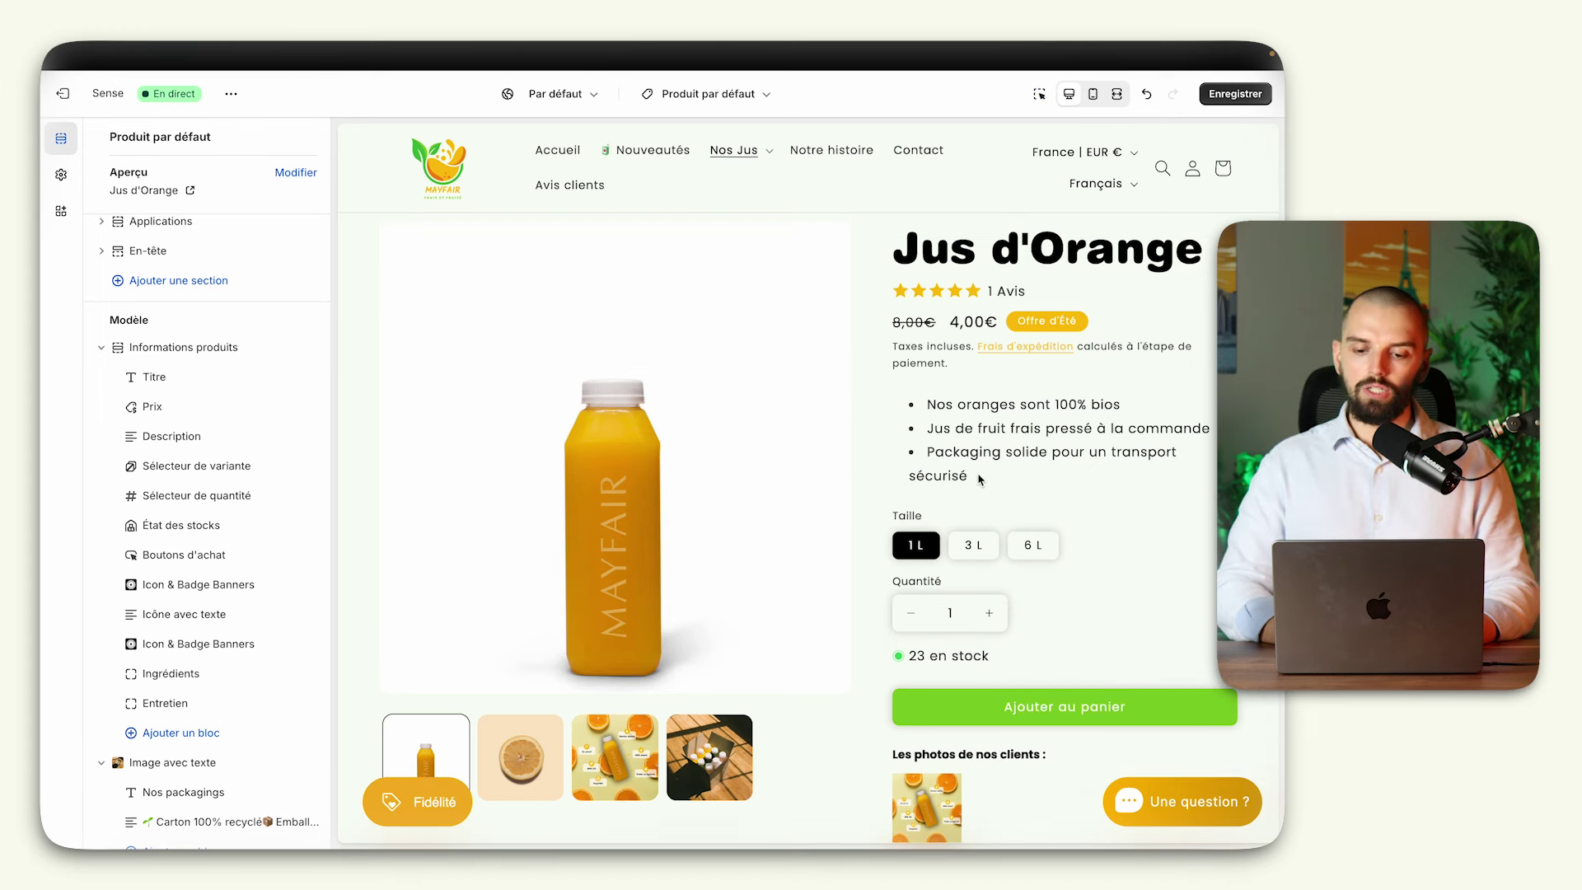
# Step: Add a "Rangée réductible" block below Entretien in the product information section and title it "Description"
pyautogui.scroll(-7, 981, 479)
pyautogui.scroll(-4, 189, 560)
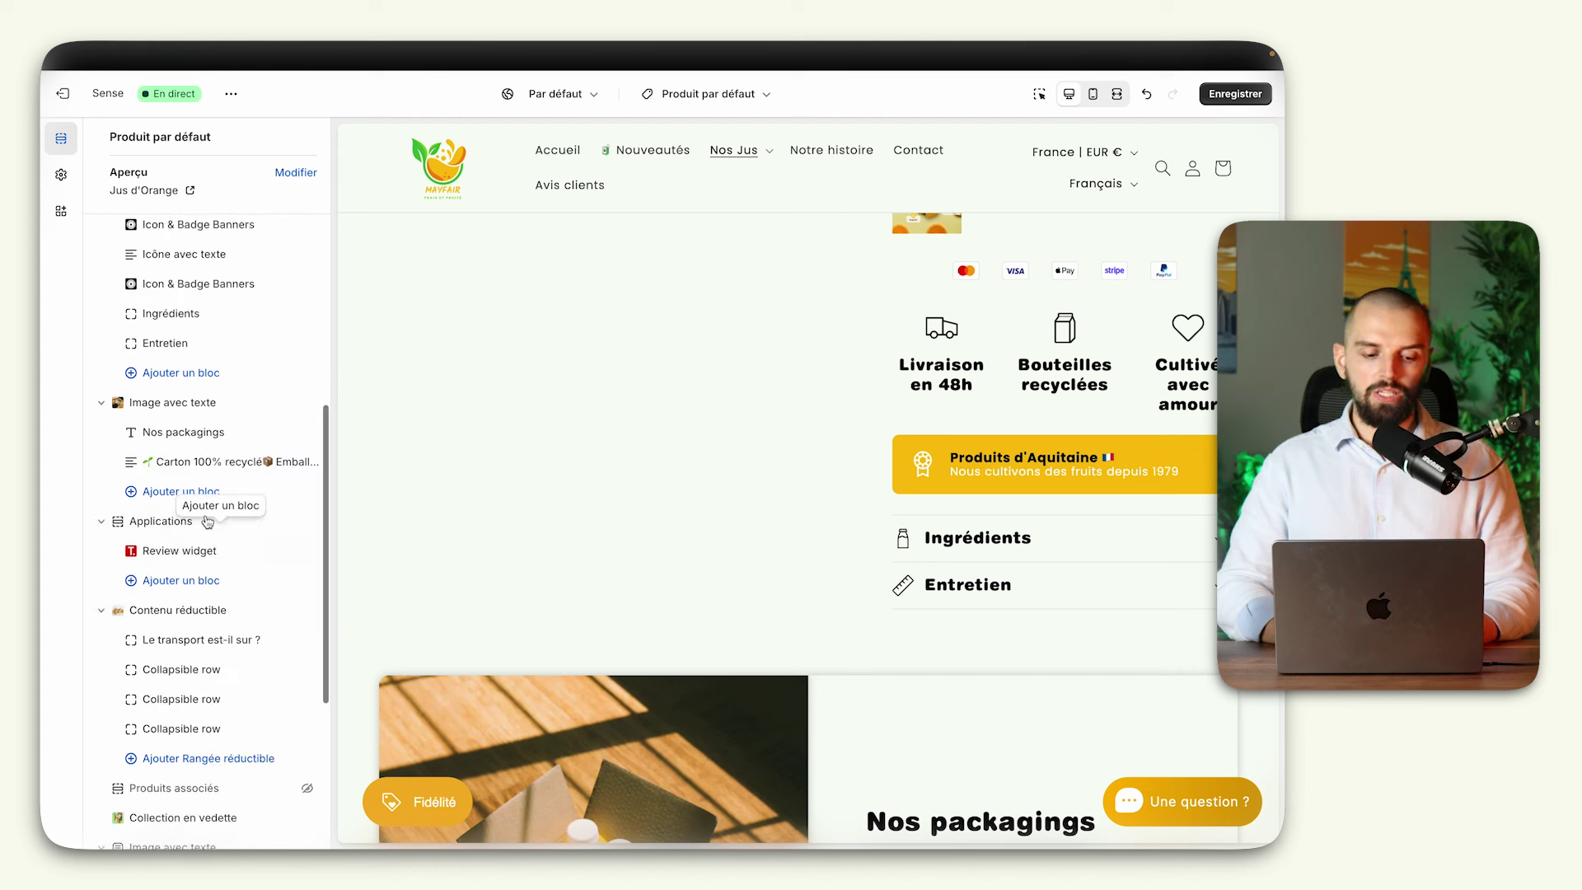
pyautogui.click(172, 375)
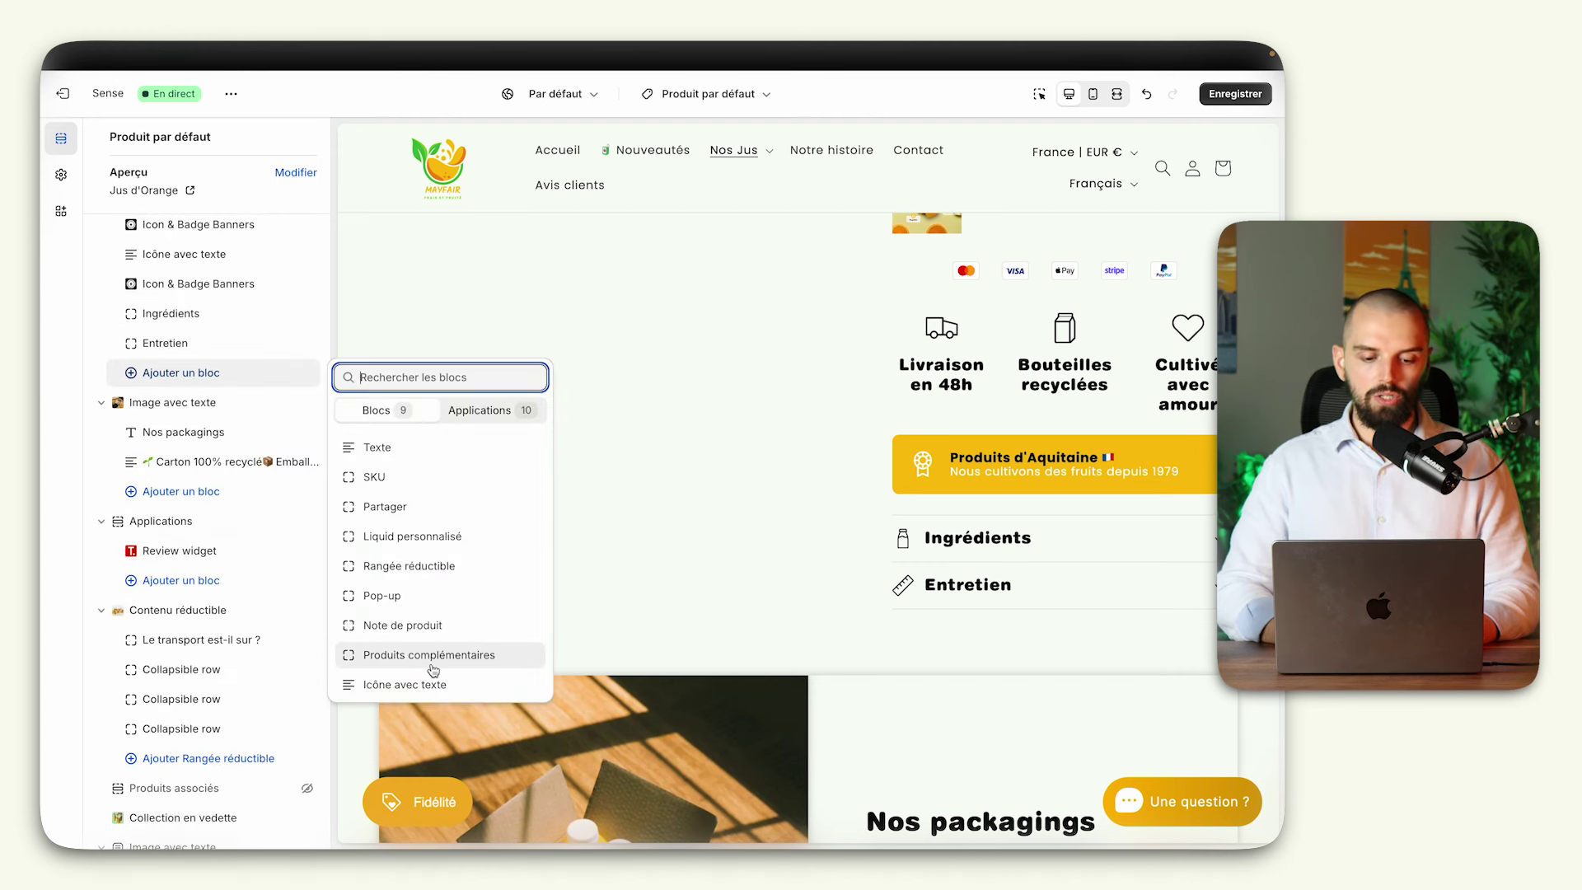
pyautogui.click(431, 565)
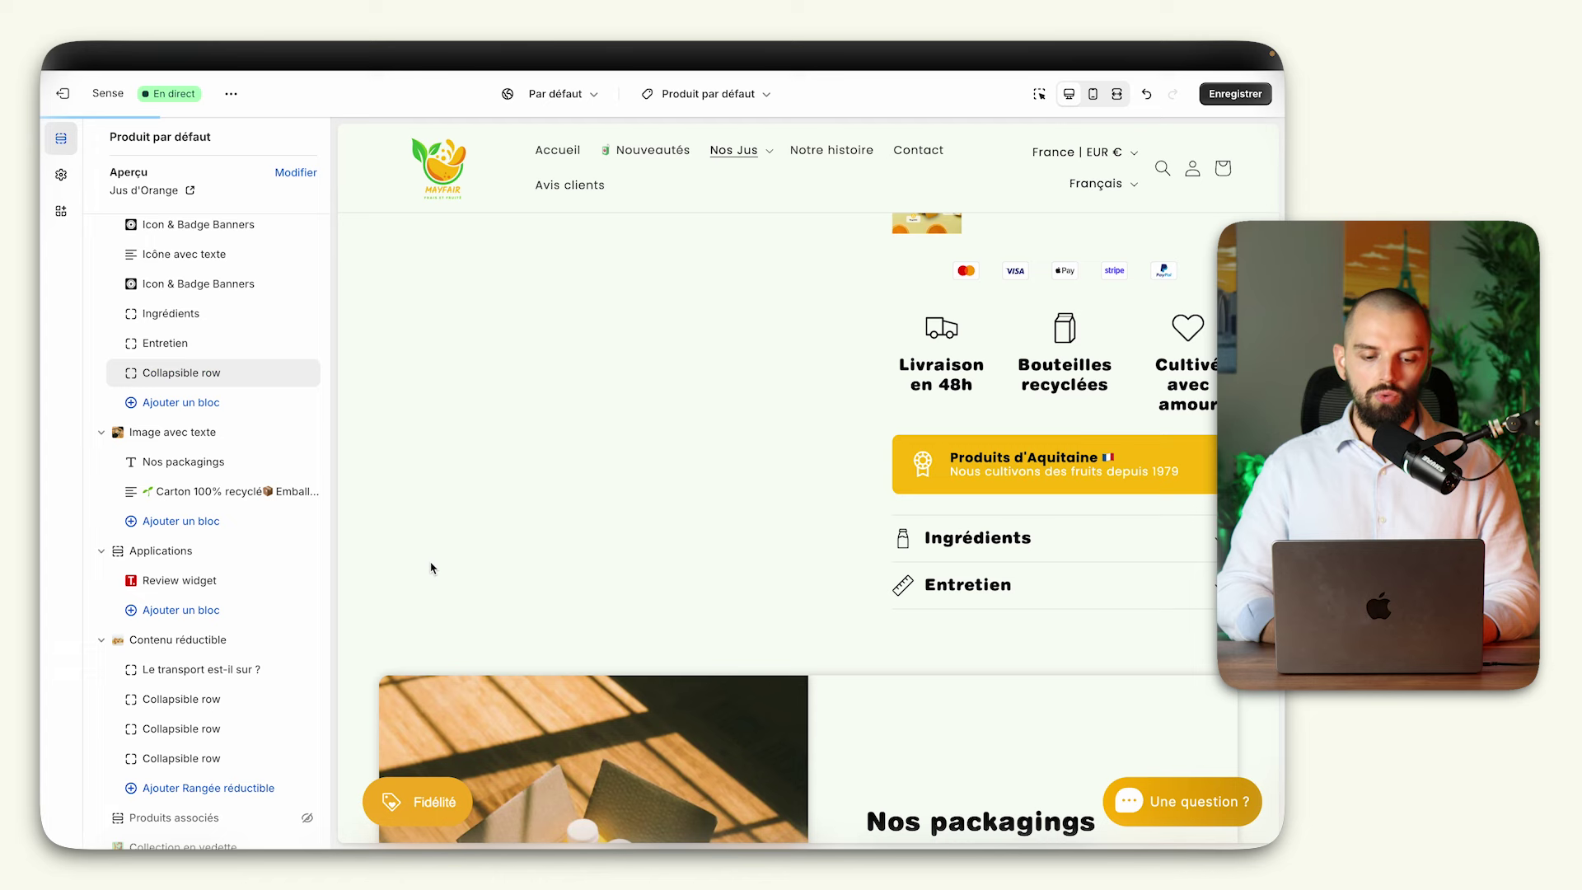
pyautogui.click(222, 375)
pyautogui.tripleClick(272, 207)
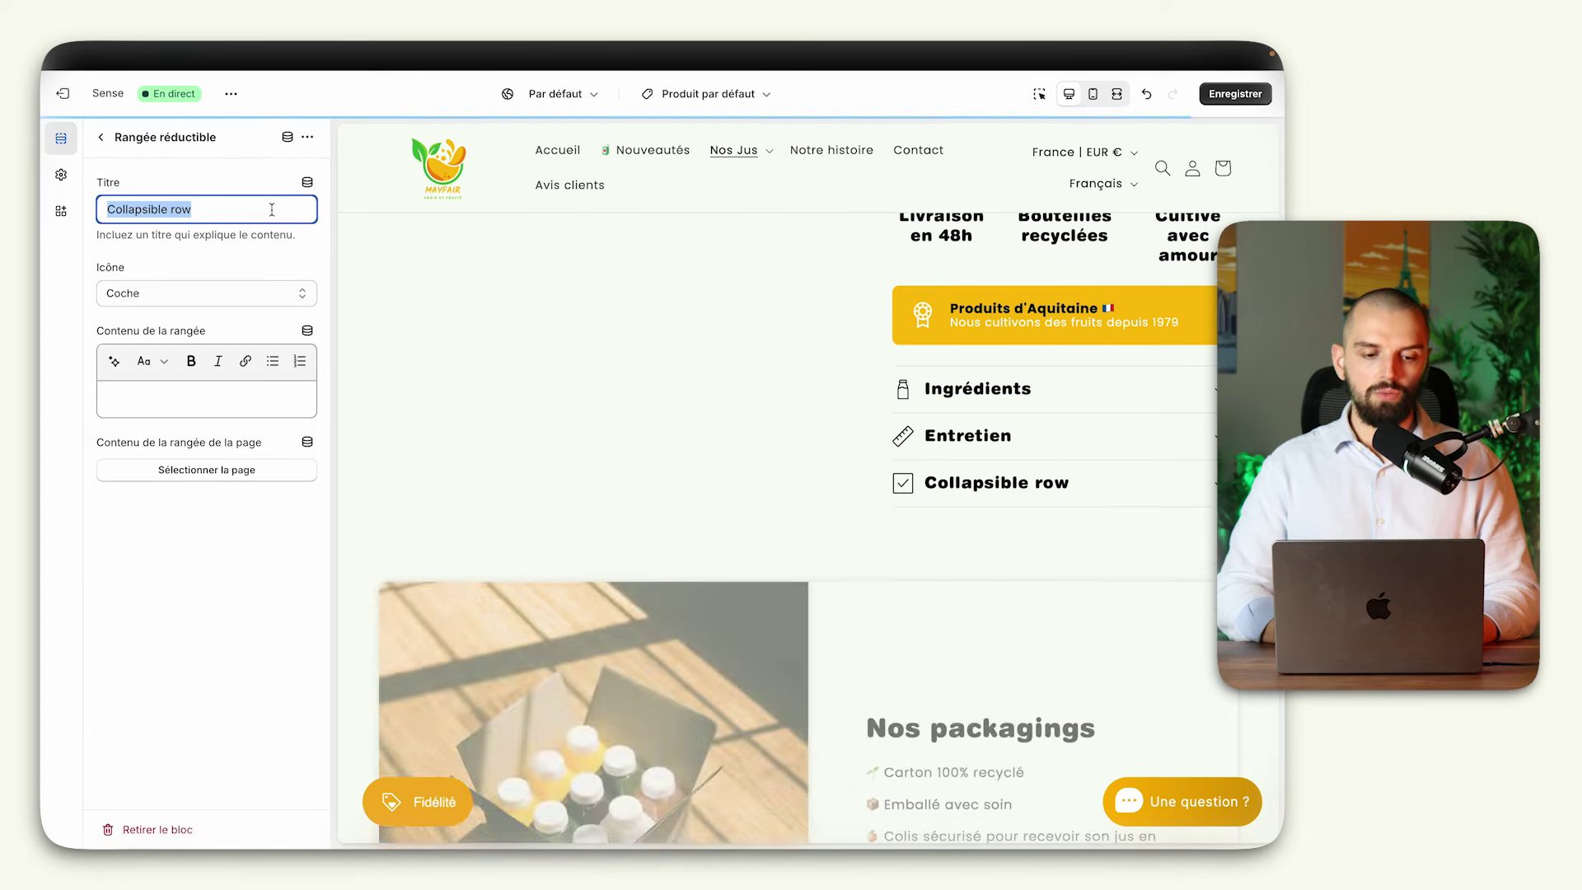
pyautogui.write('Description')
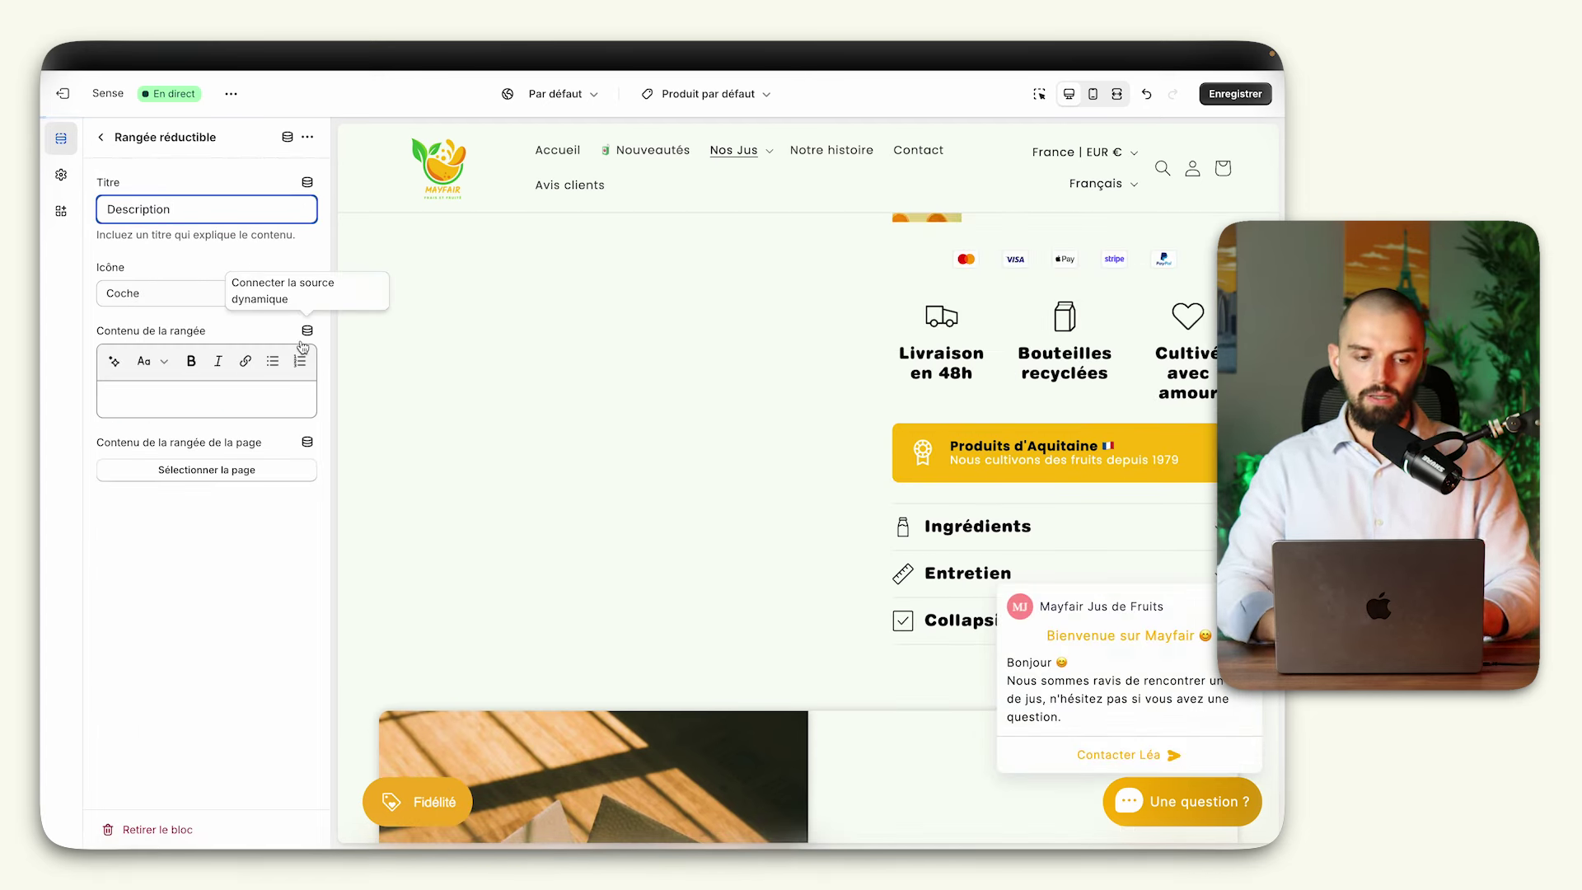
# Step: Connect the Description row's content to the product's Mini description metafield and save the template
pyautogui.click(306, 333)
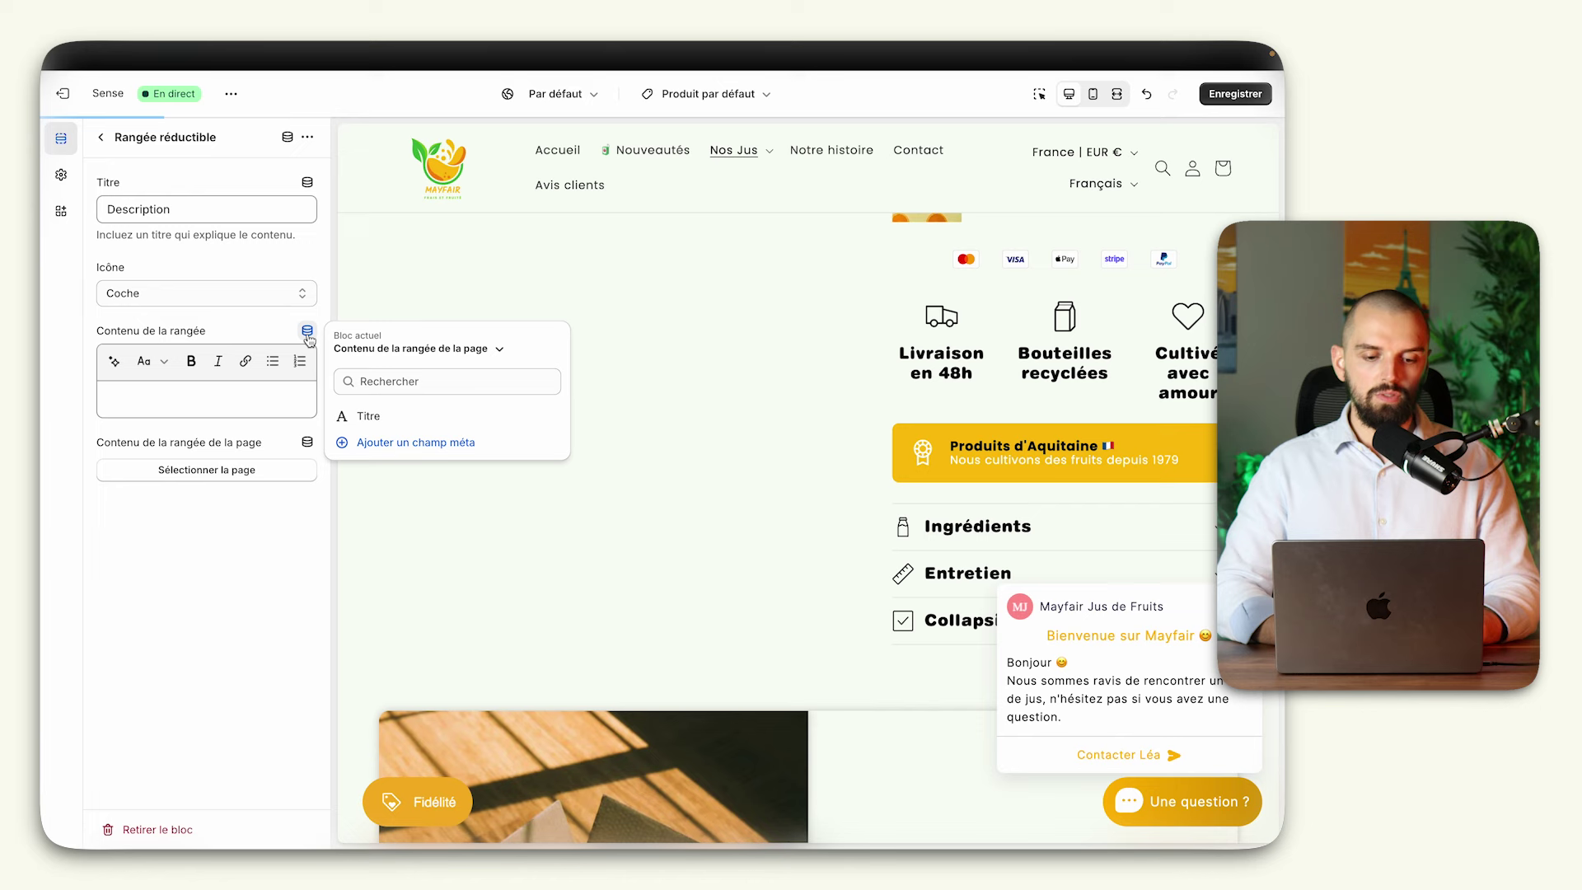
pyautogui.click(371, 348)
pyautogui.click(445, 466)
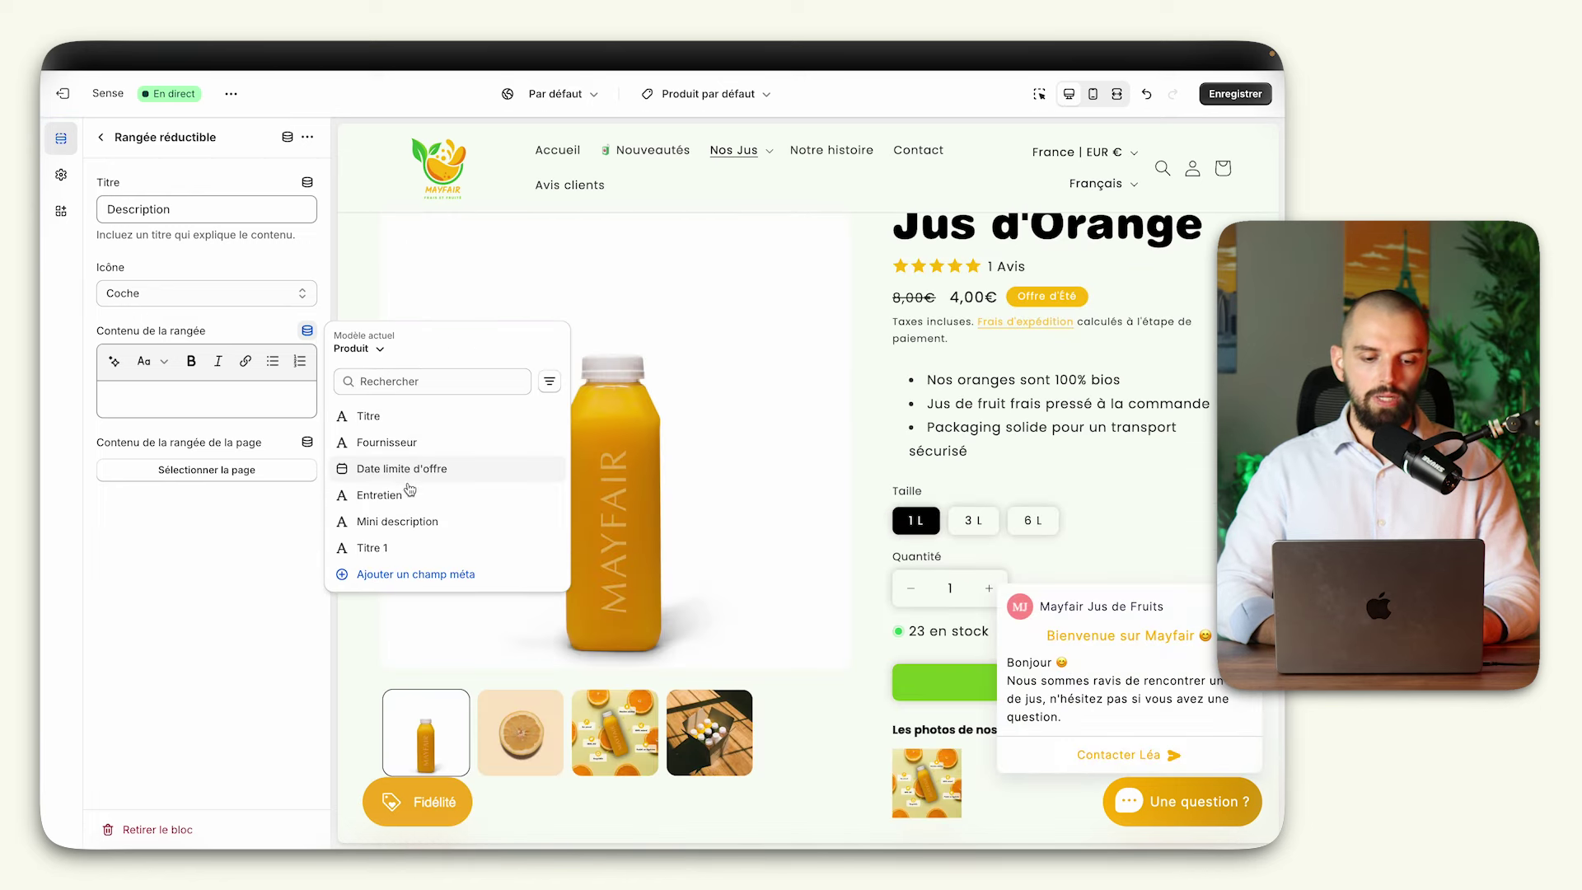
pyautogui.click(412, 522)
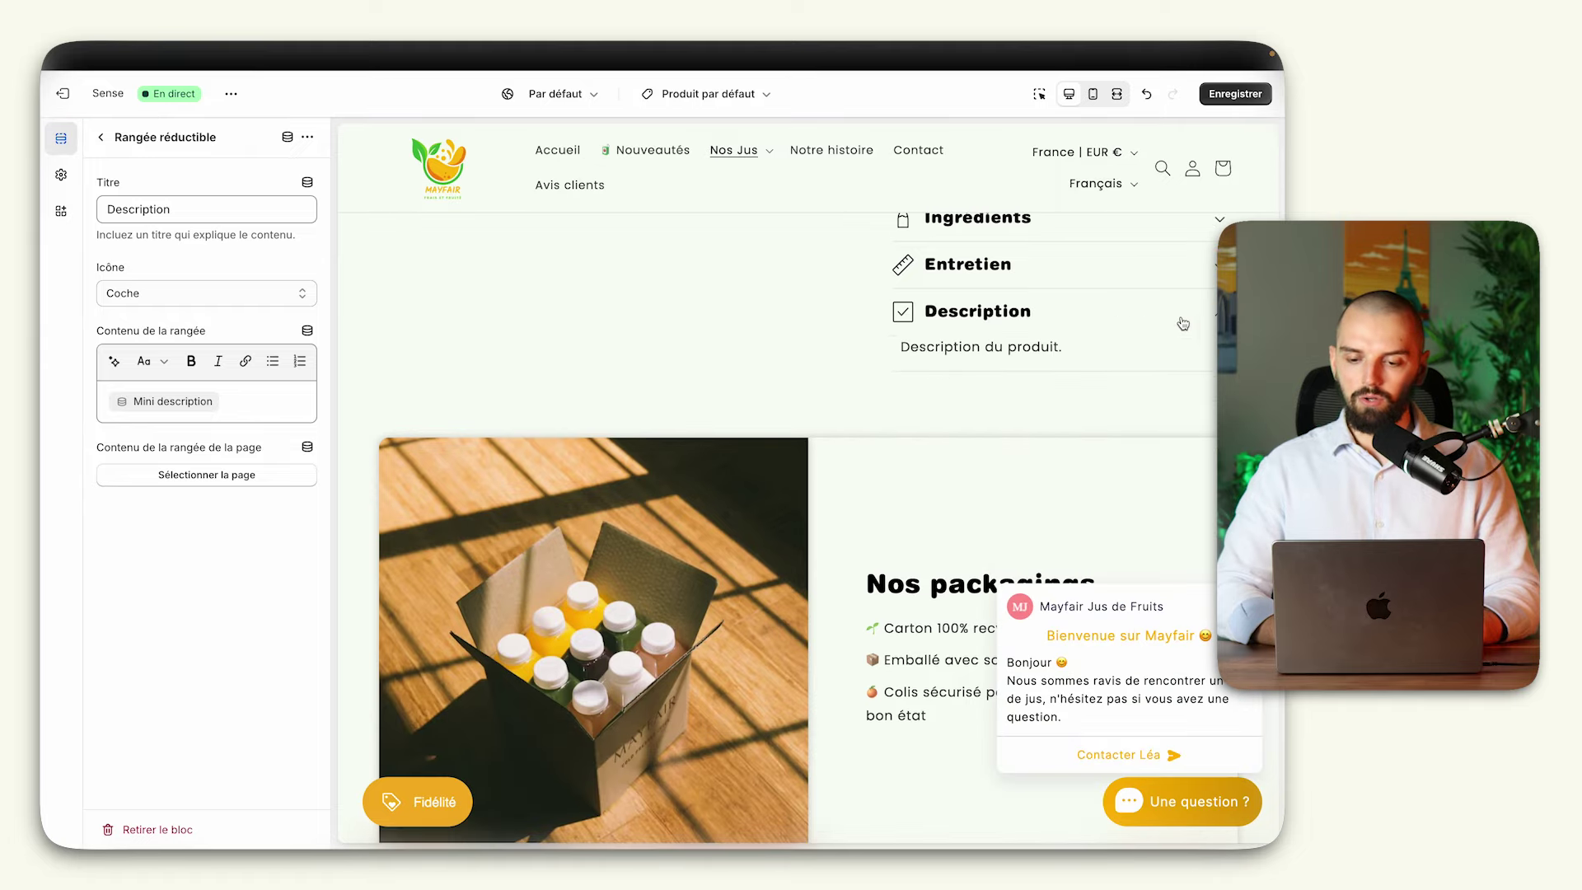
pyautogui.click(1231, 94)
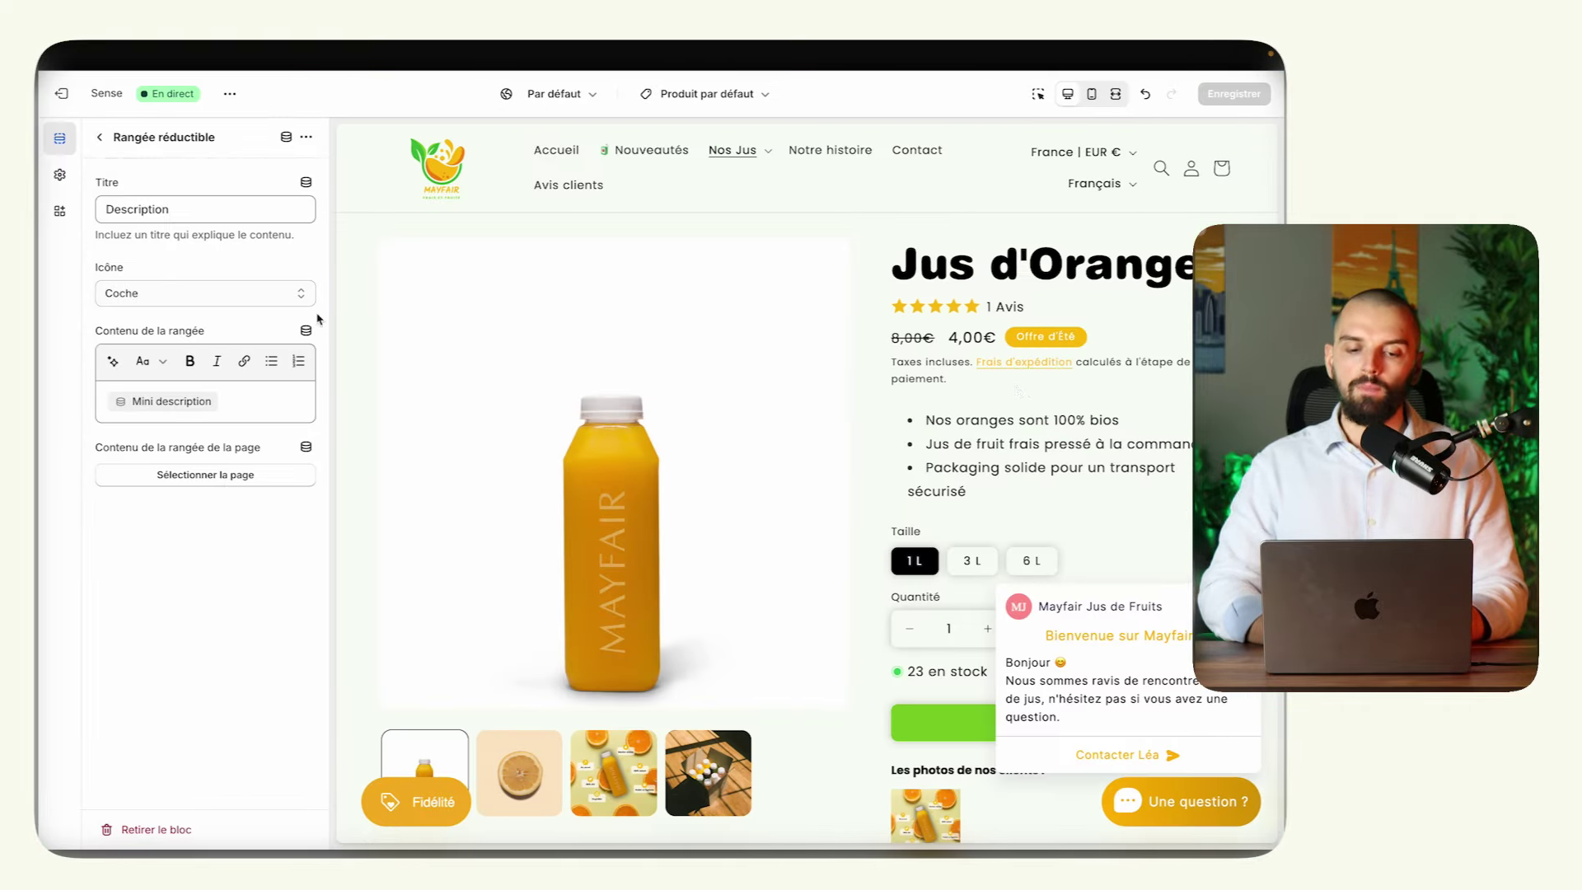
# Step: Return from the theme editor to the Jus d'Orange product, set its category to "Jus, milk-shakes et smoothies" in Boissons, and save
pyautogui.click(60, 94)
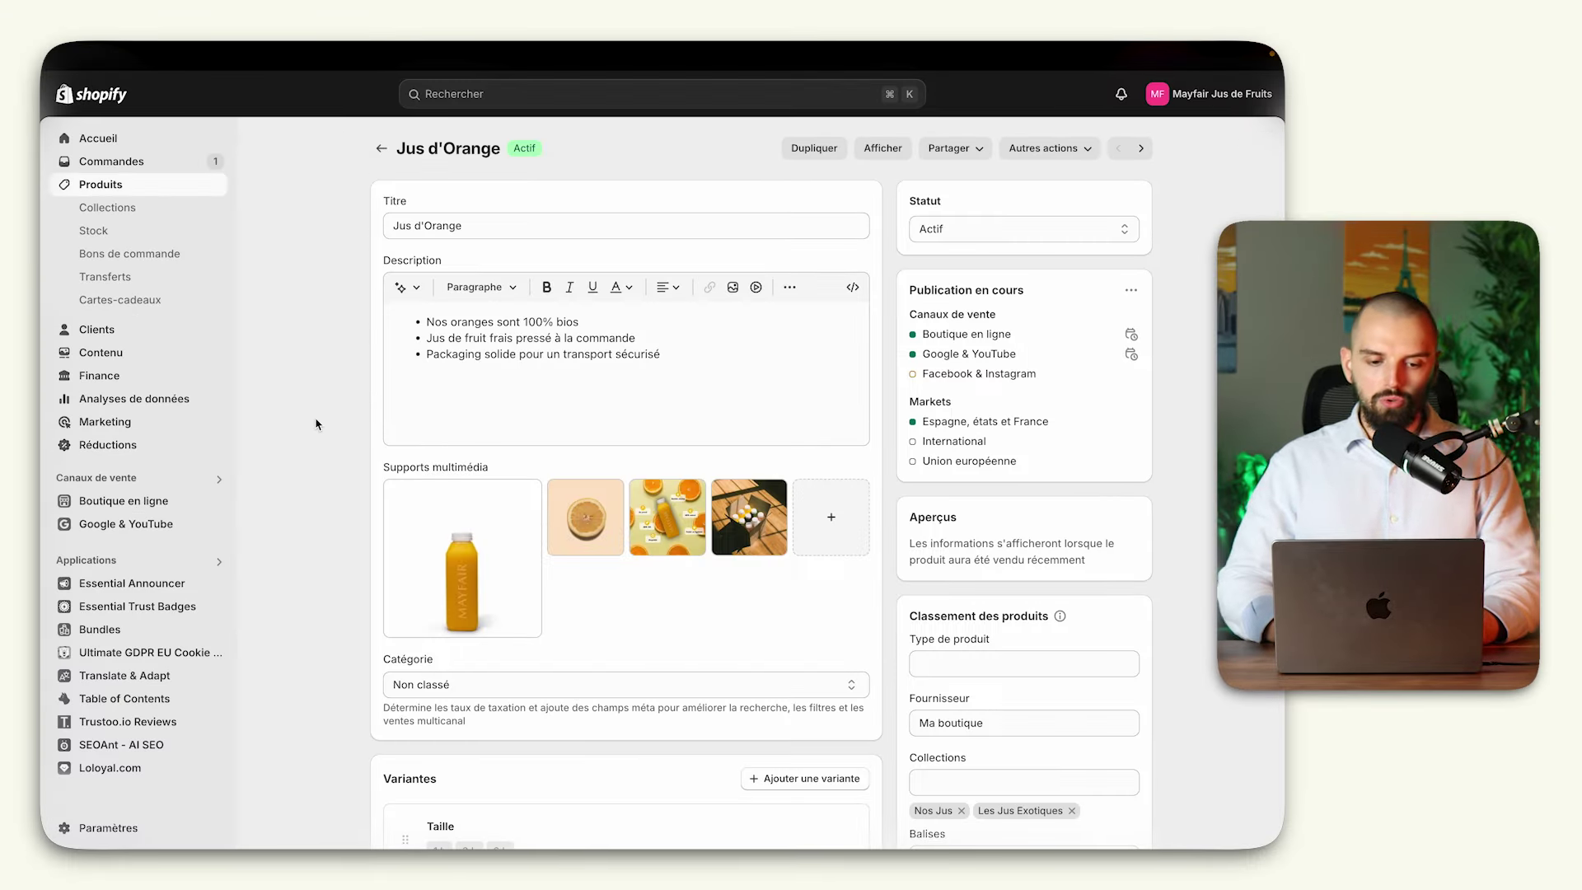
pyautogui.scroll(-5, 316, 424)
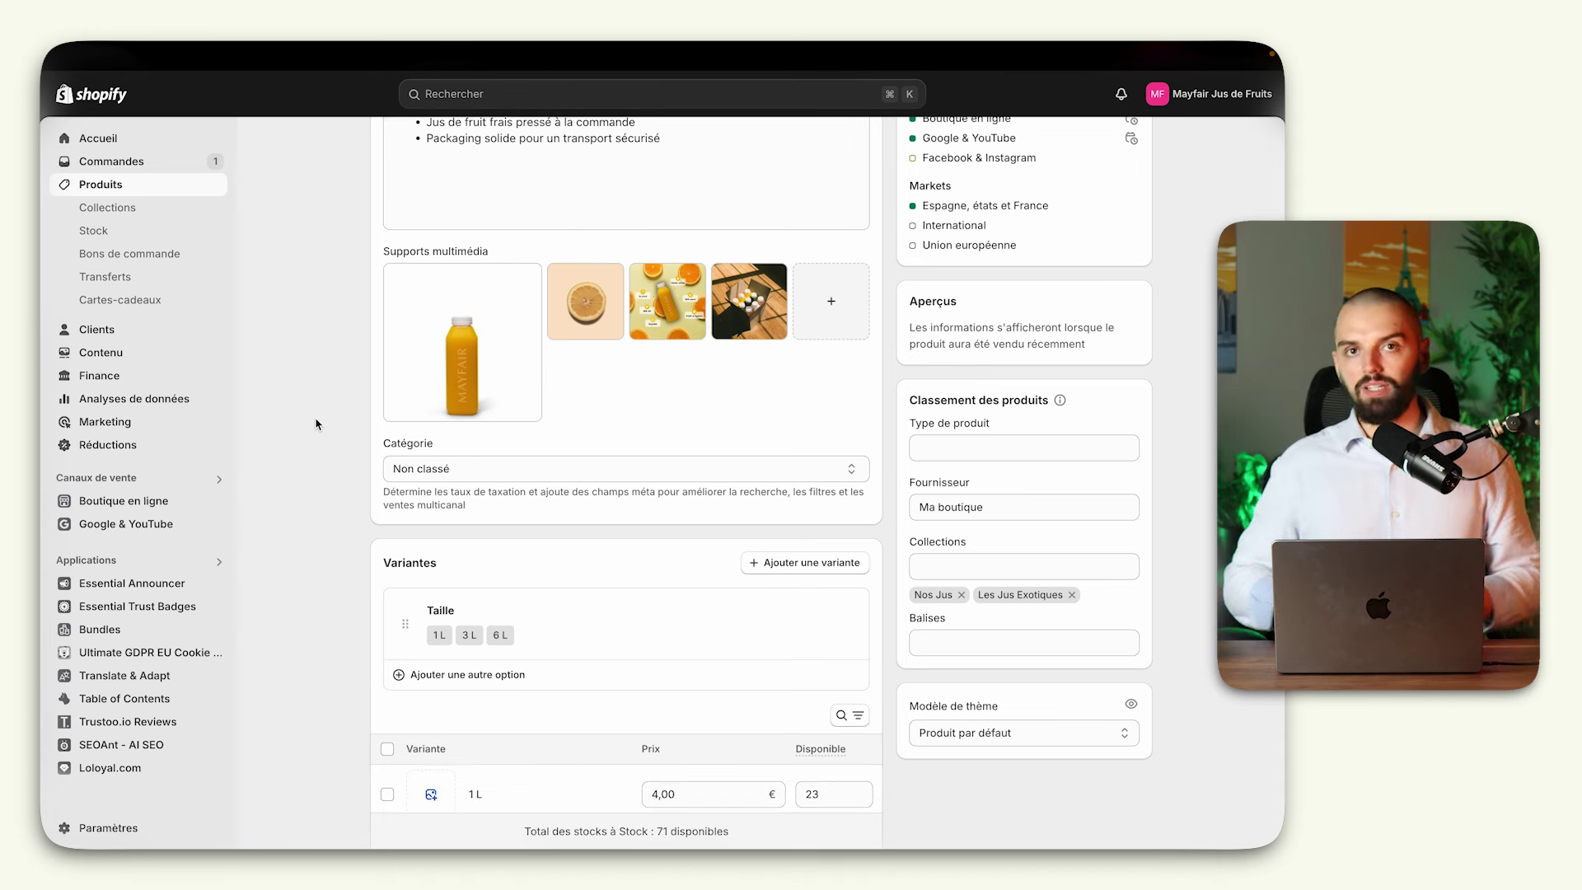
pyautogui.click(447, 469)
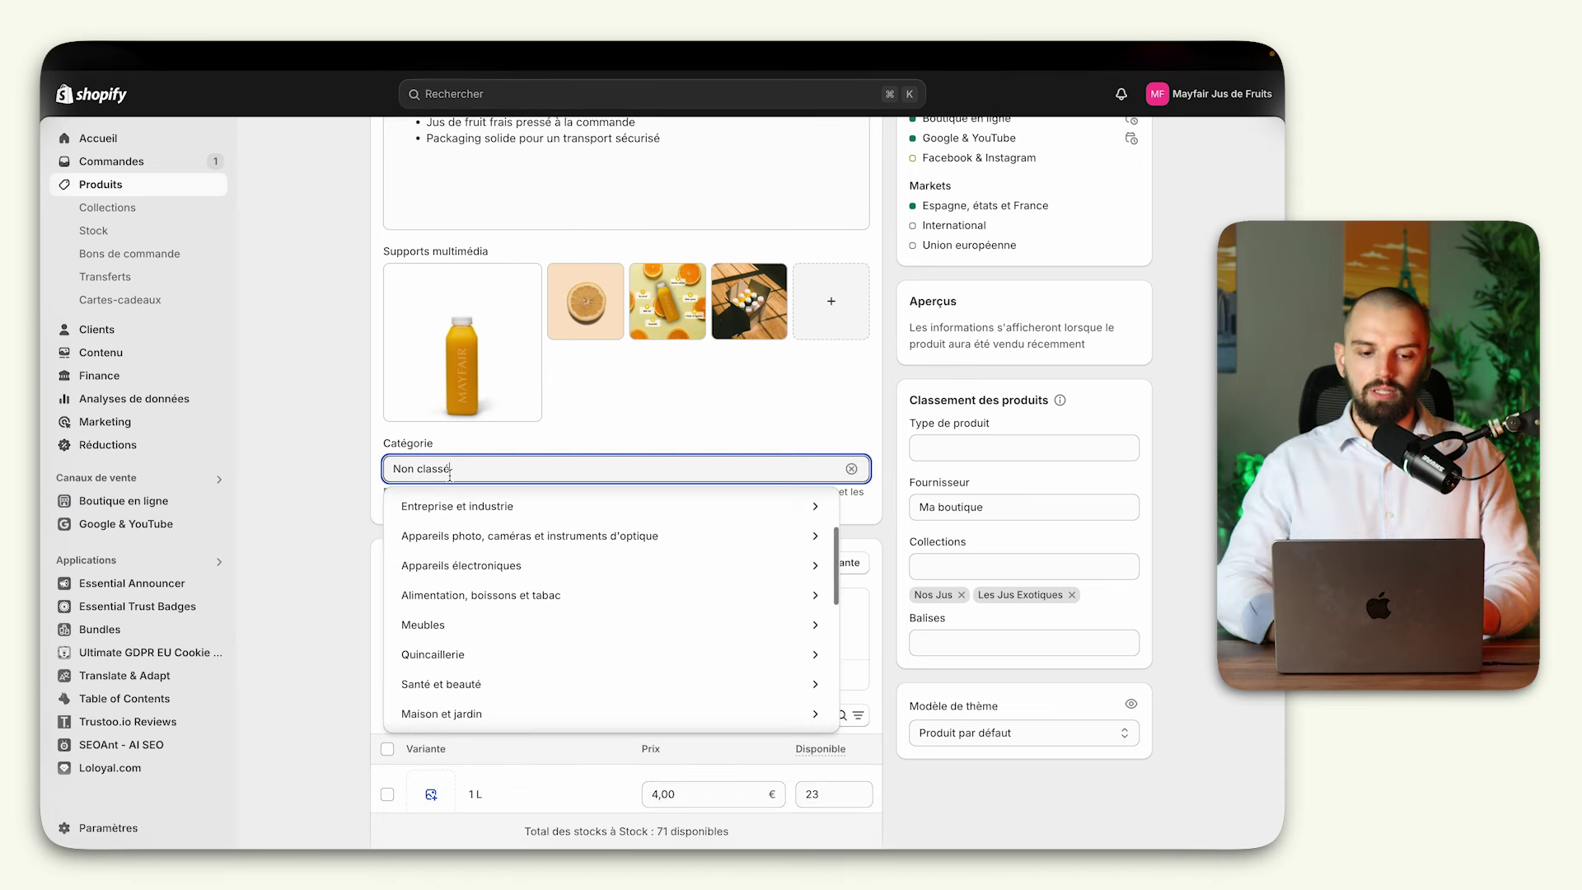
pyautogui.press('super+a')
pyautogui.write('ju')
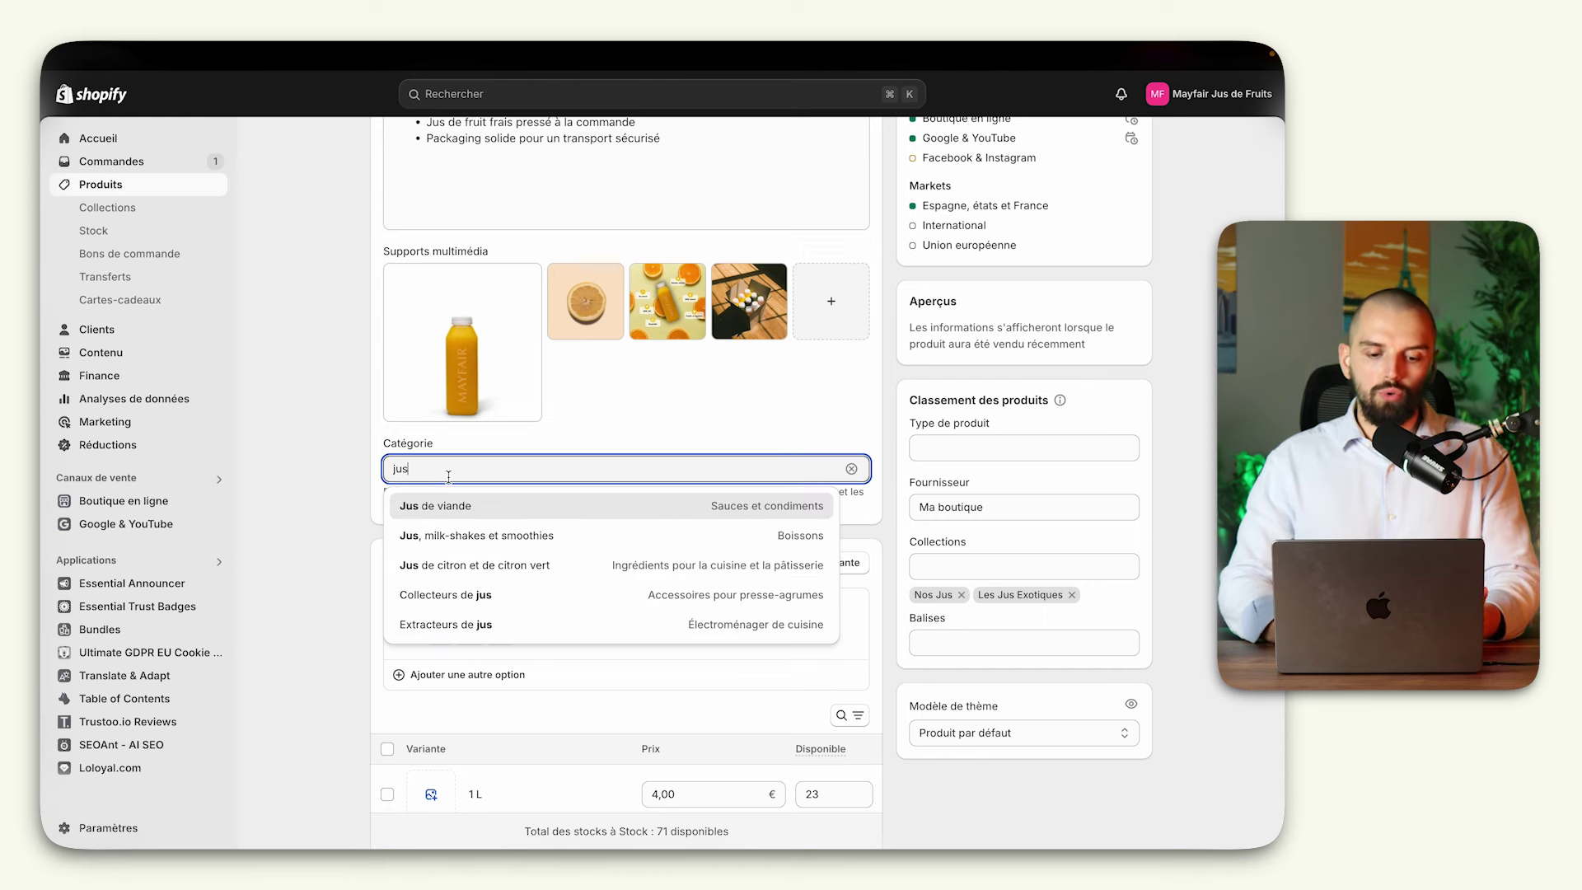
pyautogui.click(497, 536)
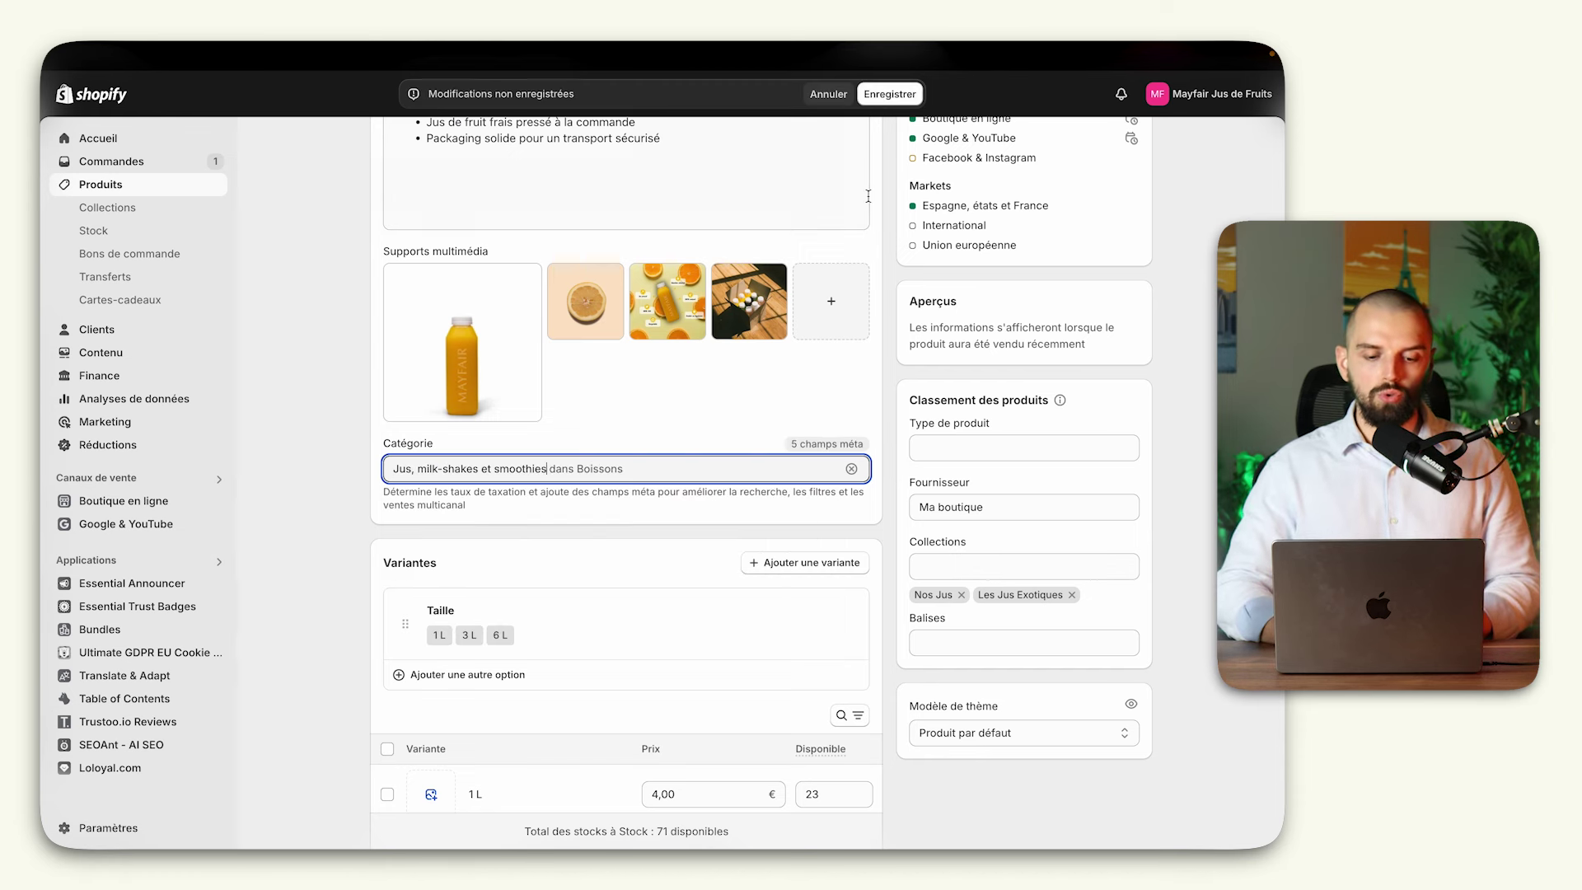
pyautogui.click(881, 95)
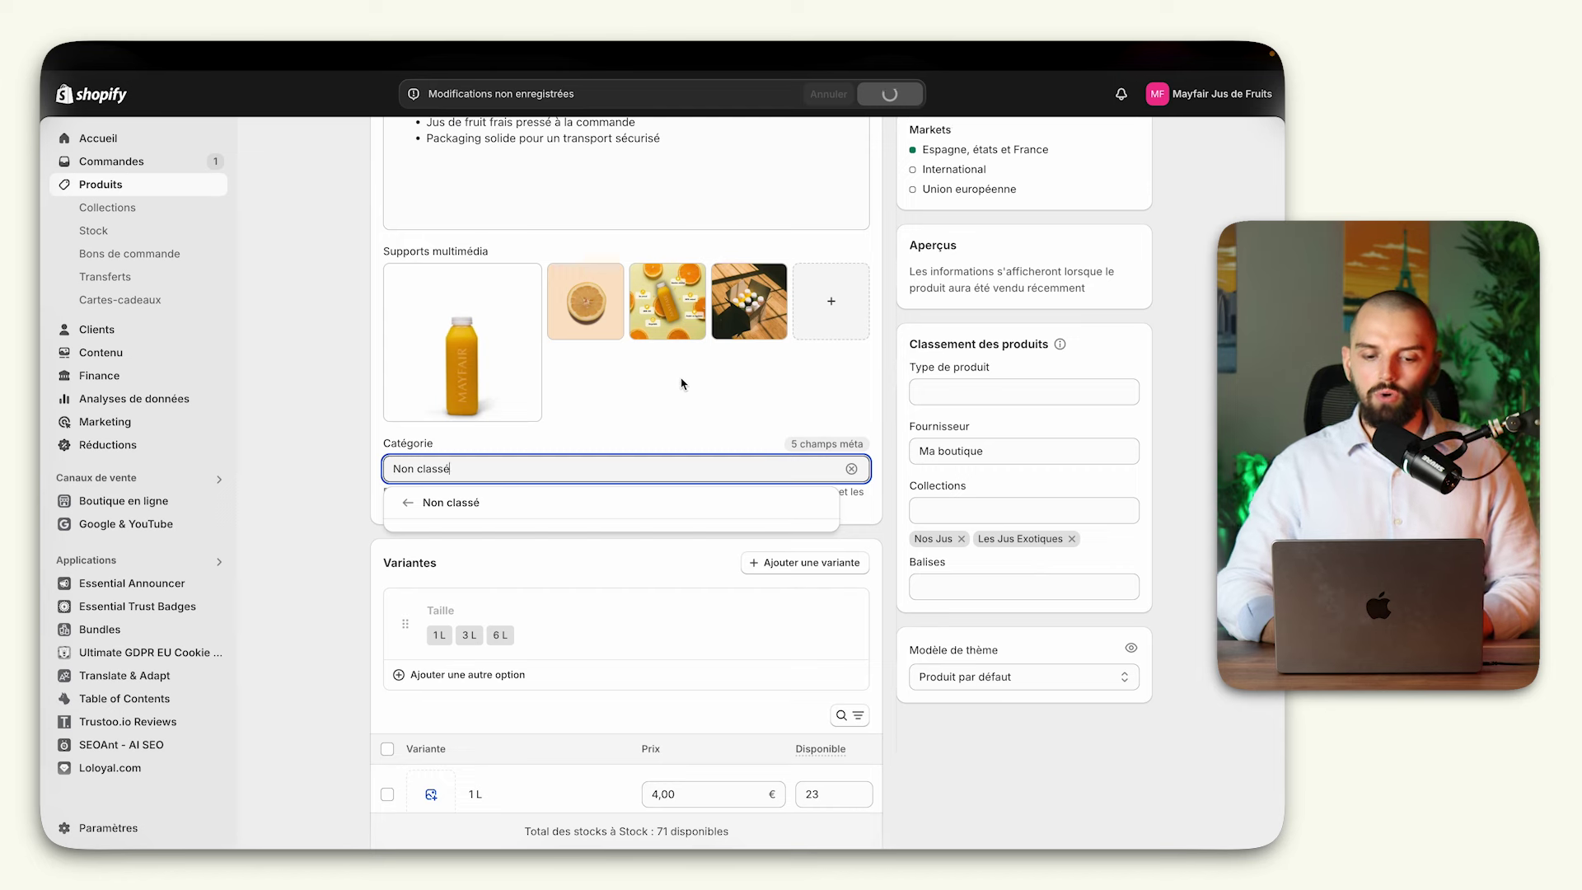
# Step: Add the category metafields Informations sur les allergènes, Préférences alimentaires, Compléments alimentaires, Source de fruits and Type d'emballage to the product and save
pyautogui.scroll(-8, 681, 388)
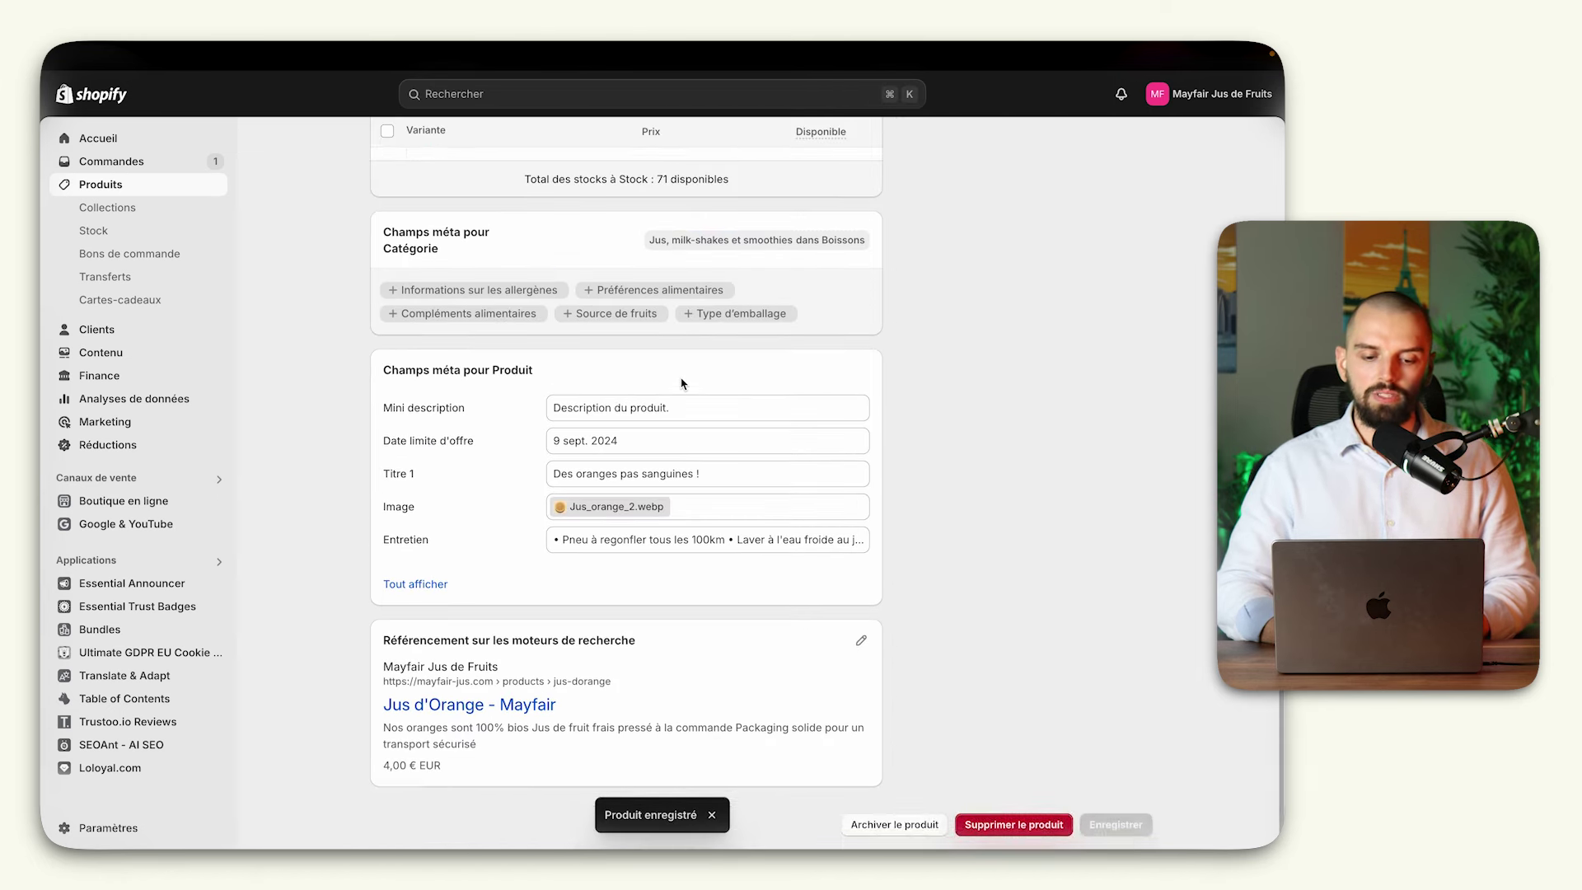
pyautogui.click(480, 346)
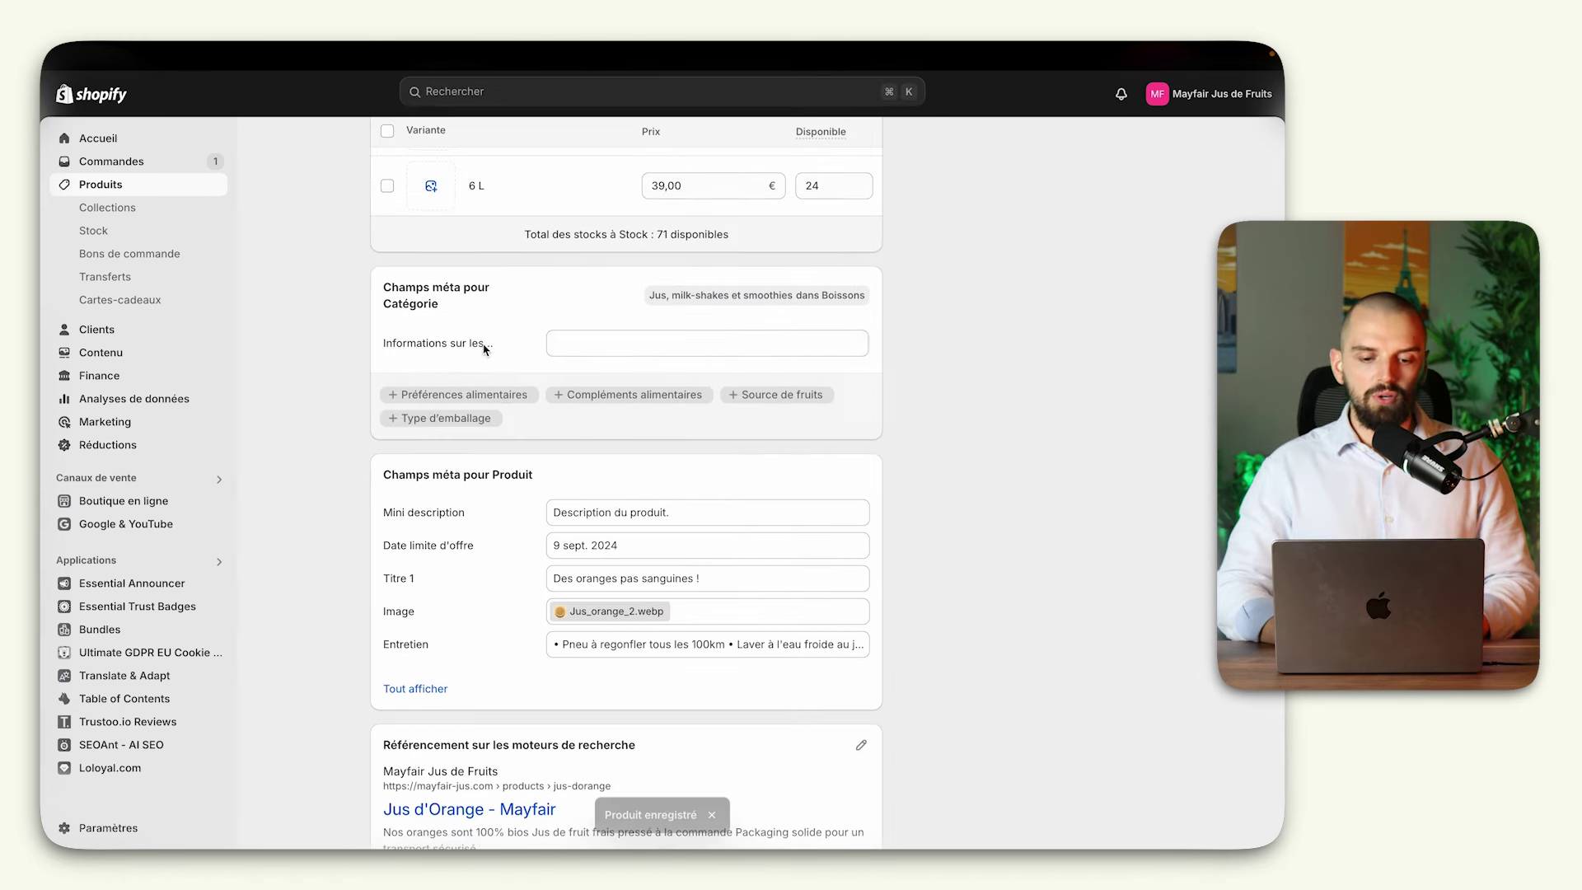
pyautogui.click(595, 393)
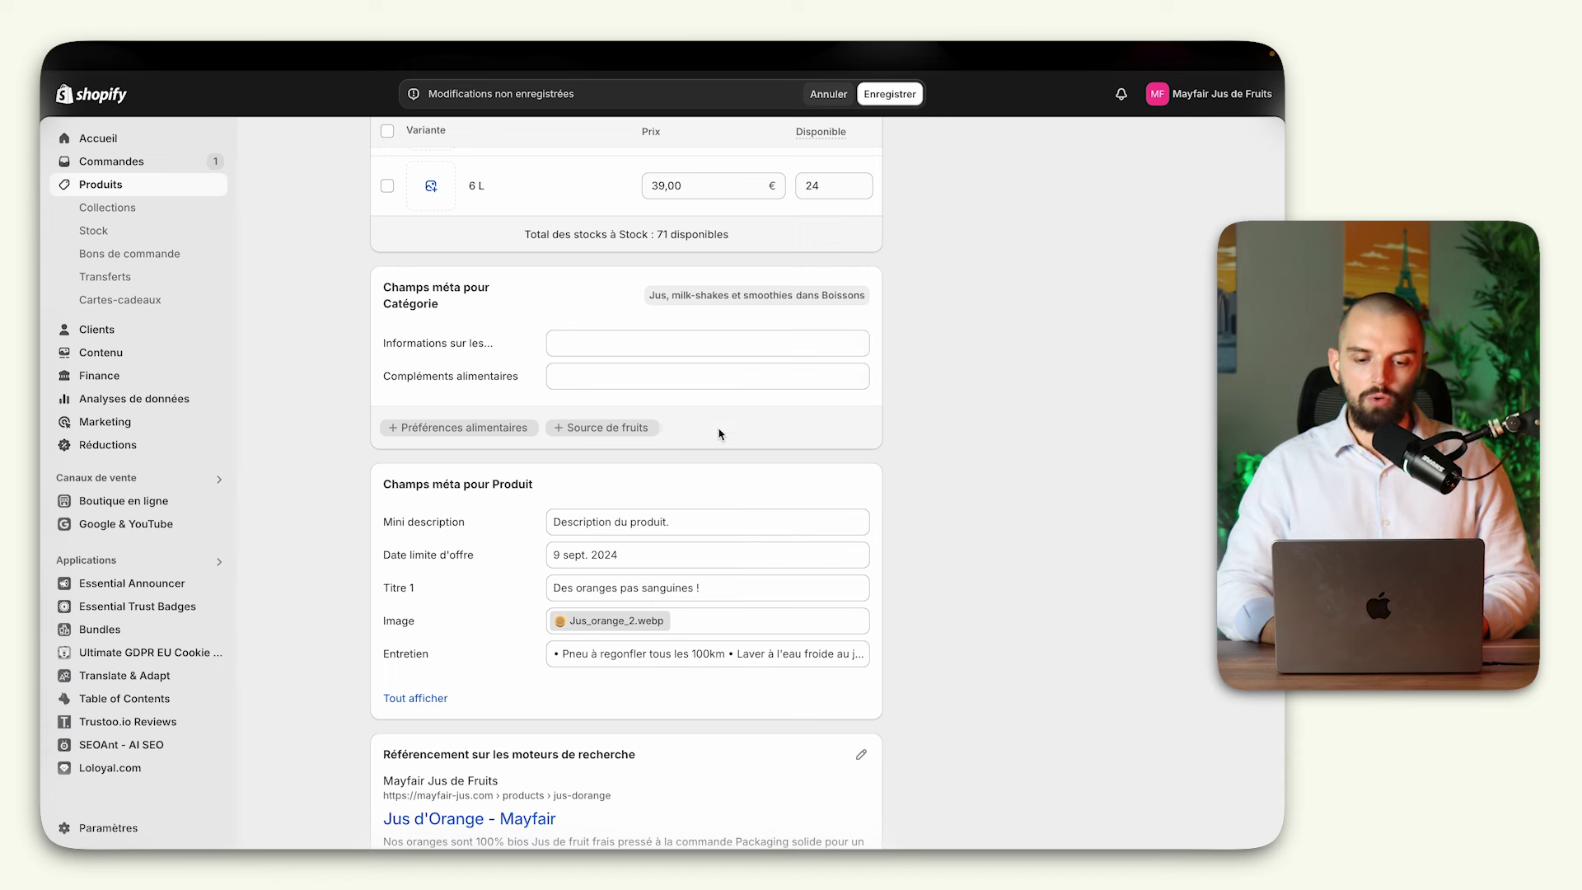
pyautogui.click(720, 433)
pyautogui.click(560, 461)
pyautogui.click(465, 491)
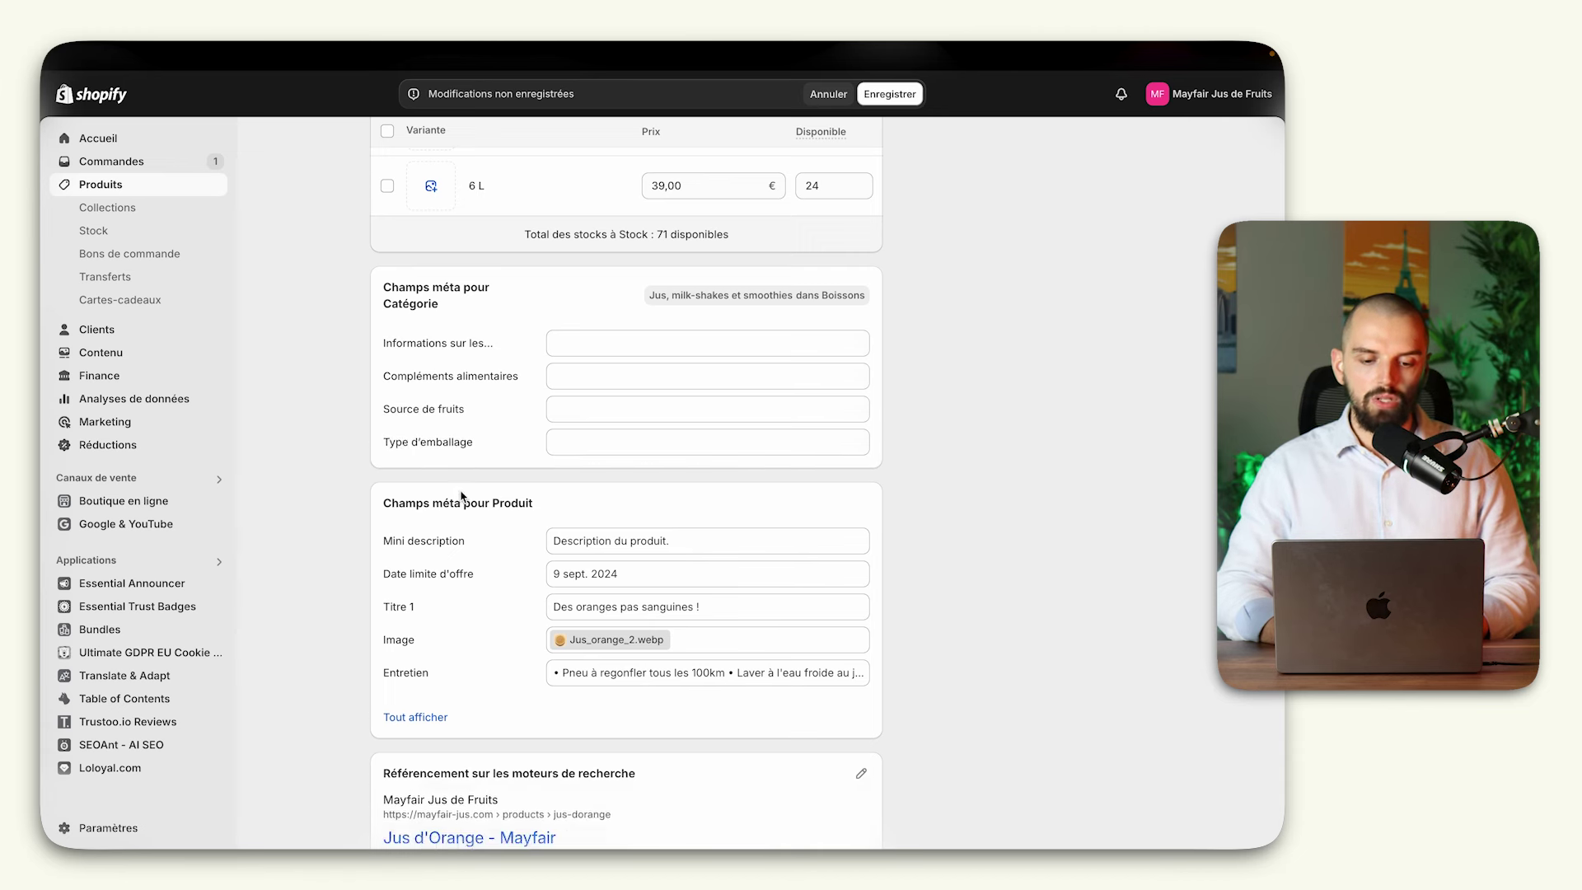
pyautogui.scroll(2, 356, 475)
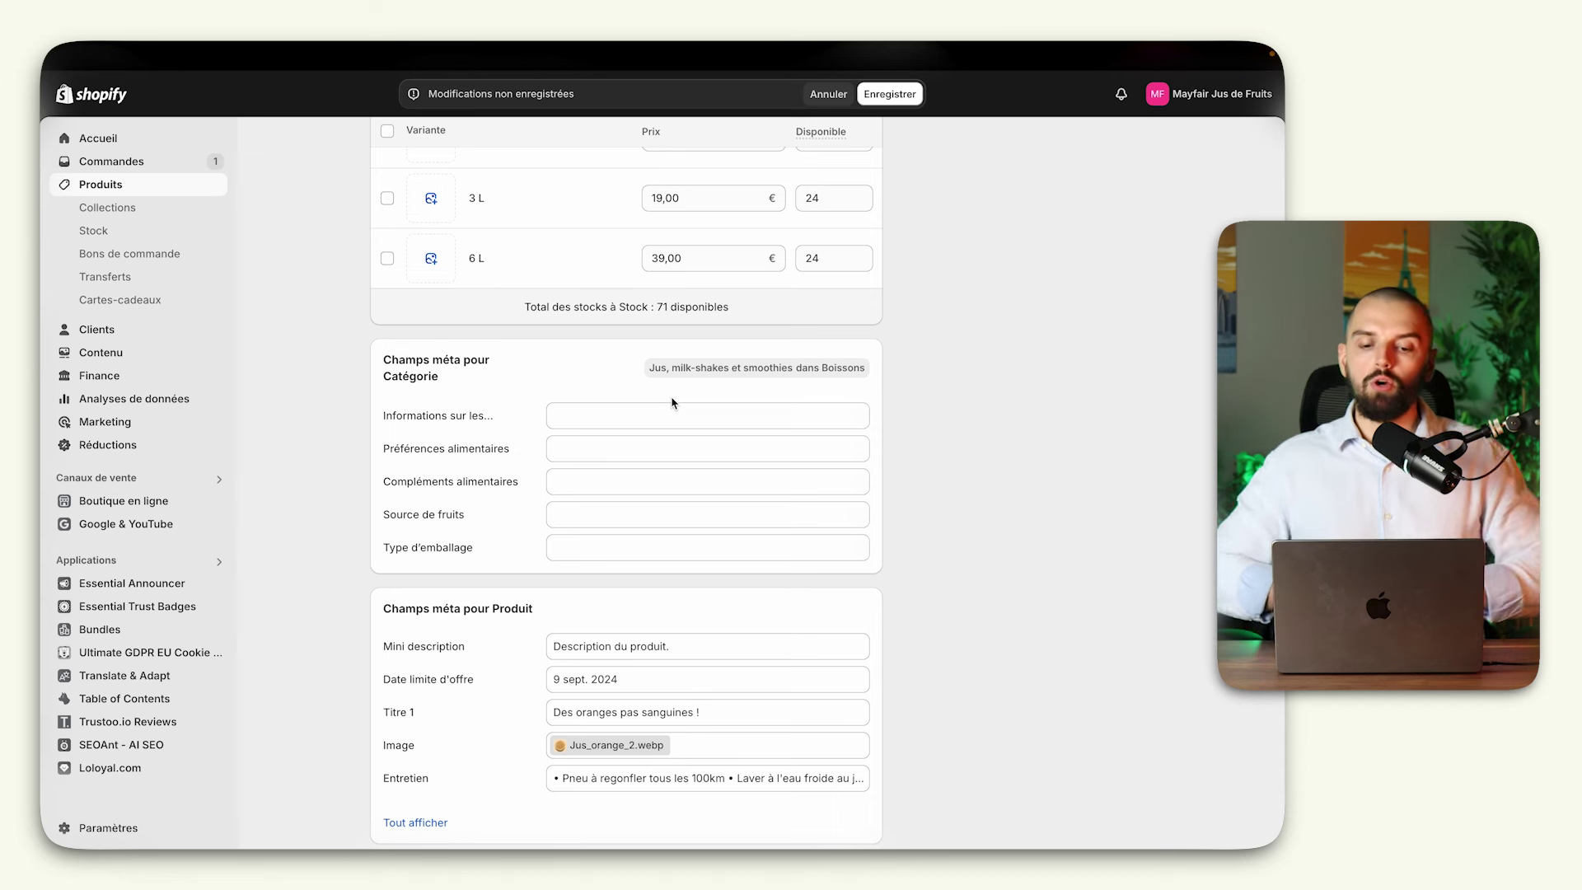
pyautogui.click(898, 95)
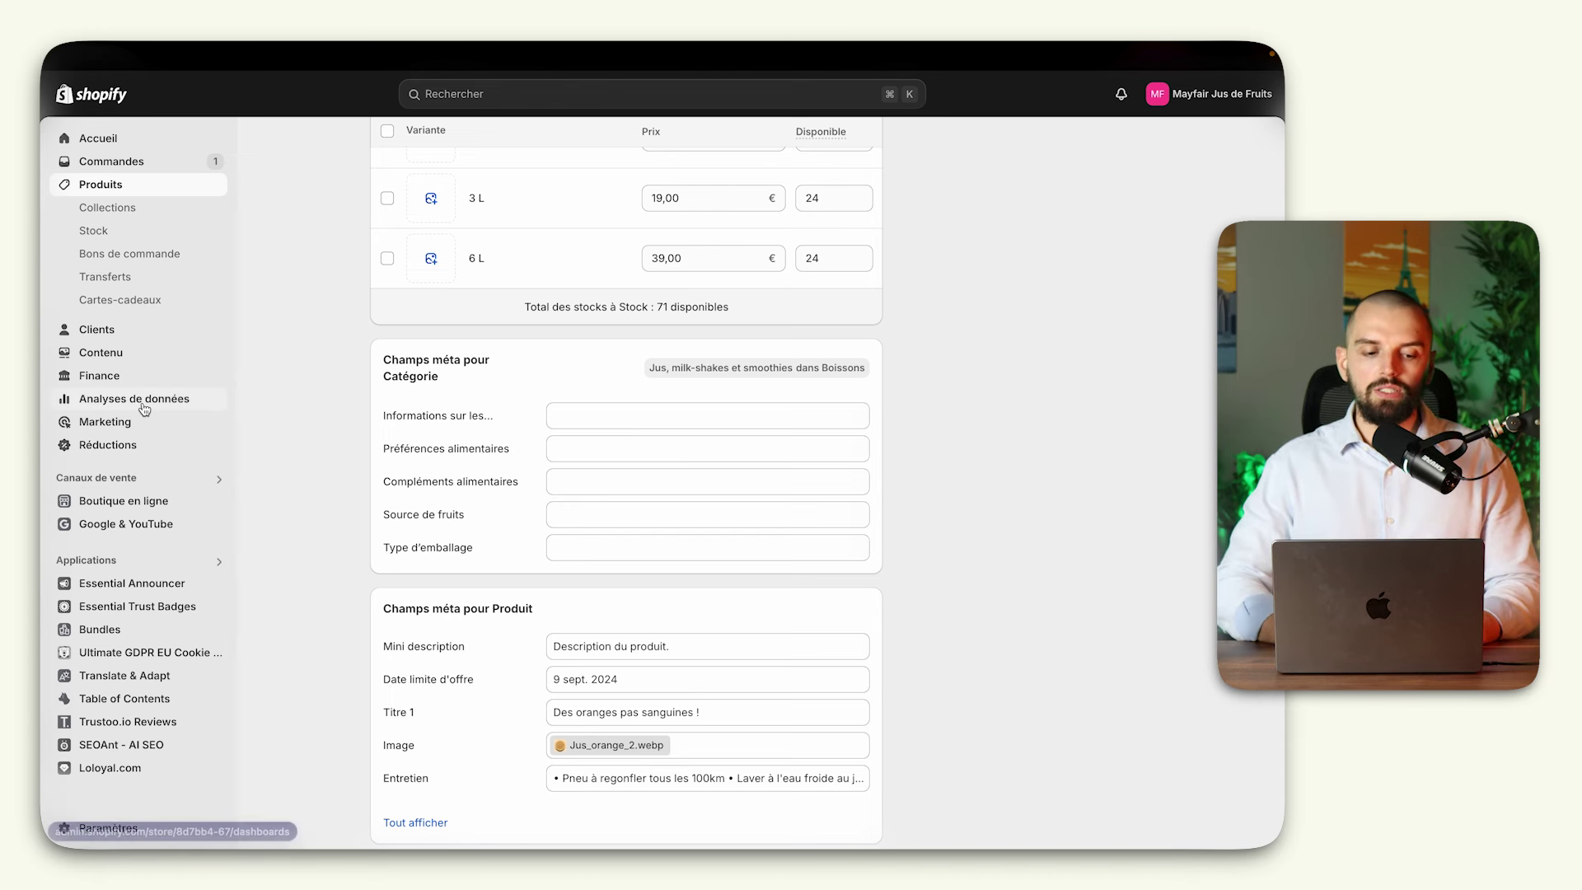
# Step: Open the store's Métaobjets list in the Contenu section
pyautogui.click(145, 354)
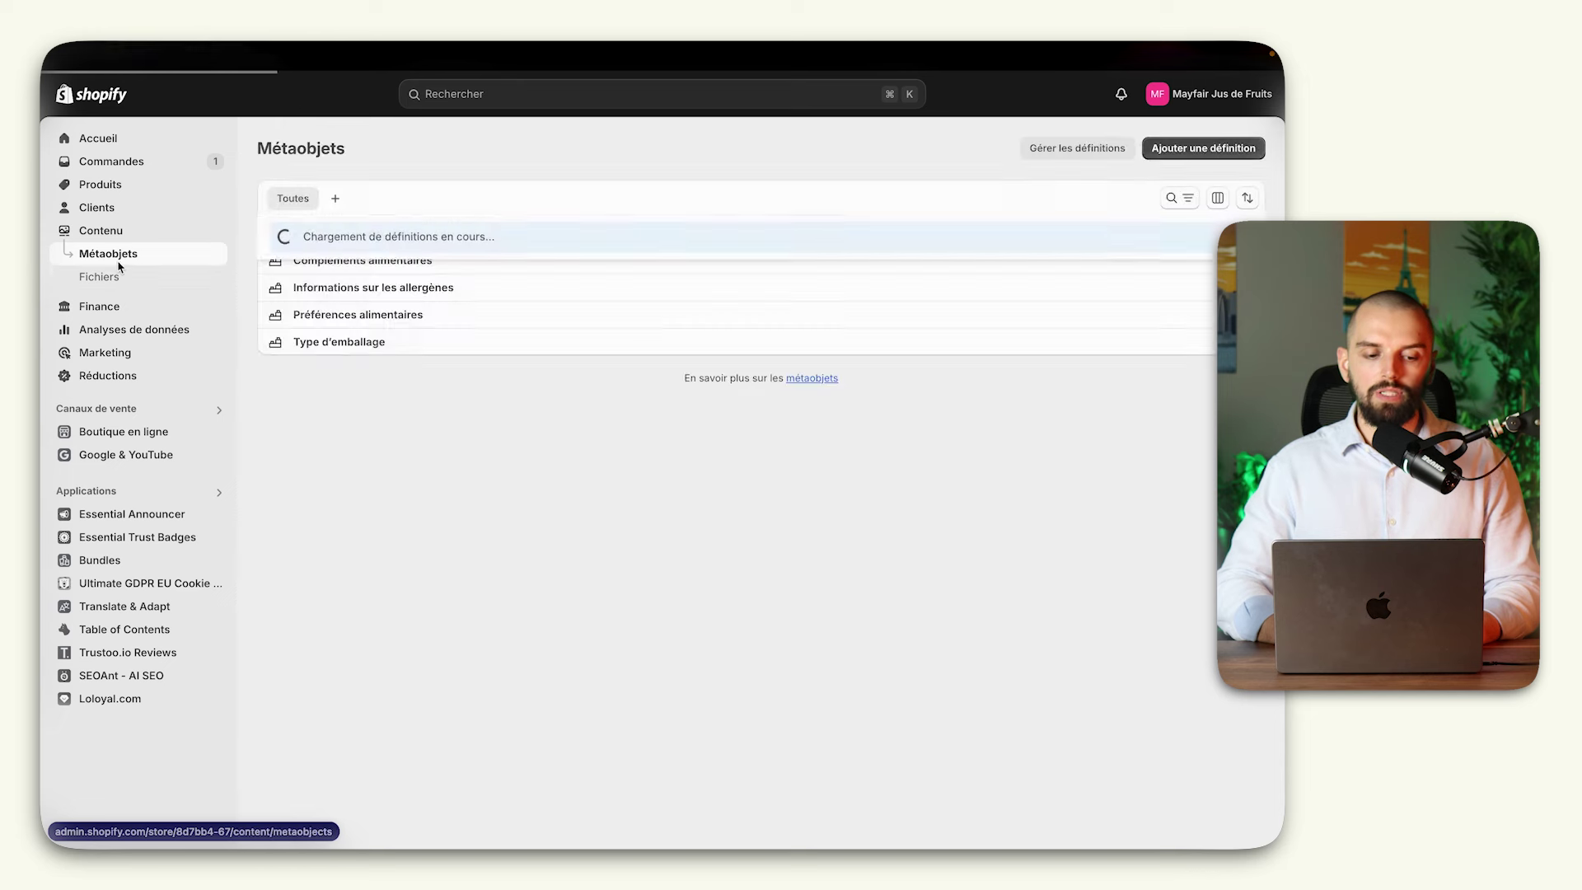